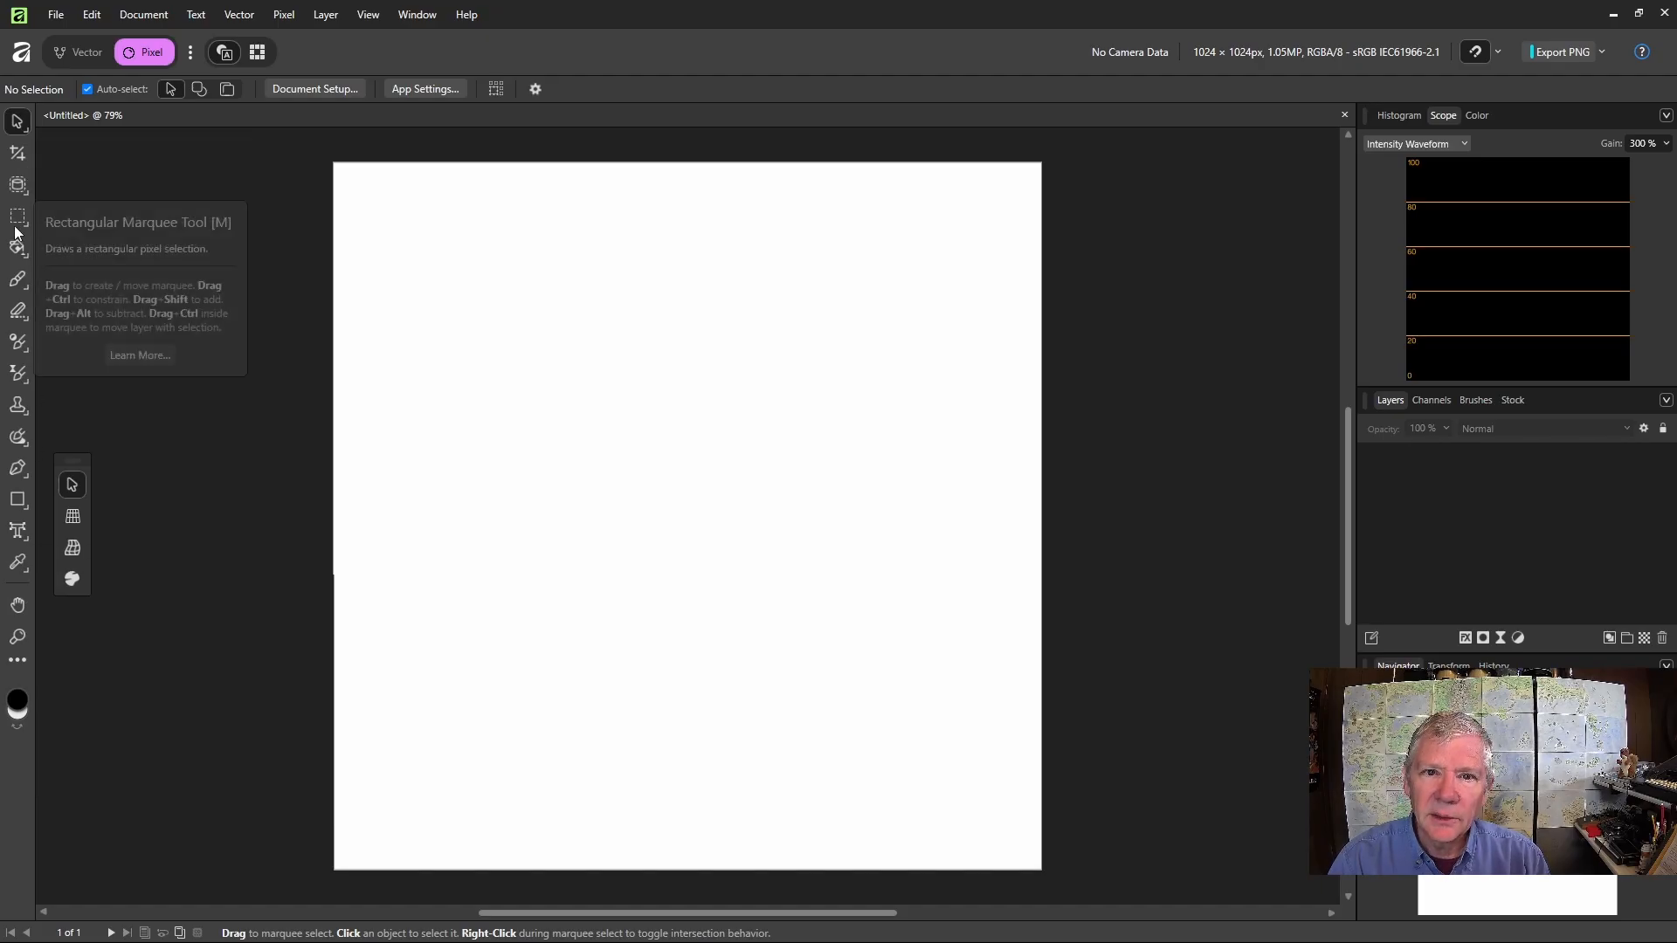
# Fill the blank canvas with black using the Flood Fill Tool, and return to the Move Tool
pyautogui.click(26, 257)
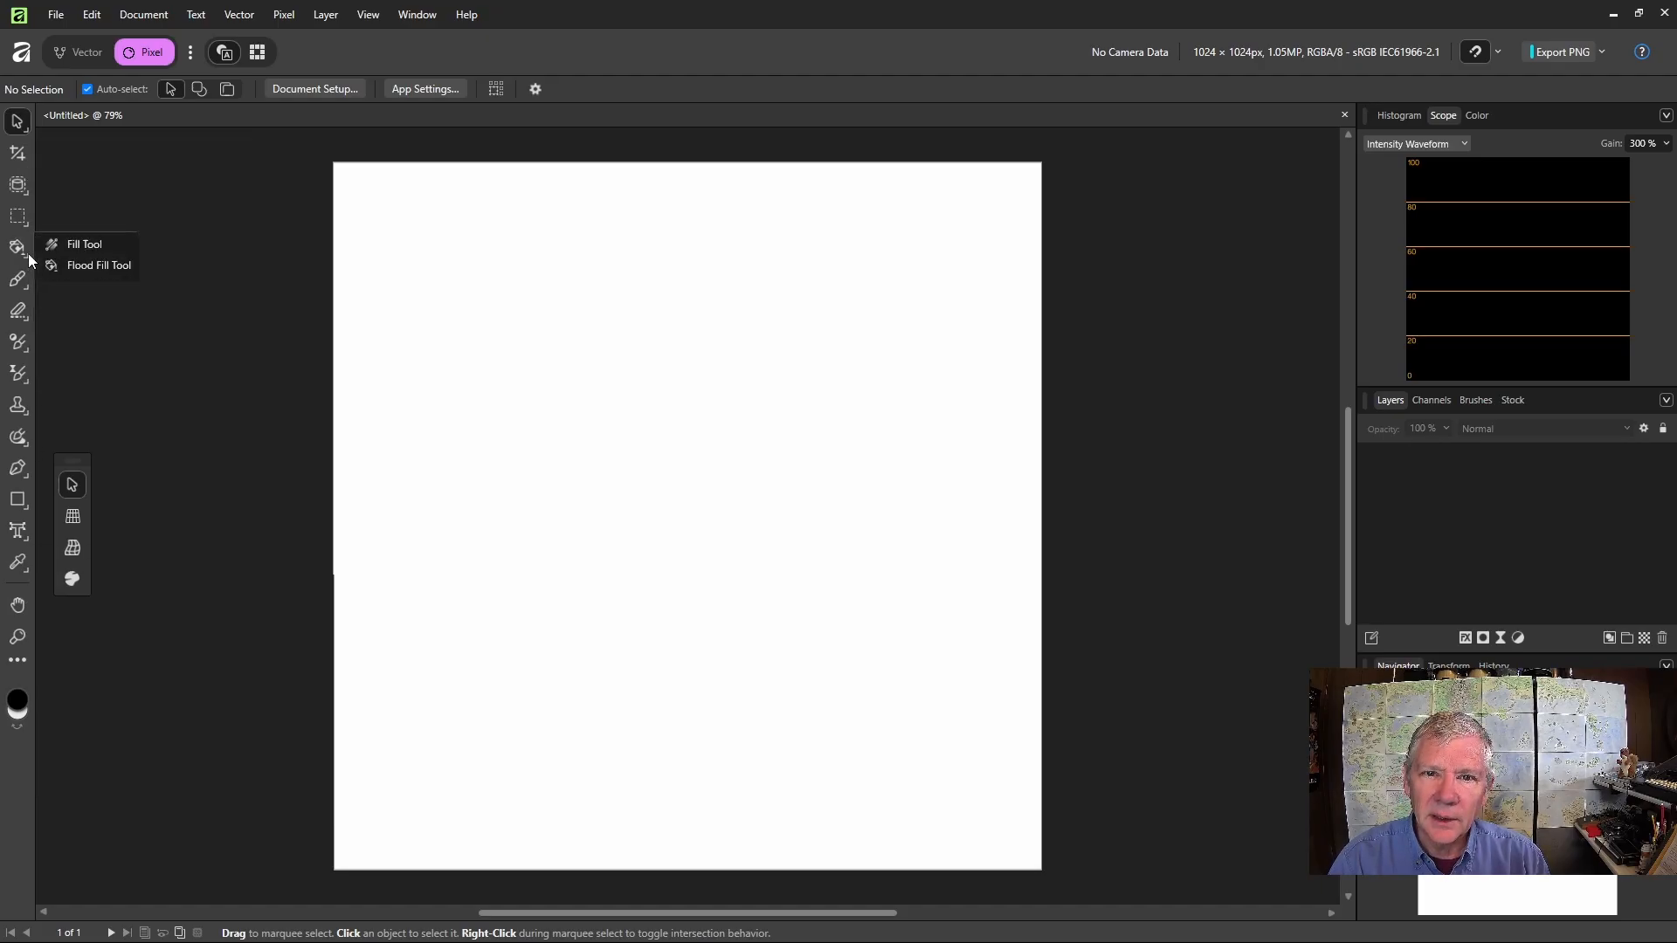
pyautogui.click(87, 266)
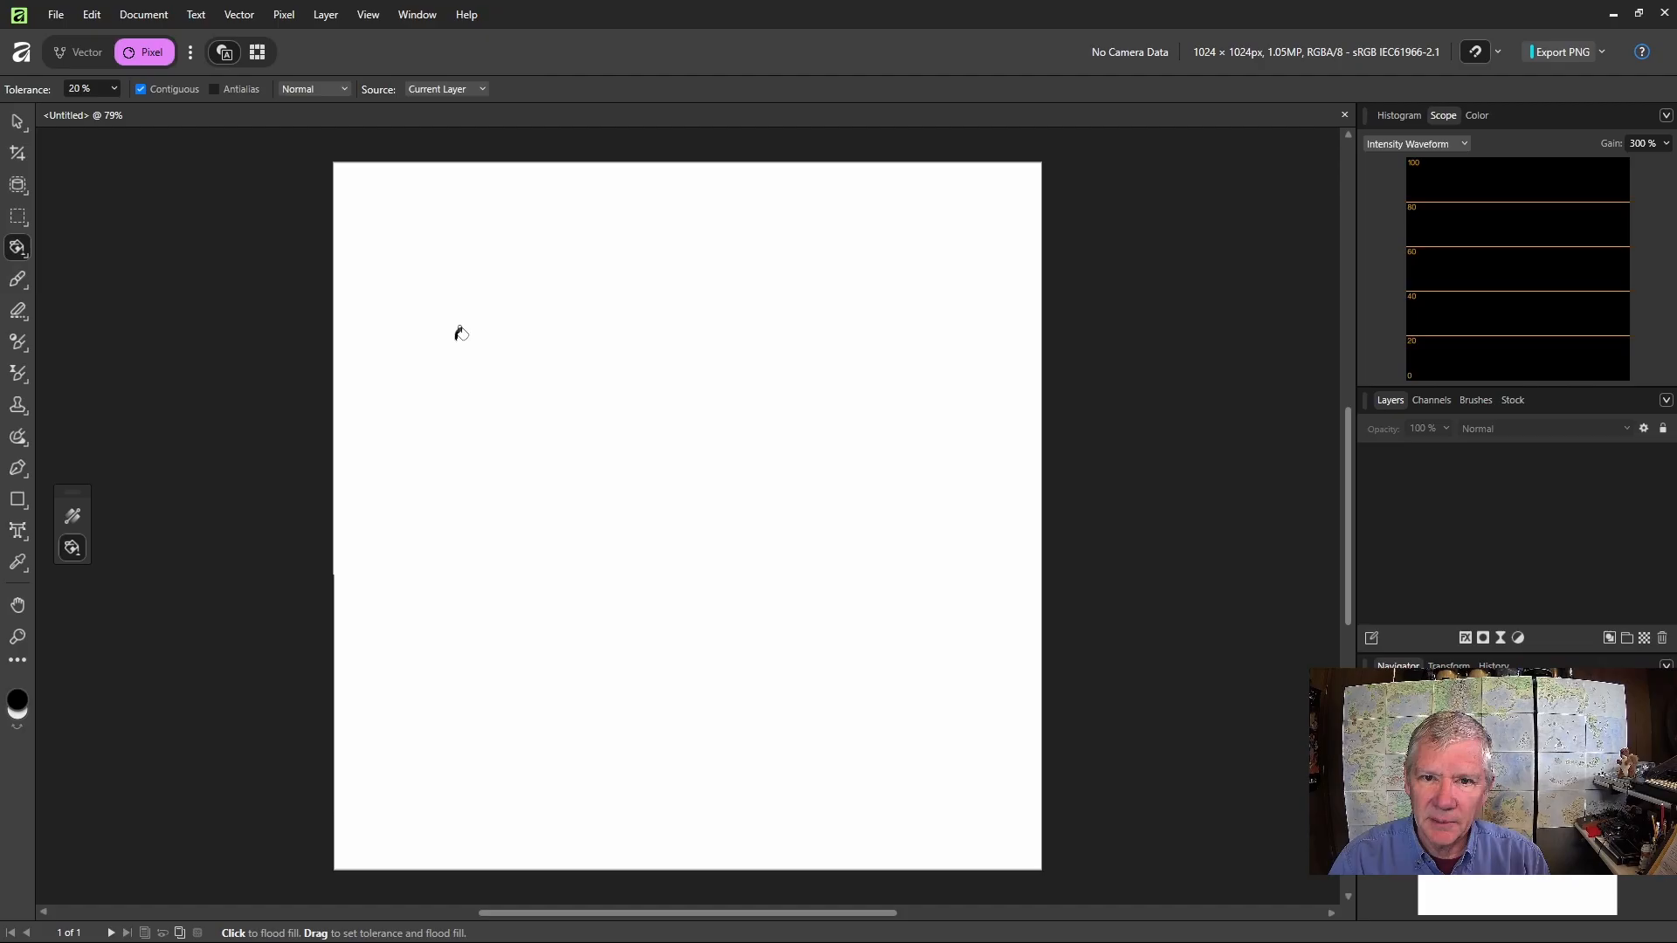
pyautogui.click(615, 366)
pyautogui.press('v')
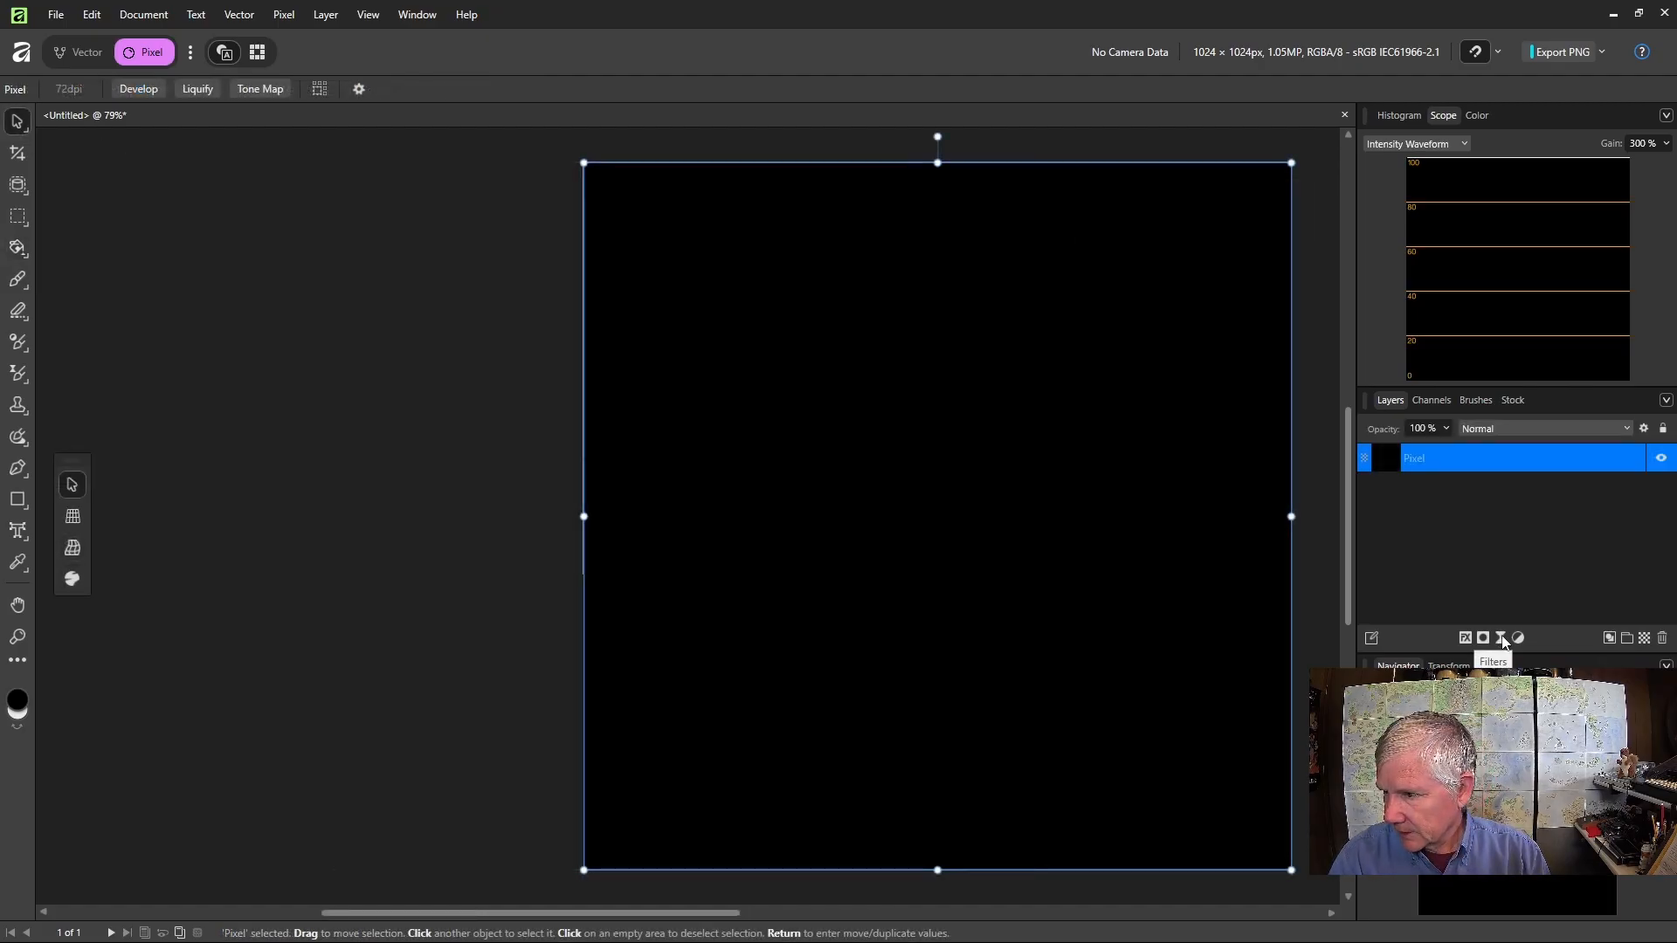
# Add a live Procedural Texture filter to the black pixel layer, with one equation driving the R, G and B channels
pyautogui.click(1500, 637)
pyautogui.click(1393, 566)
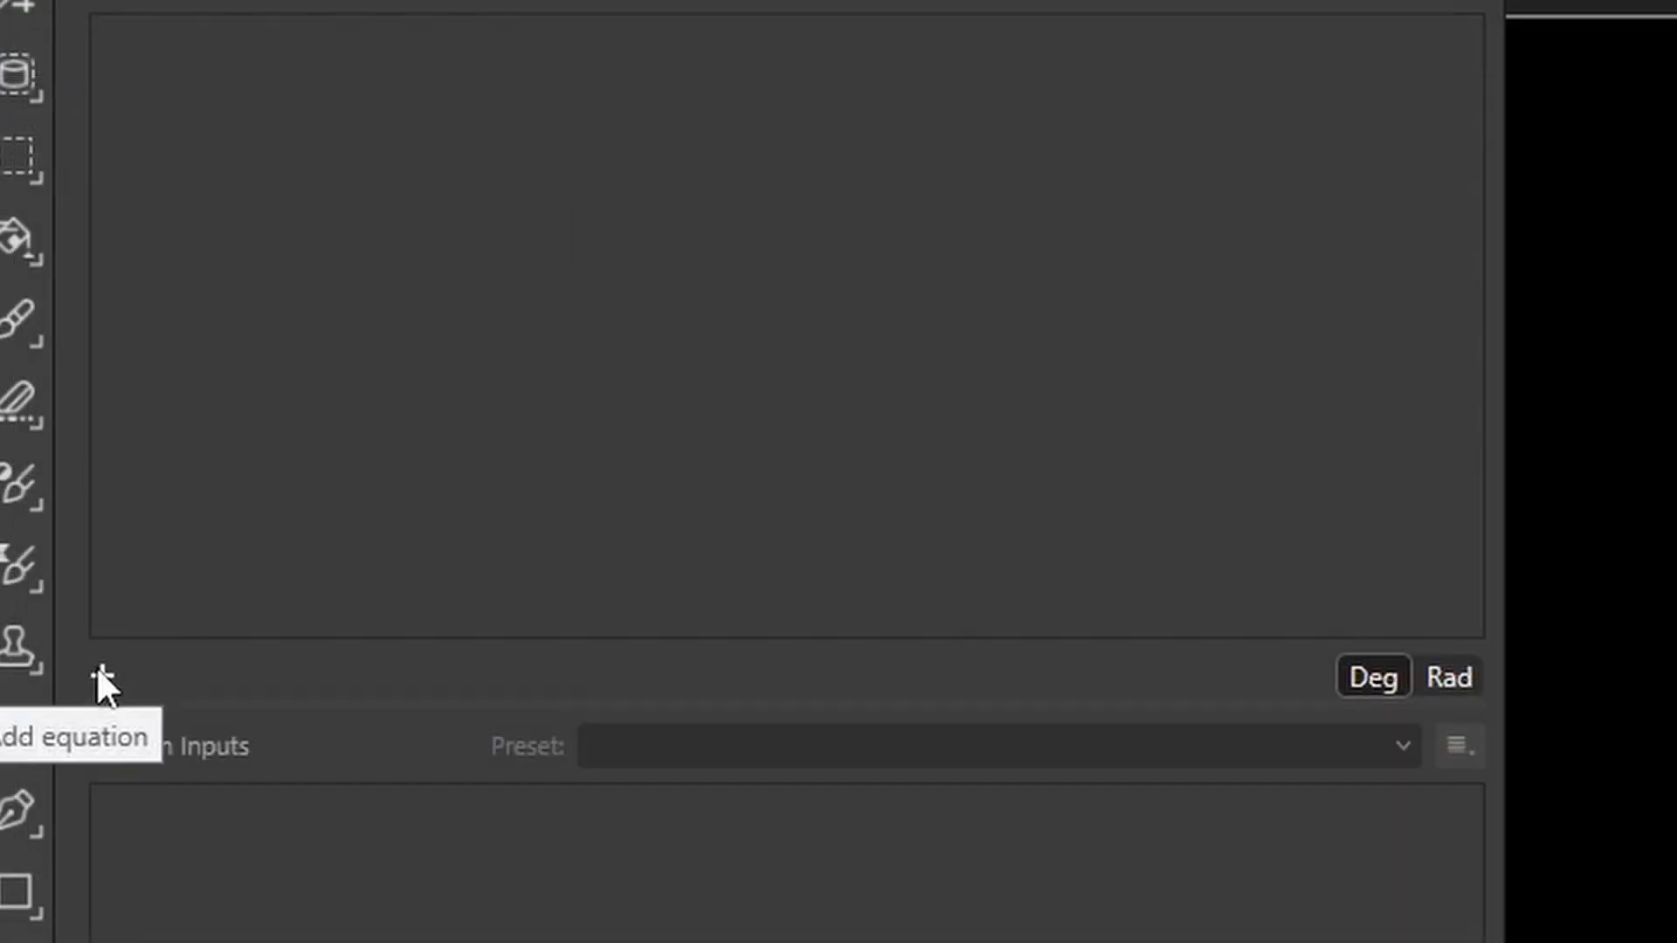
pyautogui.click(34, 500)
pyautogui.click(1330, 52)
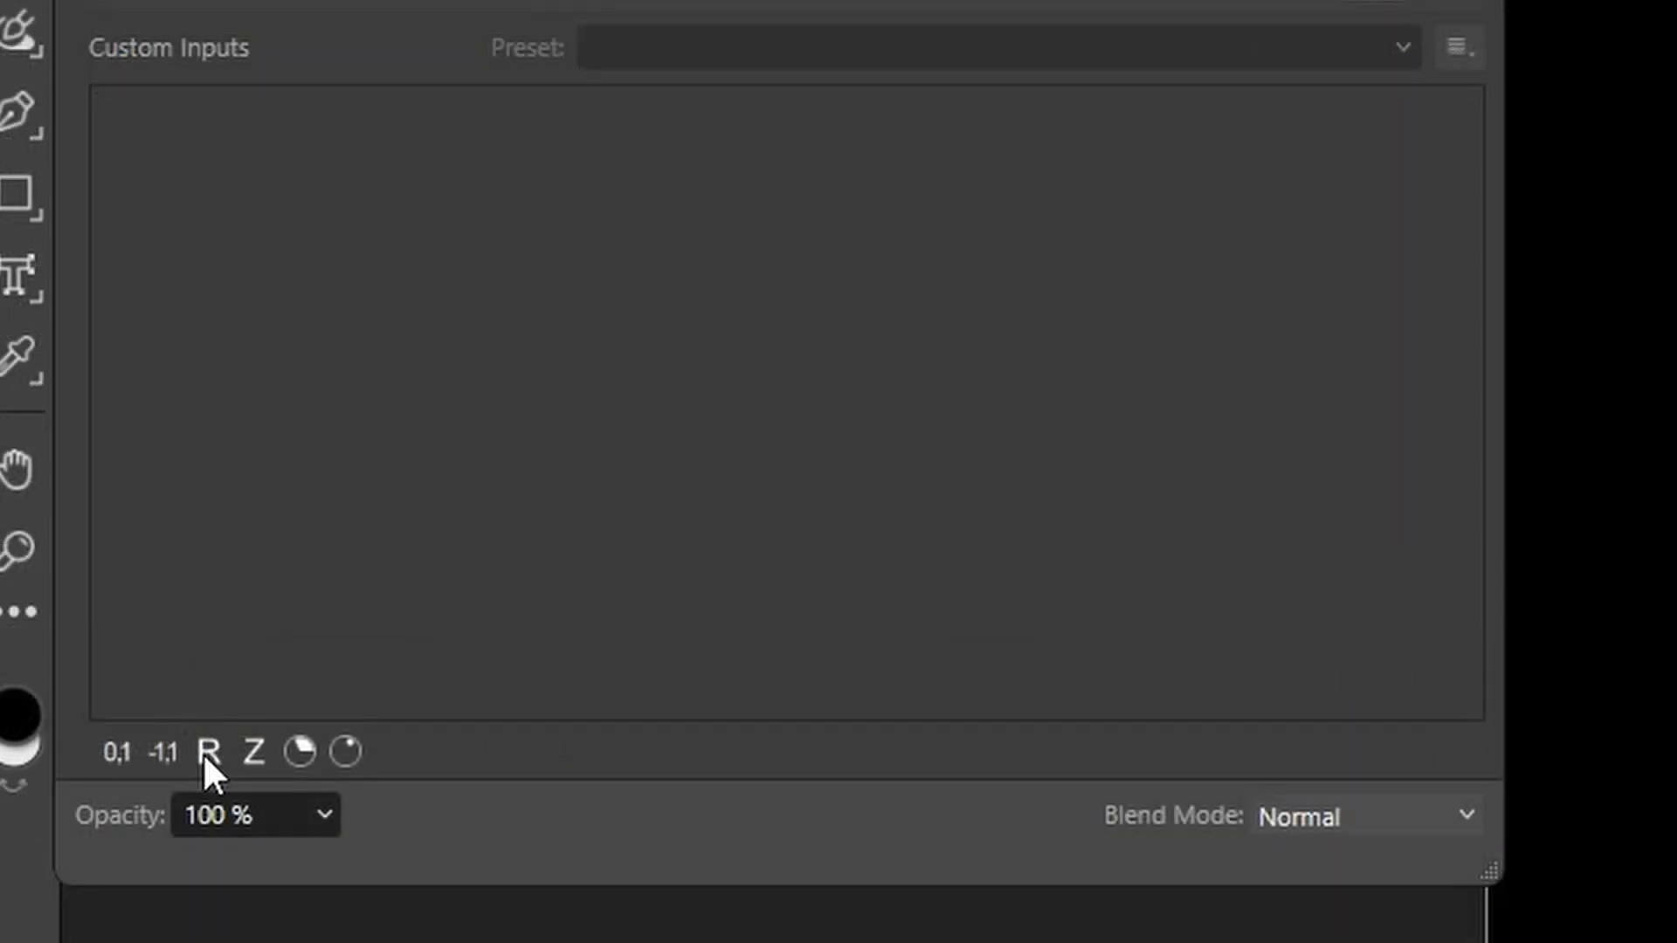
# Add a real-number custom input a with the description Scale and the value 4
pyautogui.click(208, 751)
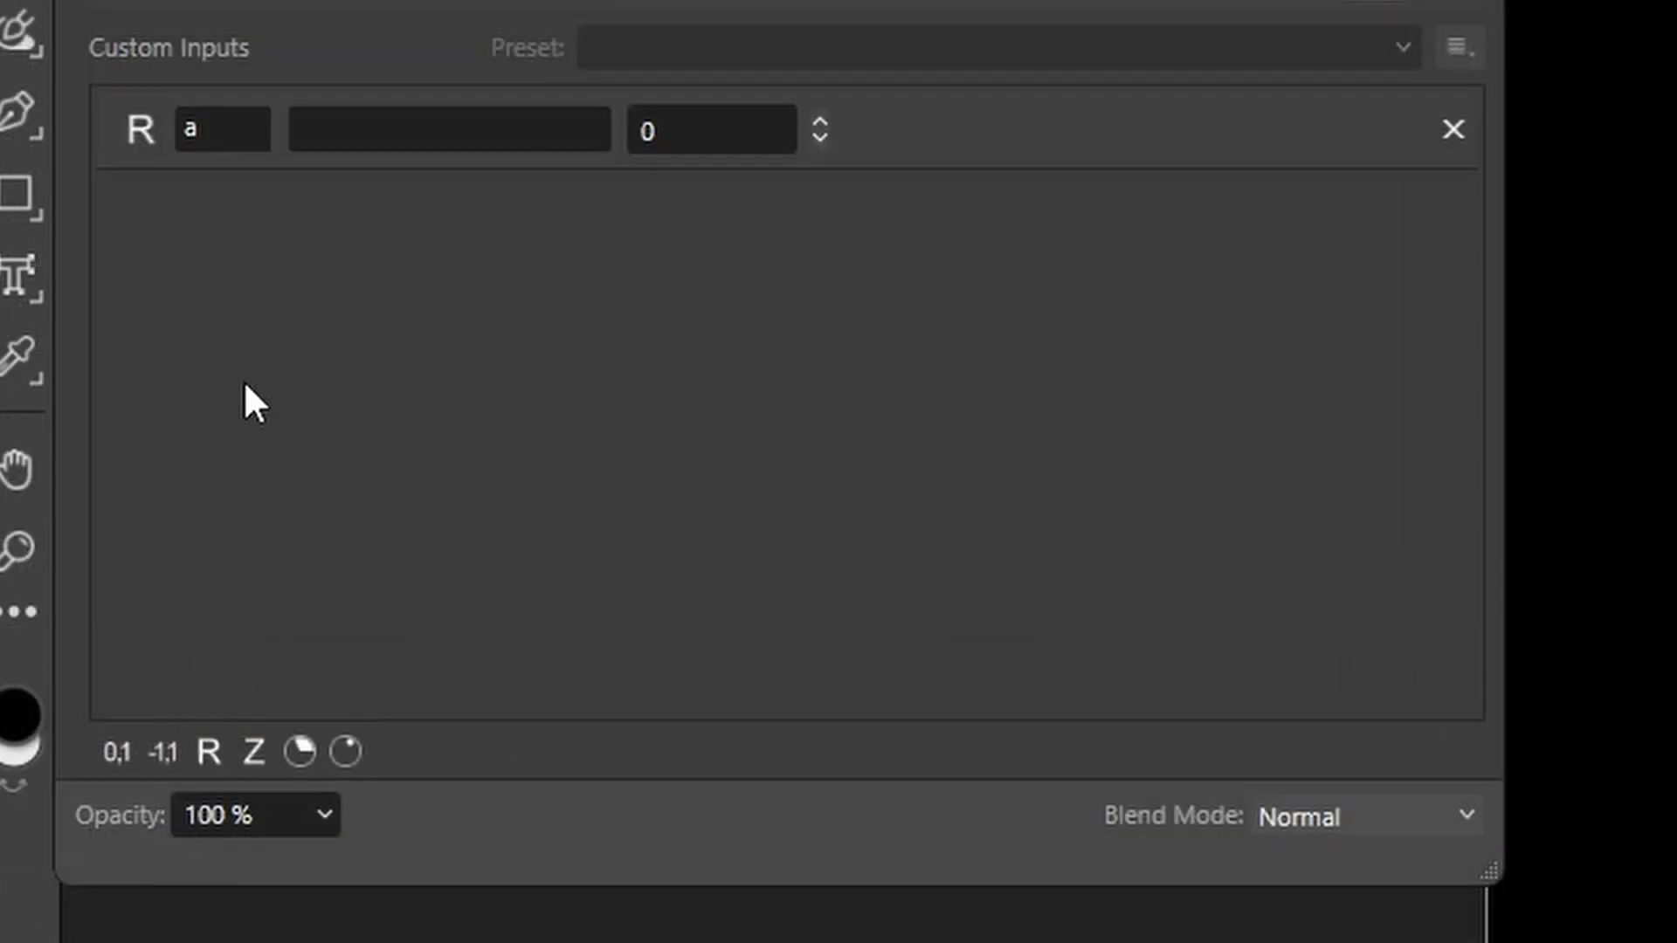
pyautogui.click(353, 138)
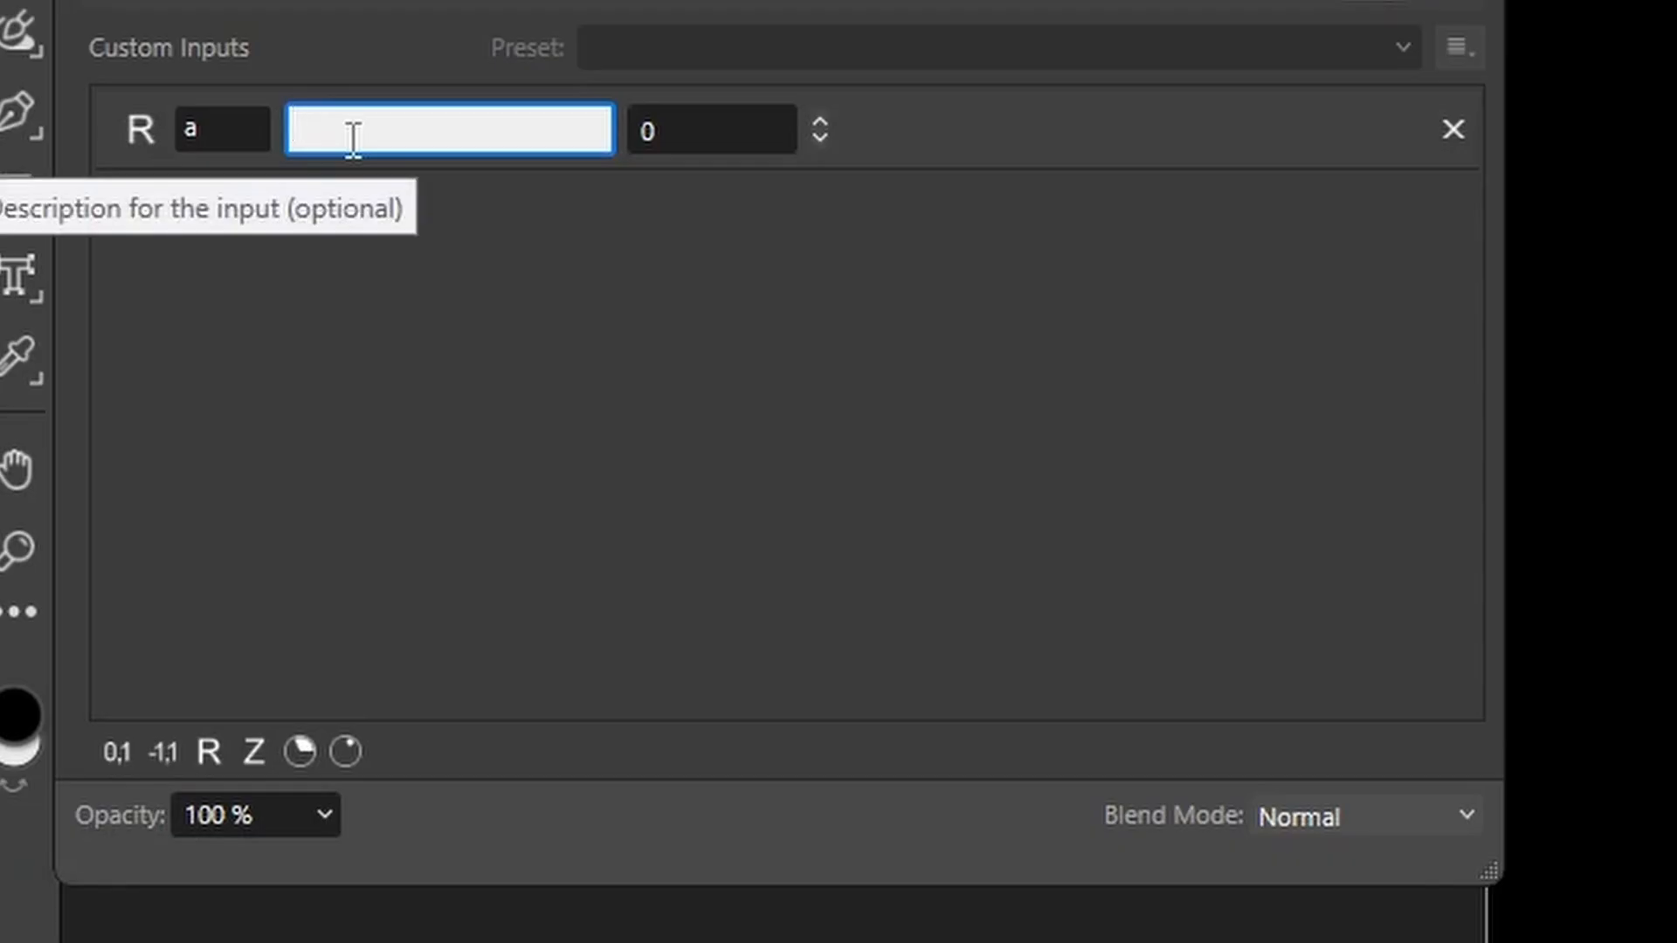
pyautogui.write('Scale')
pyautogui.click(673, 125)
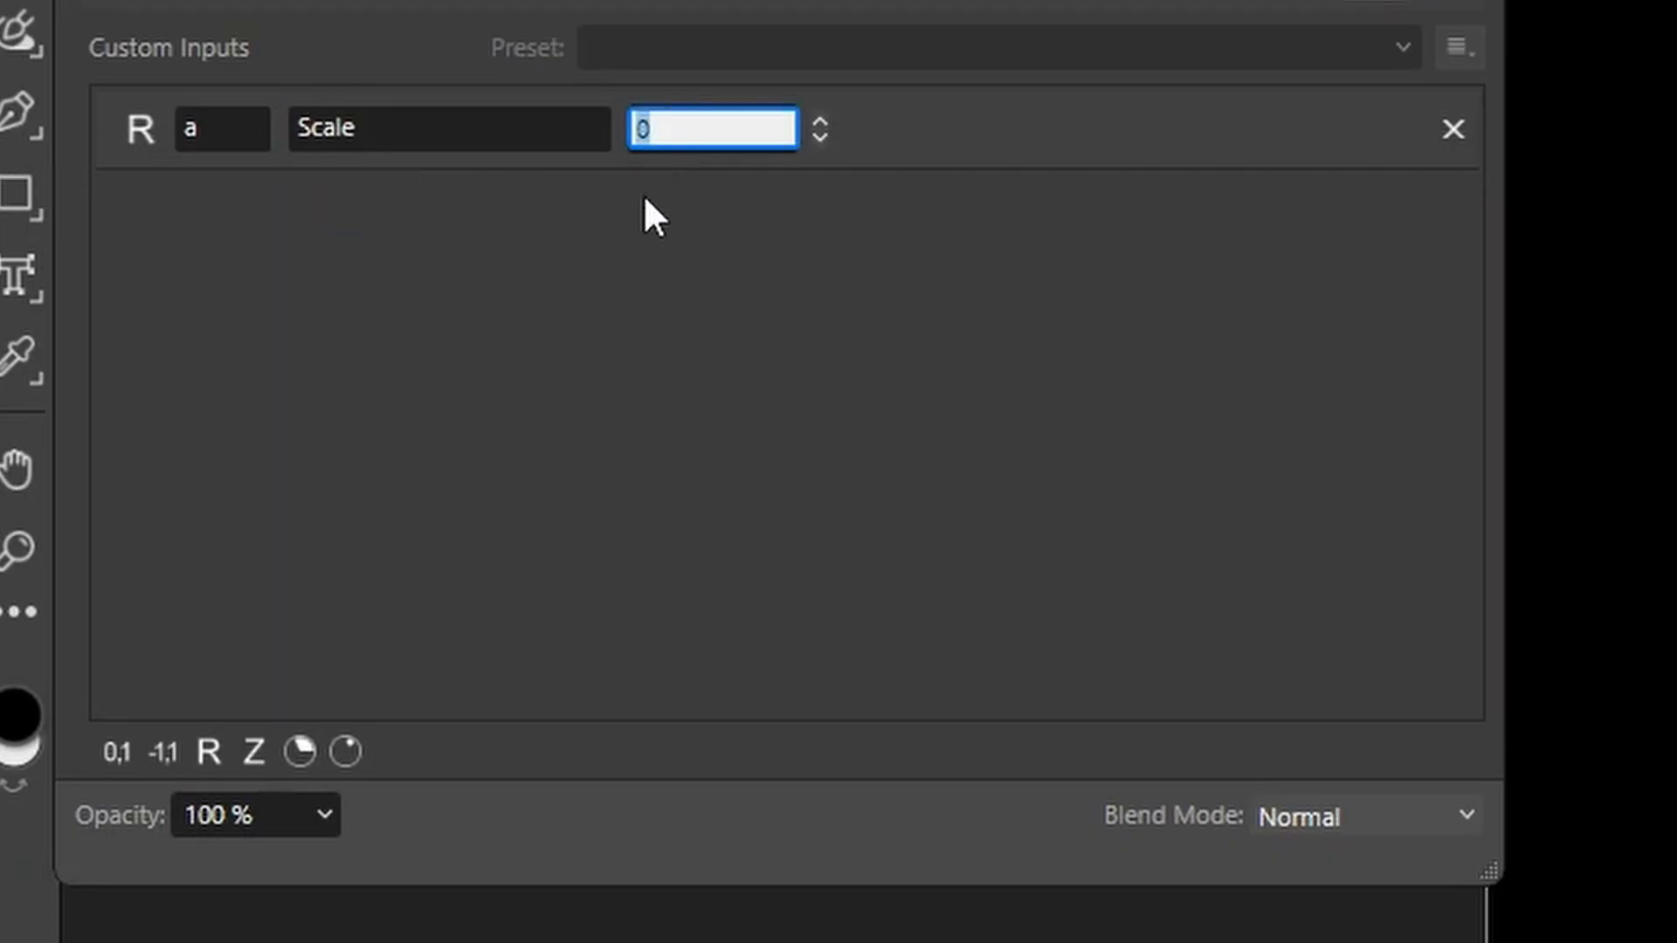
pyautogui.write('2')
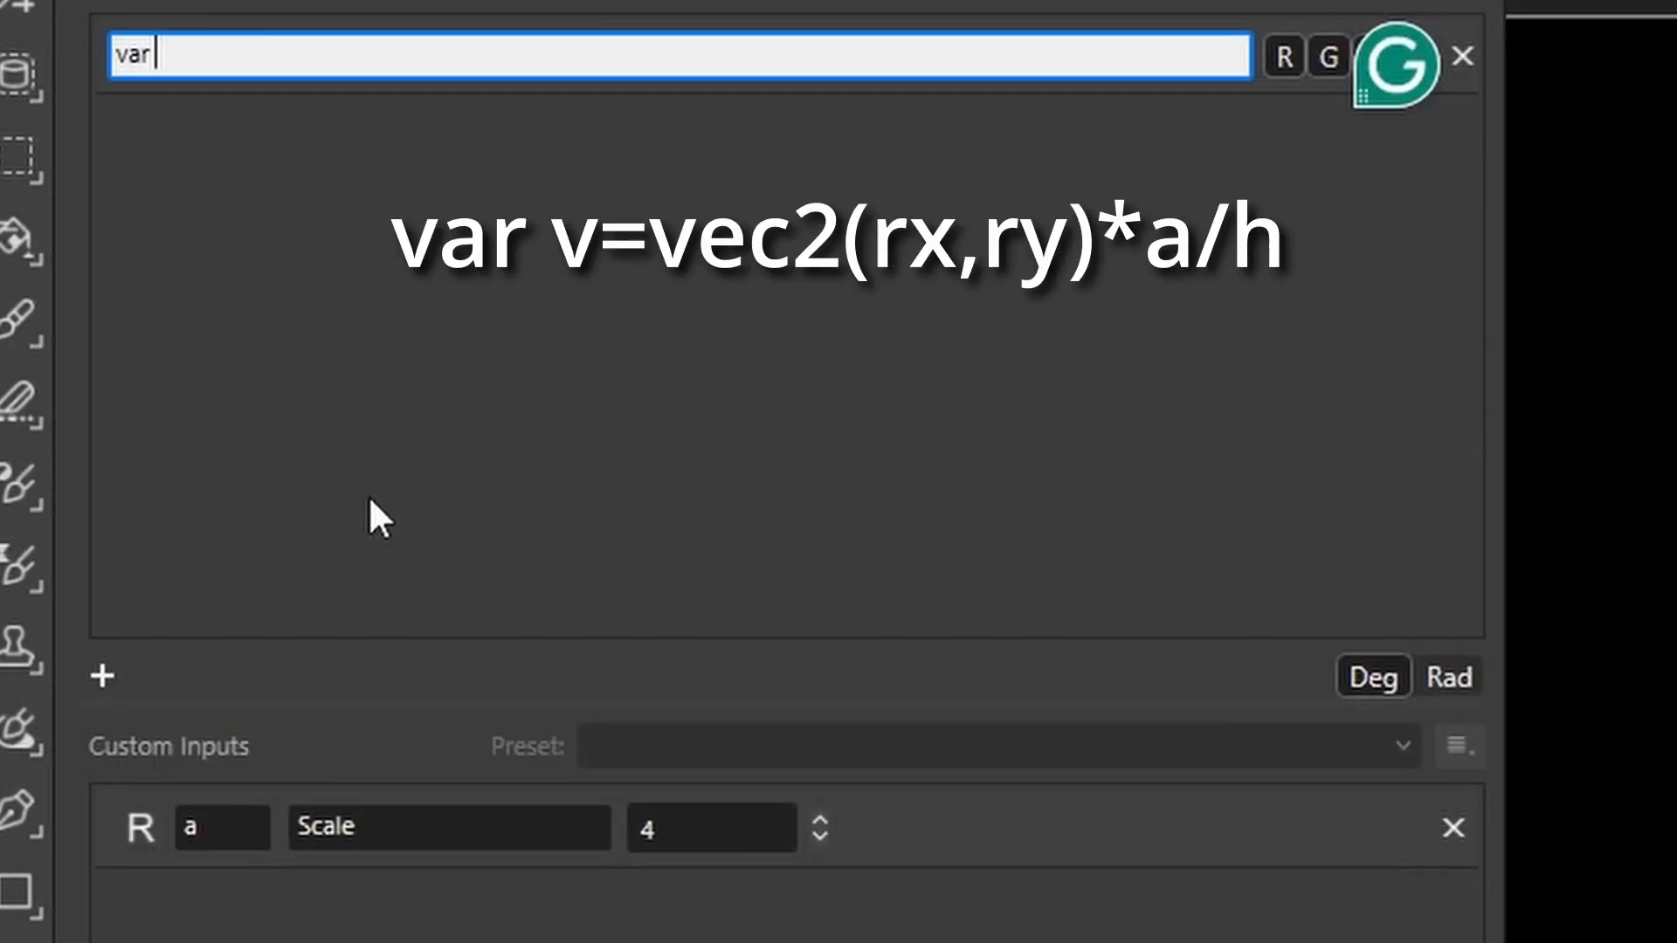
# Enter the equation var v=vec2(rx,ry)*a/h
pyautogui.write('v=vec2(')
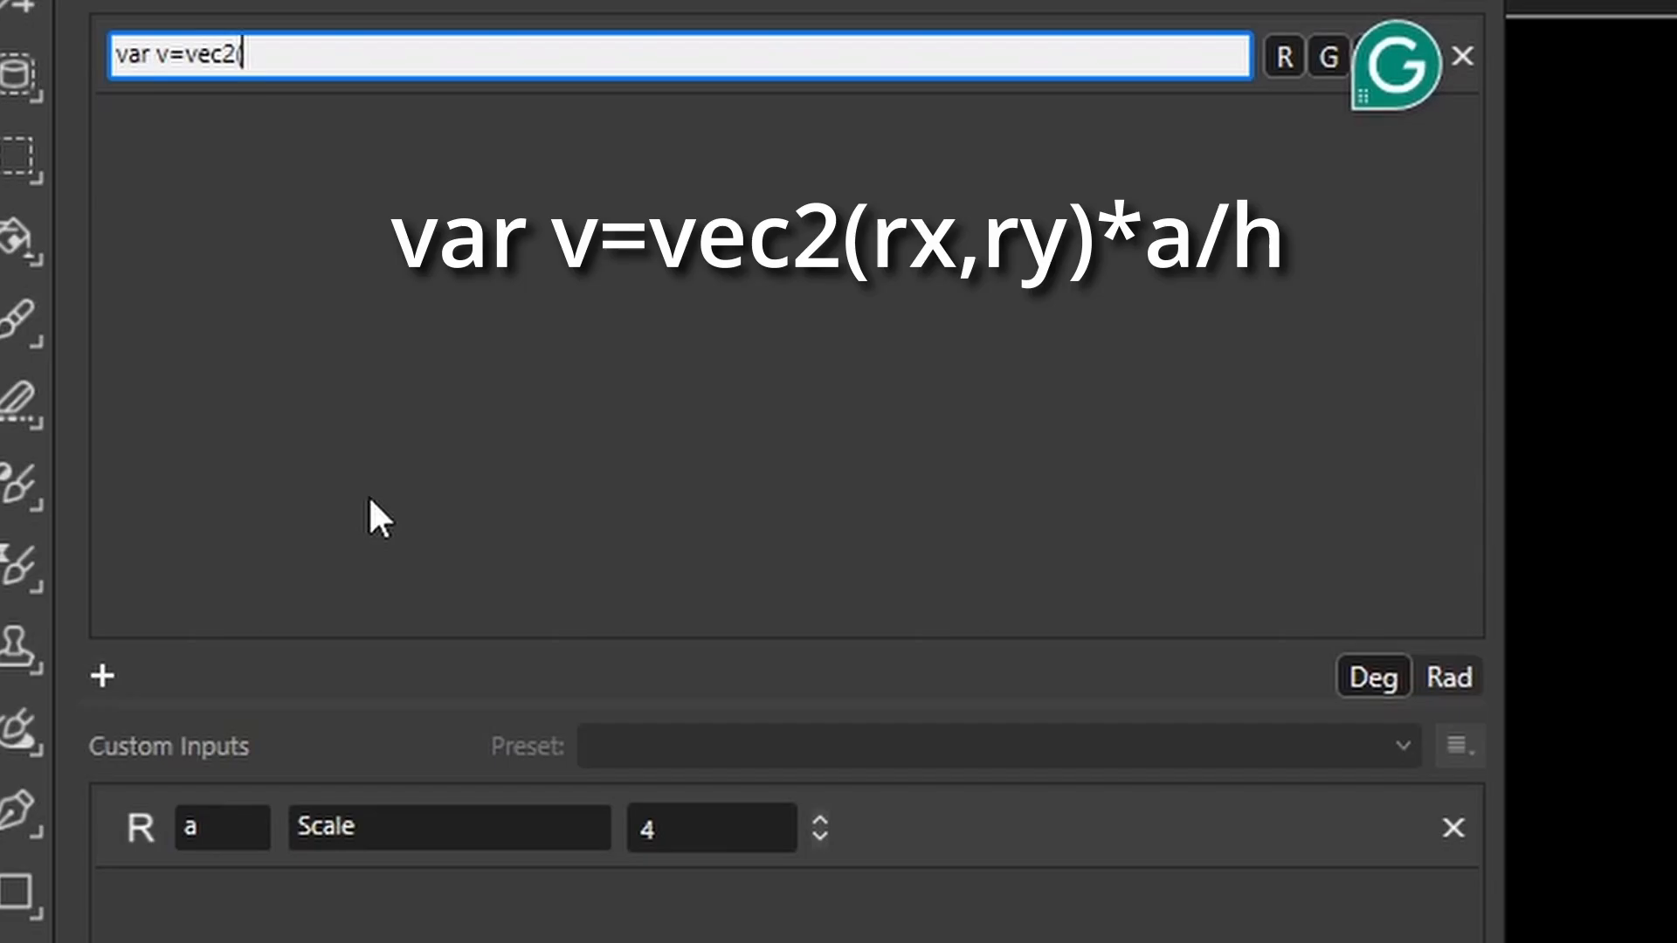
pyautogui.write('r')
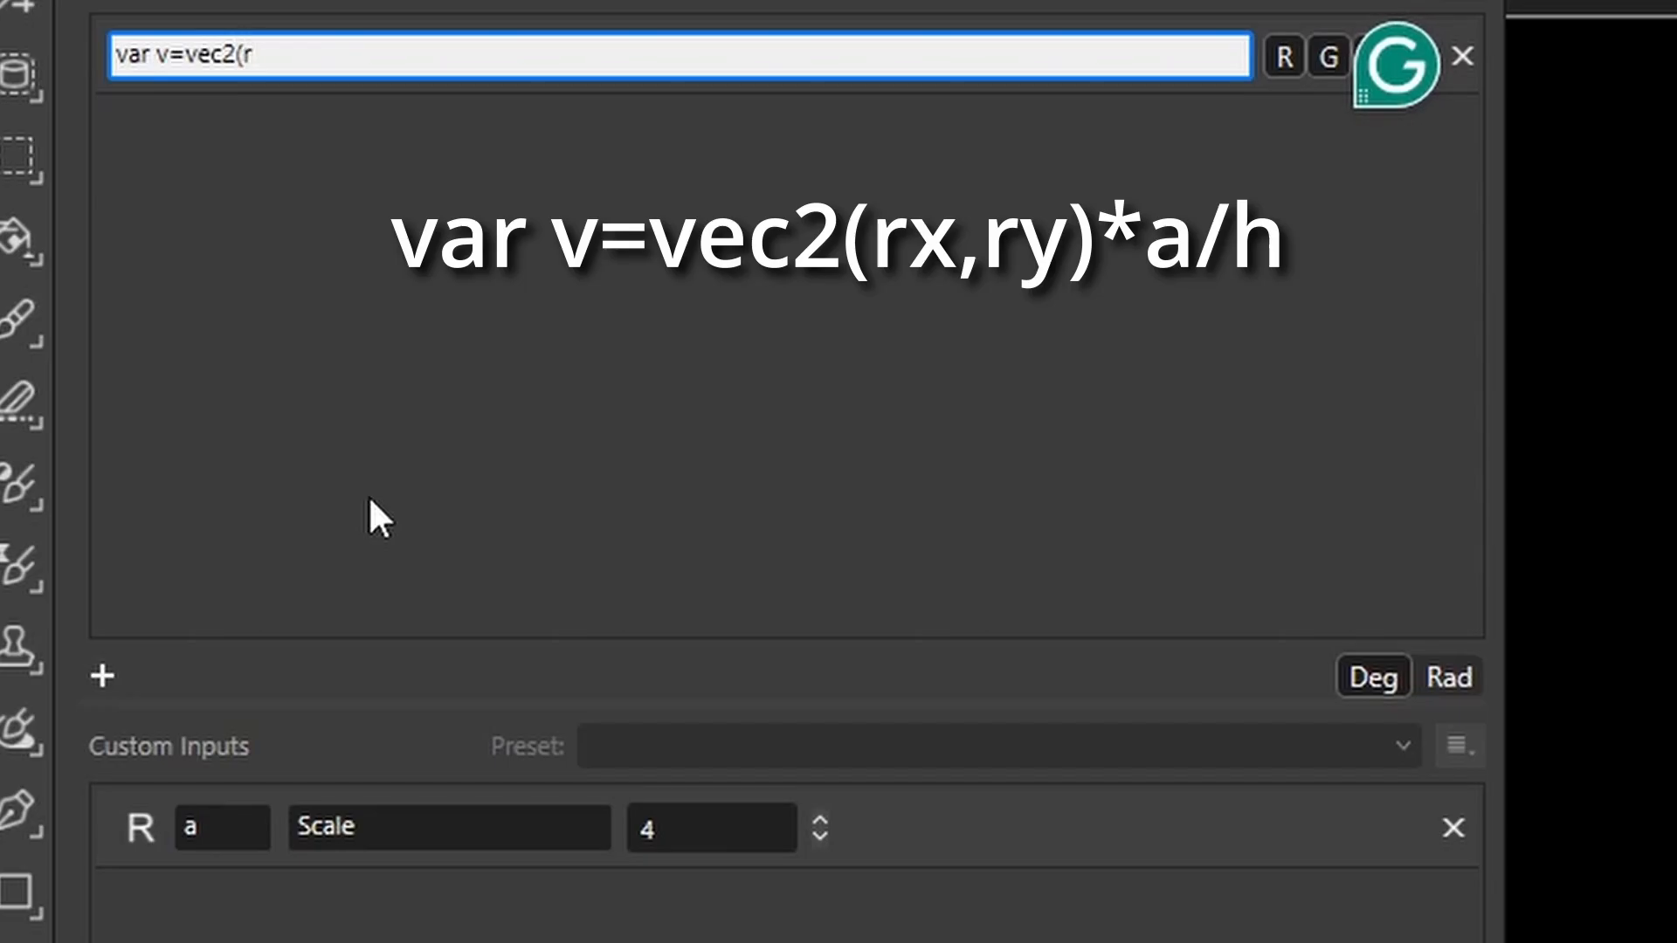
pyautogui.write('x,ry)*a/')
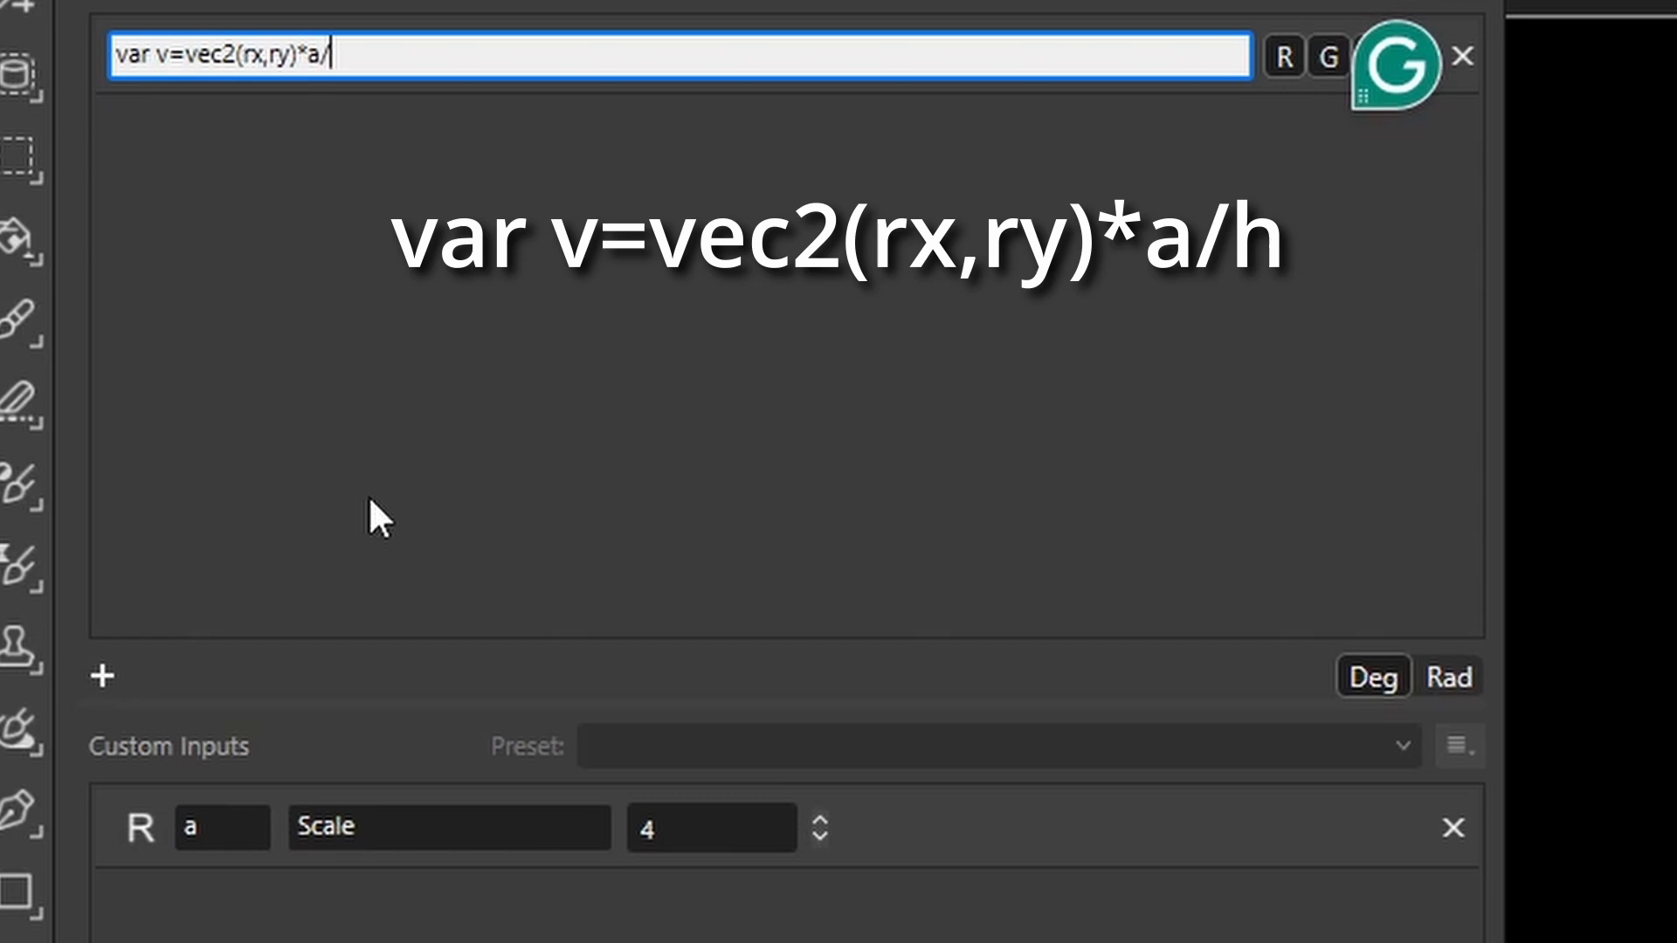
pyautogui.write('h')
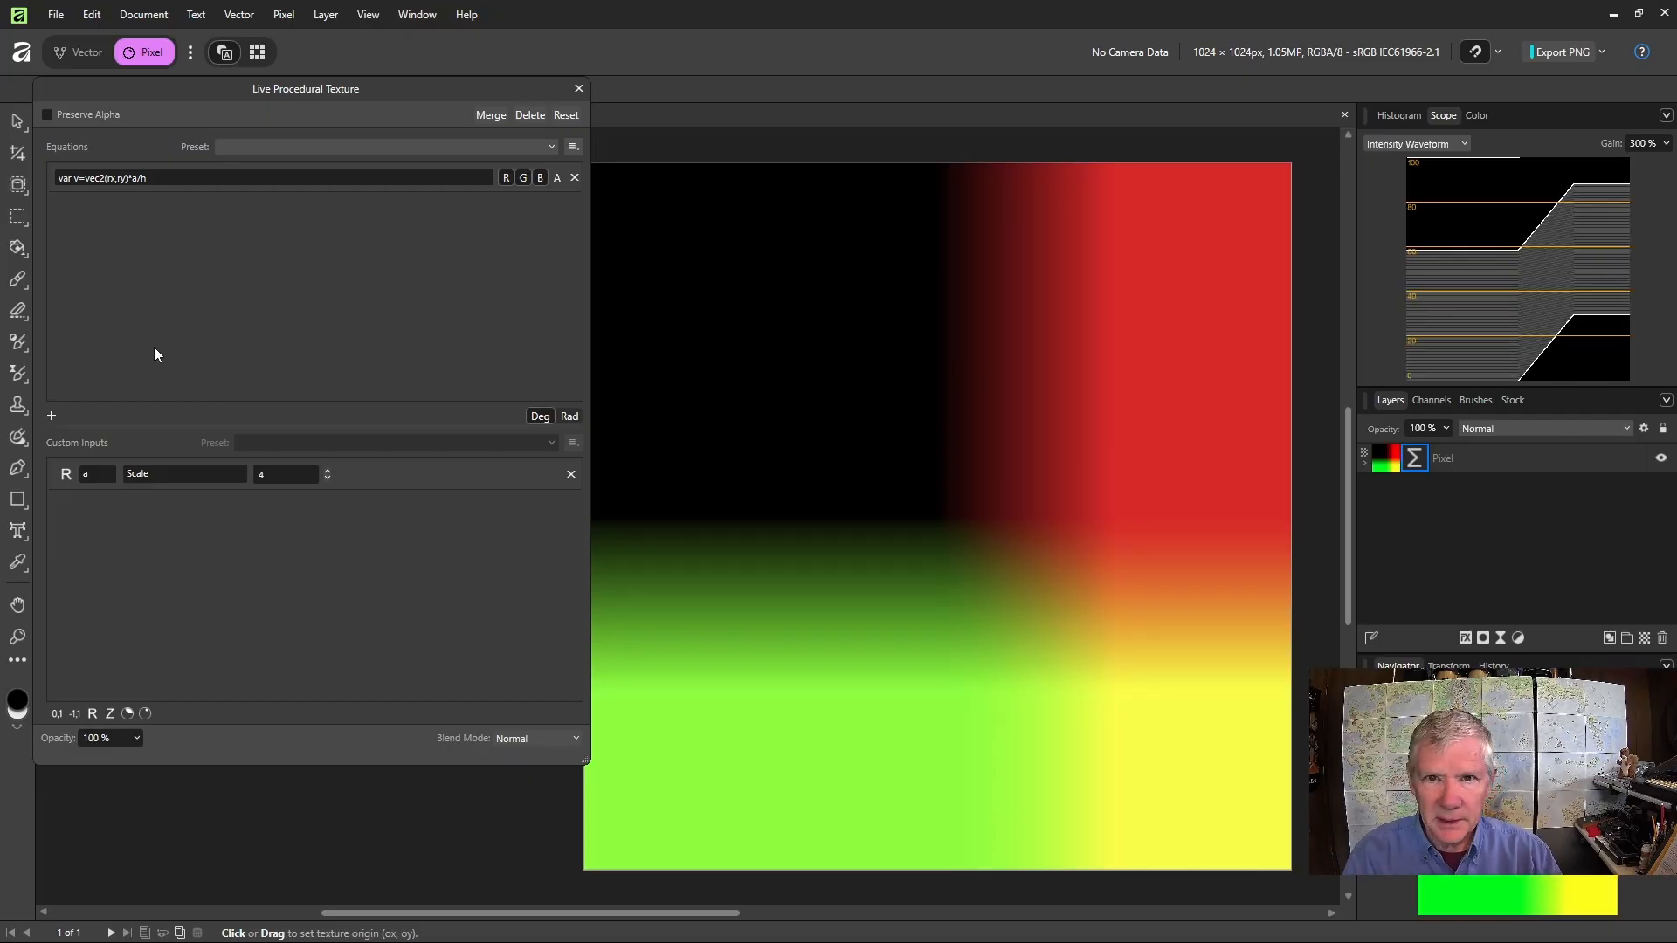
# Extend the equation after the v definition with ; cellnoise(v.x,v.y,1) and apply it
pyautogui.click(182, 179)
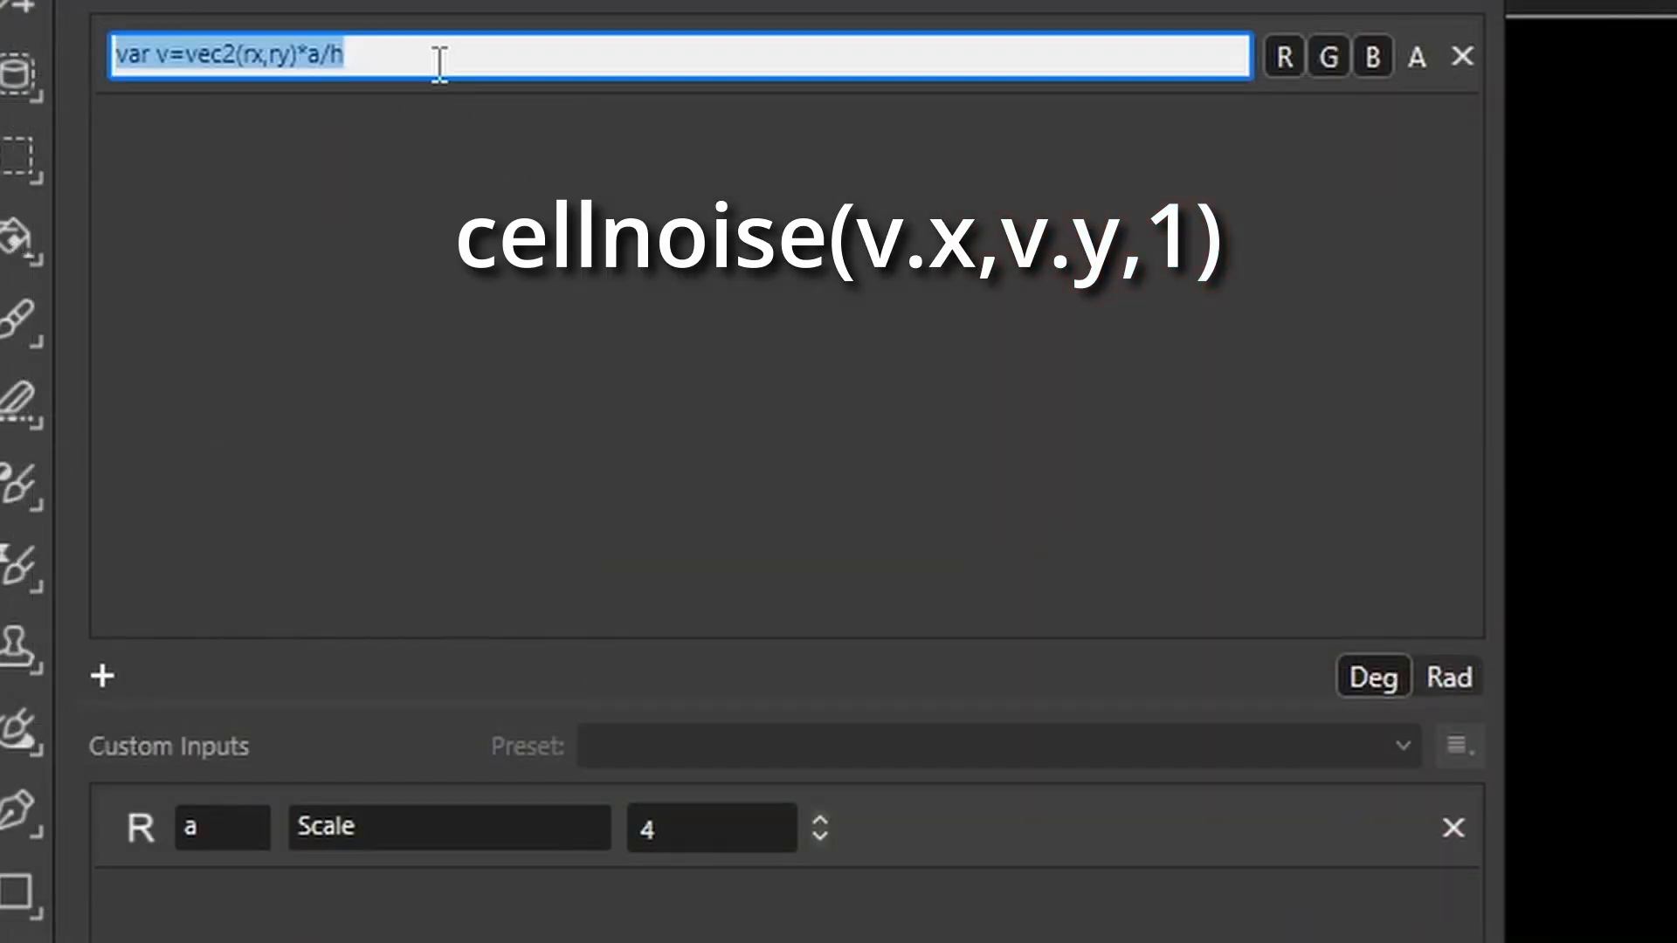
pyautogui.click(181, 178)
pyautogui.write(';')
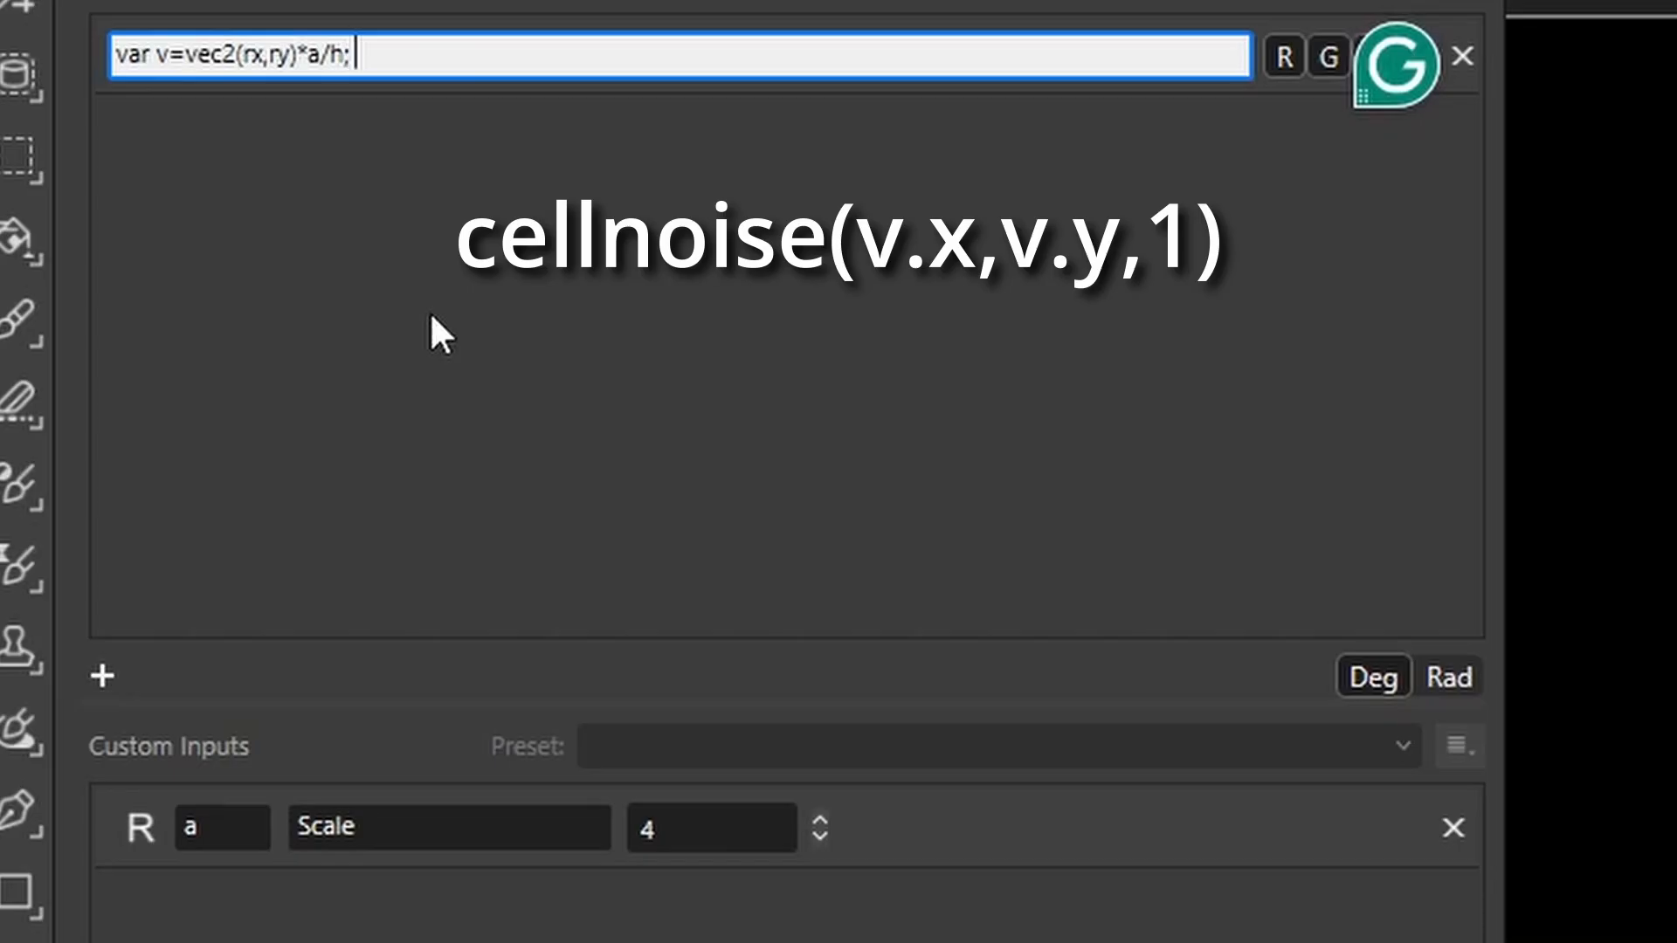
pyautogui.write(' cell')
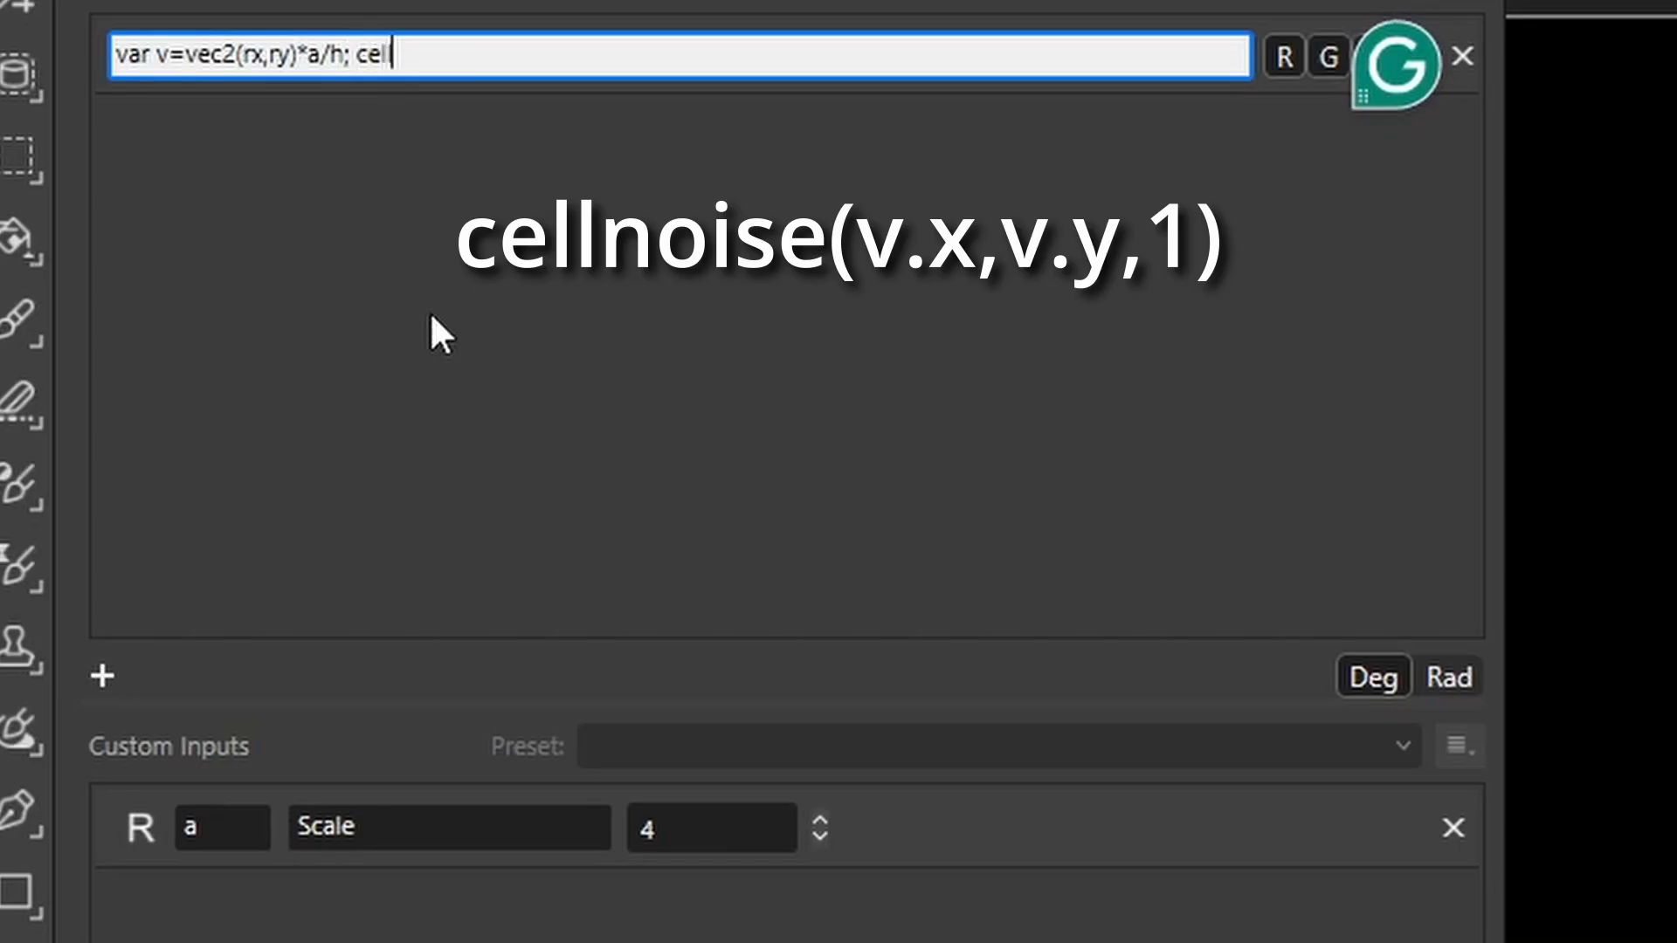
pyautogui.write('noise(v.')
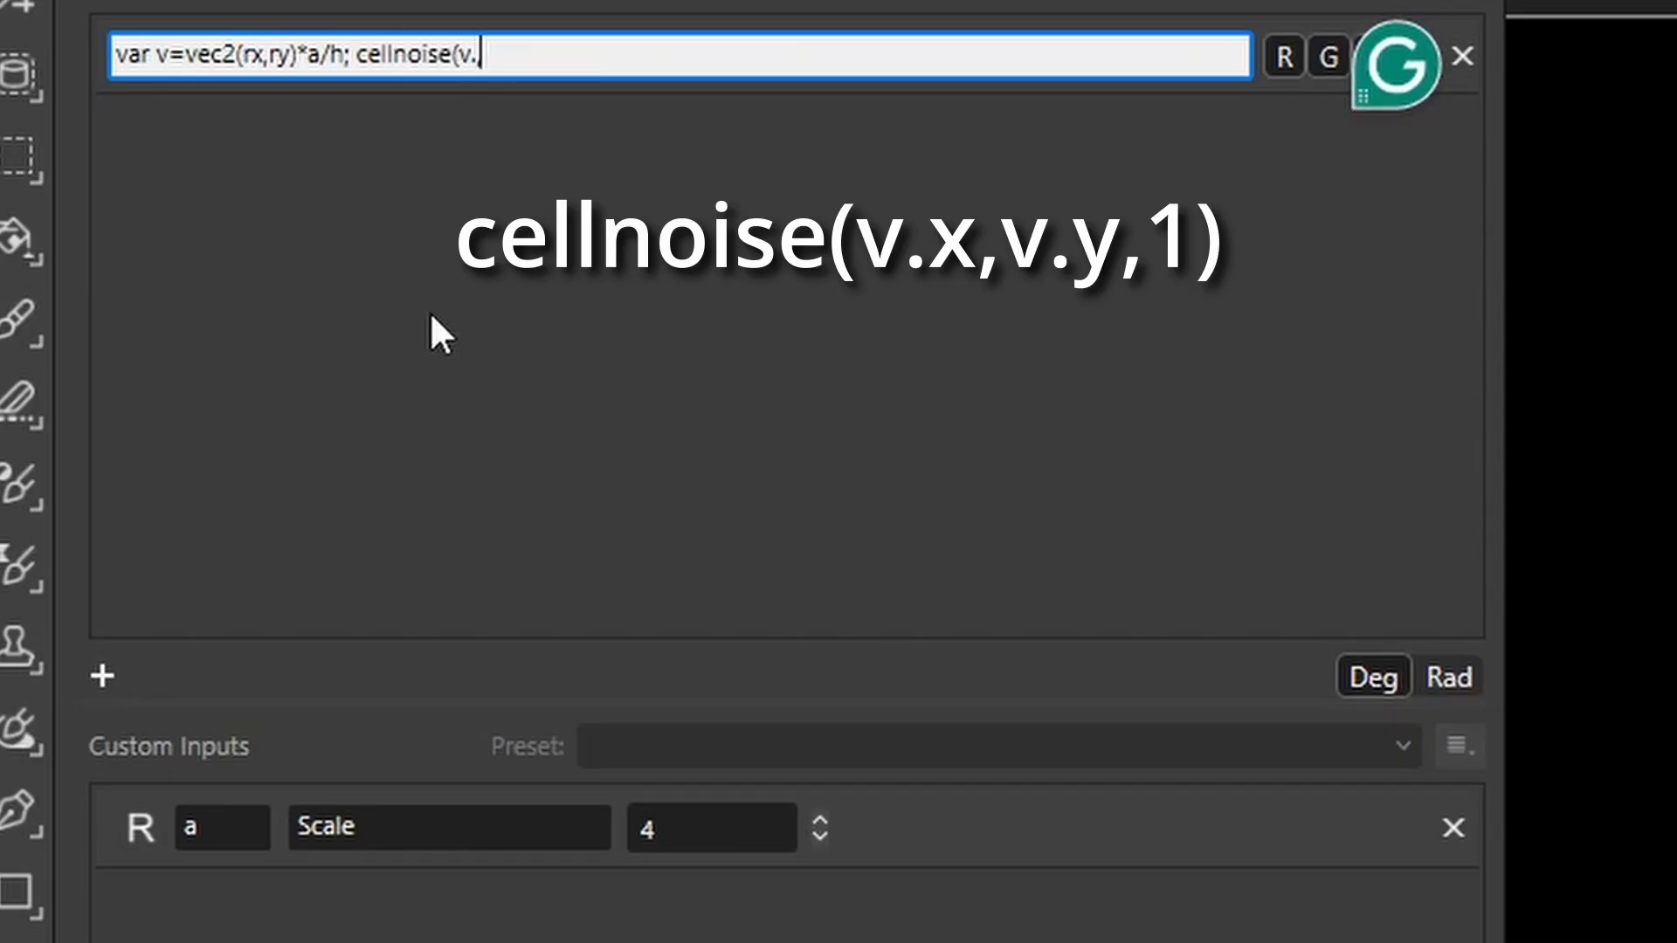
pyautogui.write(',x,v.y,')
pyautogui.press('BackSpace')
pyautogui.write('1')
pyautogui.press('Return')
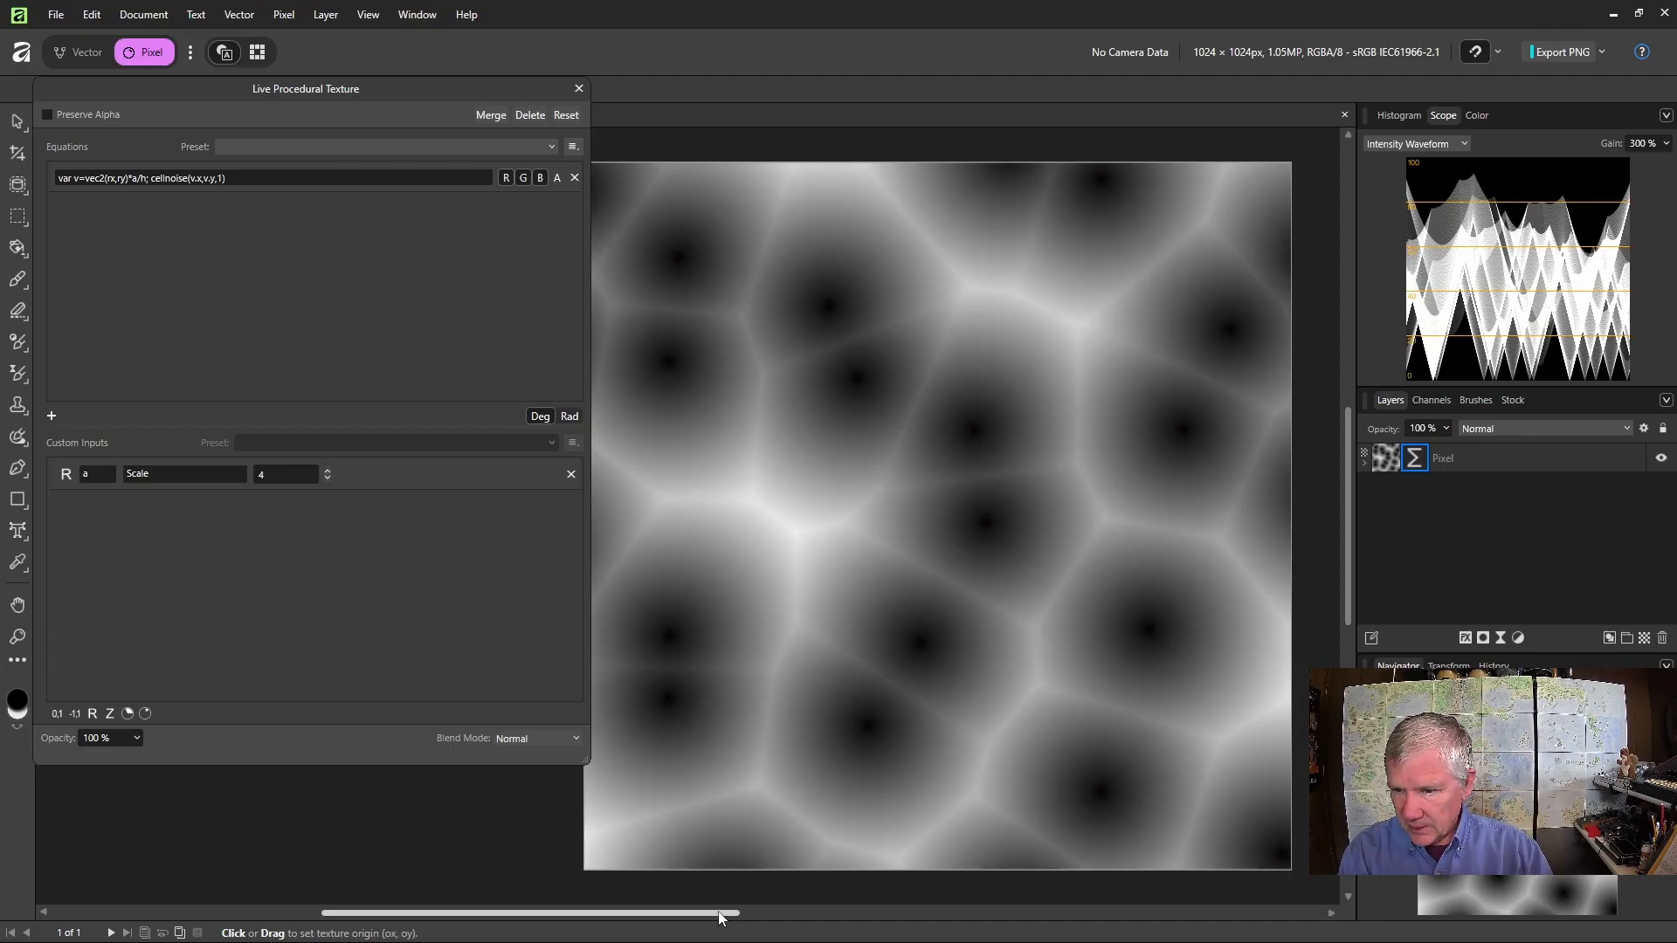
# Invert the cell noise by changing its term in the equation to 1-cellnoise(v.x,v.y,1)
pyautogui.moveTo(723, 913); pyautogui.dragTo(711, 913)
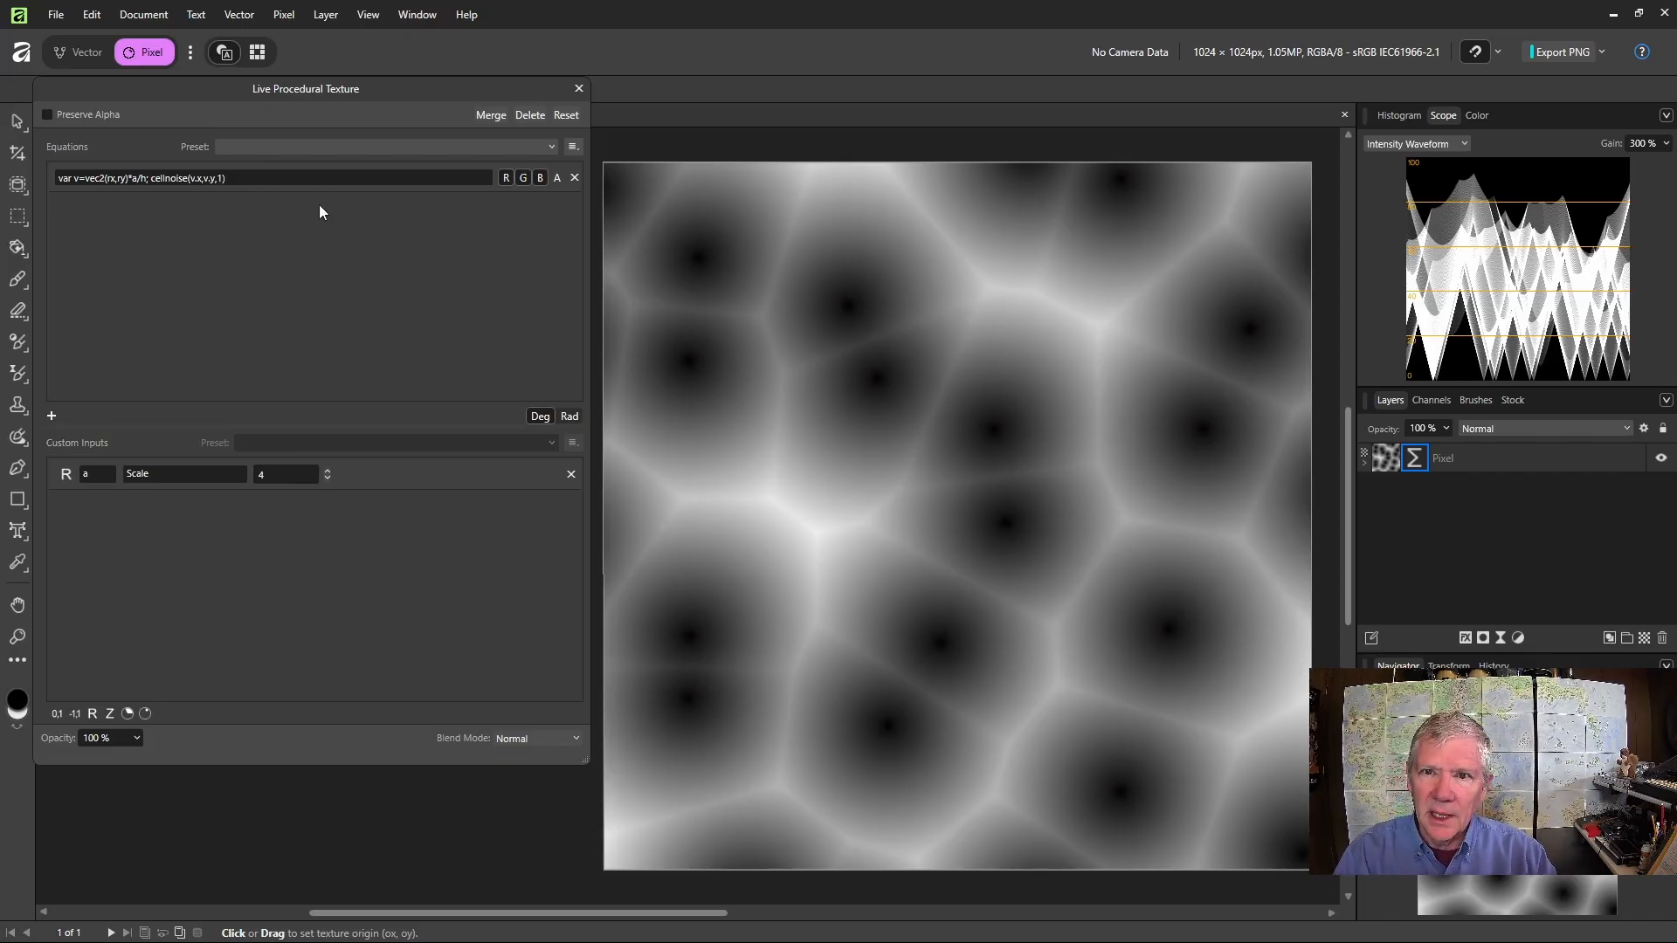
pyautogui.click(154, 179)
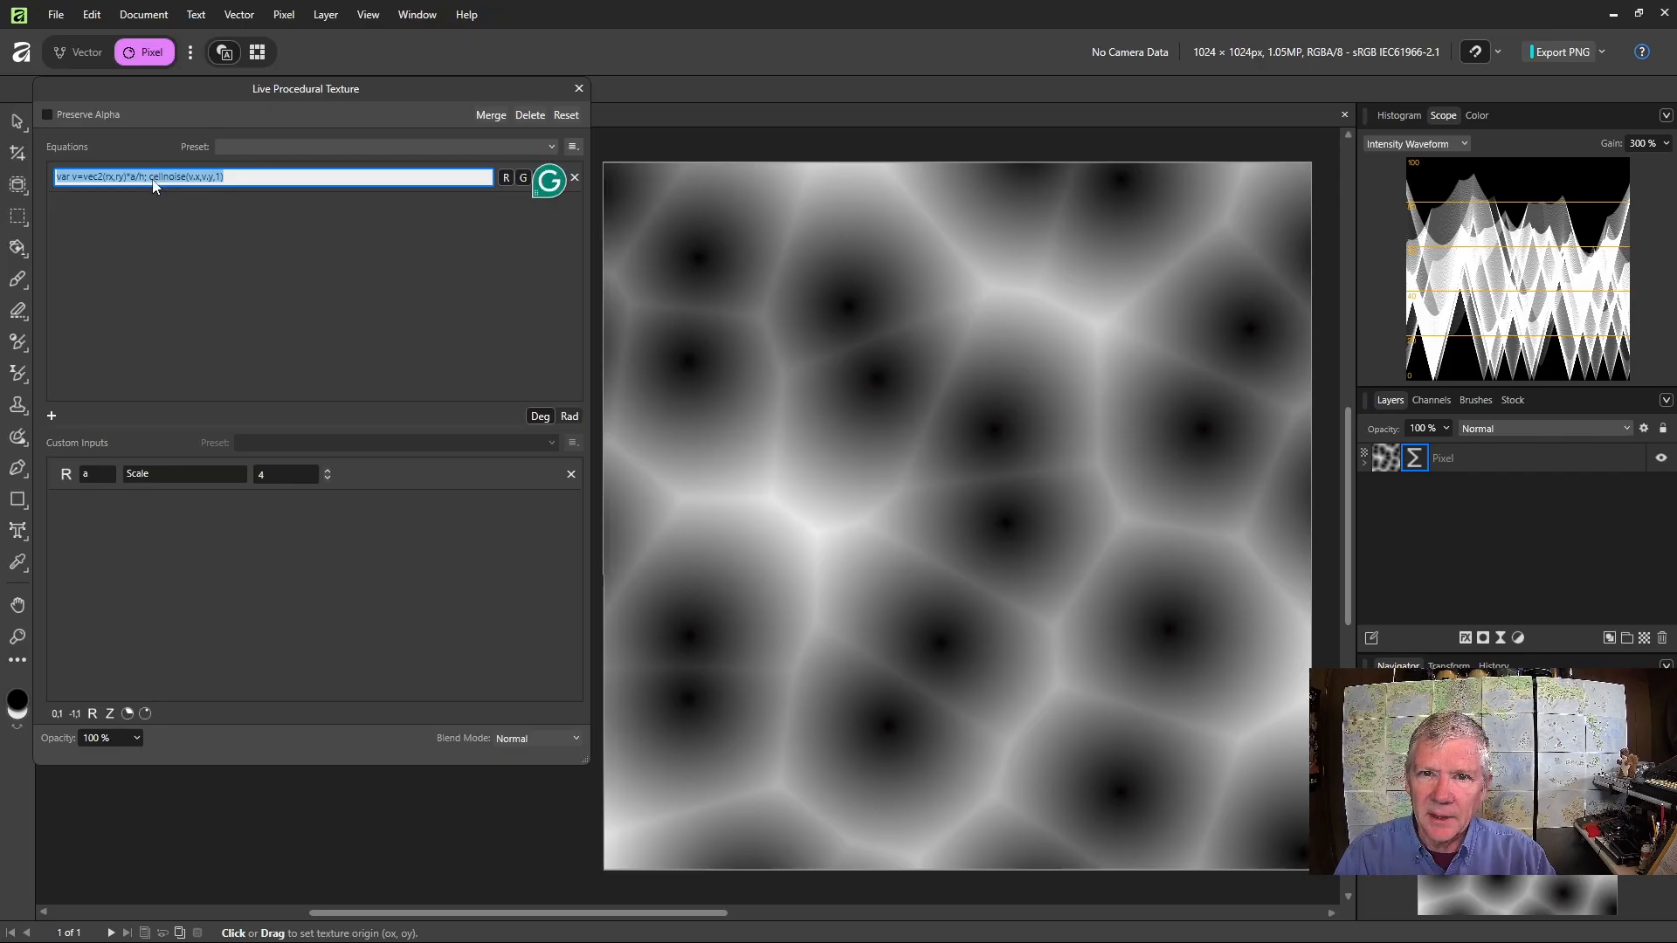
pyautogui.click(154, 179)
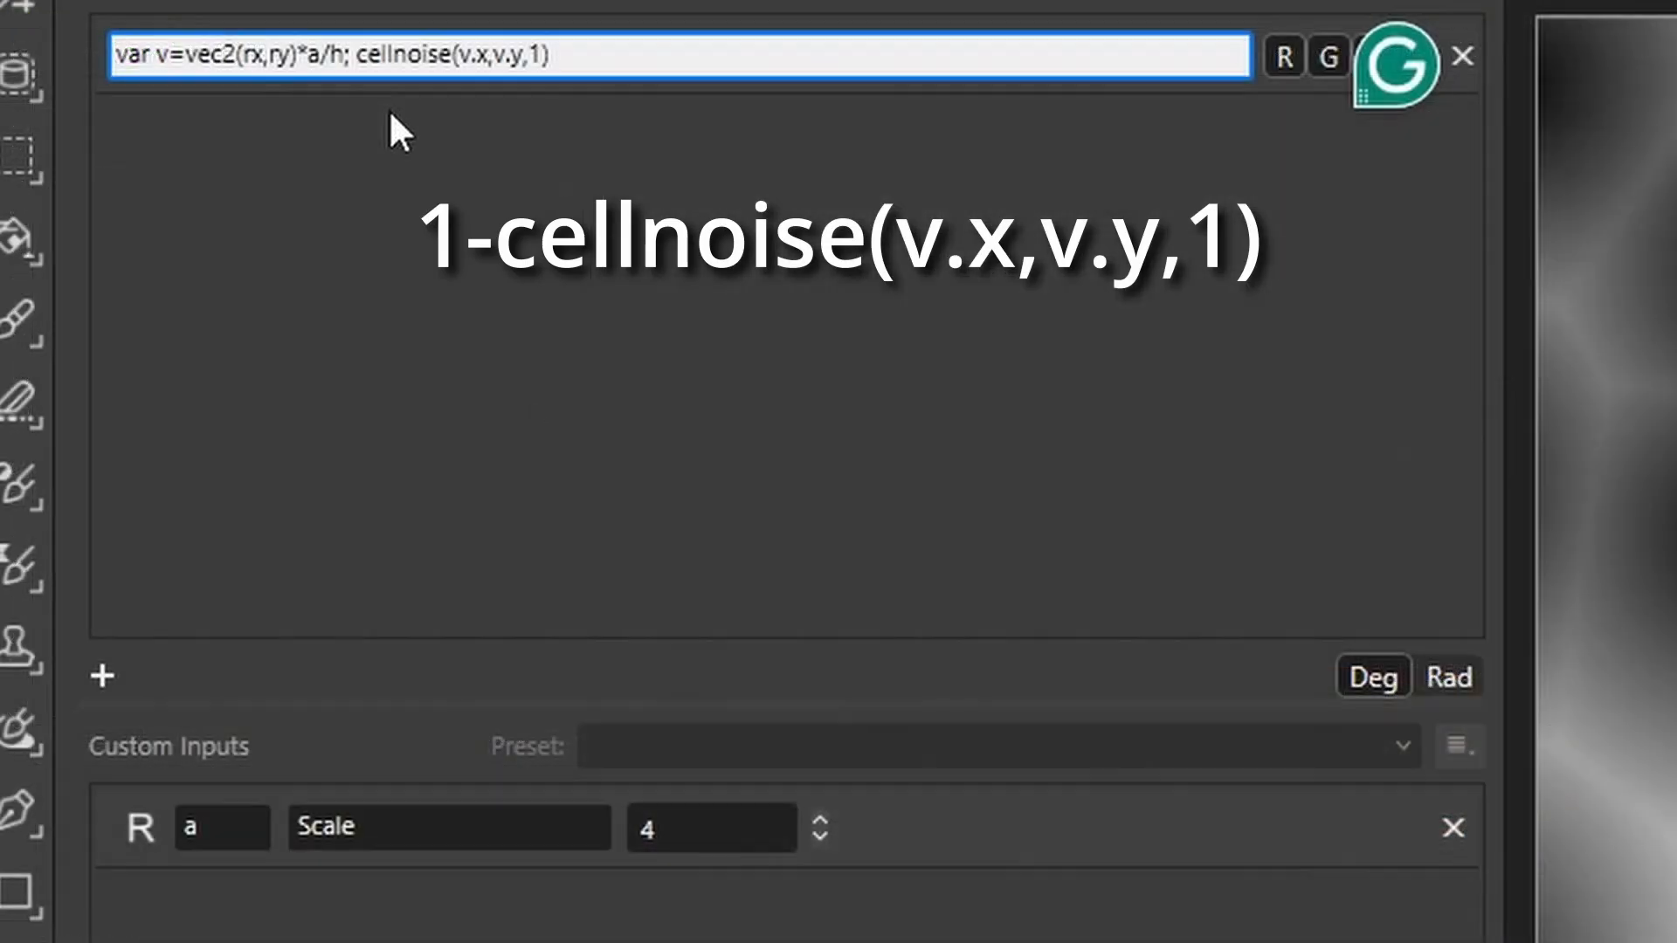
pyautogui.write('1-')
pyautogui.press('Return')
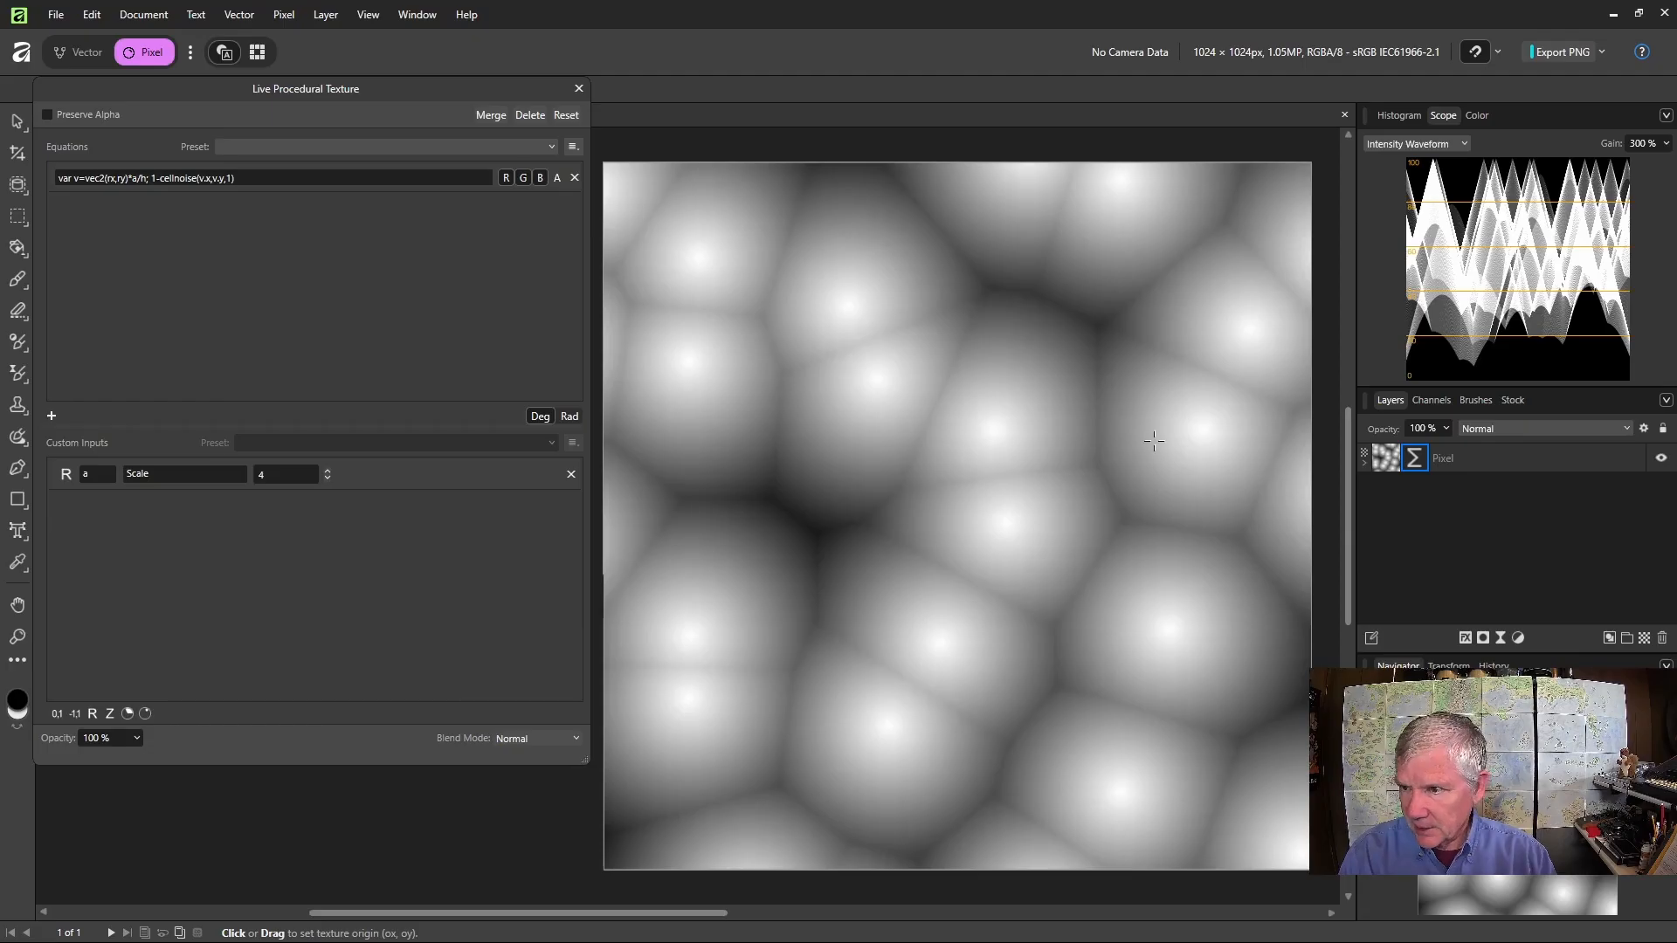
# Remove the 1- inversion and wrap the noise term as smoothstepn(e1-e2/2,e1+e2/2,cellnoise(v.x,v.y,1)) in the equation
pyautogui.click(155, 179)
pyautogui.press('BackSpace')
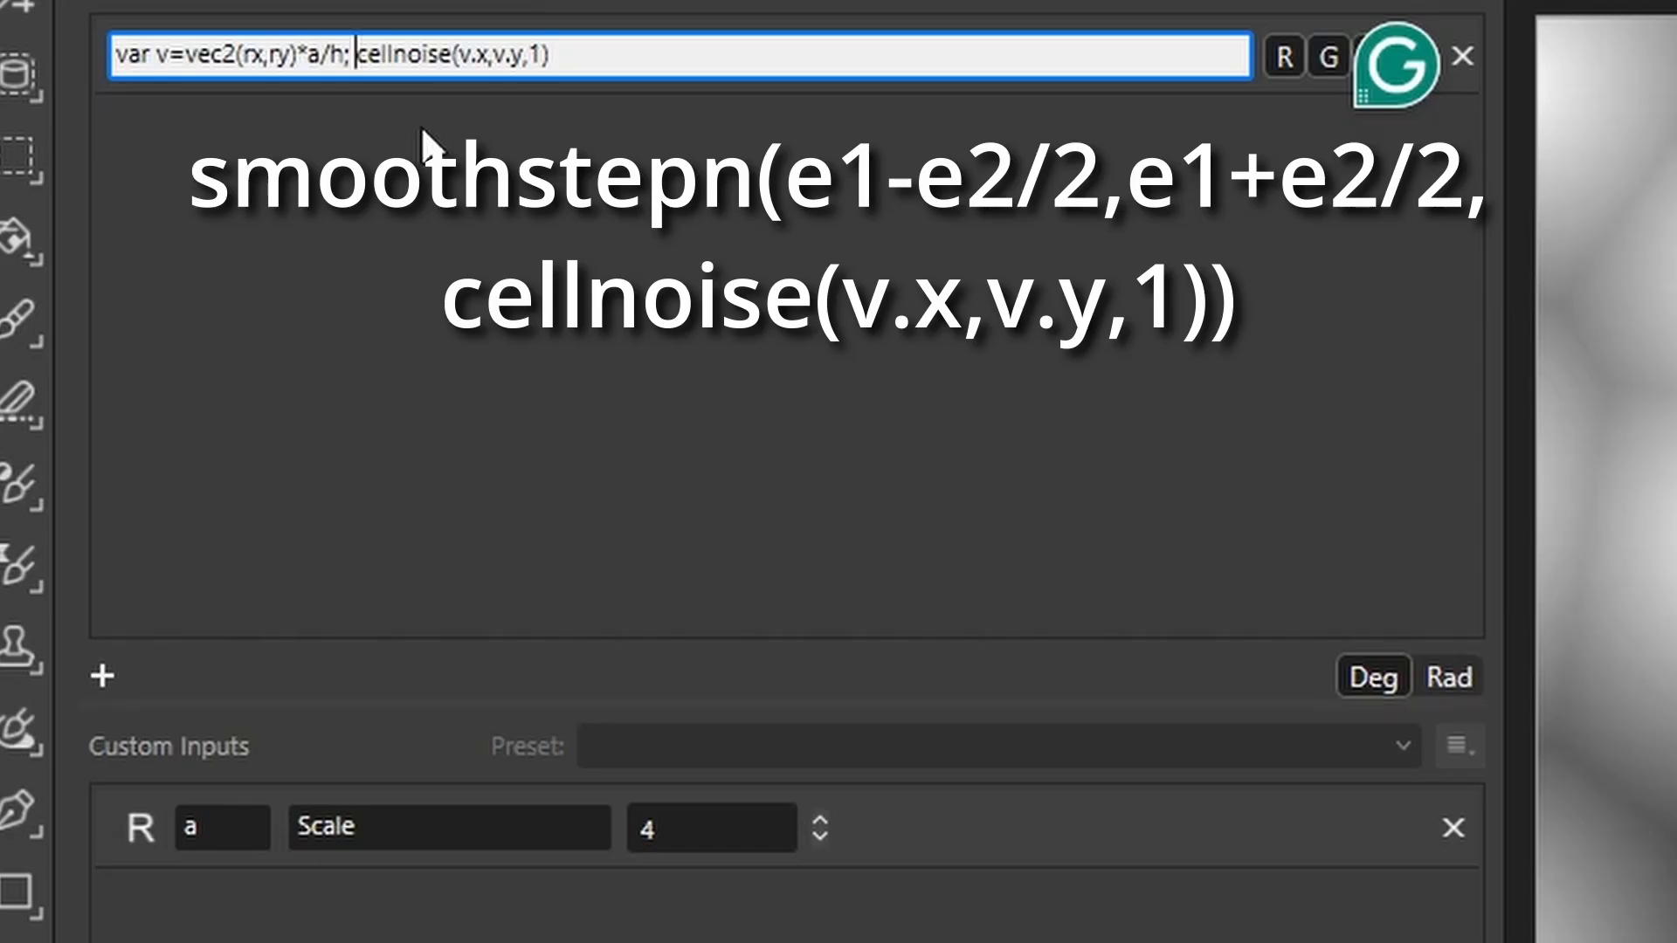
pyautogui.write('smoothstepn(')
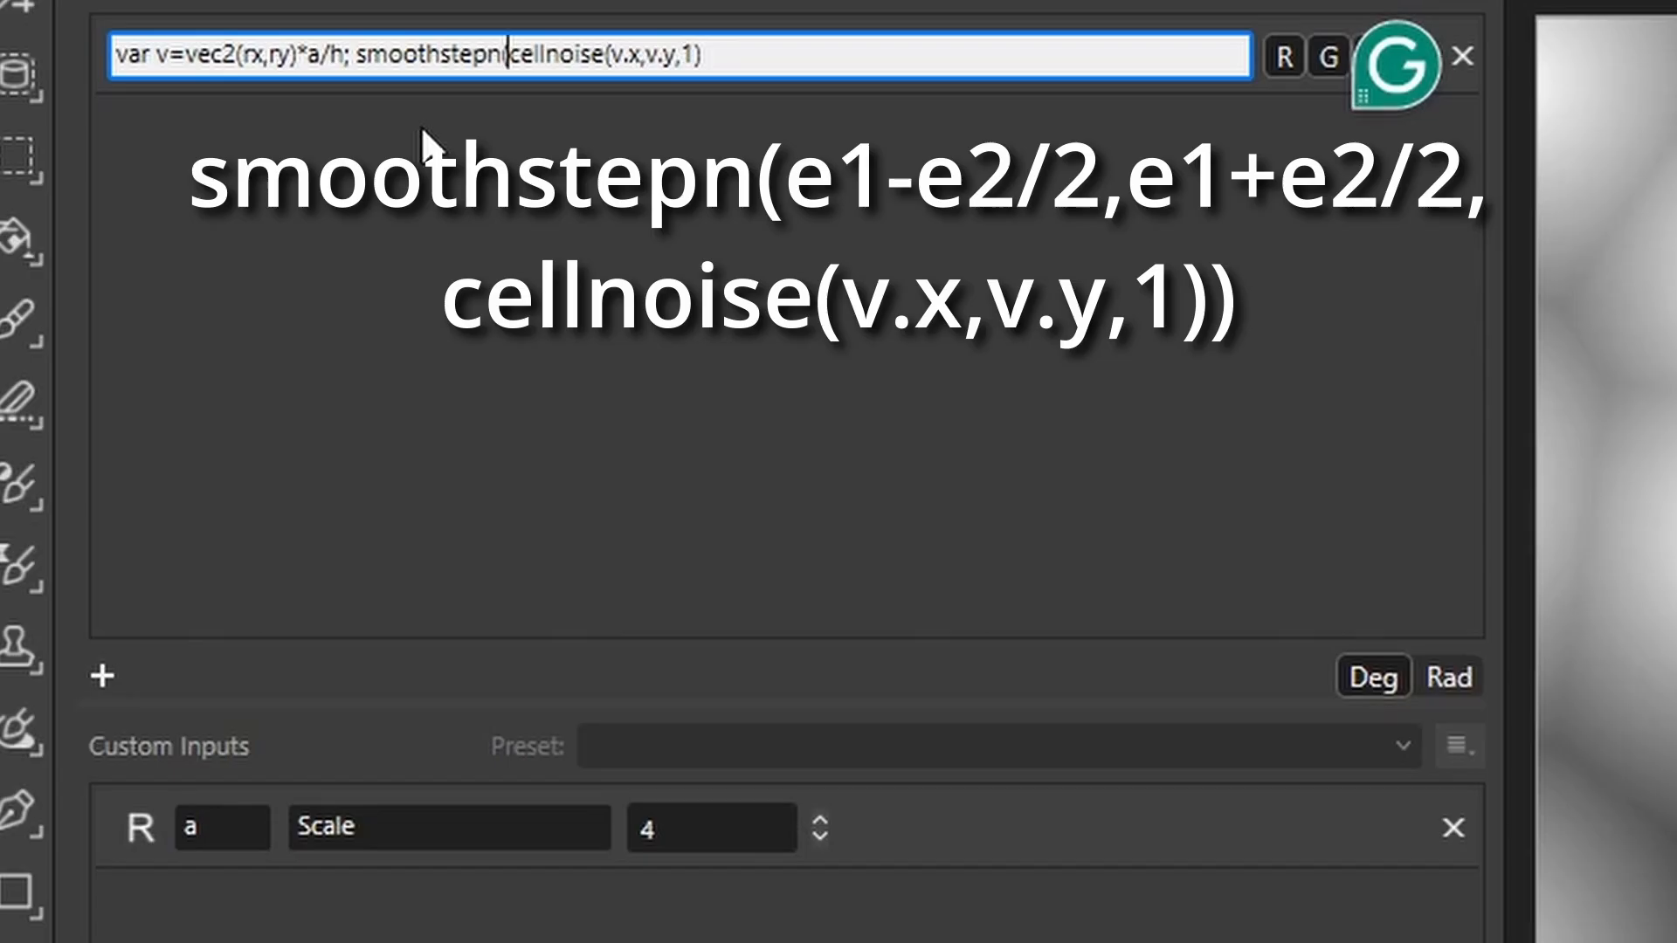
pyautogui.write('e')
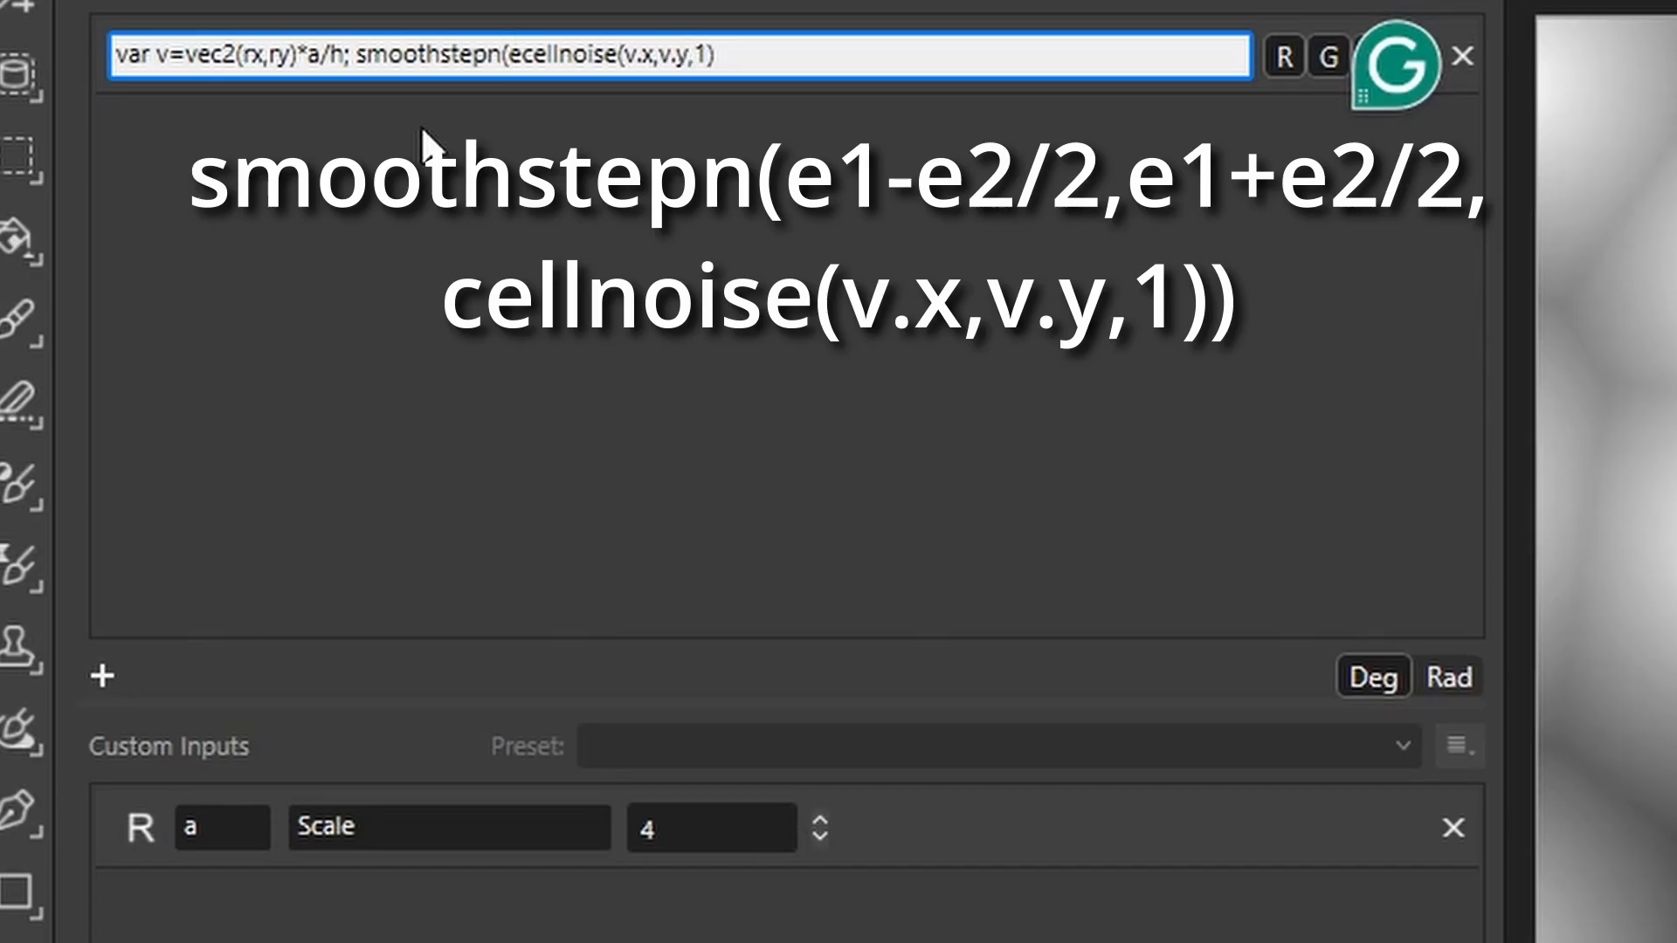
pyautogui.write('1-')
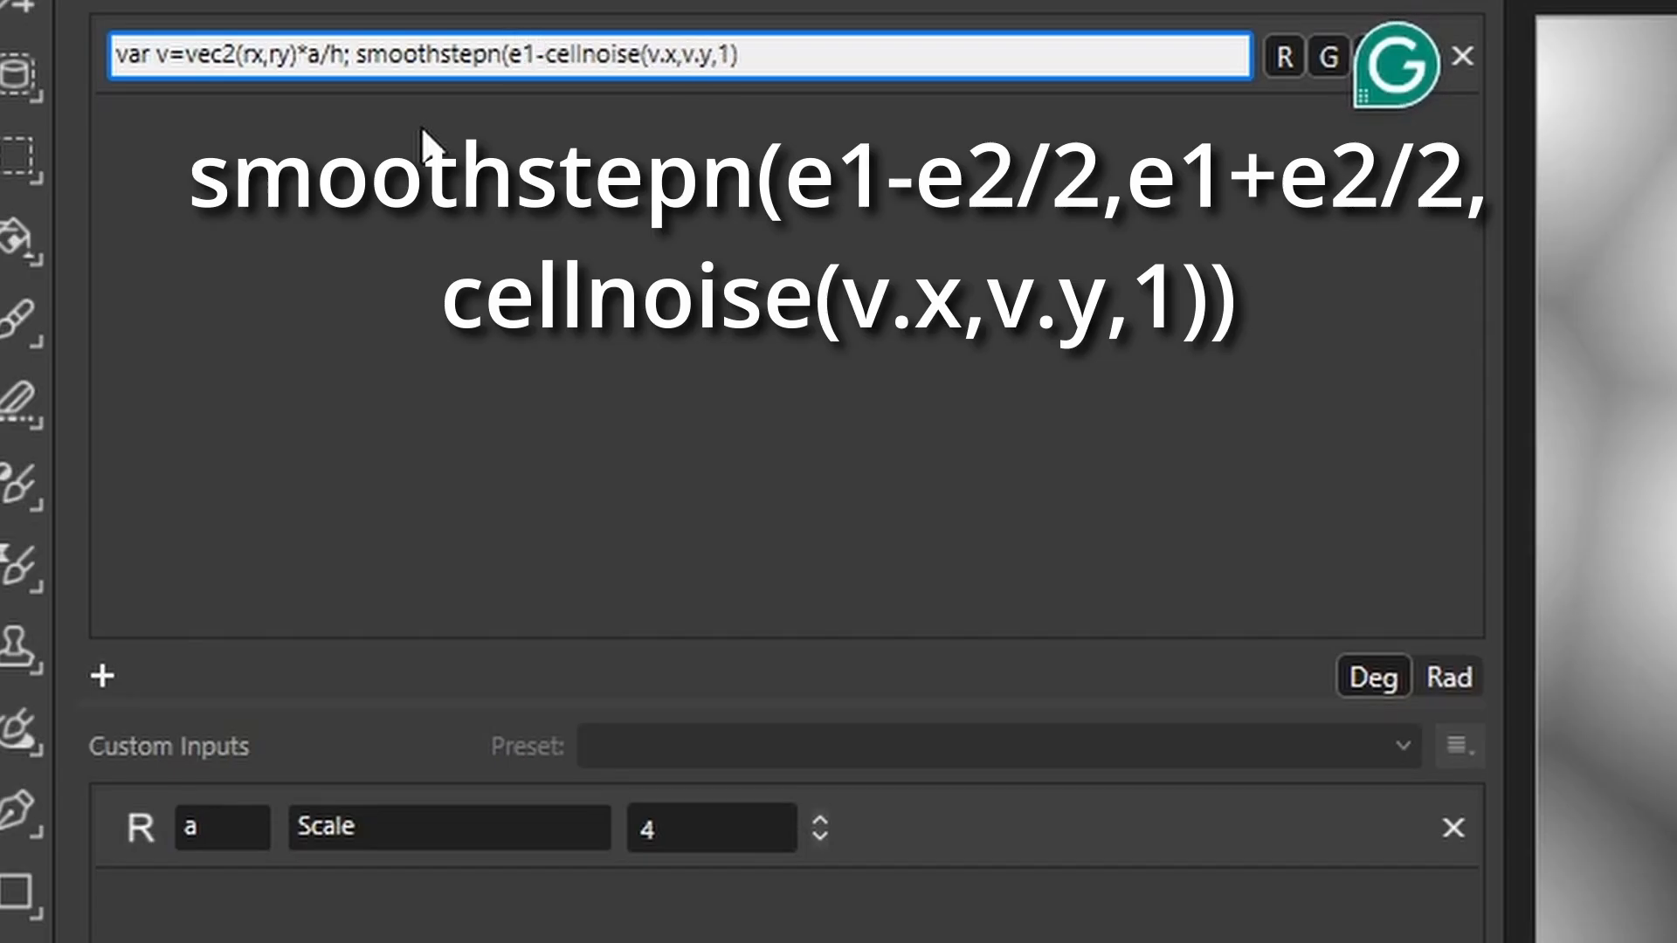
pyautogui.write('e2/2,')
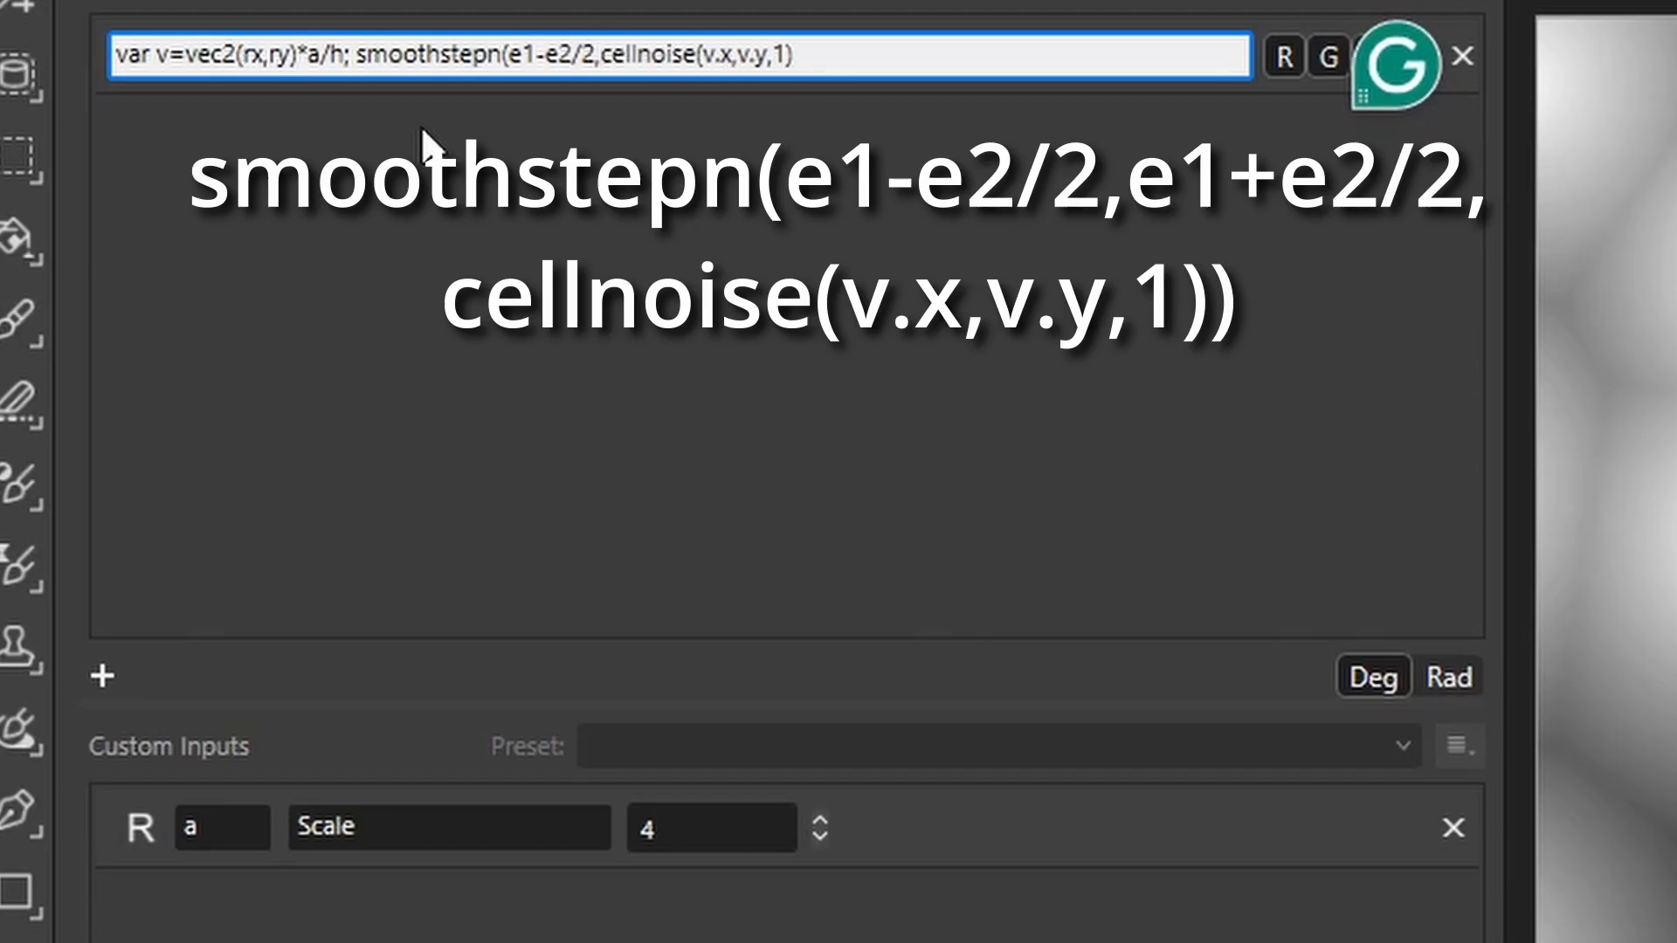
pyautogui.write('e1')
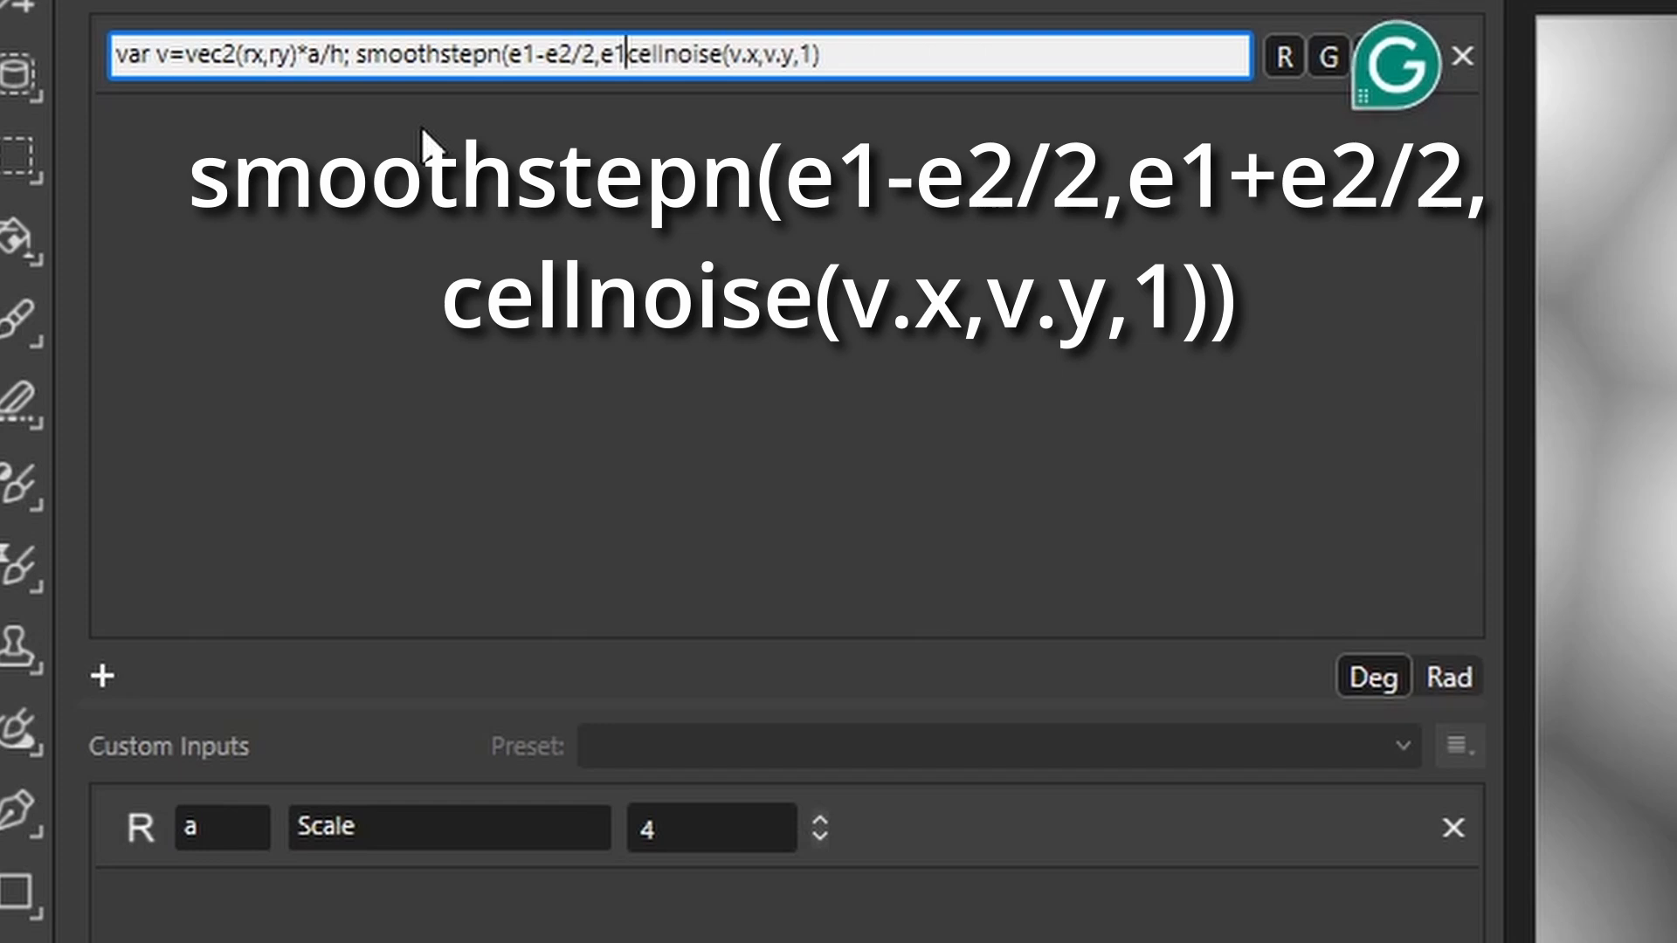
pyautogui.write('+e2/2')
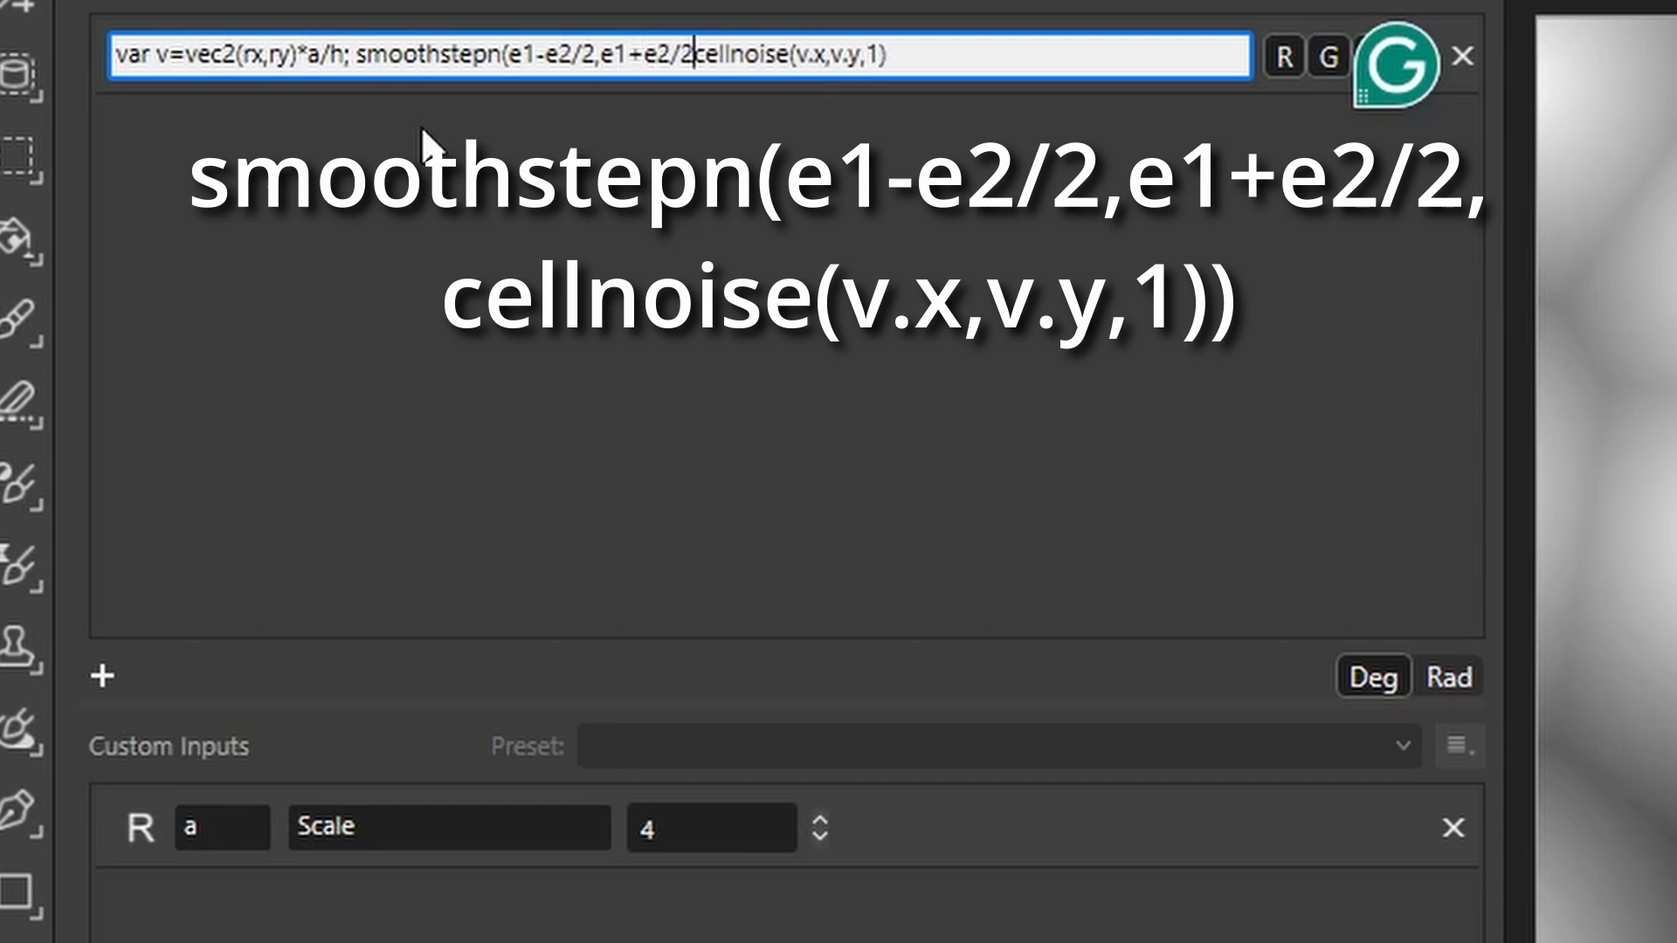
pyautogui.write(',')
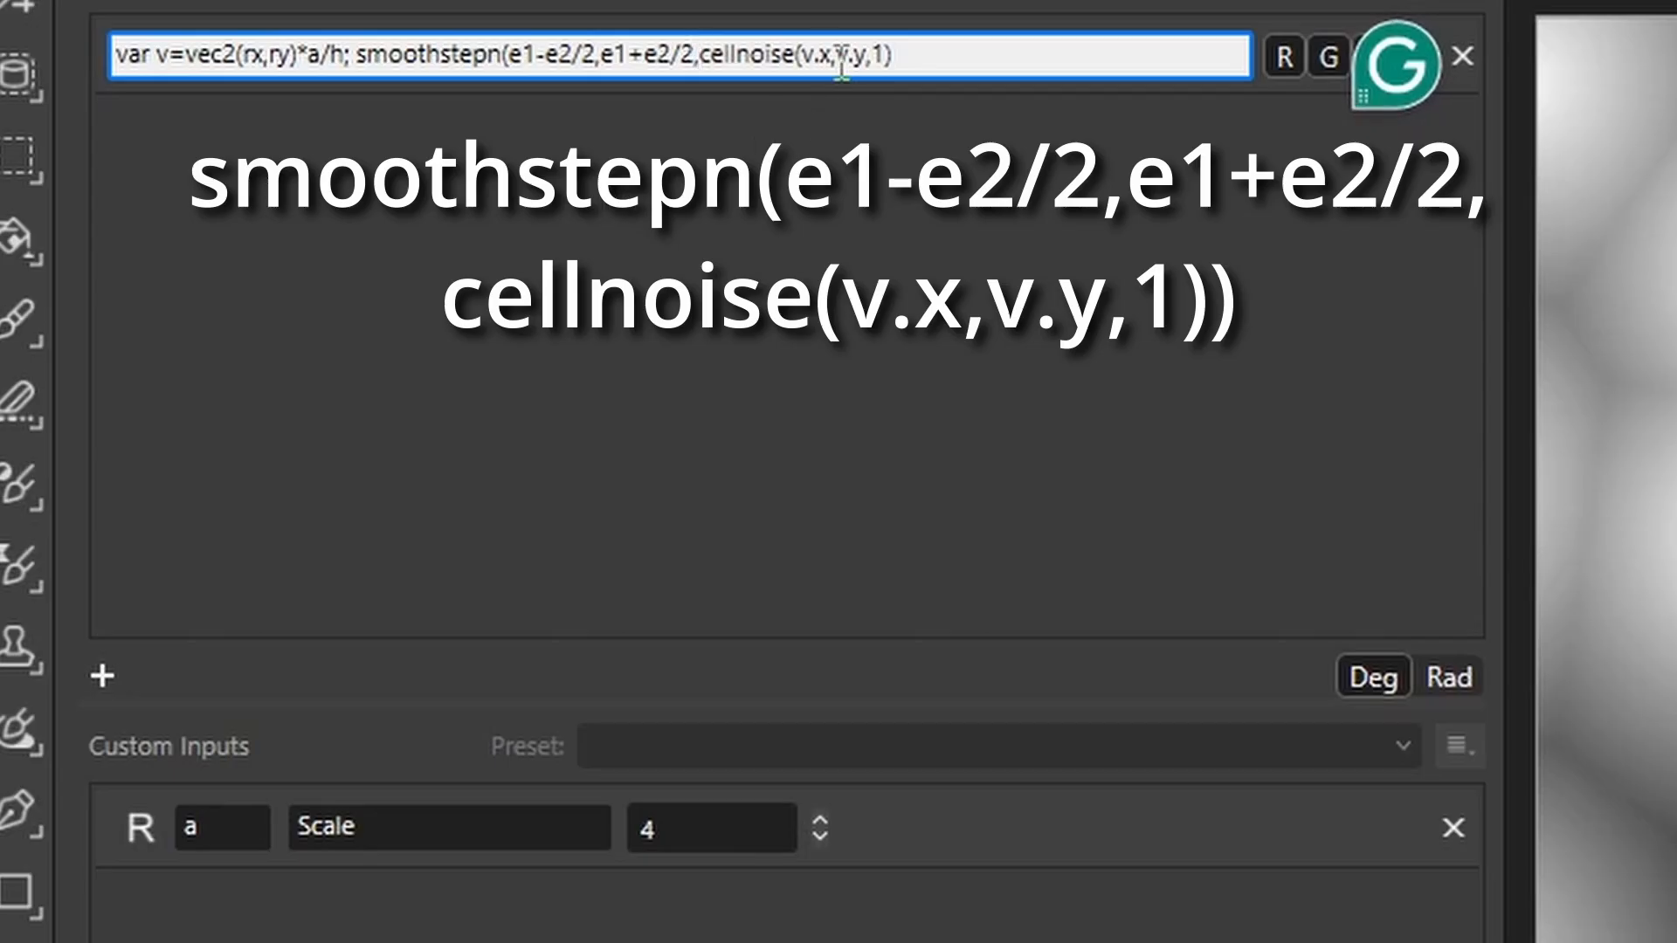
pyautogui.click(919, 58)
pyautogui.write(')')
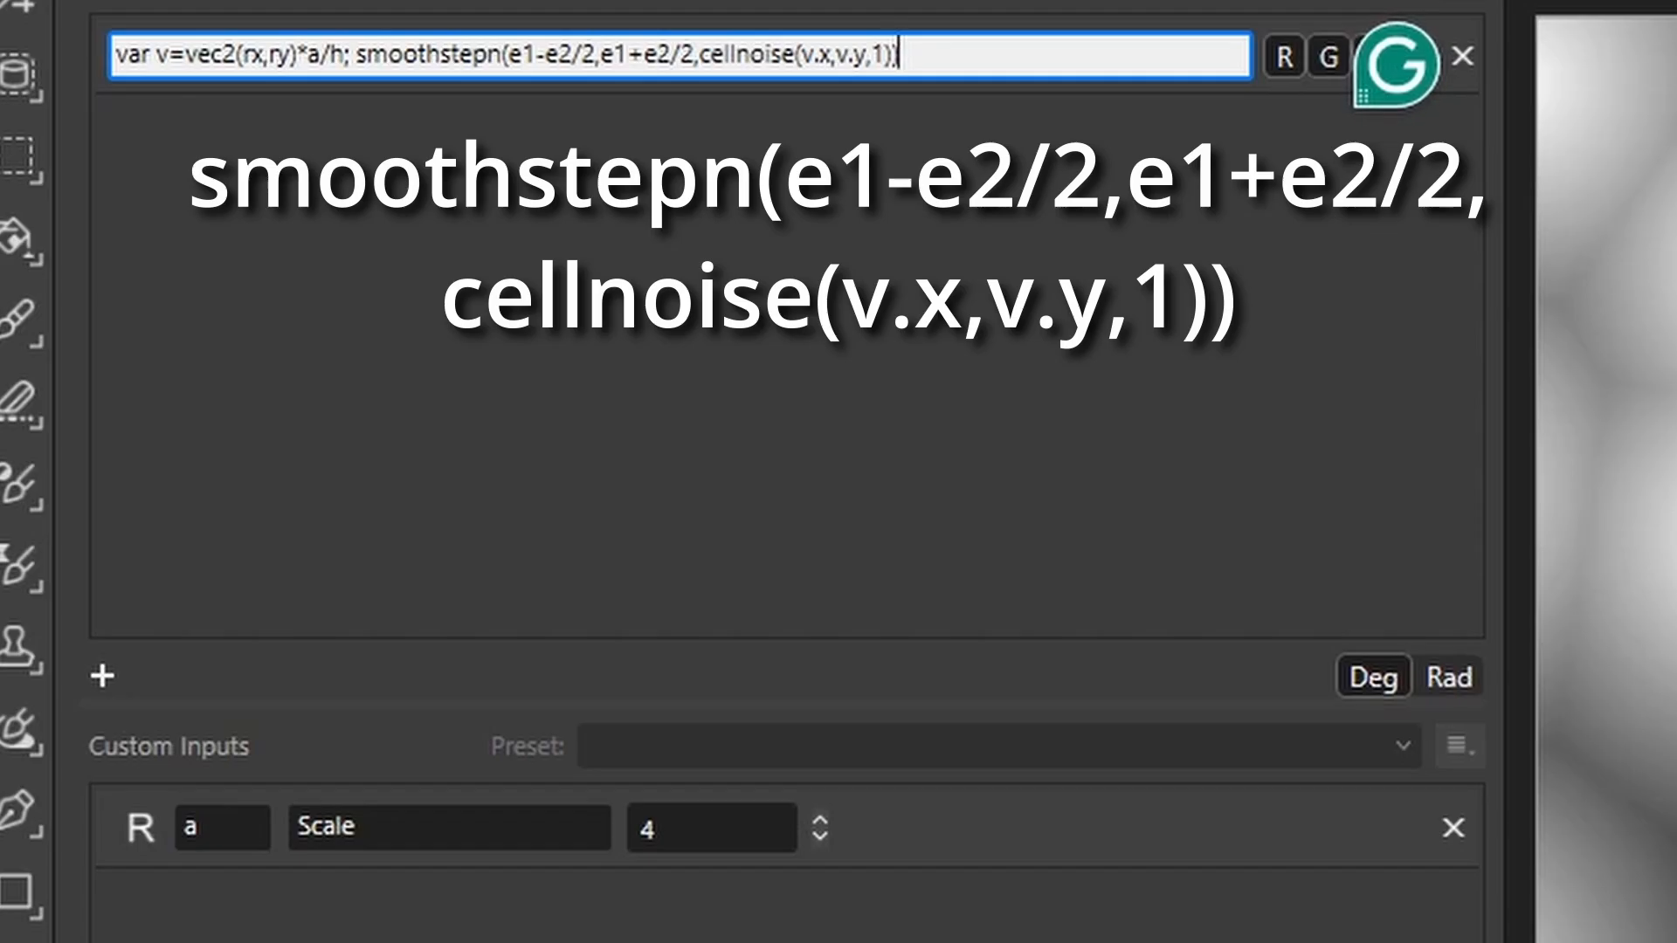
pyautogui.press('Return')
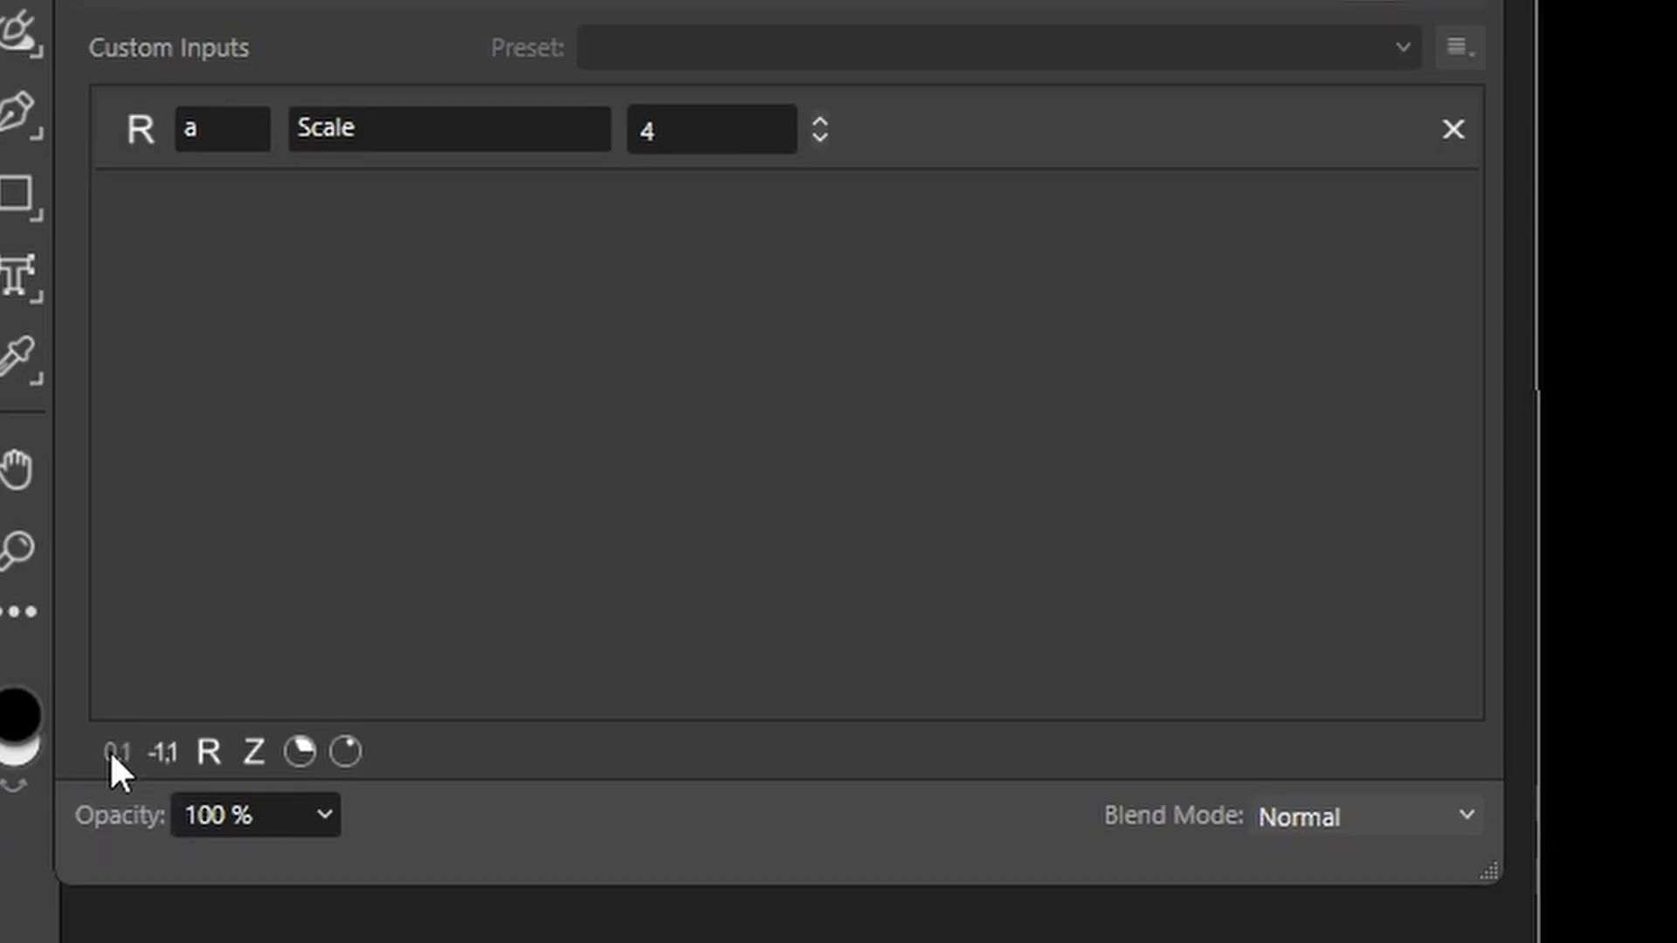
# Add two custom inputs with a 0 to 1 range and name them e1 and e2
pyautogui.click(116, 751)
pyautogui.click(116, 751)
pyautogui.click(210, 230)
pyautogui.doubleClick(194, 221)
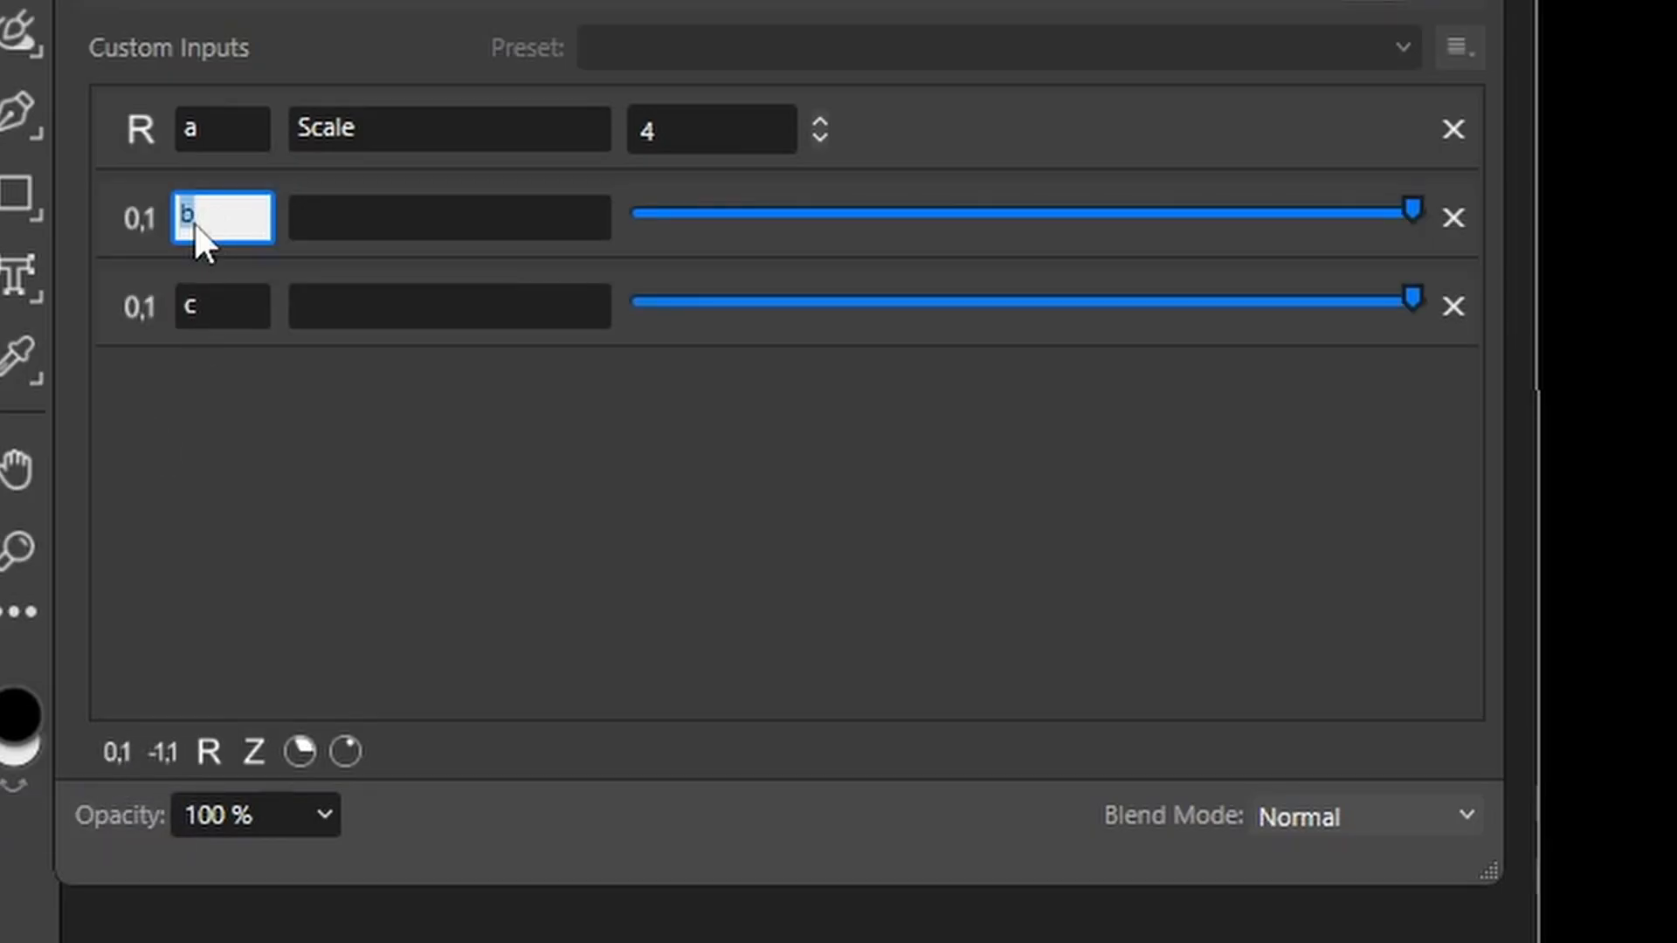
pyautogui.write('e1')
pyautogui.doubleClick(224, 306)
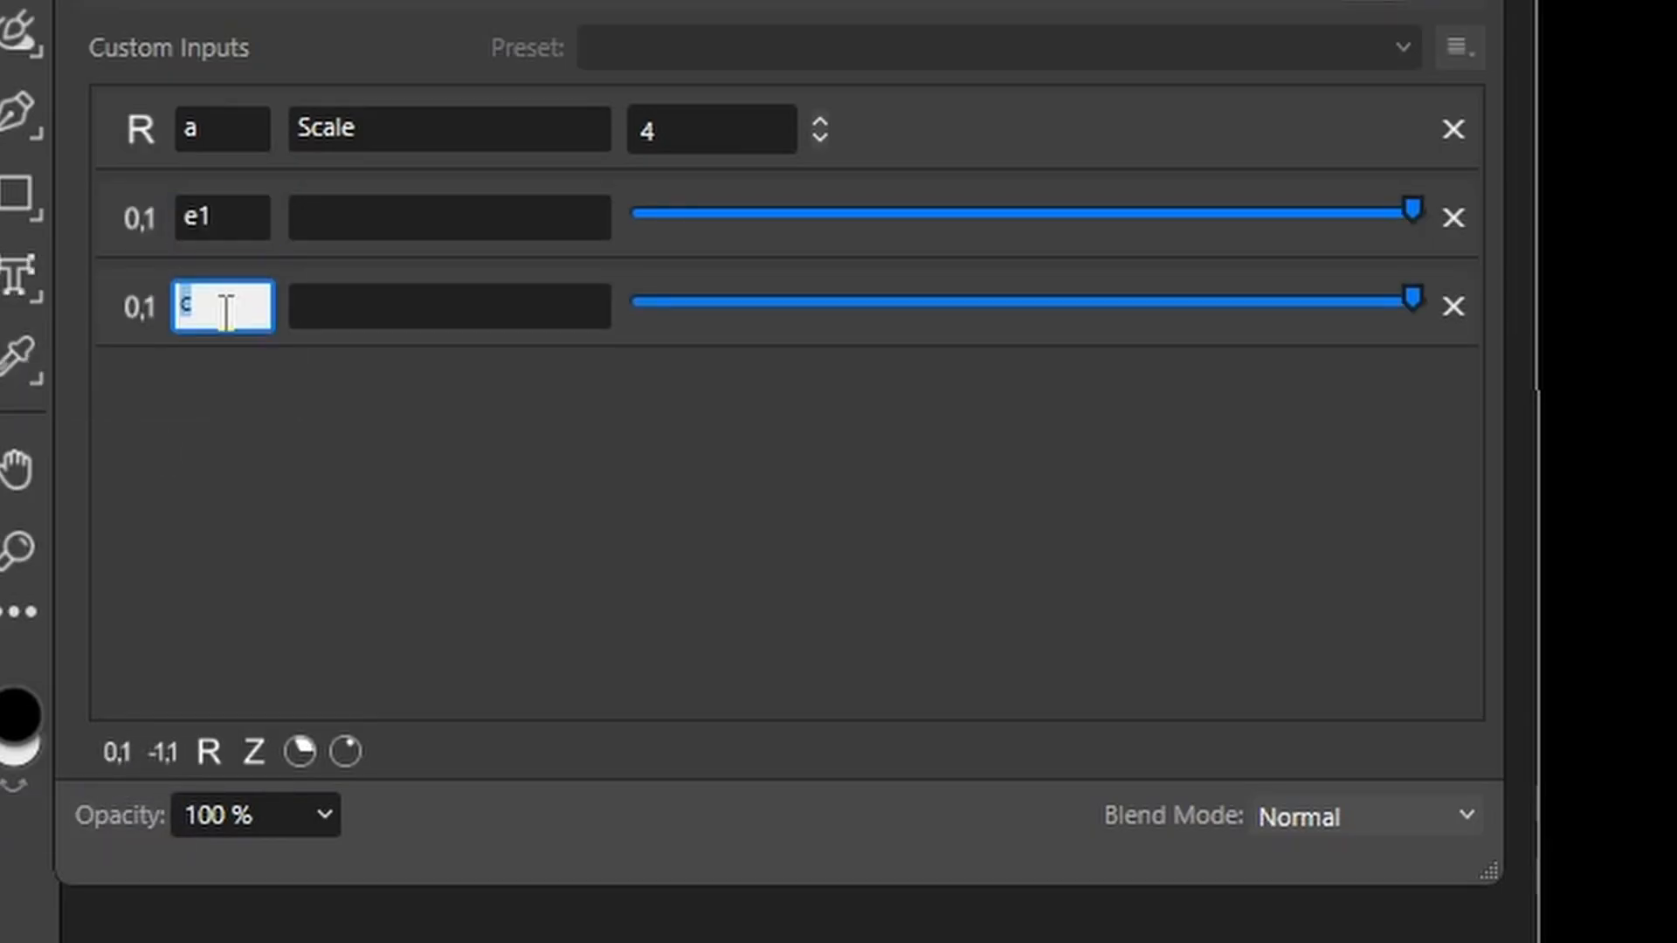
pyautogui.write('e2')
pyautogui.press('Return')
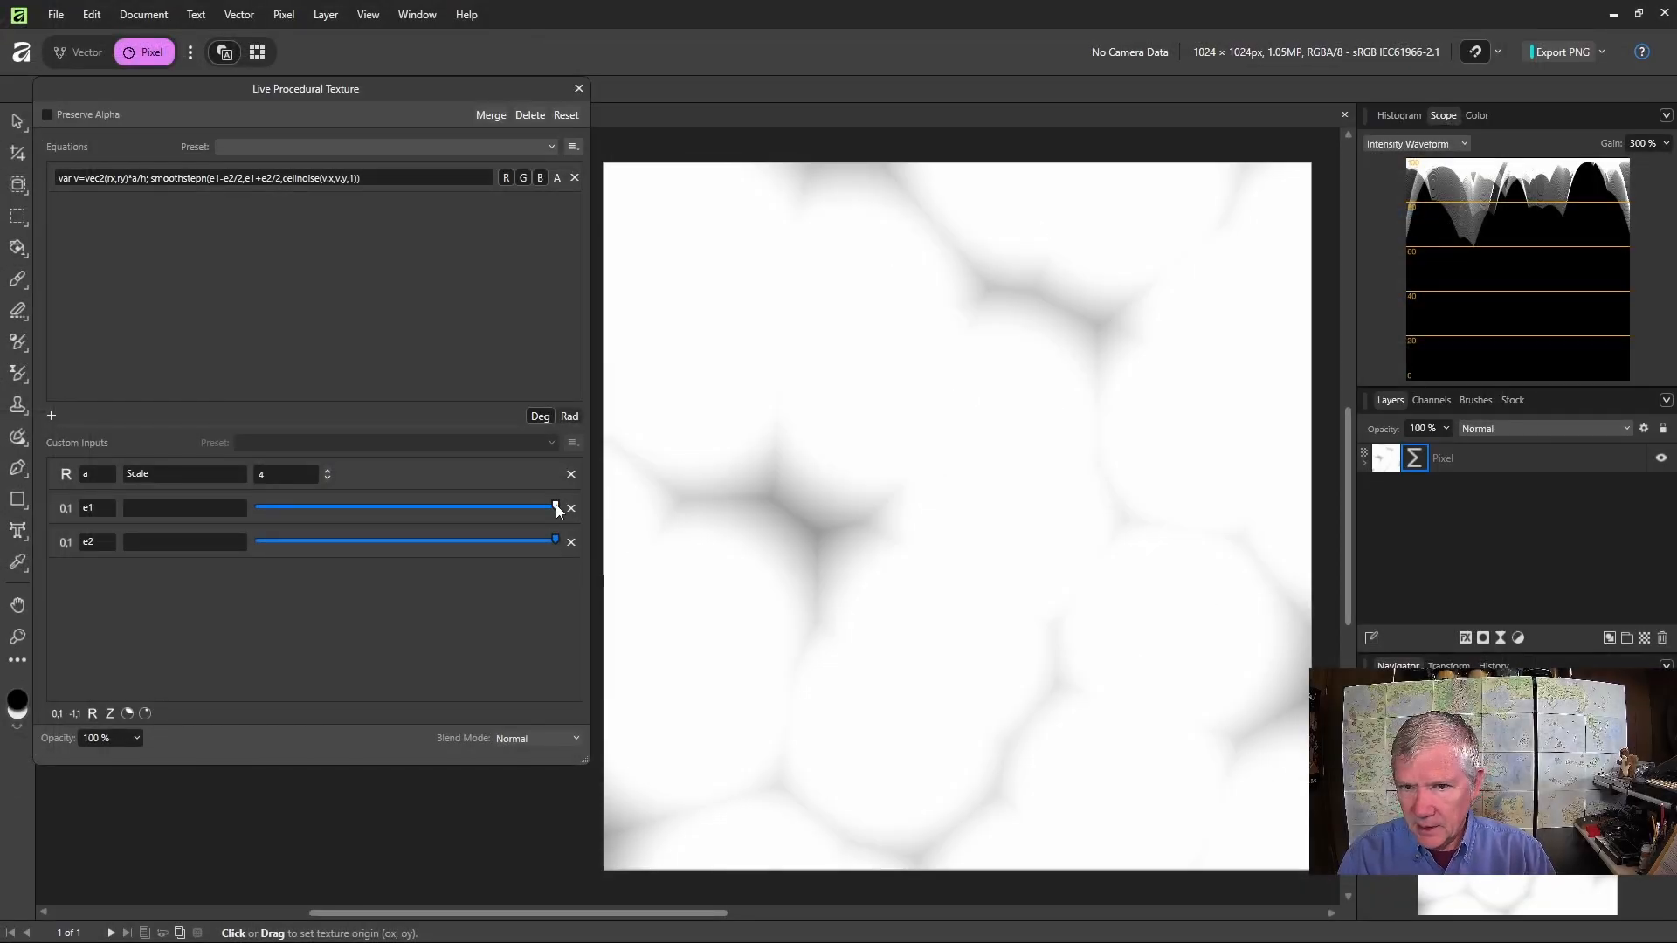
# Lower the e1 input to just under half and e2 to about two fifths of their ranges
pyautogui.moveTo(556, 508); pyautogui.dragTo(353, 510)
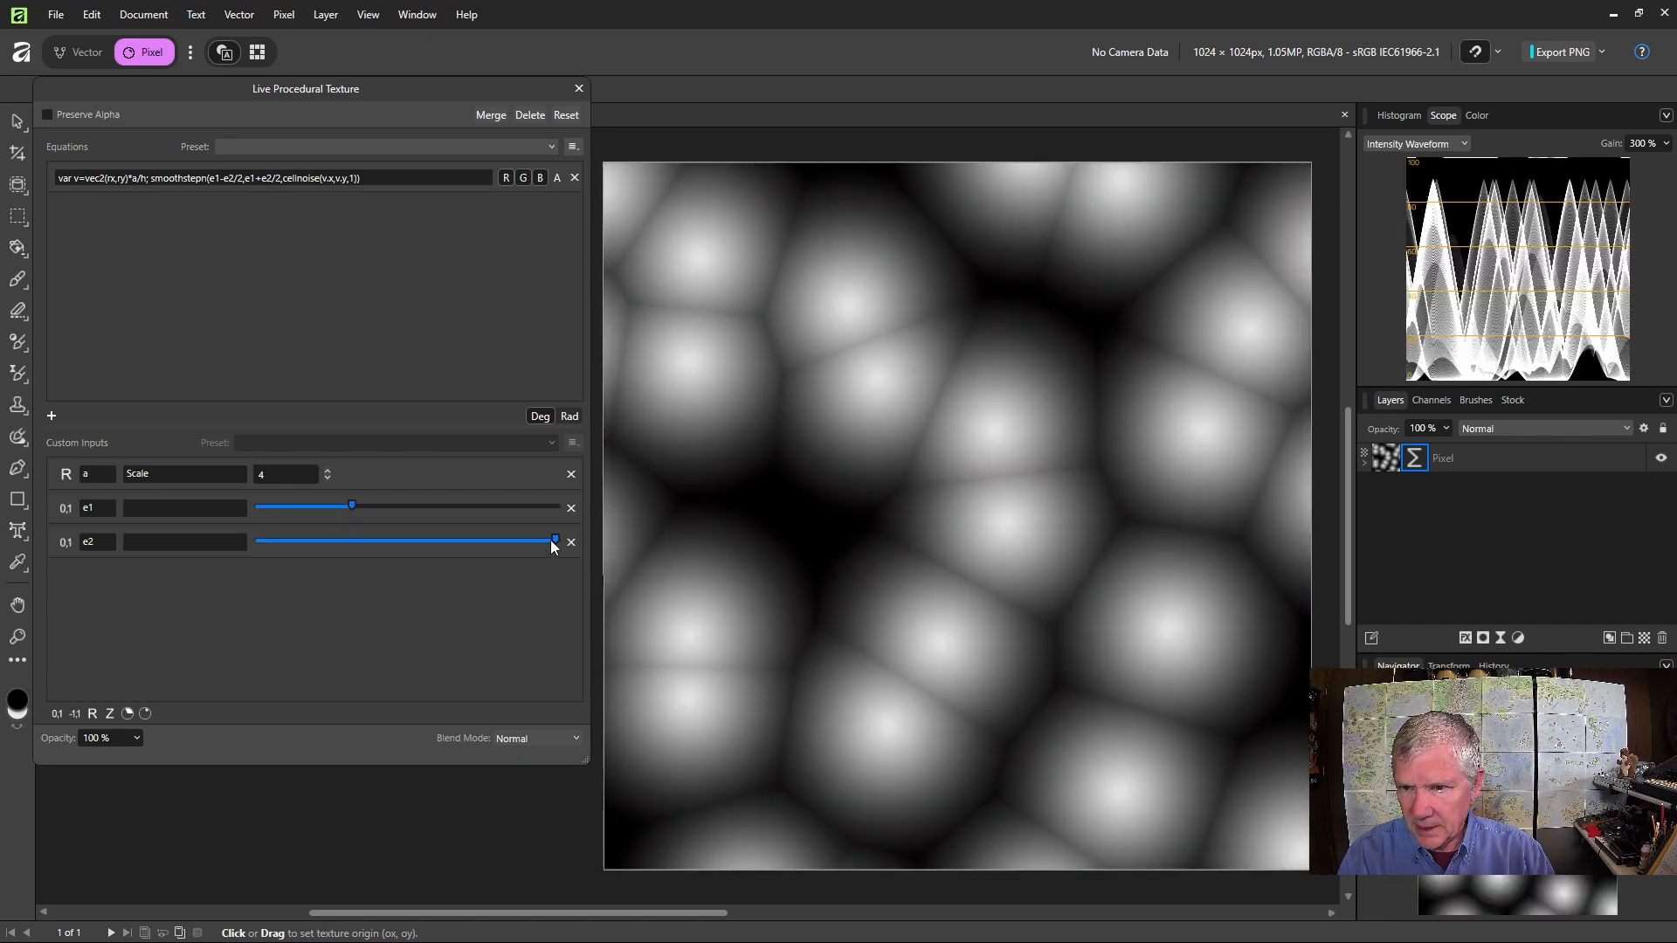
pyautogui.moveTo(552, 542); pyautogui.dragTo(398, 510)
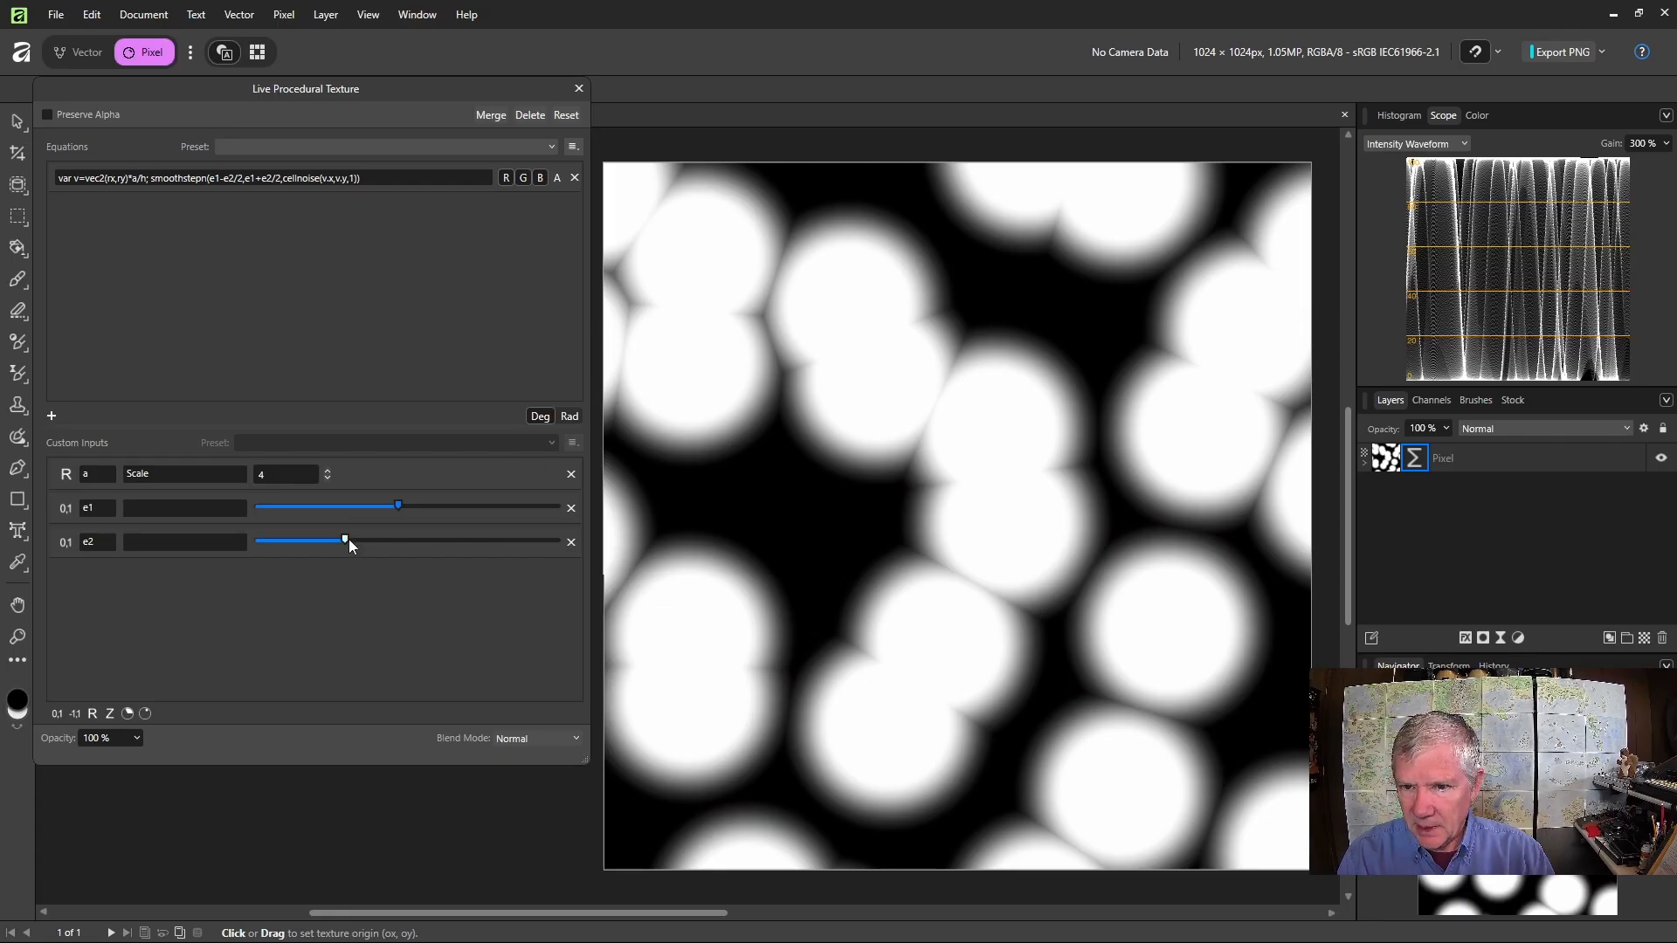
pyautogui.moveTo(348, 539); pyautogui.dragTo(383, 547)
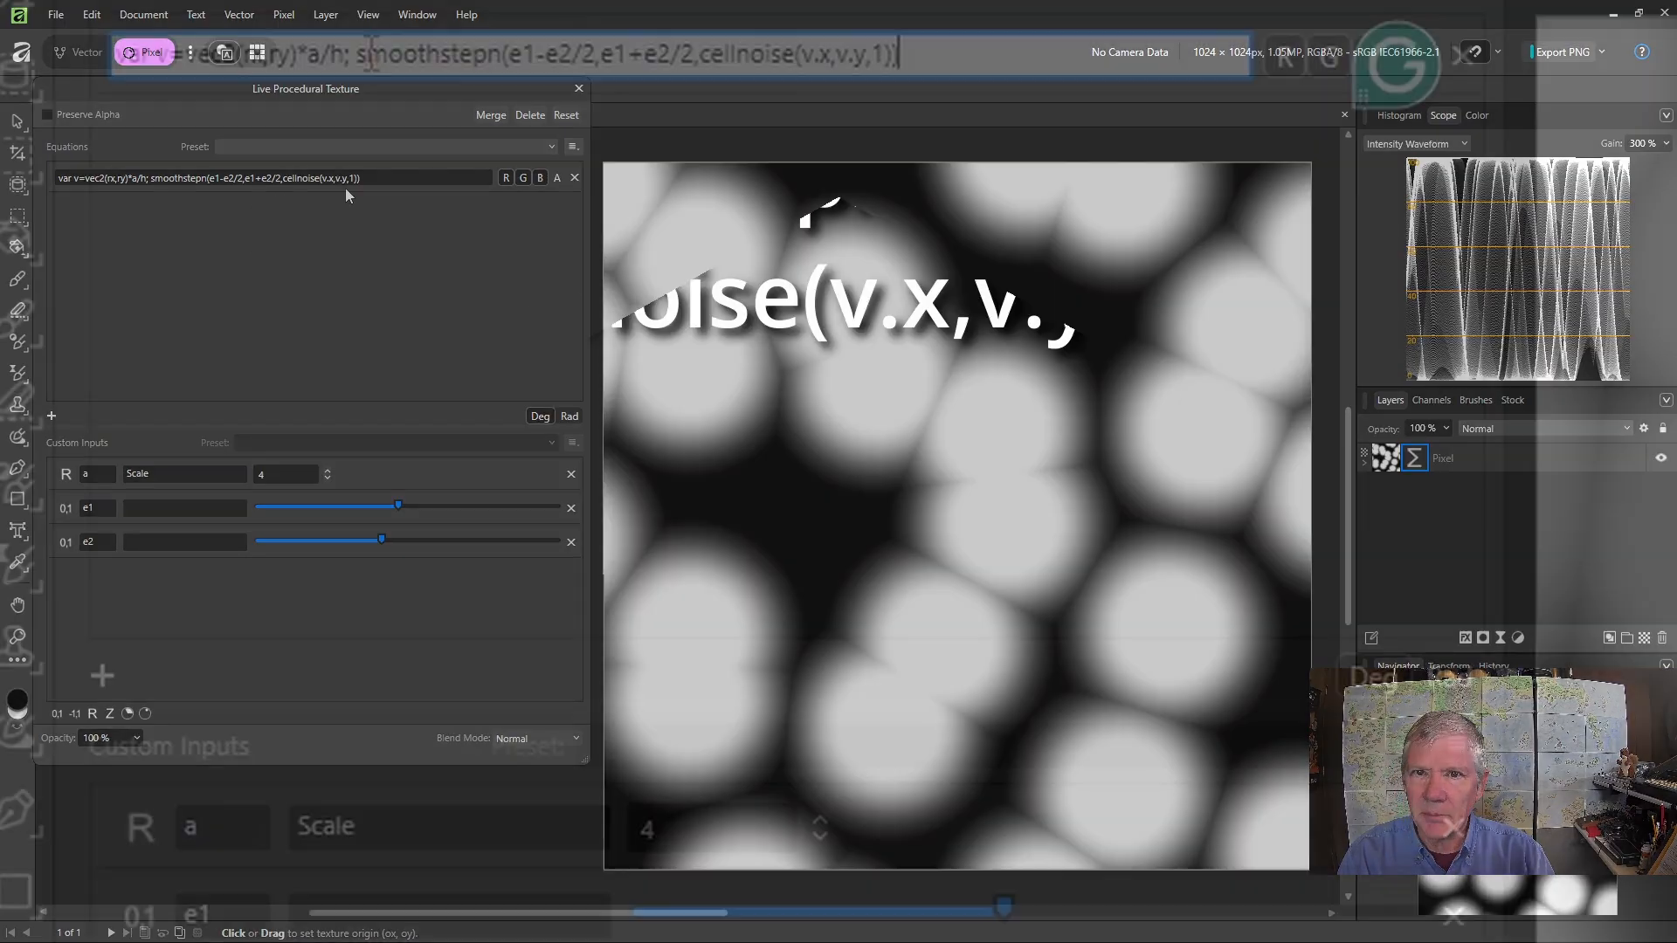
# Store the smoothstepn term in a variable by prefixing it with var t1= and ending it with a semicolon
pyautogui.click(155, 177)
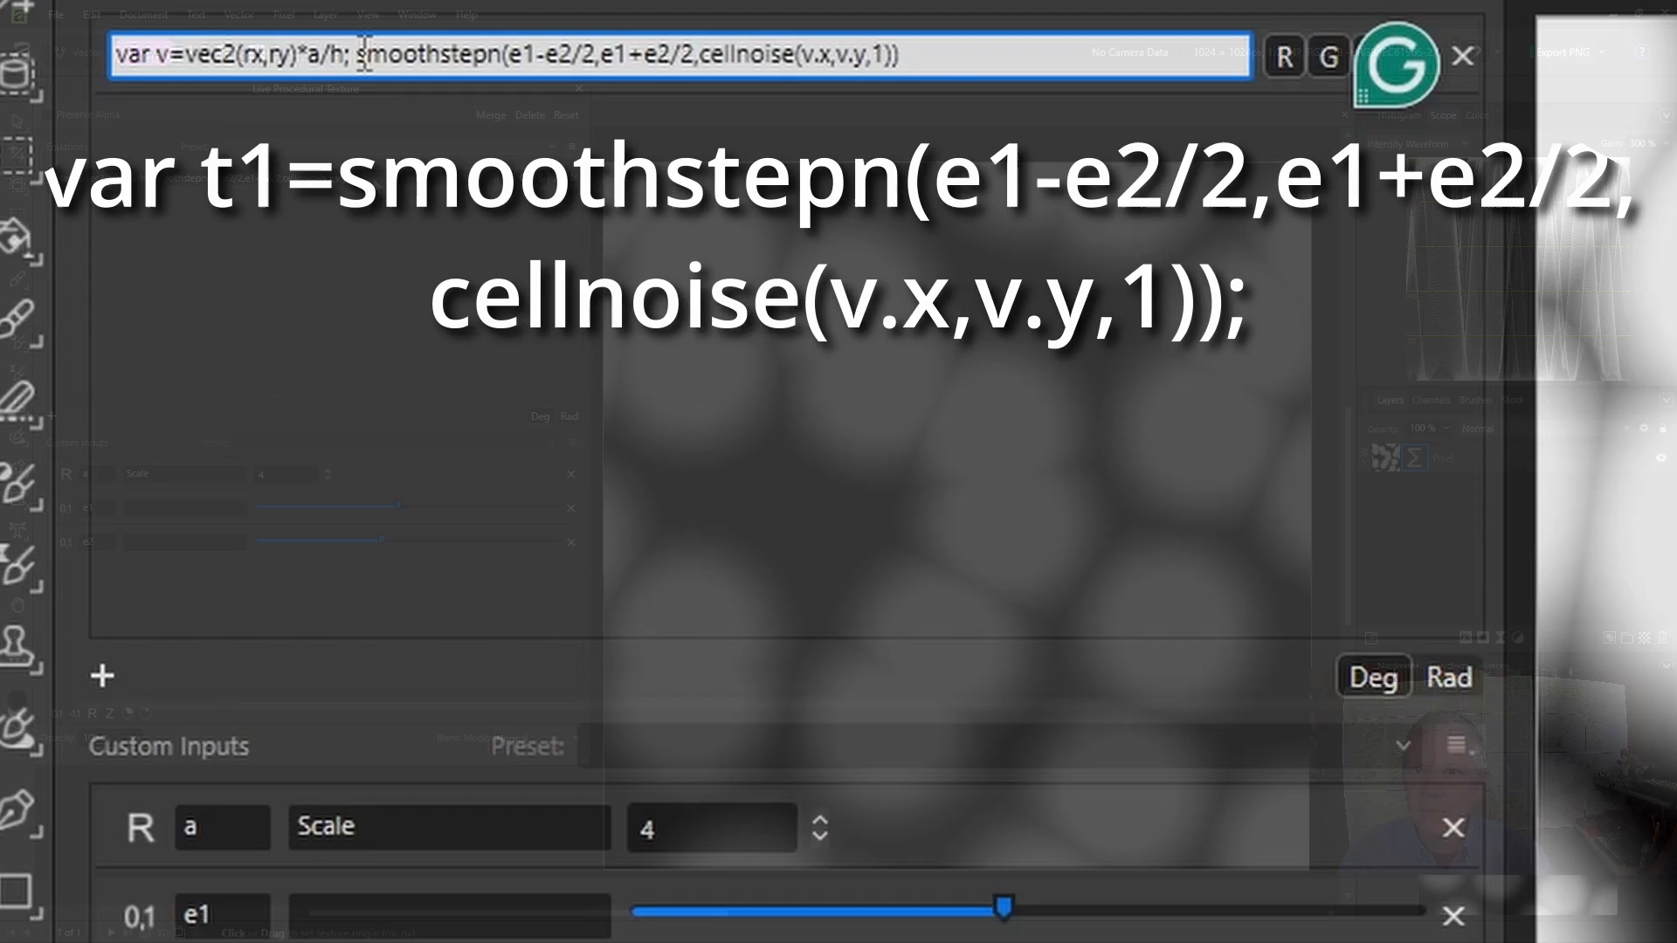
pyautogui.write('var t')
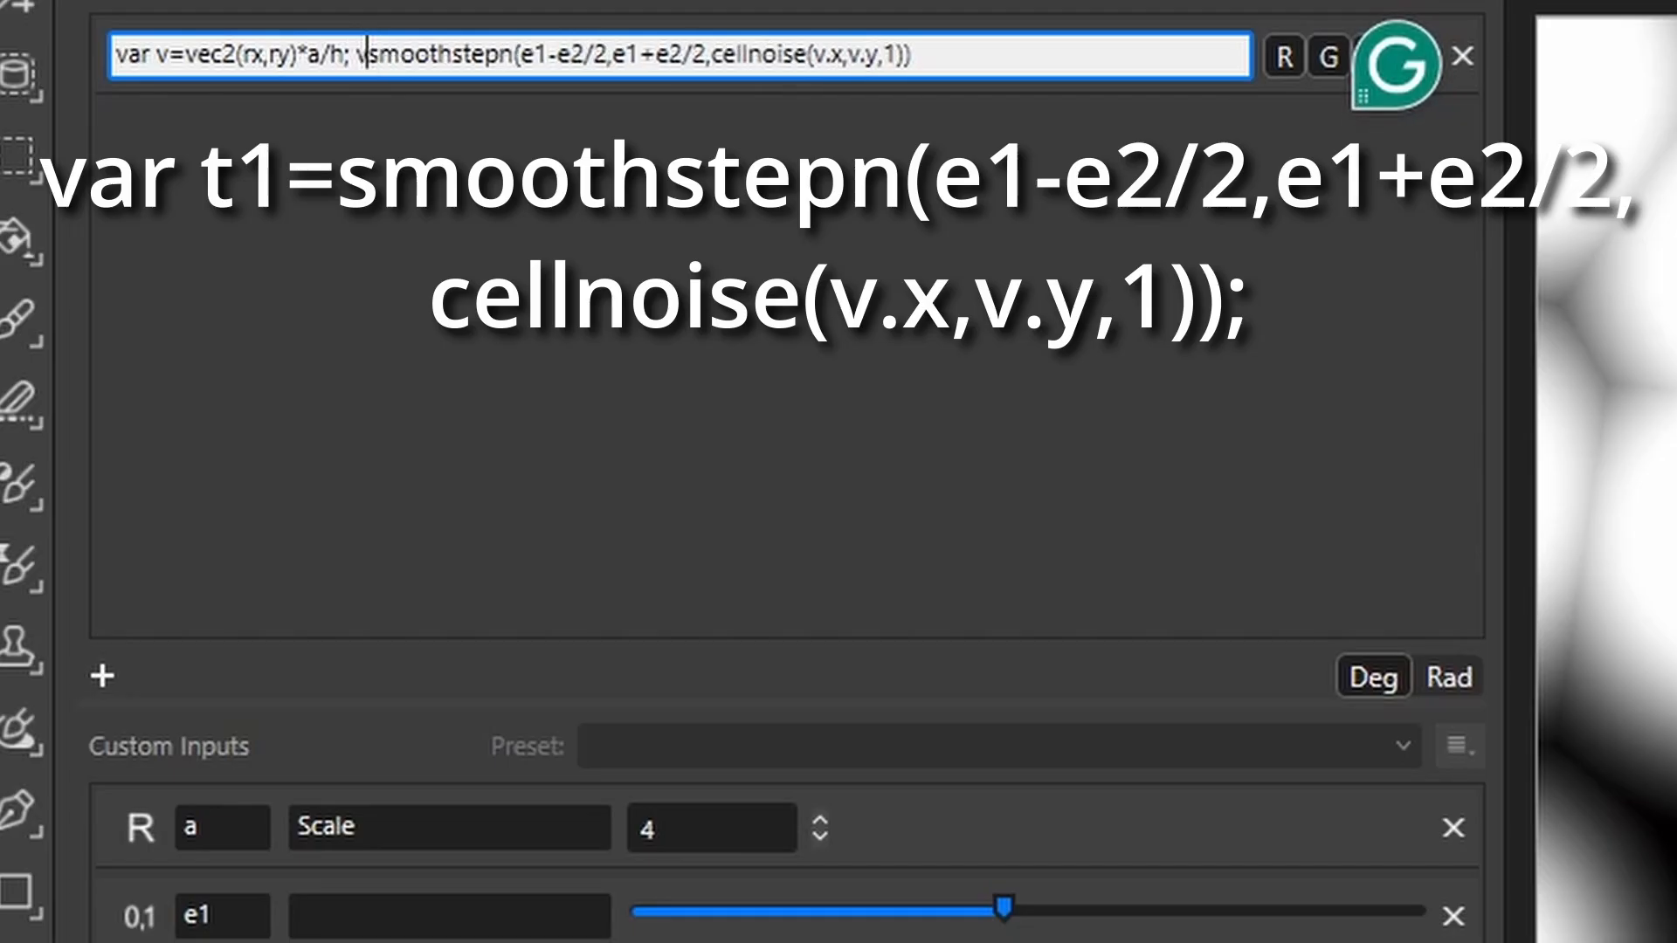
pyautogui.write('1=')
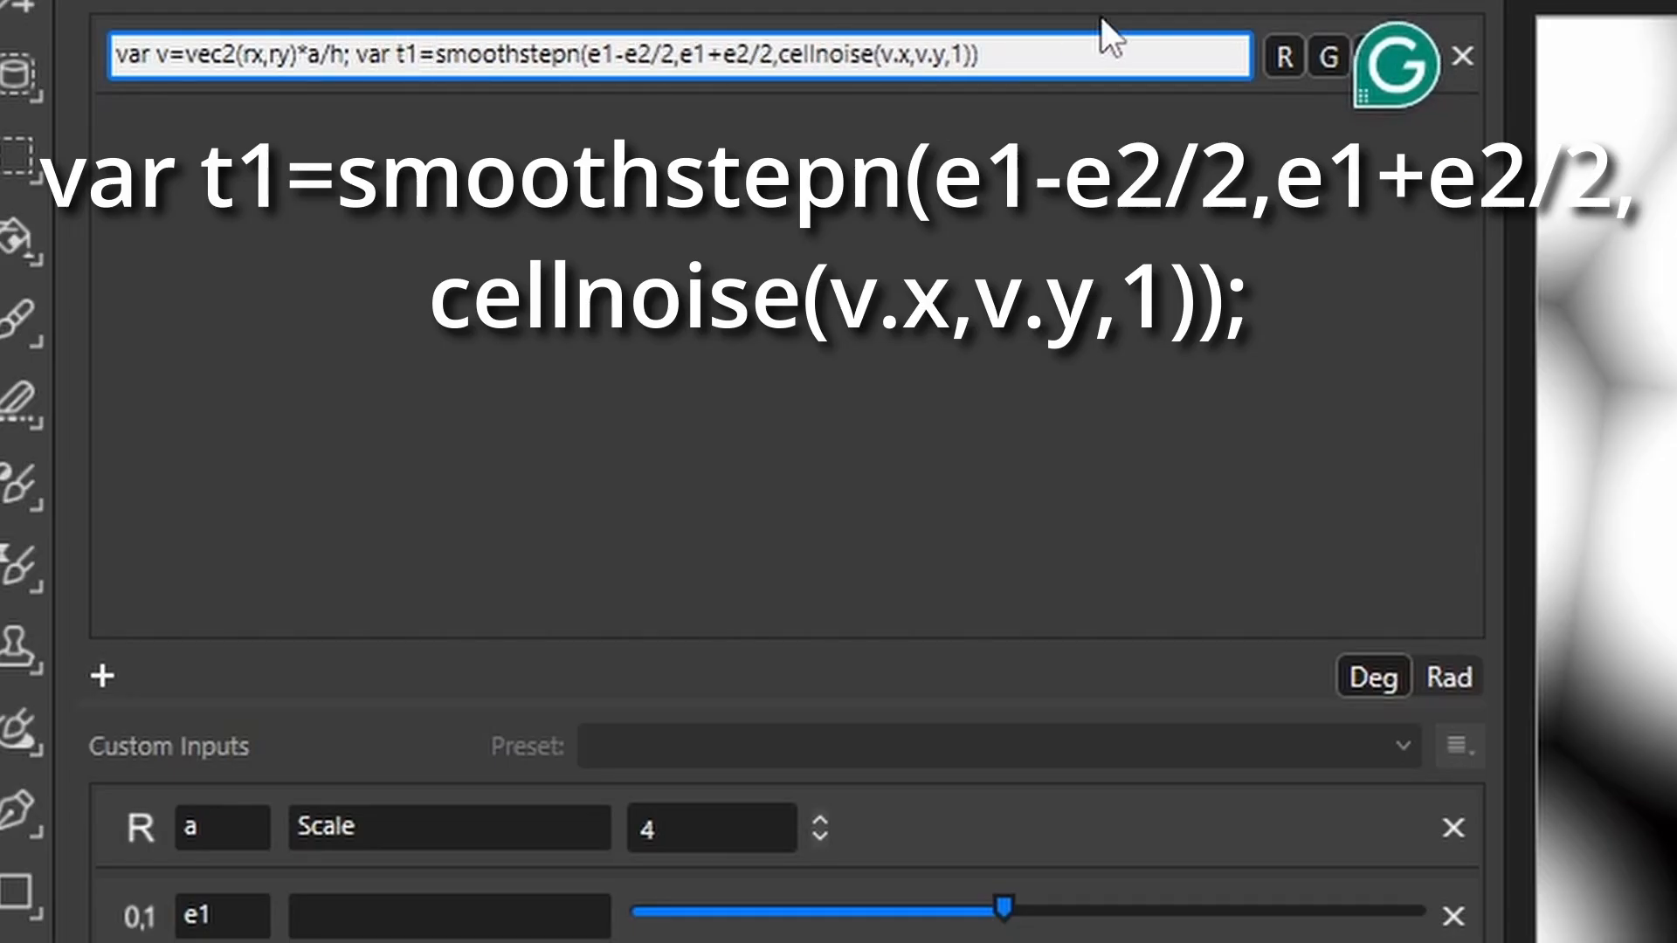
pyautogui.click(1011, 58)
pyautogui.write(';')
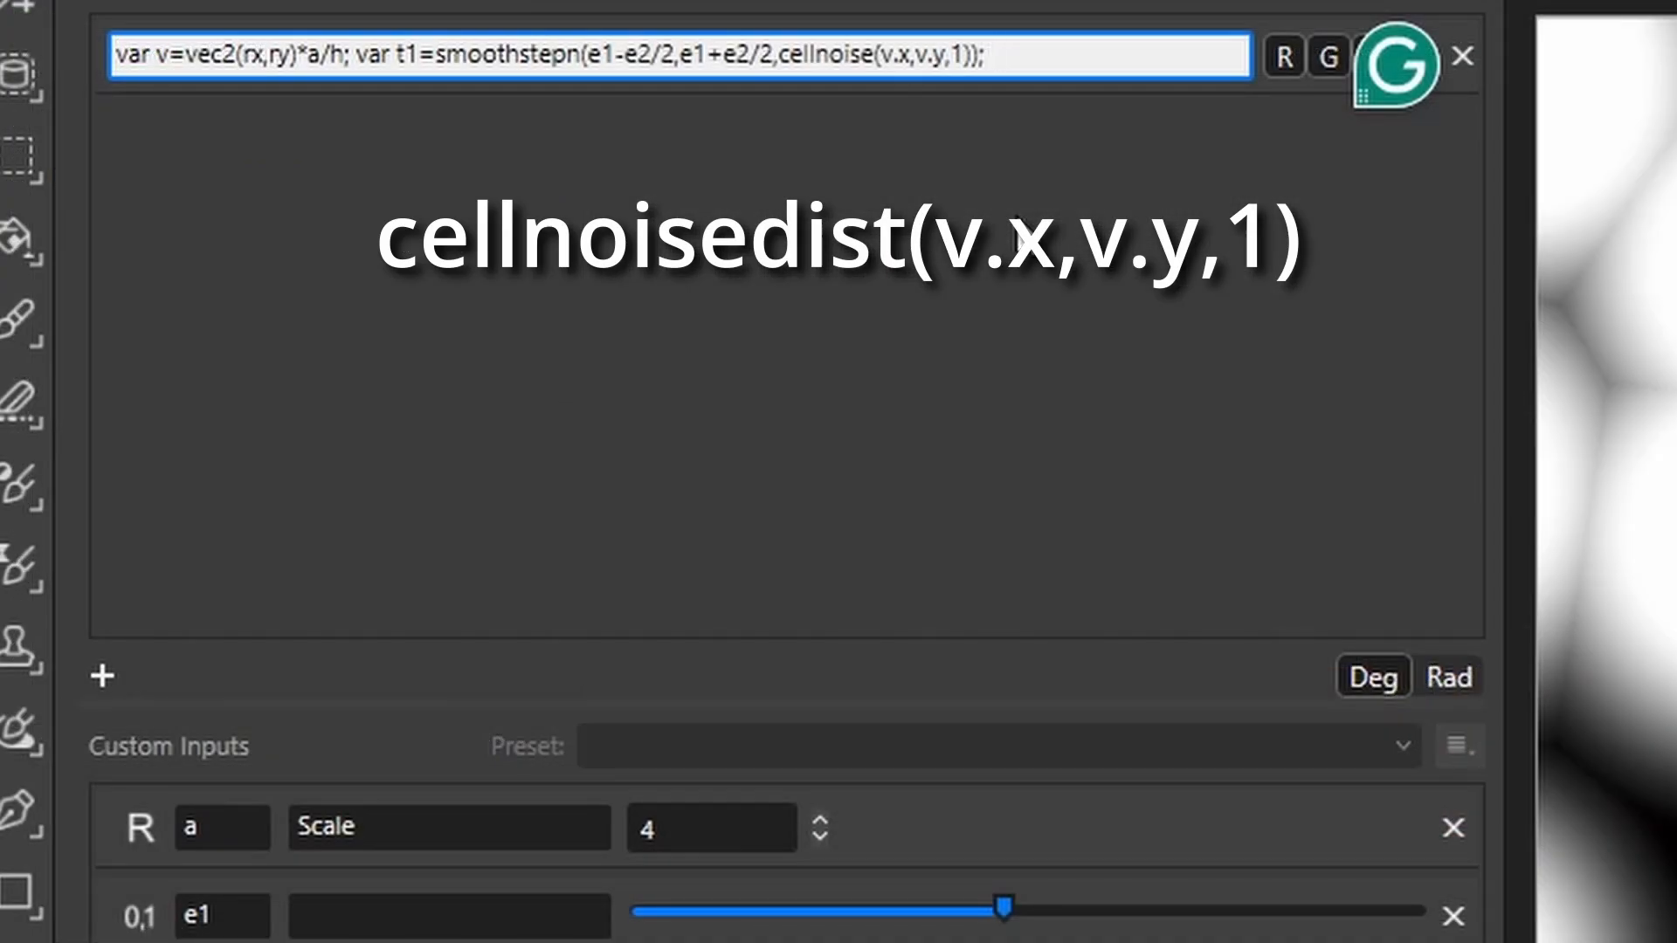
# Append cellnoisedist(v.x,v.y,1) to the end of the equation, apply it, and widen the Live Procedural Texture dialog
pyautogui.write('cellnoise')
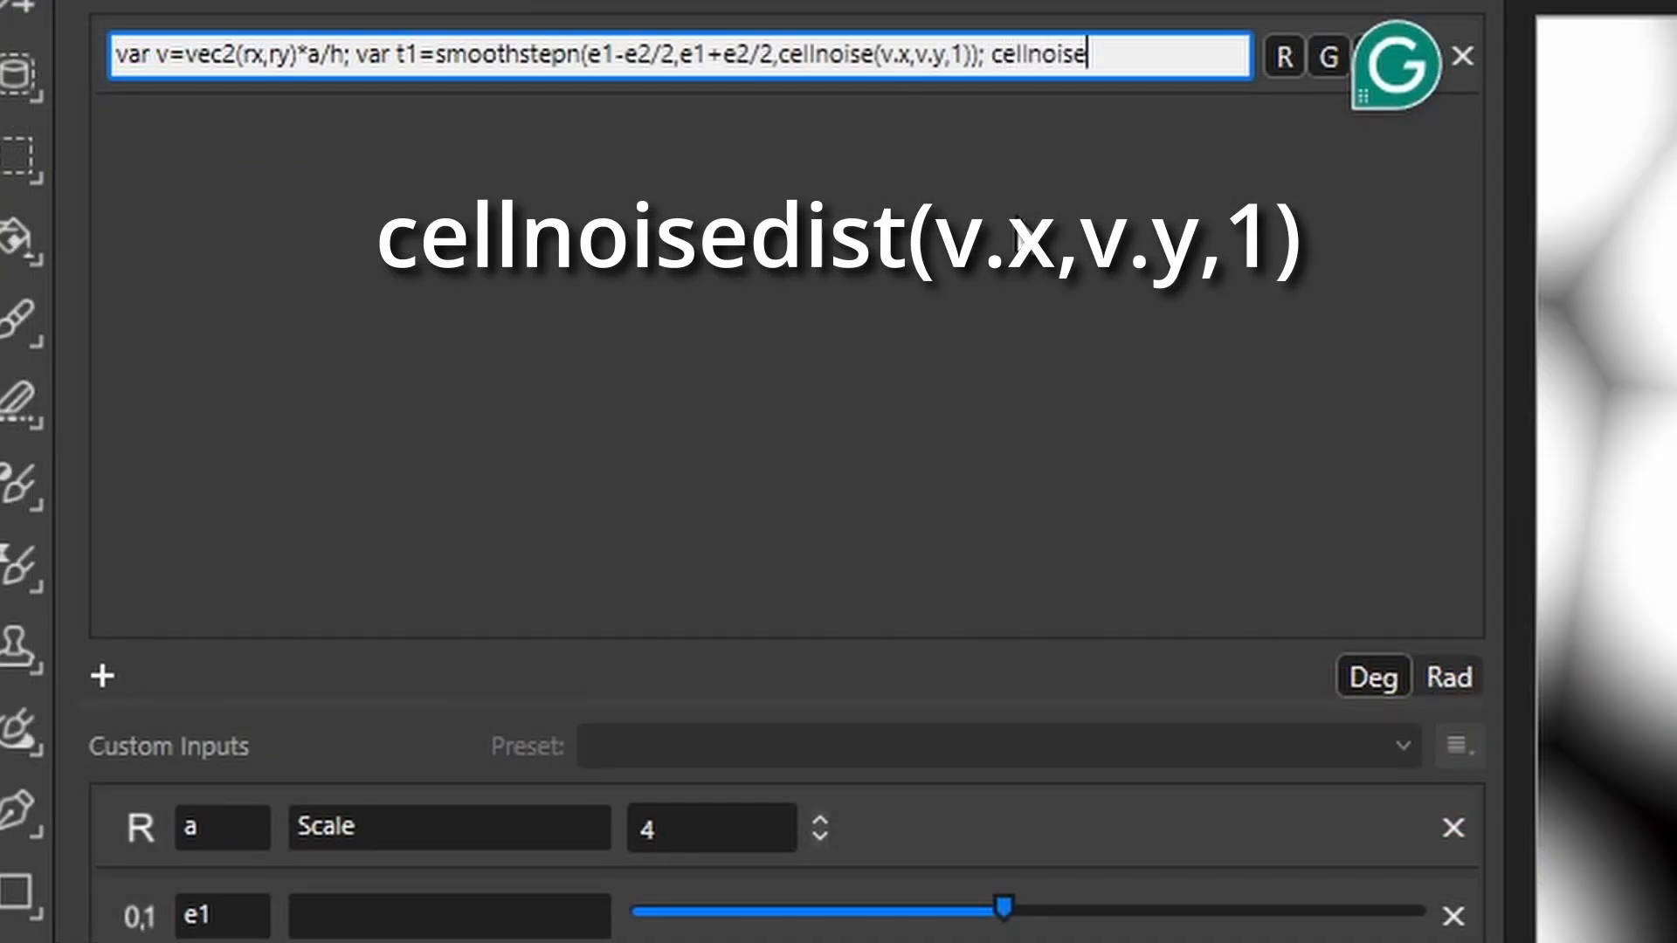
pyautogui.write('dist(v.x,v.y')
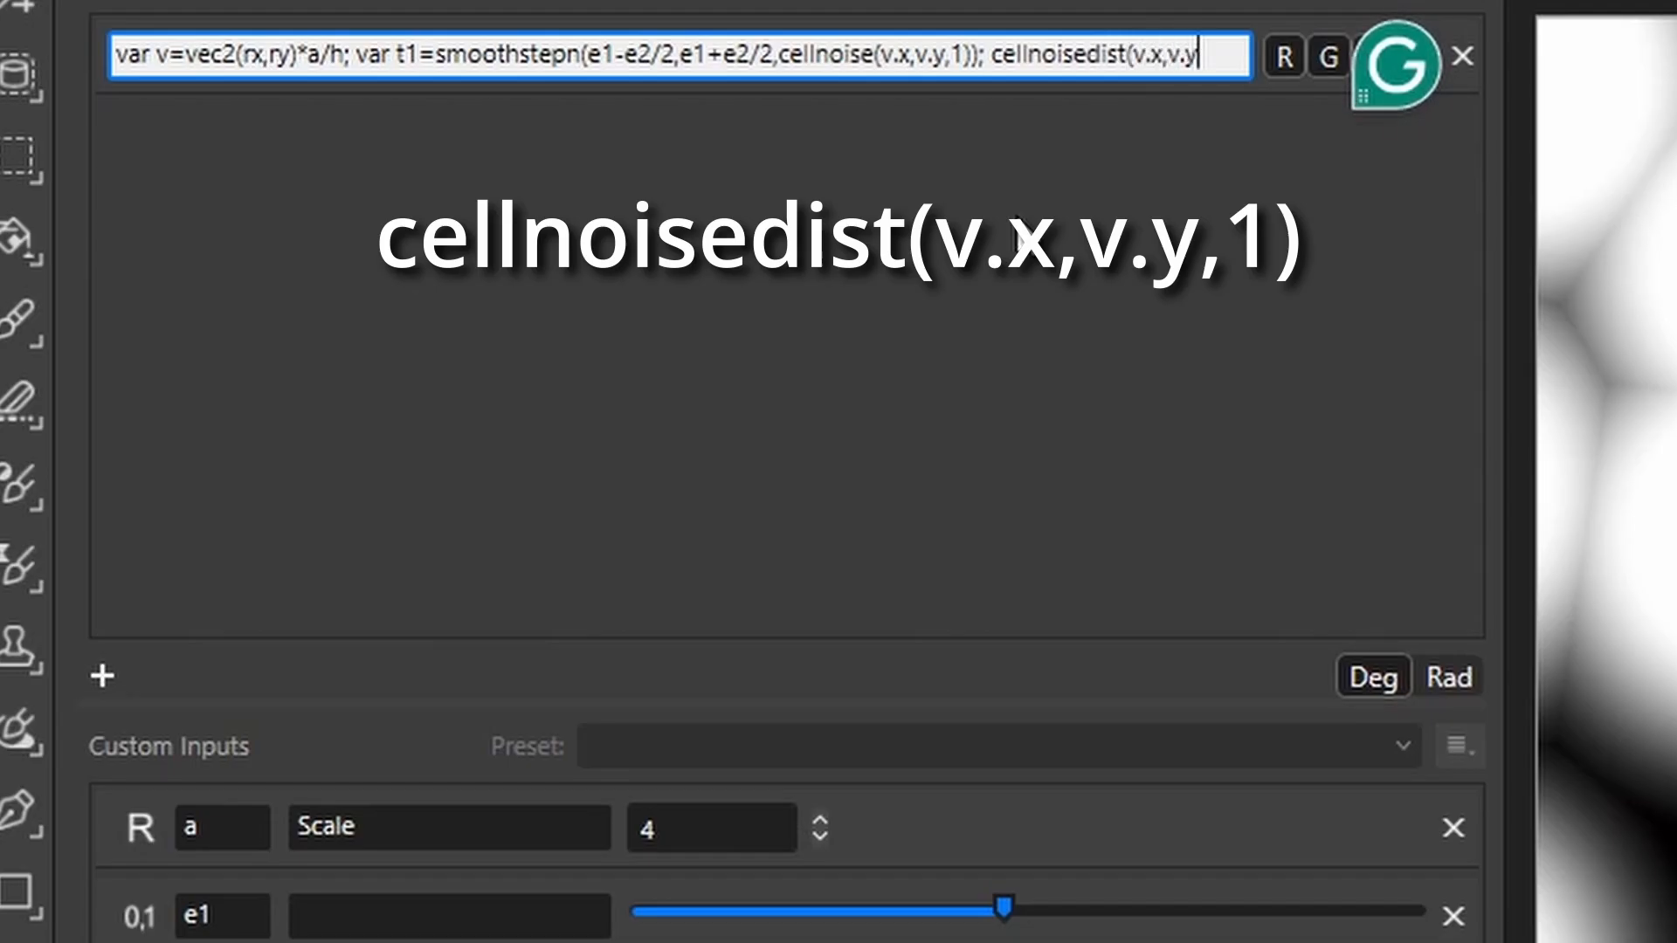
pyautogui.write(',1)')
pyautogui.press('Return')
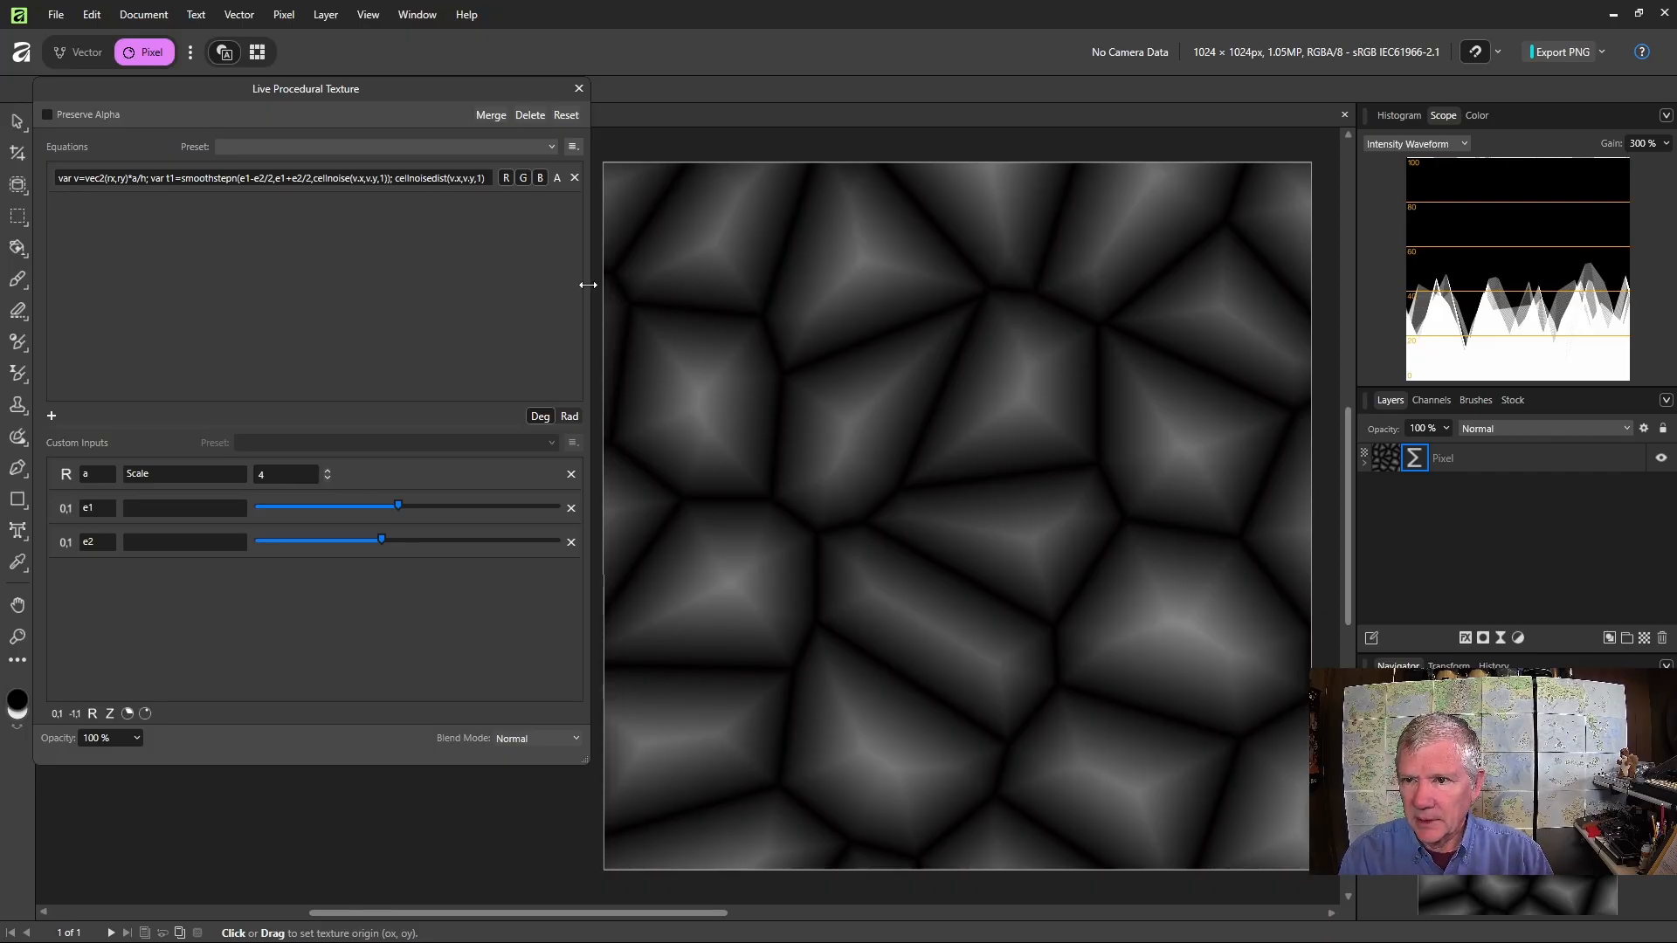
pyautogui.moveTo(587, 283); pyautogui.dragTo(669, 284)
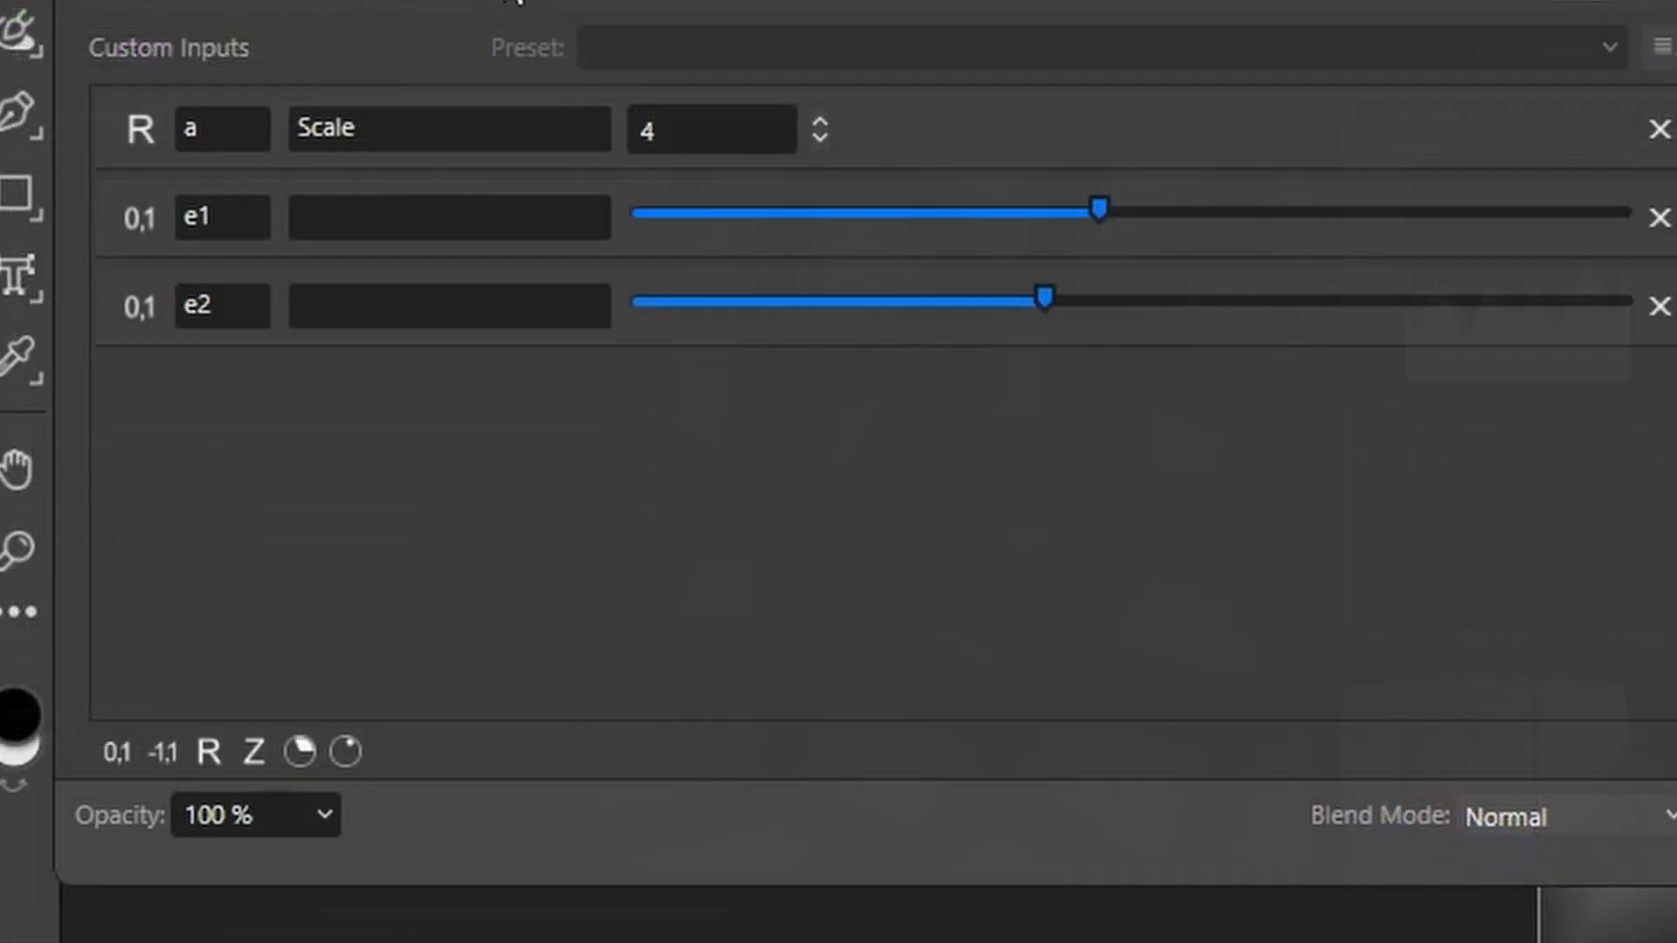
# Add a real-number custom input, and describe e1 as Clump Edge and e2 as Clump Smooth
pyautogui.click(207, 753)
pyautogui.click(418, 395)
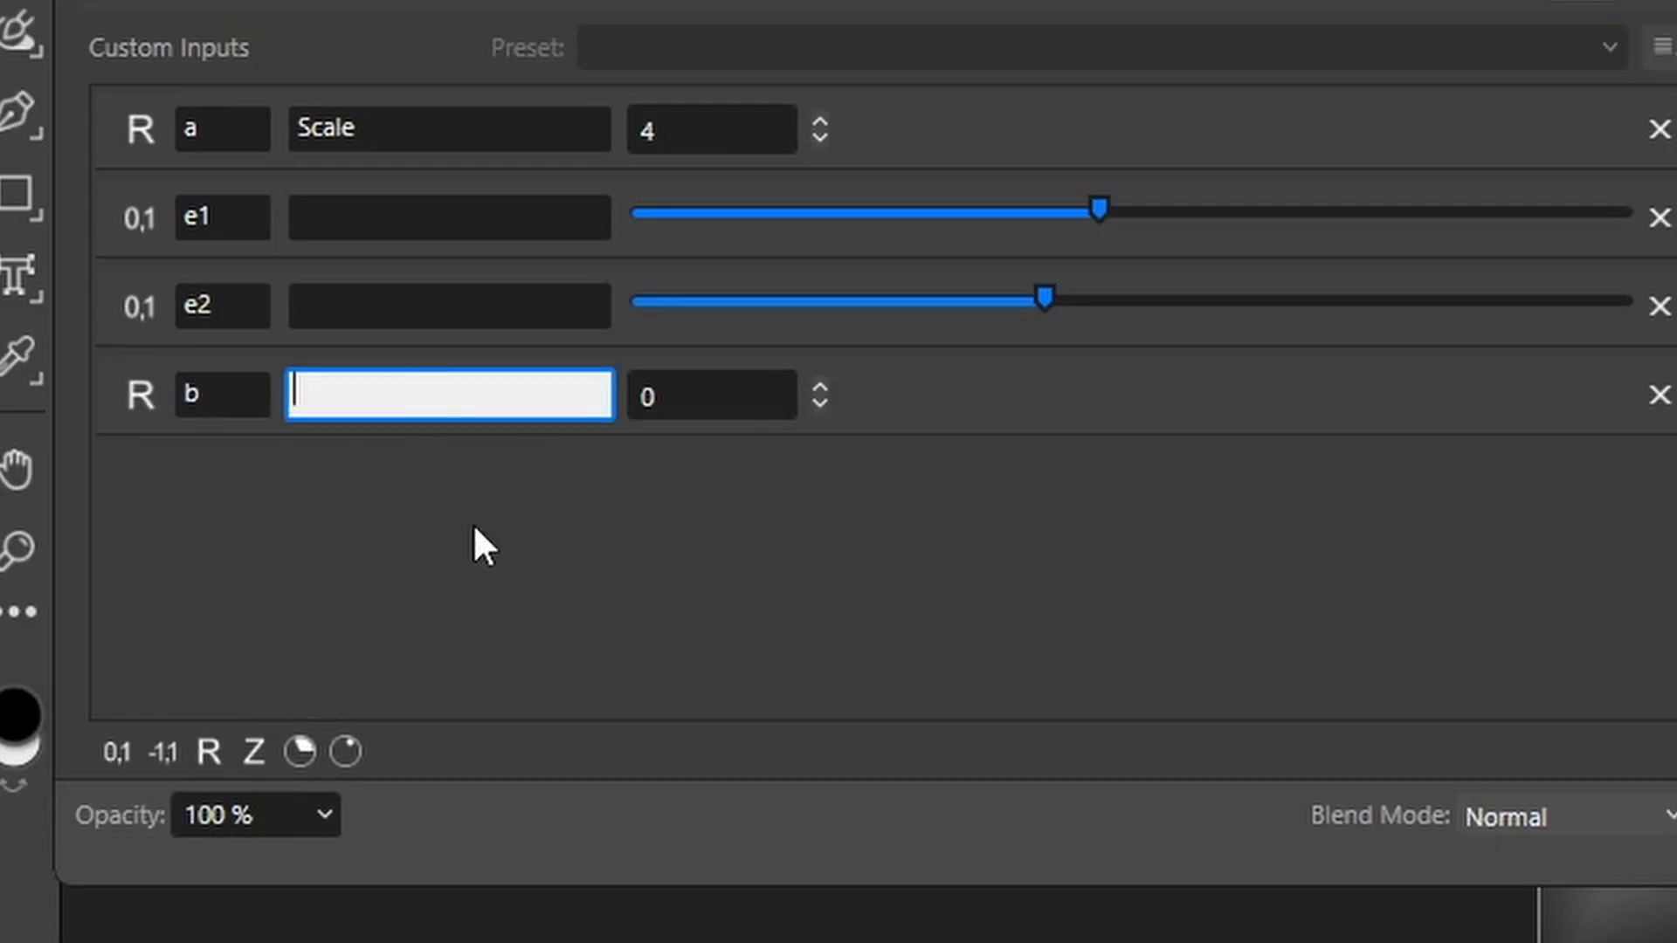
pyautogui.click(375, 215)
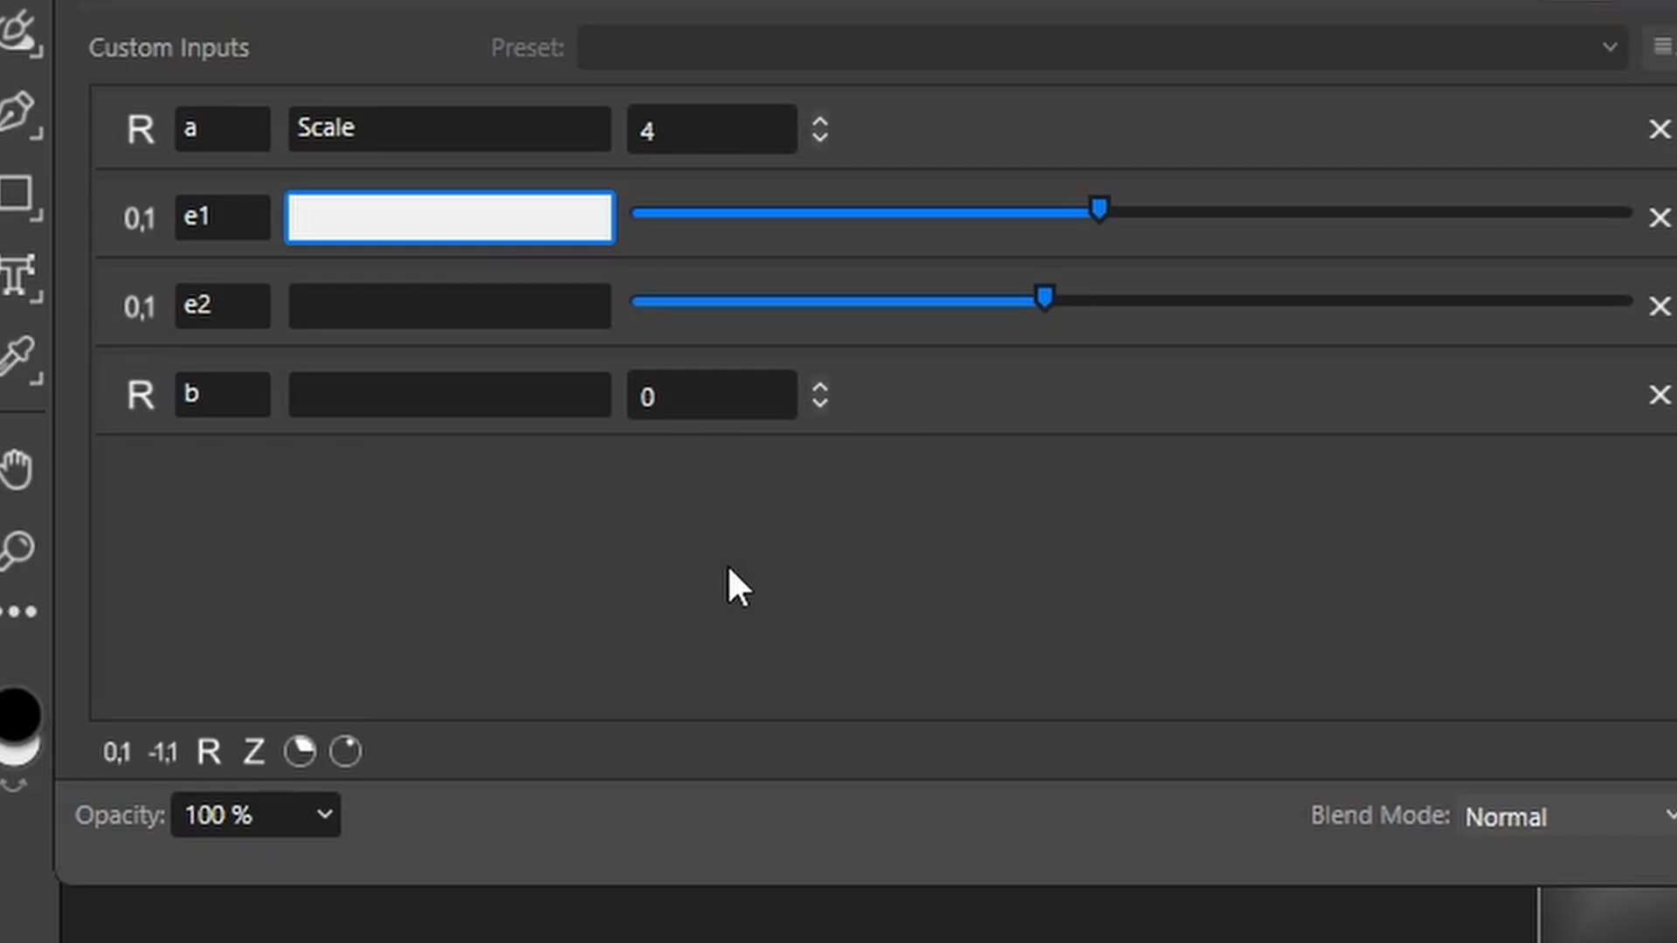
pyautogui.write('Clump Edge')
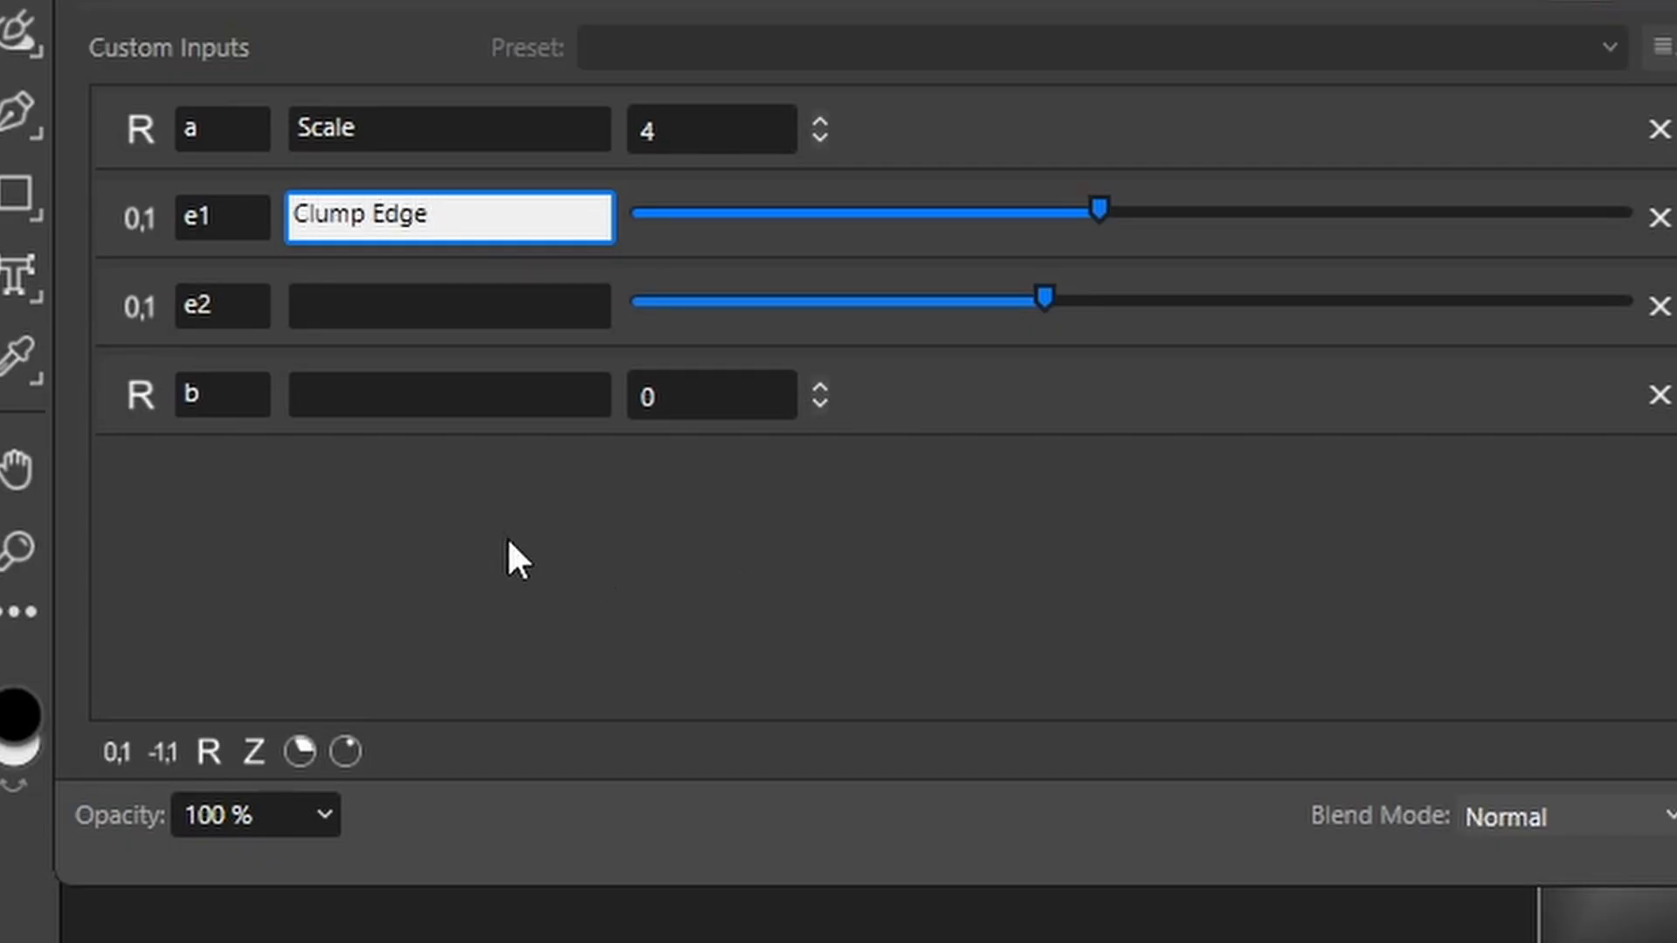
pyautogui.click(408, 316)
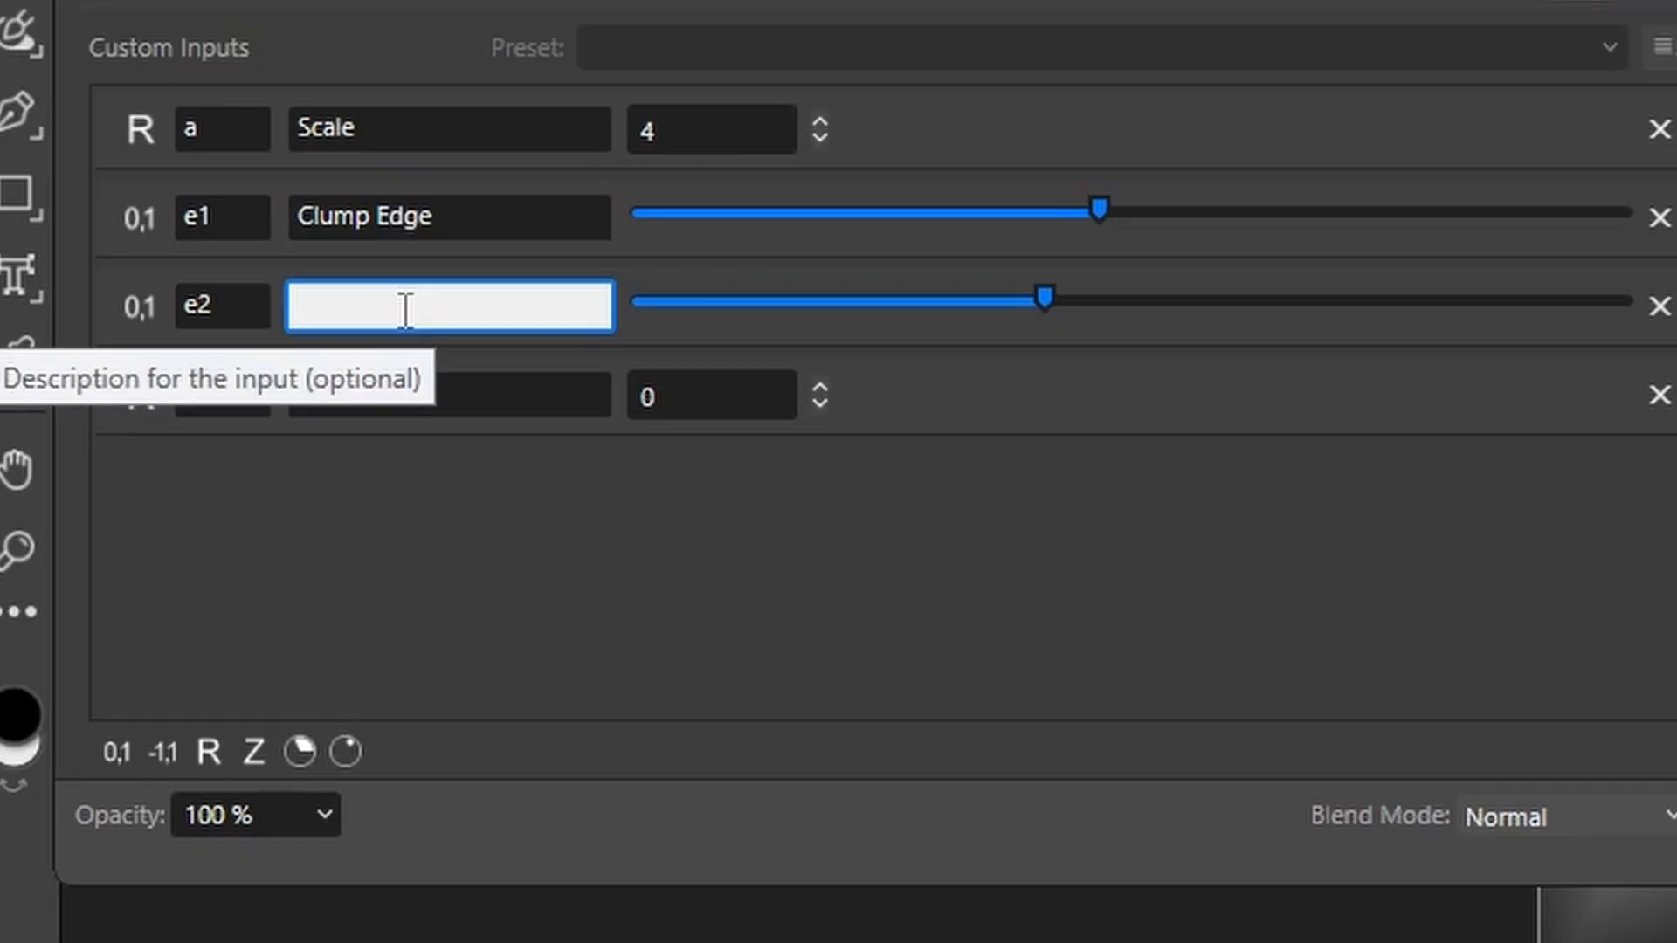
pyautogui.write('Clump Smooth')
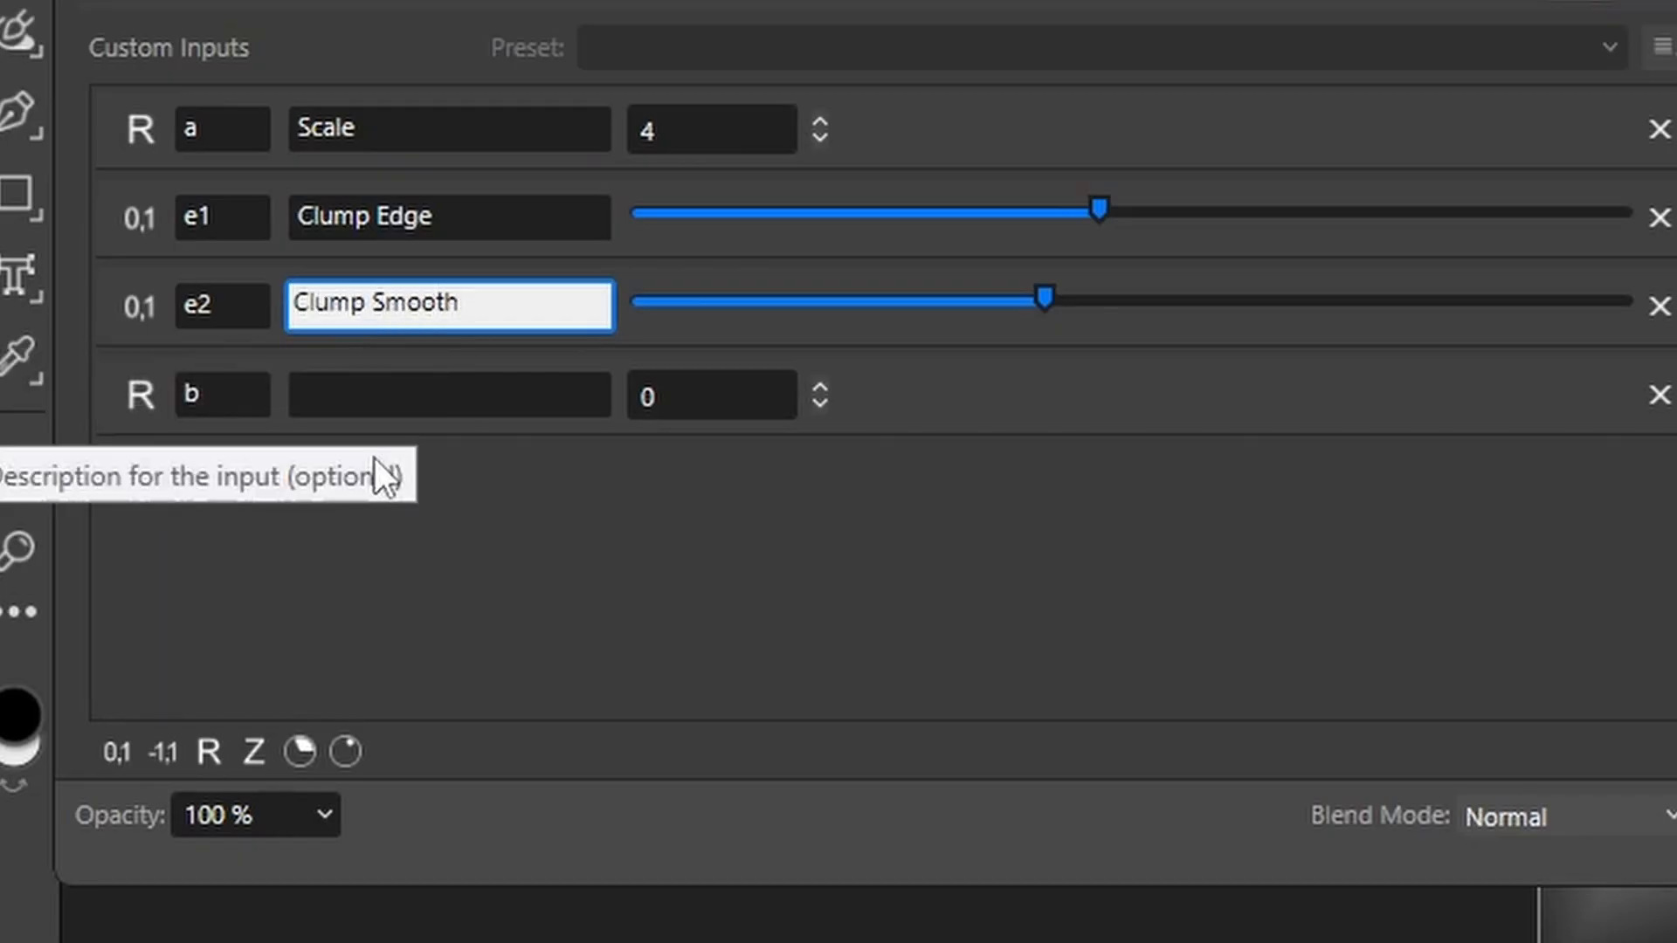
# Describe input b as Fiber Scale and set its value to 1
pyautogui.click(350, 397)
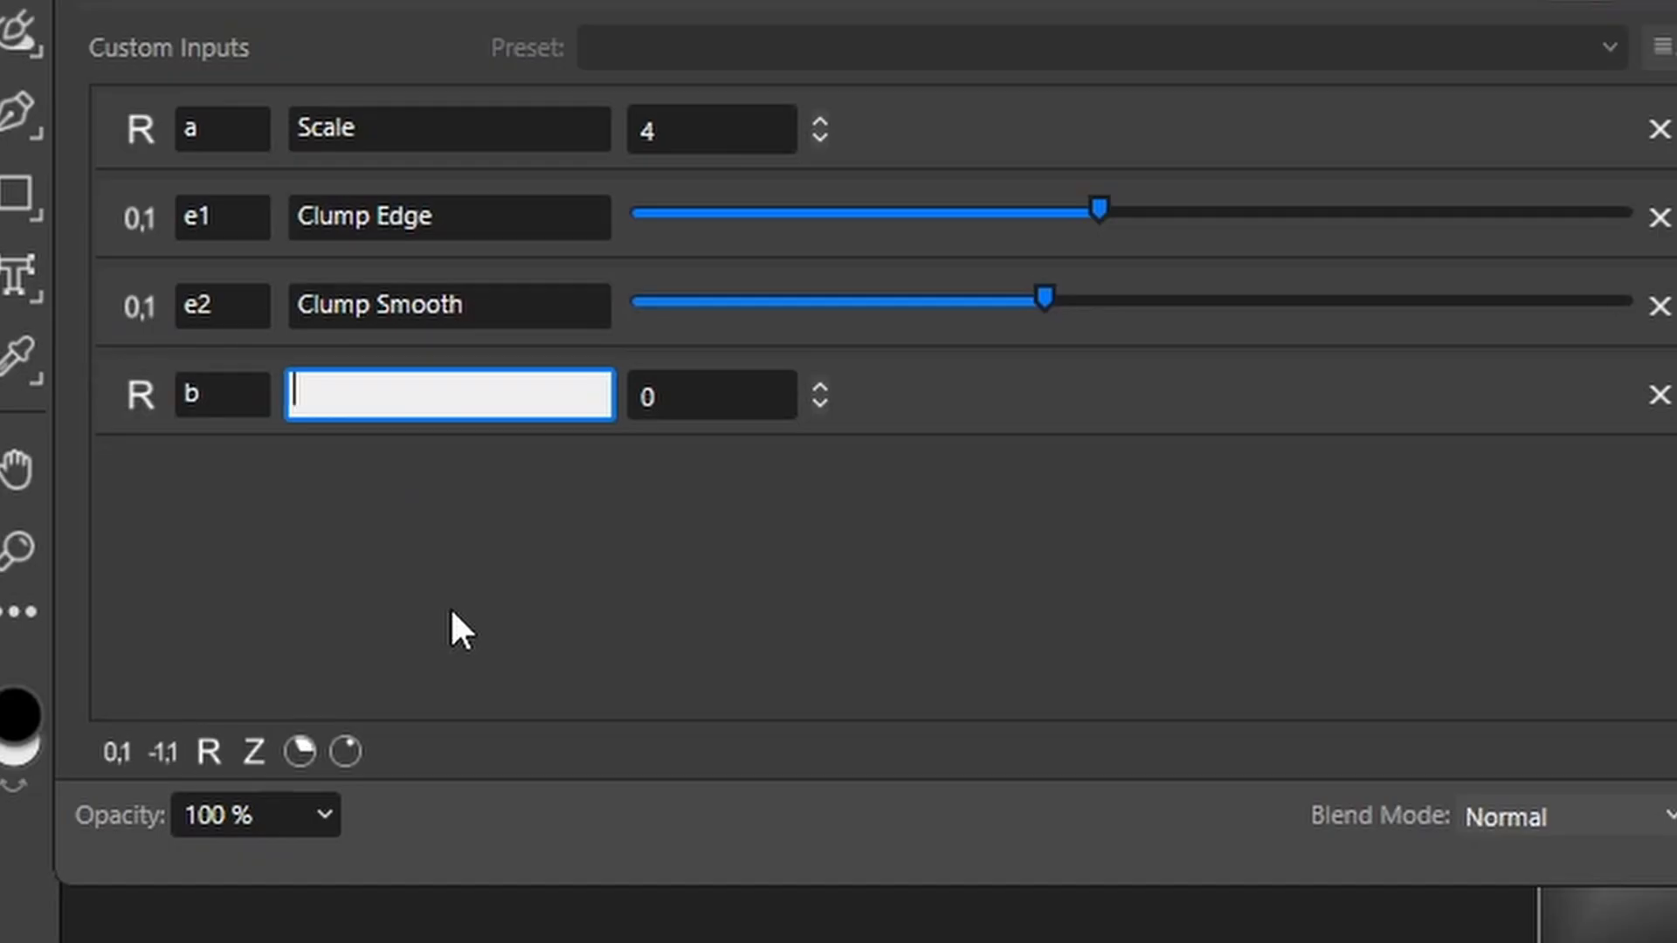
pyautogui.write('Fiber Scale')
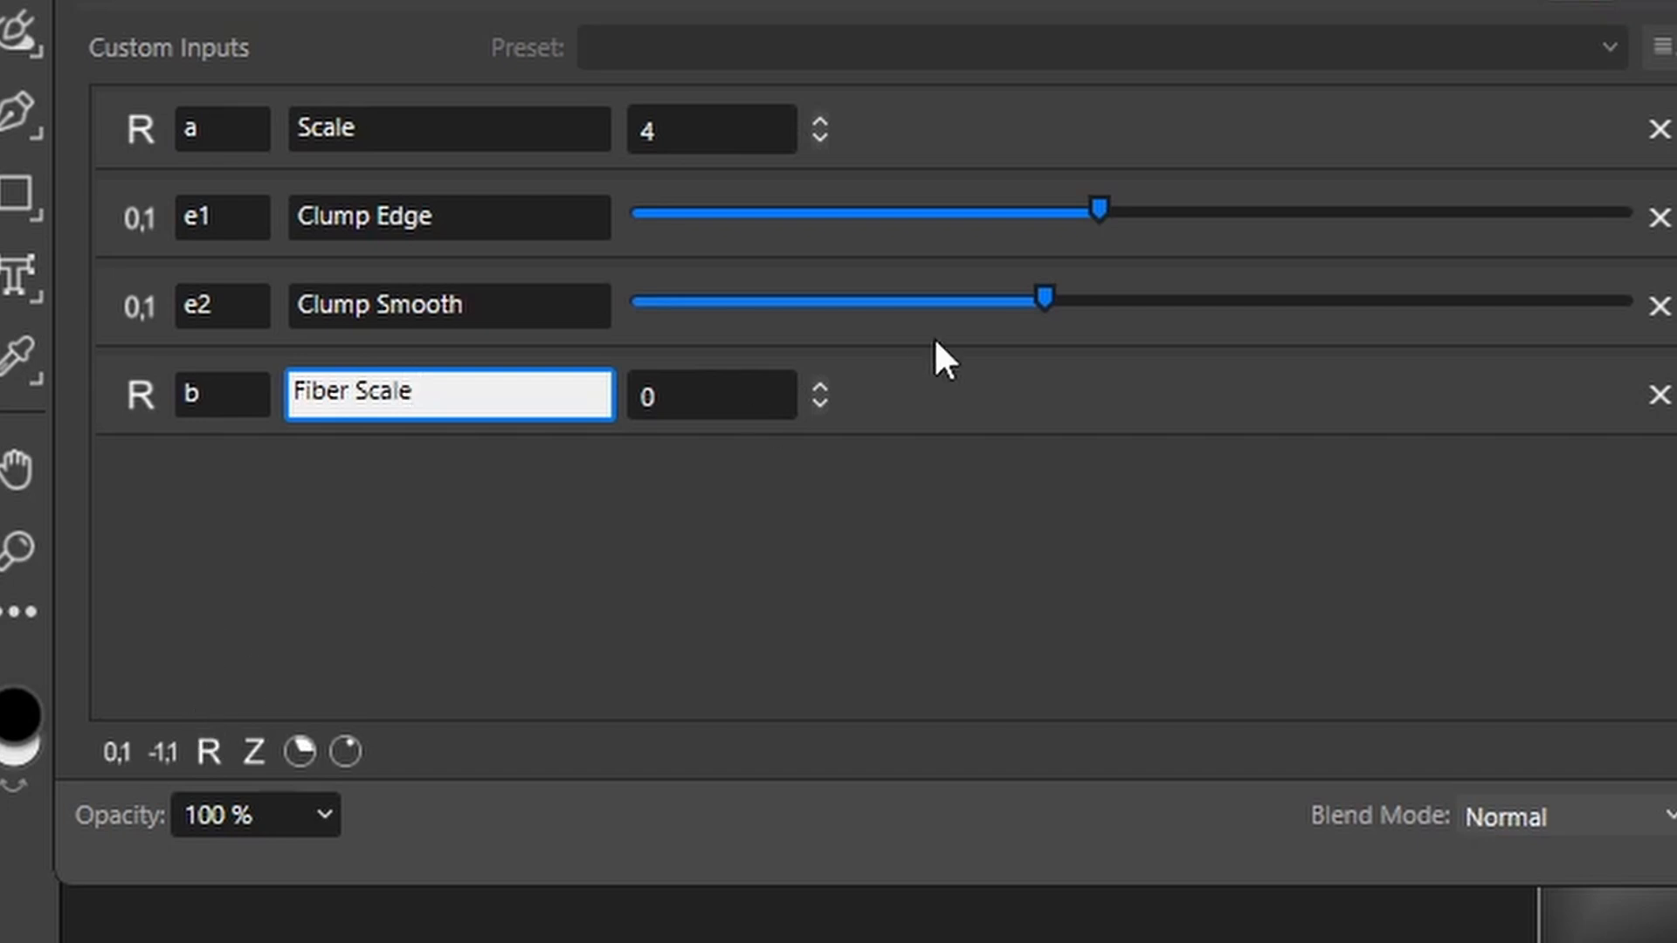
pyautogui.click(824, 388)
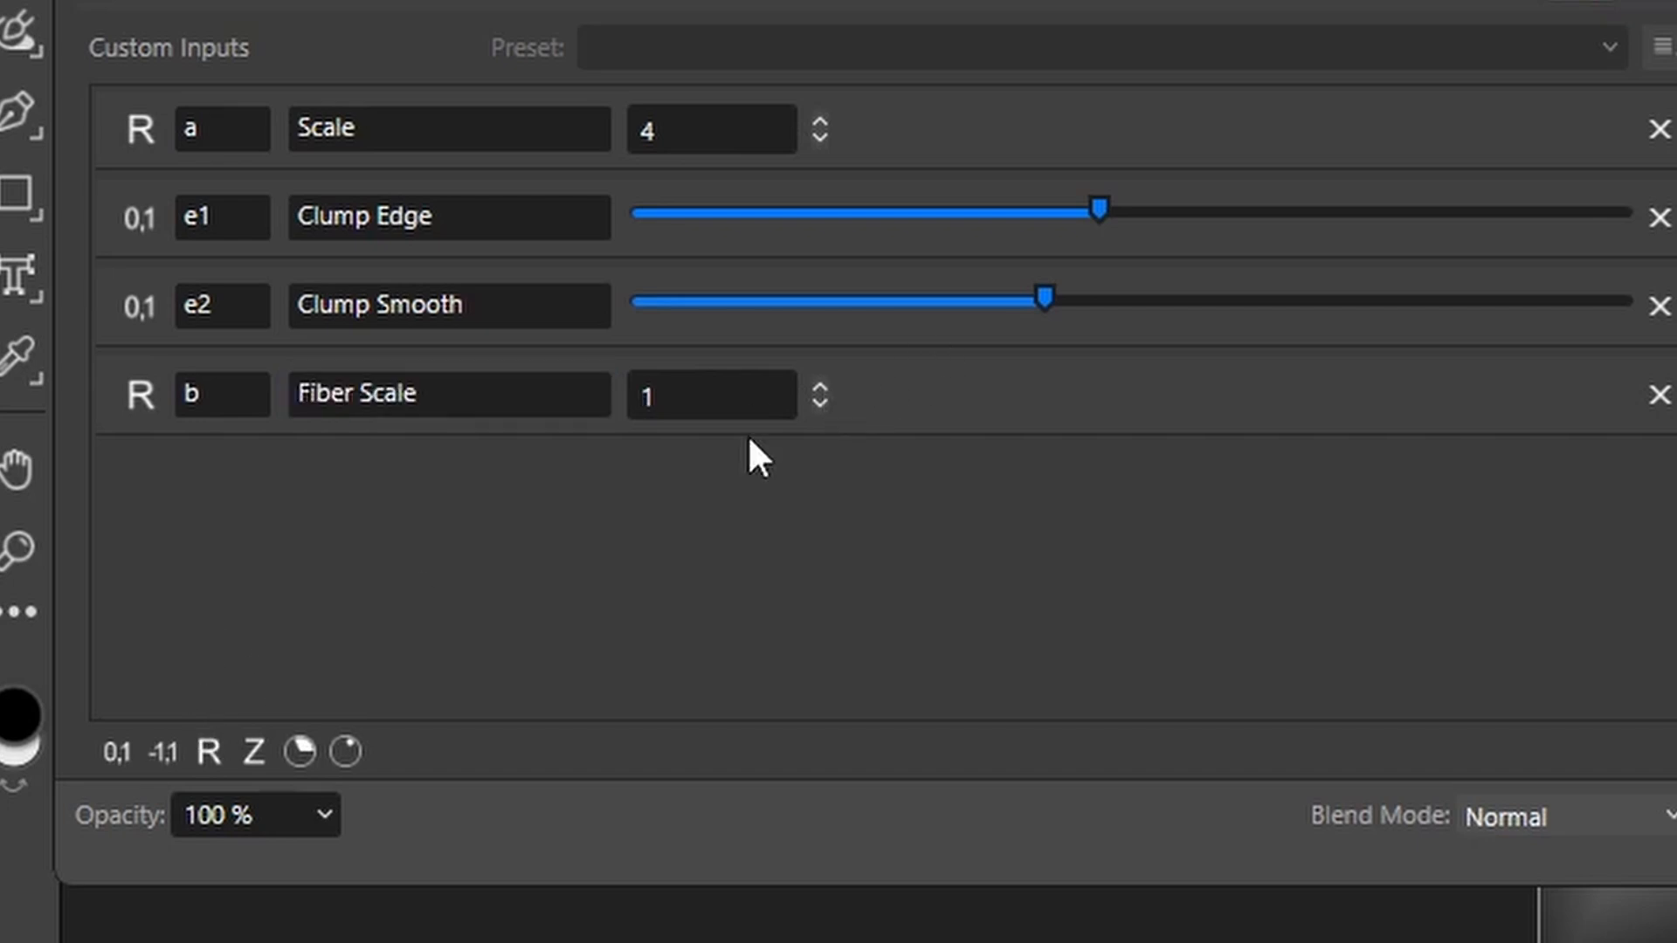
# Add two custom inputs with a 0 to 1 range and name the first e3 with the description Fiber Edge
pyautogui.click(113, 753)
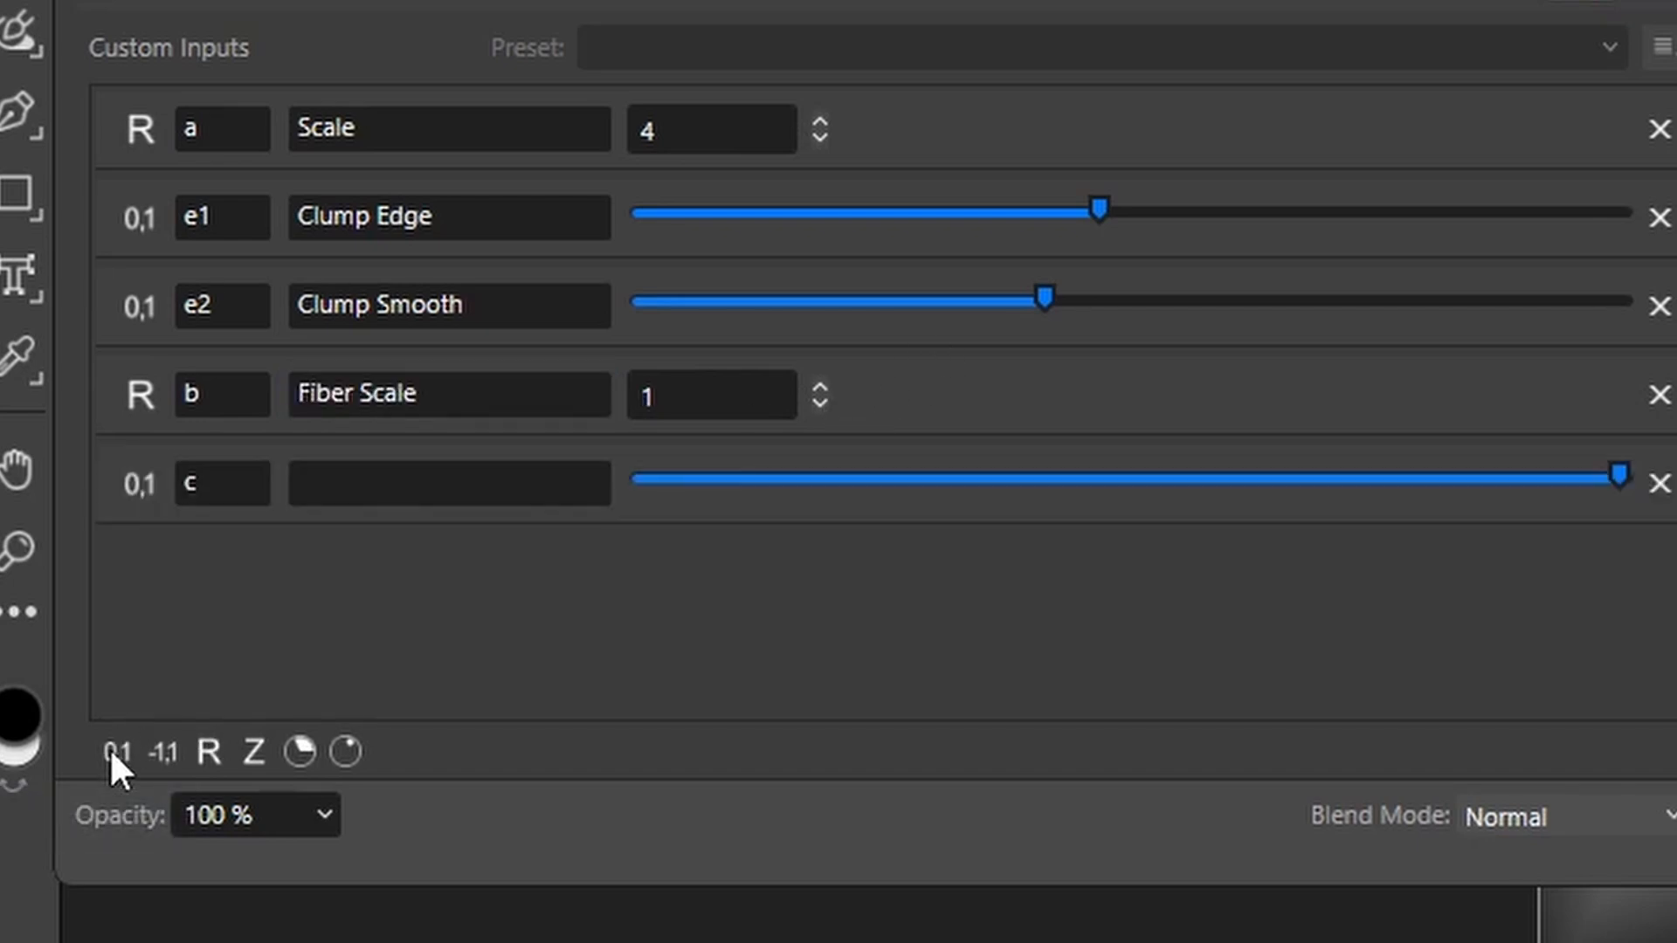
pyautogui.click(113, 753)
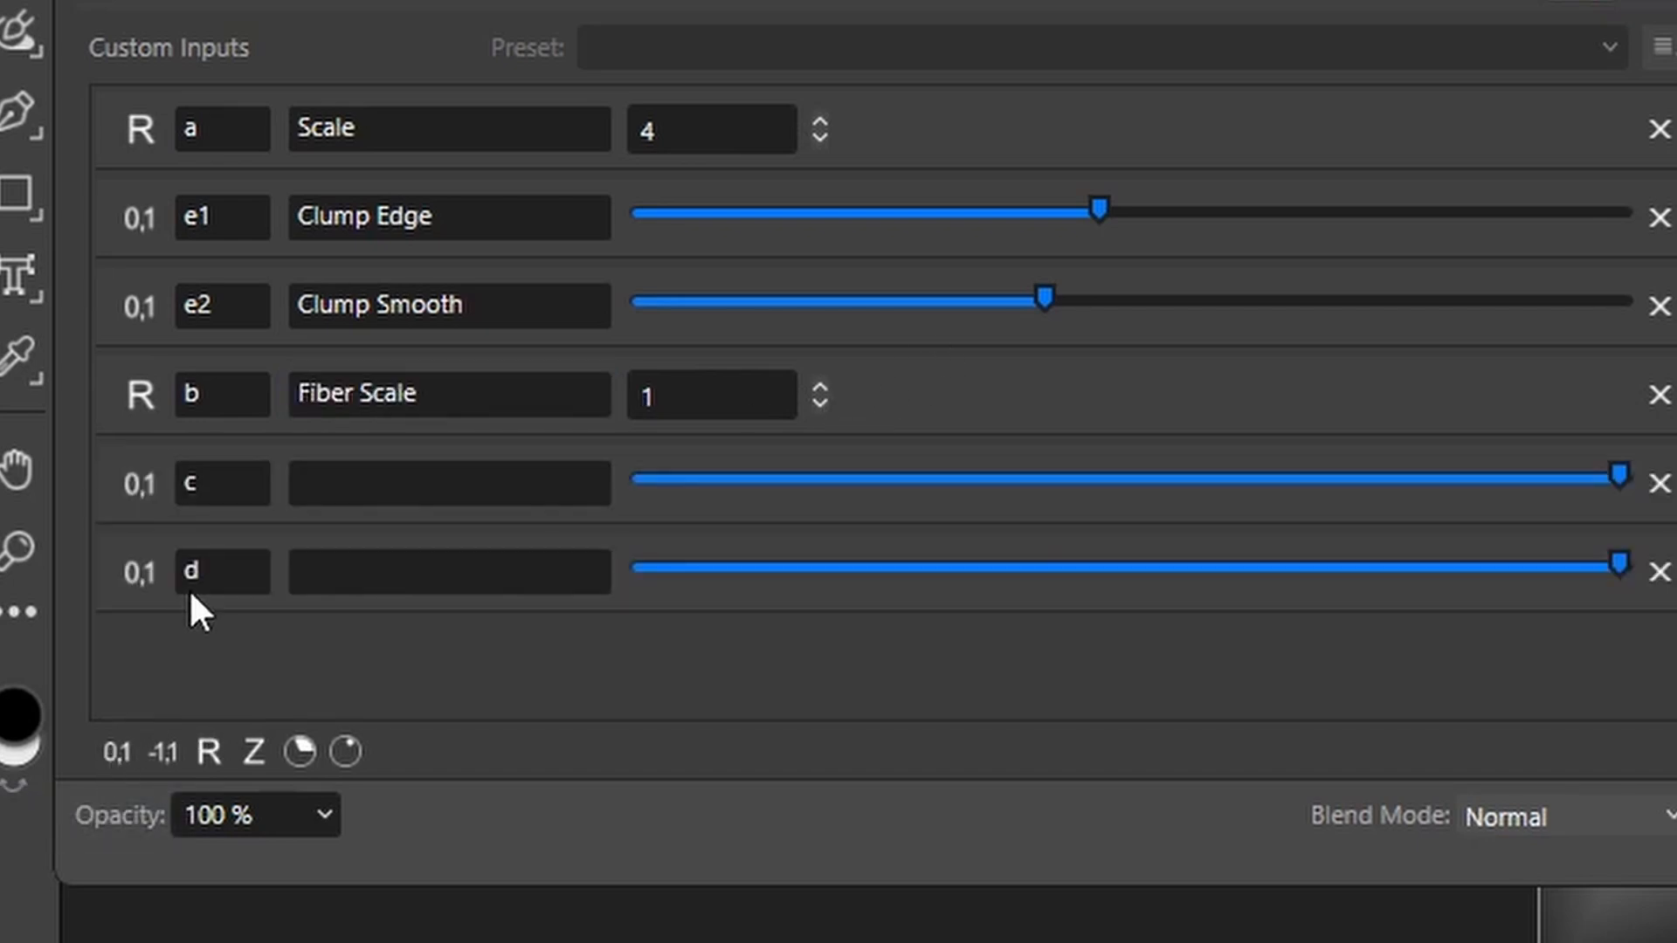
pyautogui.click(194, 473)
pyautogui.write('e3')
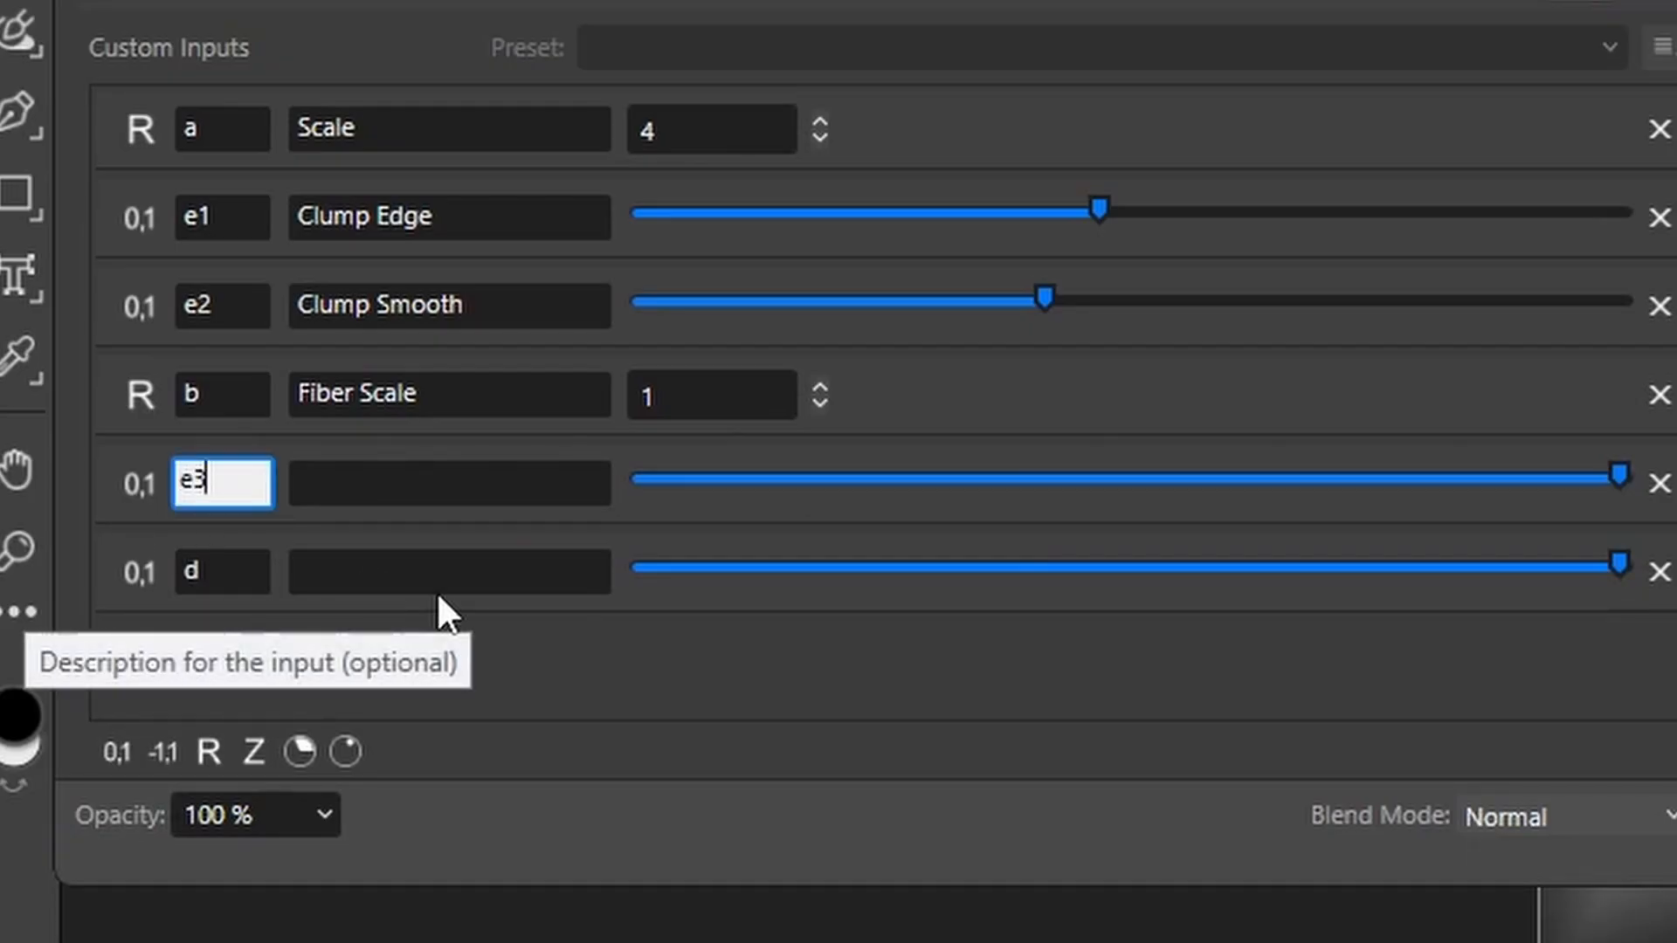
pyautogui.click(400, 489)
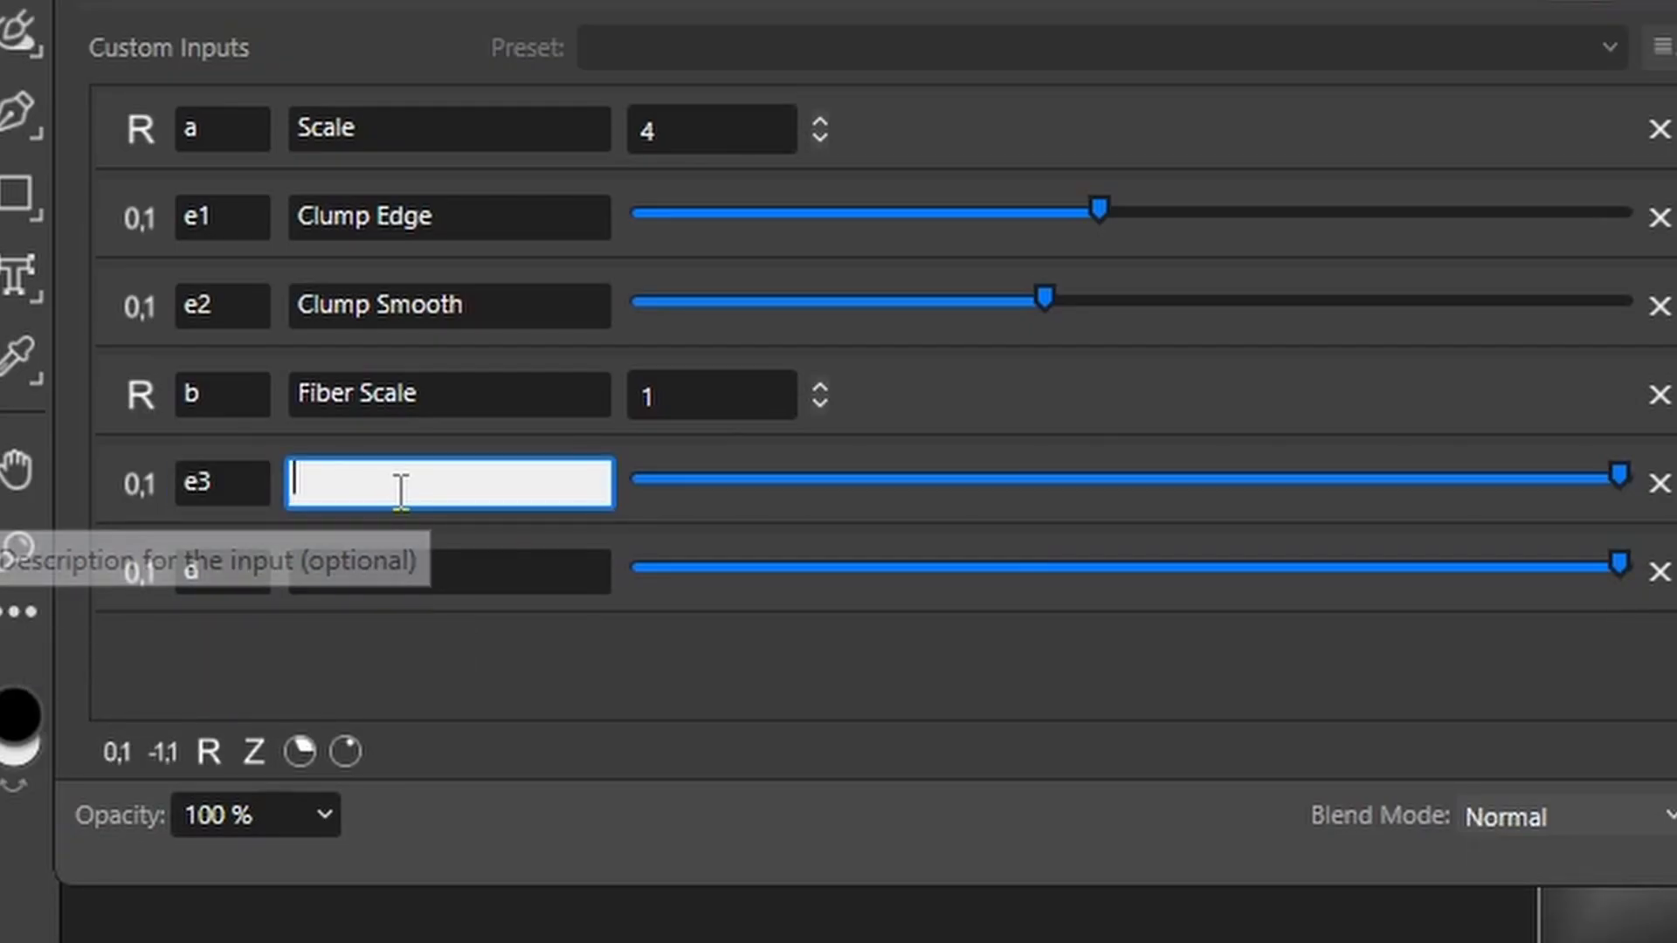
pyautogui.write('Fiber Edge')
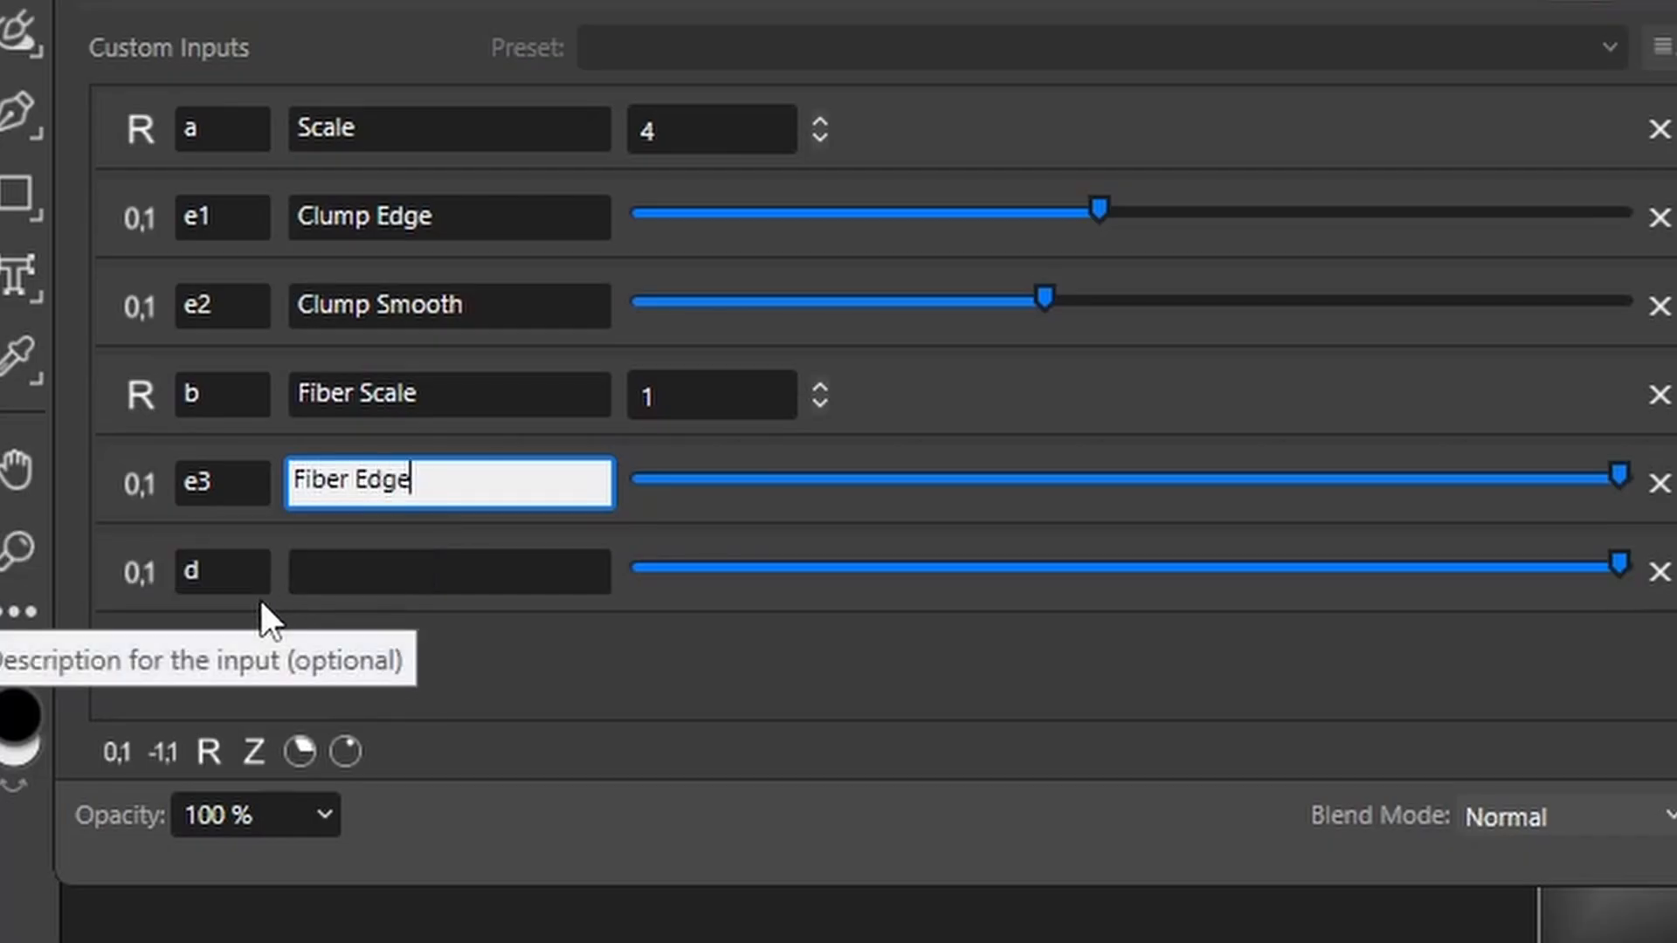
# Rename input d as e4 and describe it as Fiber Smooth
pyautogui.click(229, 572)
pyautogui.write('e4')
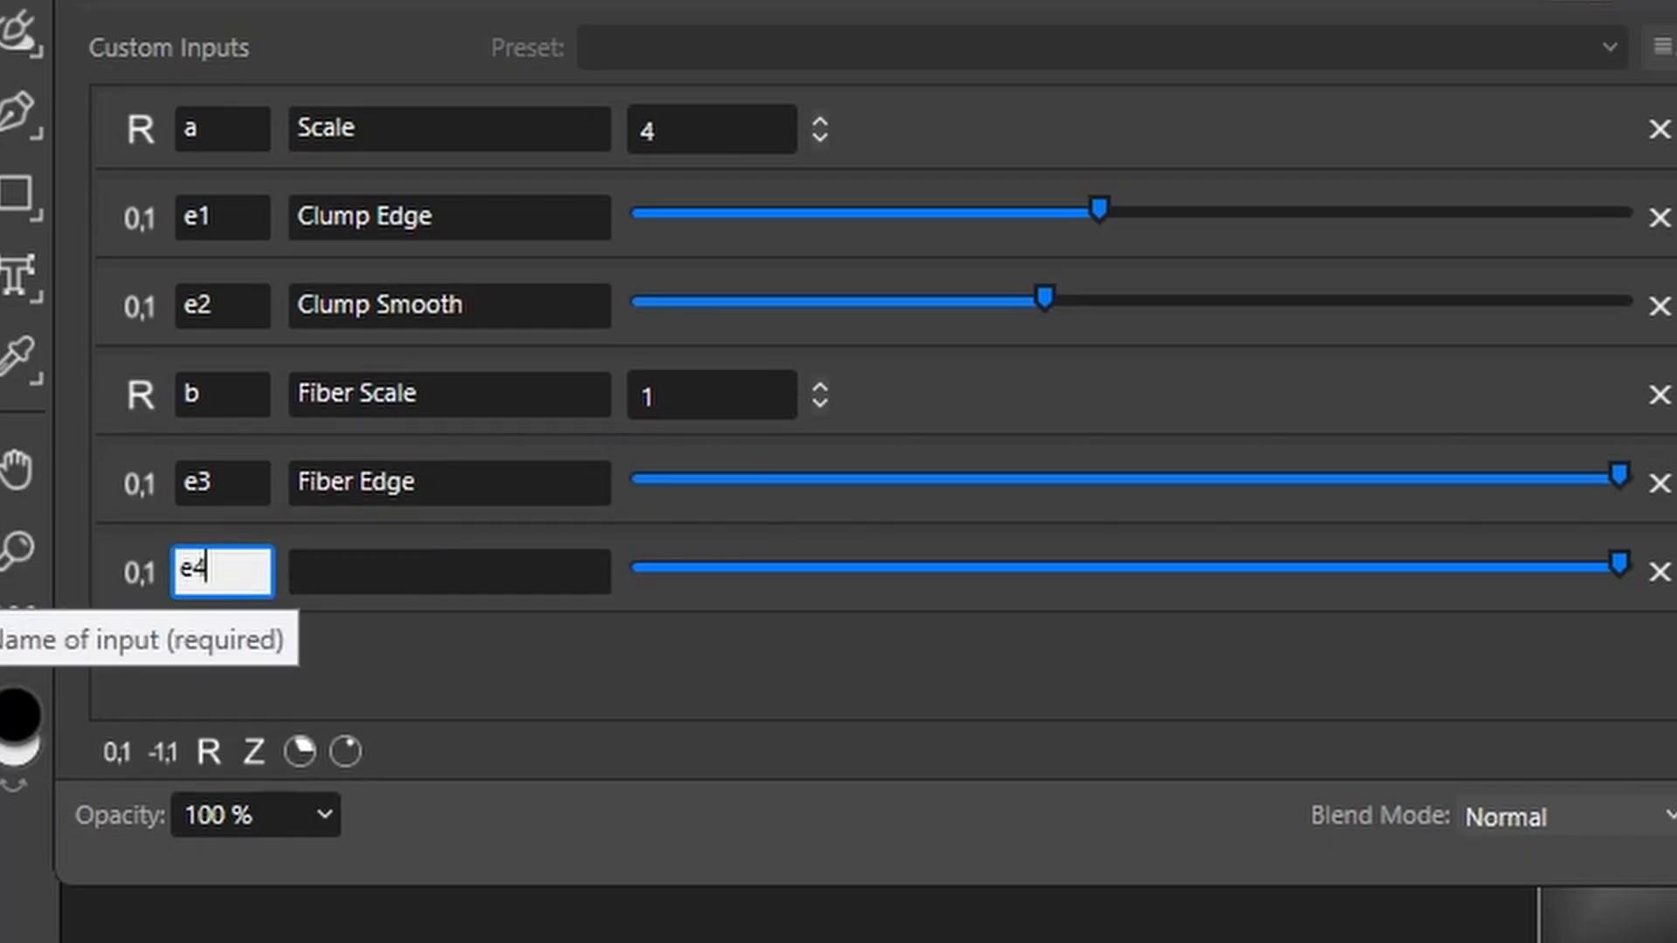
pyautogui.click(335, 569)
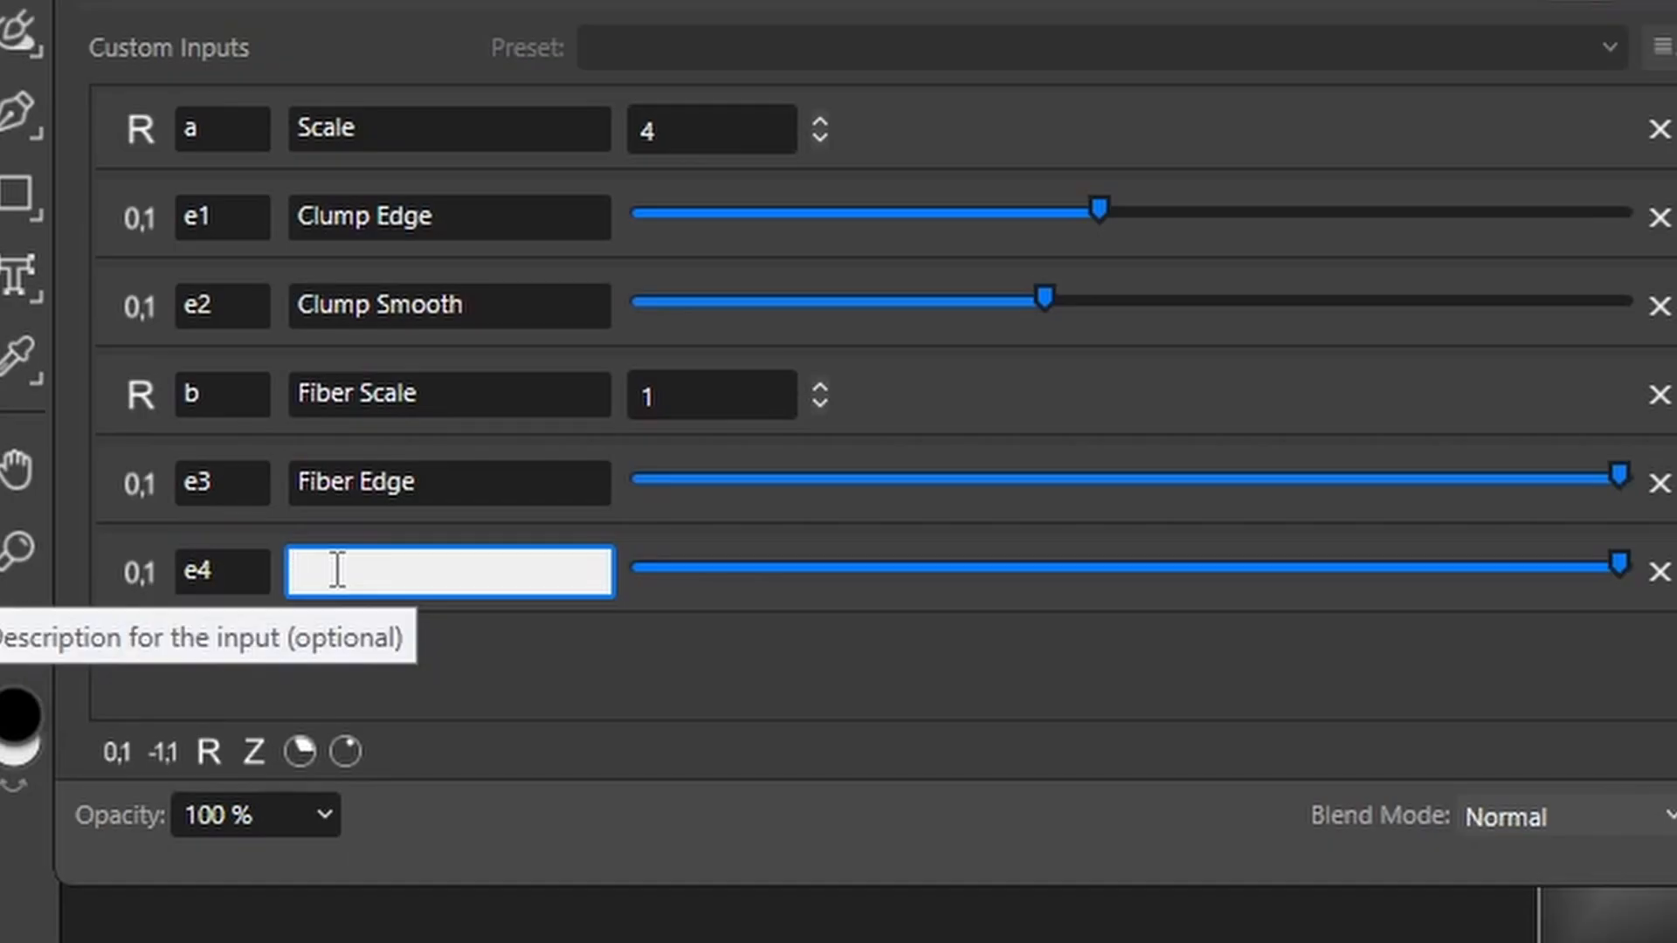
pyautogui.write('Fiber Smo')
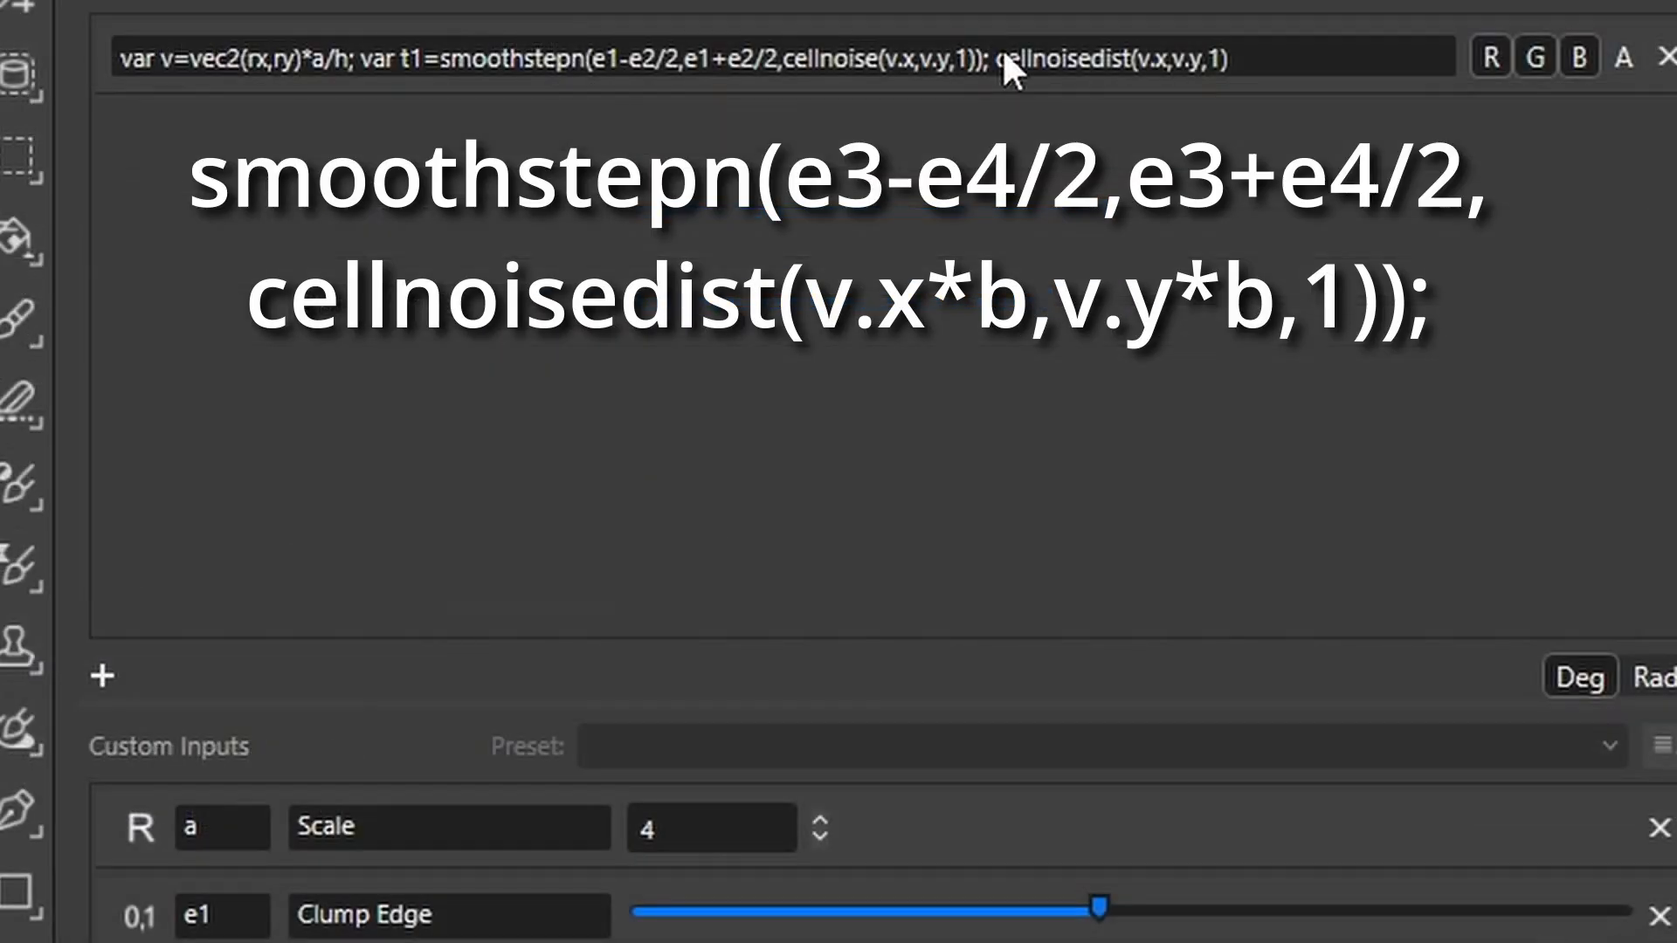
# Insert smoothstepn(e3-e4/2,e3+e4/2, directly before cellnoisedist in the texture equation
pyautogui.click(1004, 54)
pyautogui.click(1005, 54)
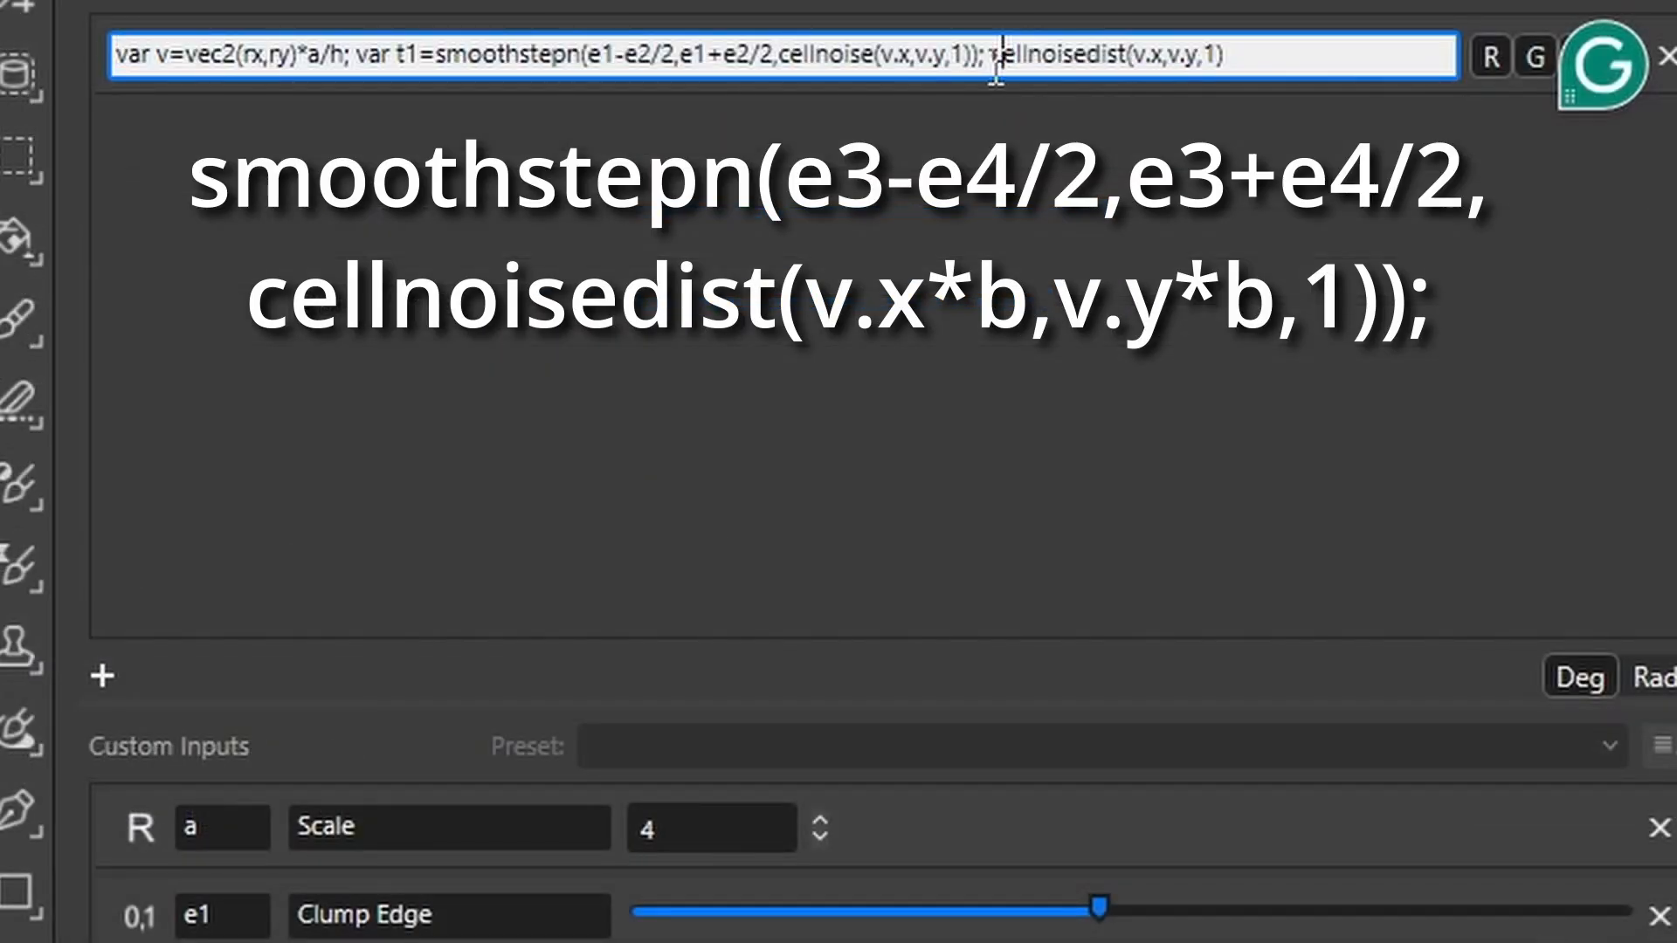
pyautogui.write('smoothstep')
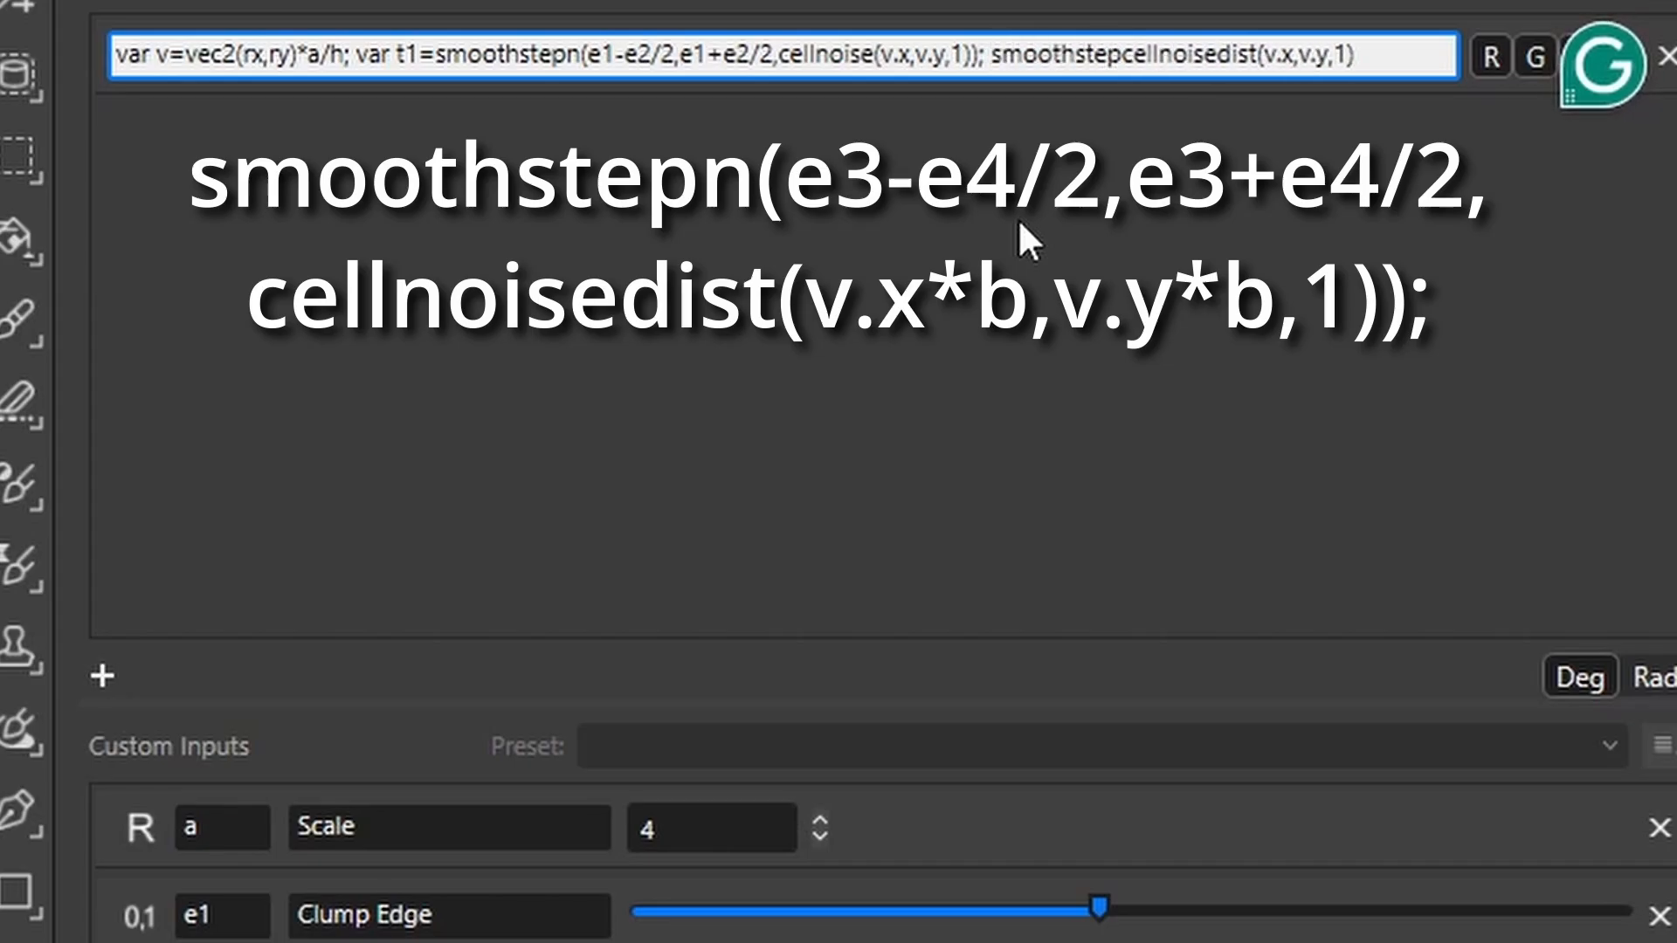
pyautogui.write('n(')
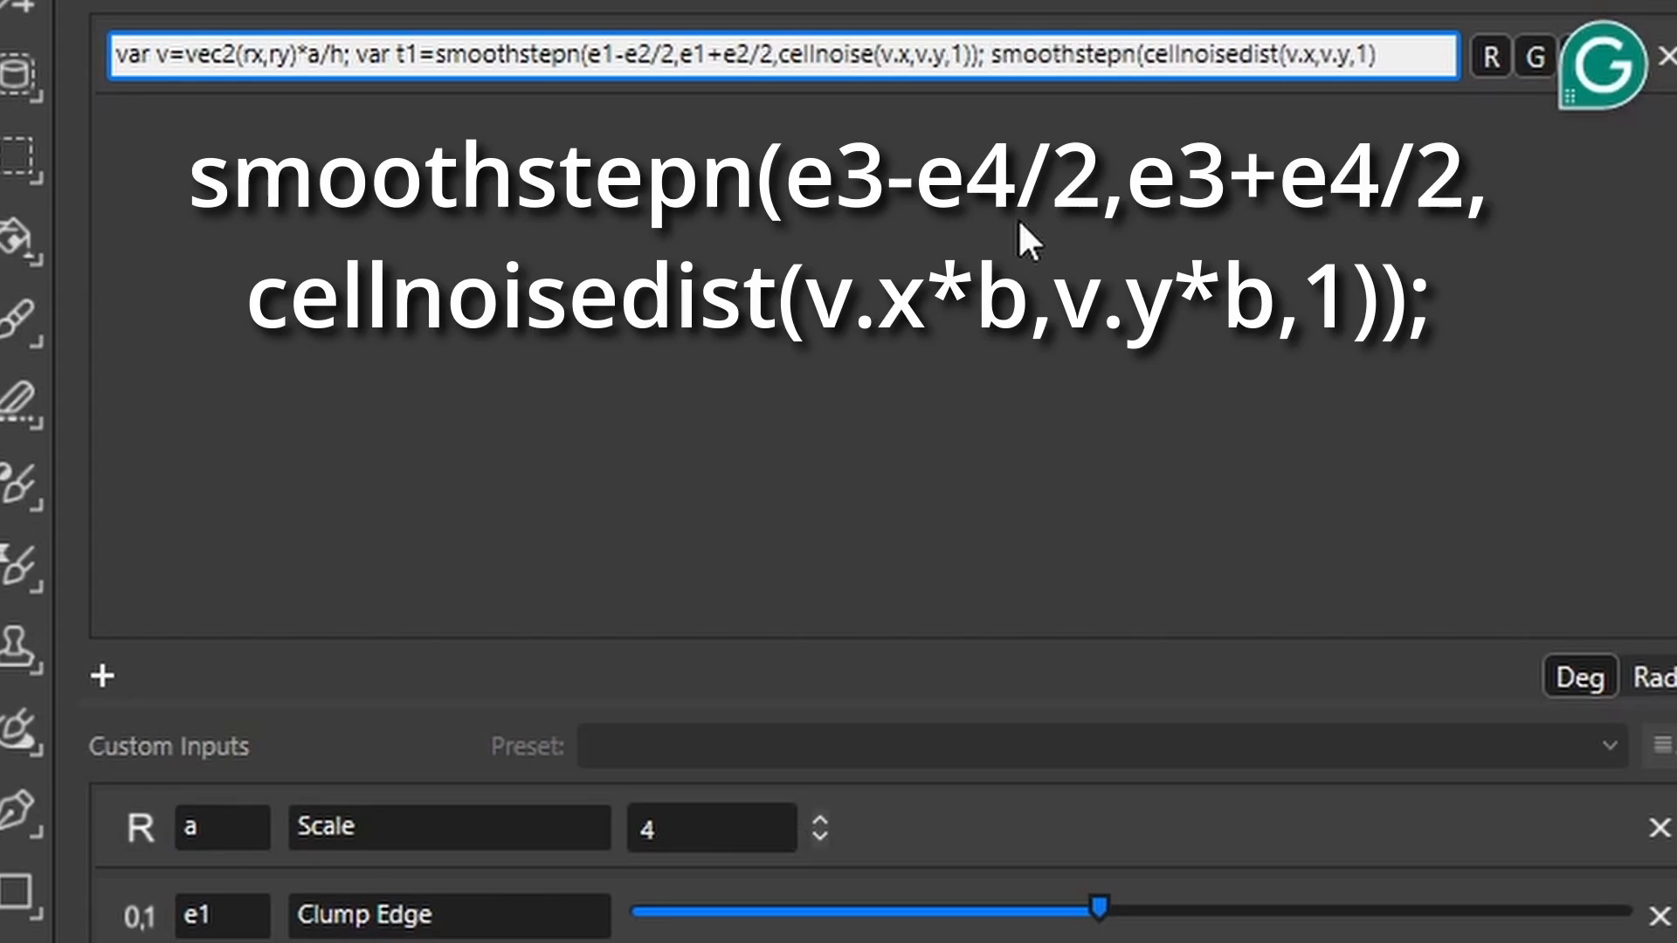
pyautogui.write('e3')
pyautogui.write('-e4/')
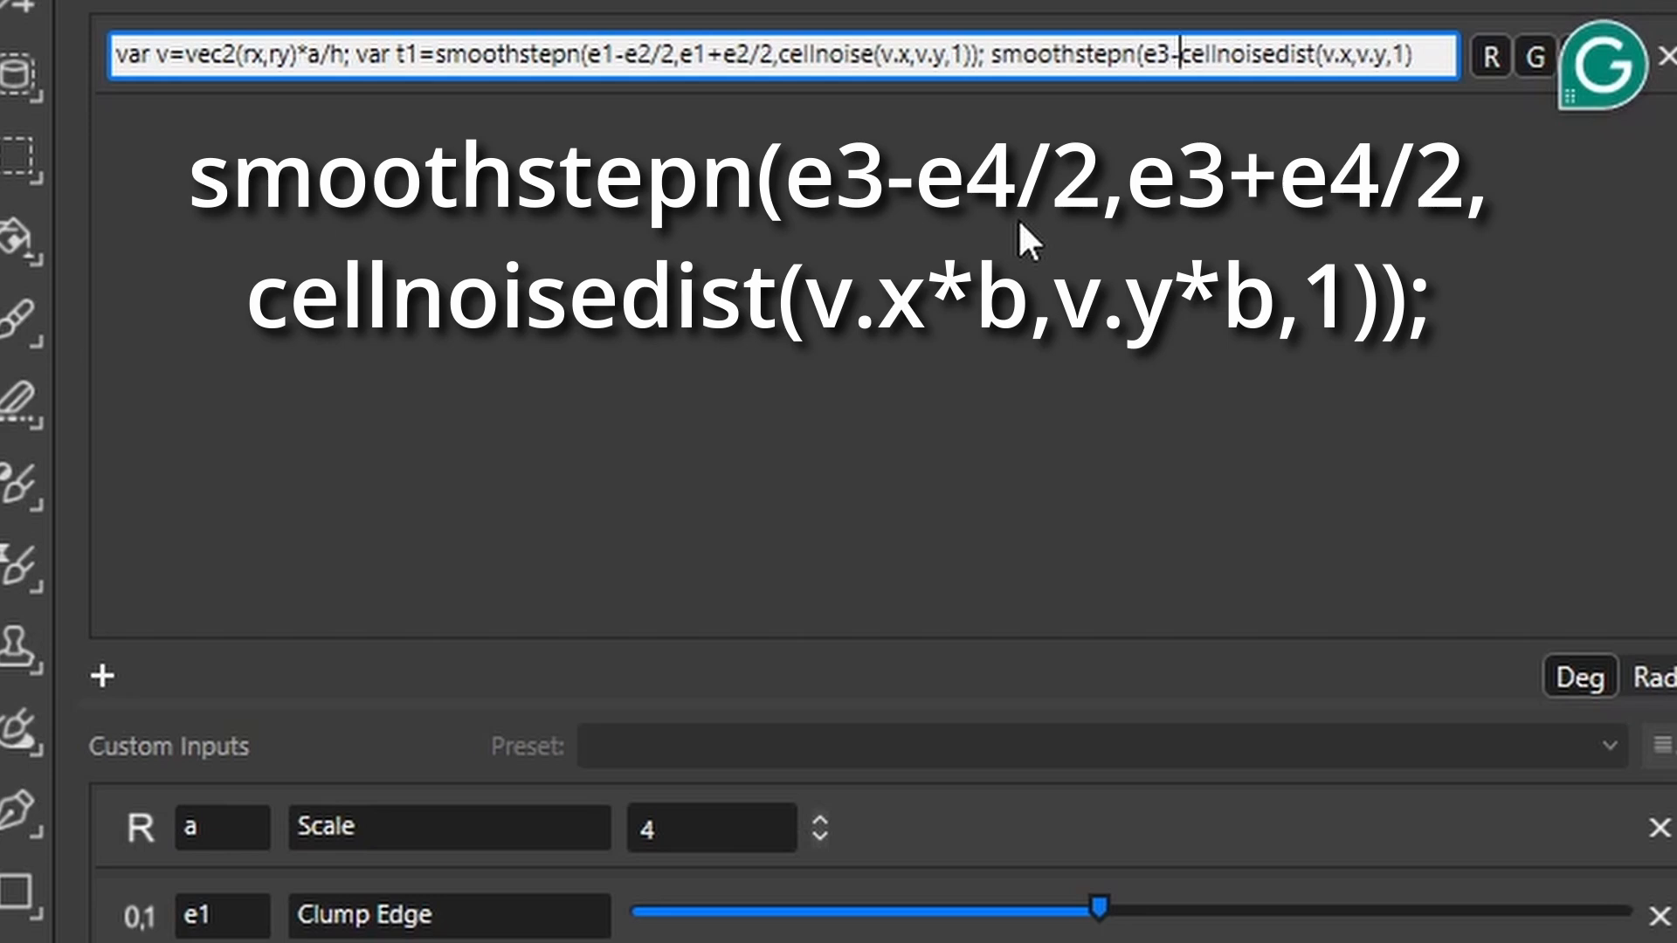
pyautogui.write('2,')
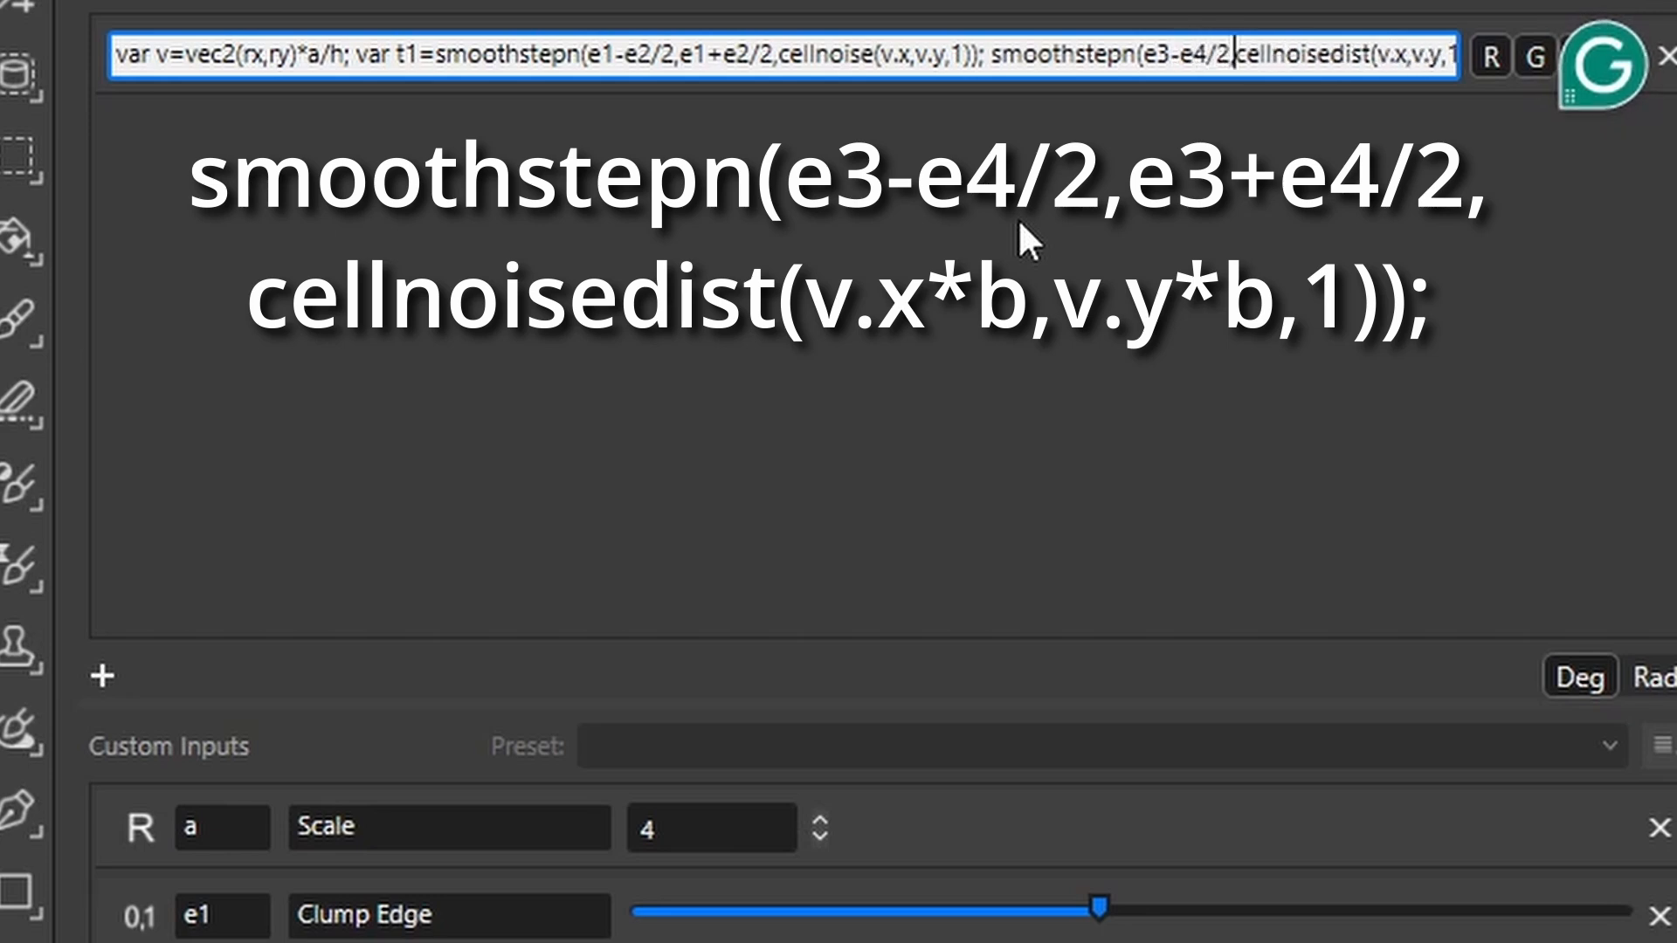
pyautogui.write('e3+')
pyautogui.write('e4/2')
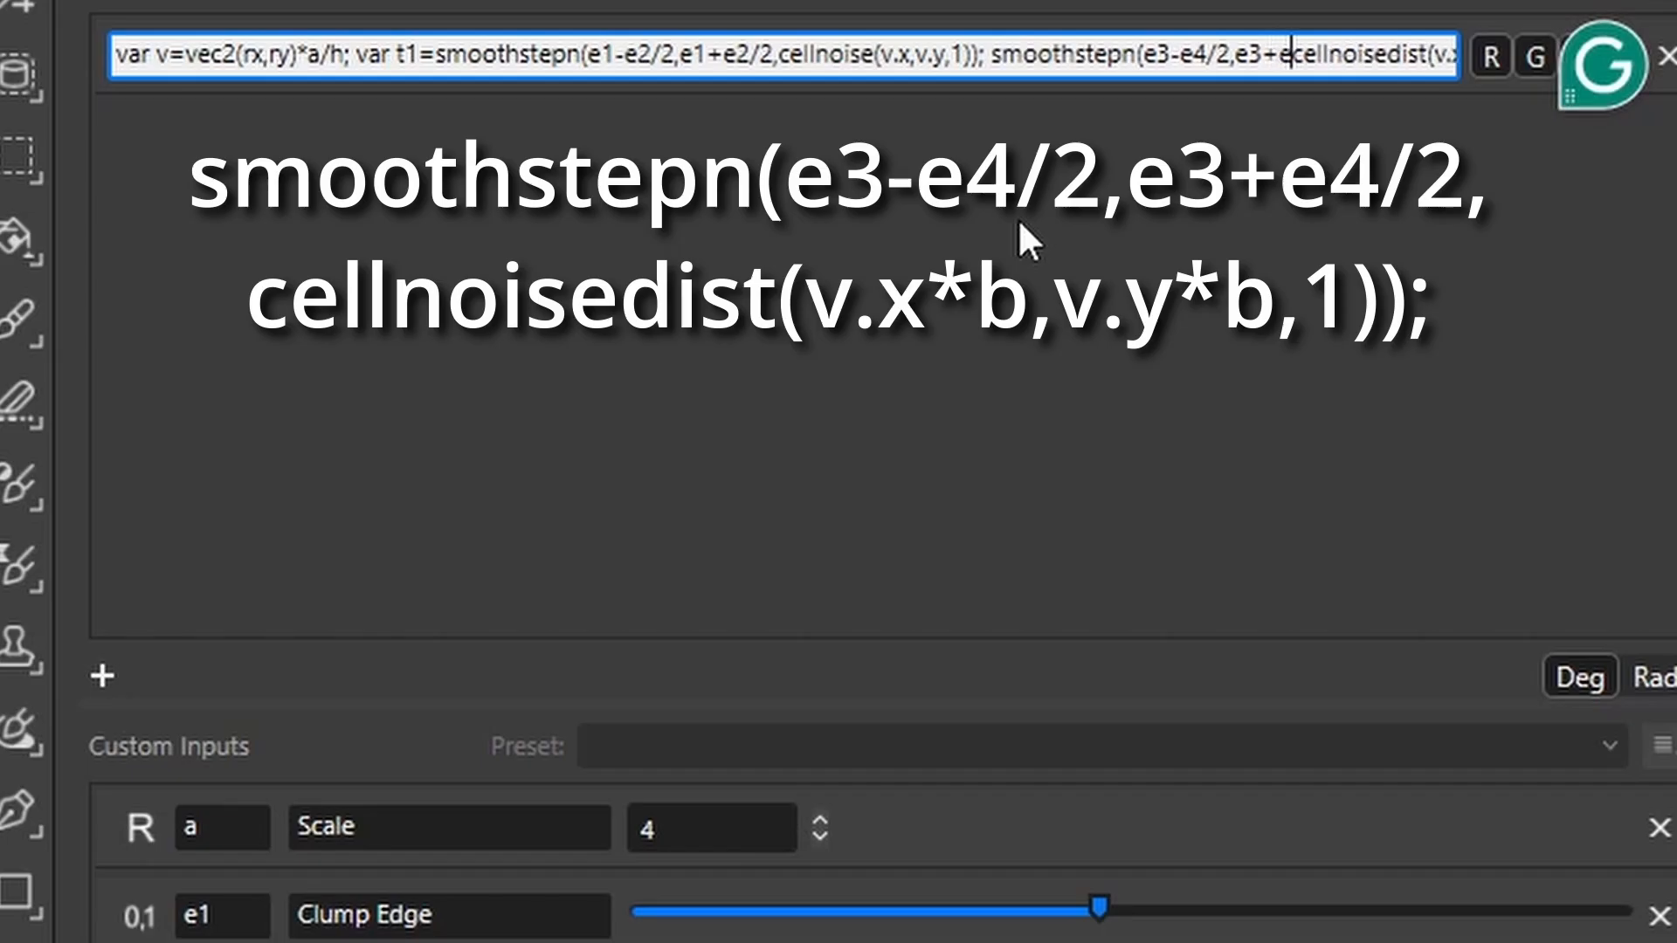
pyautogui.write(',')
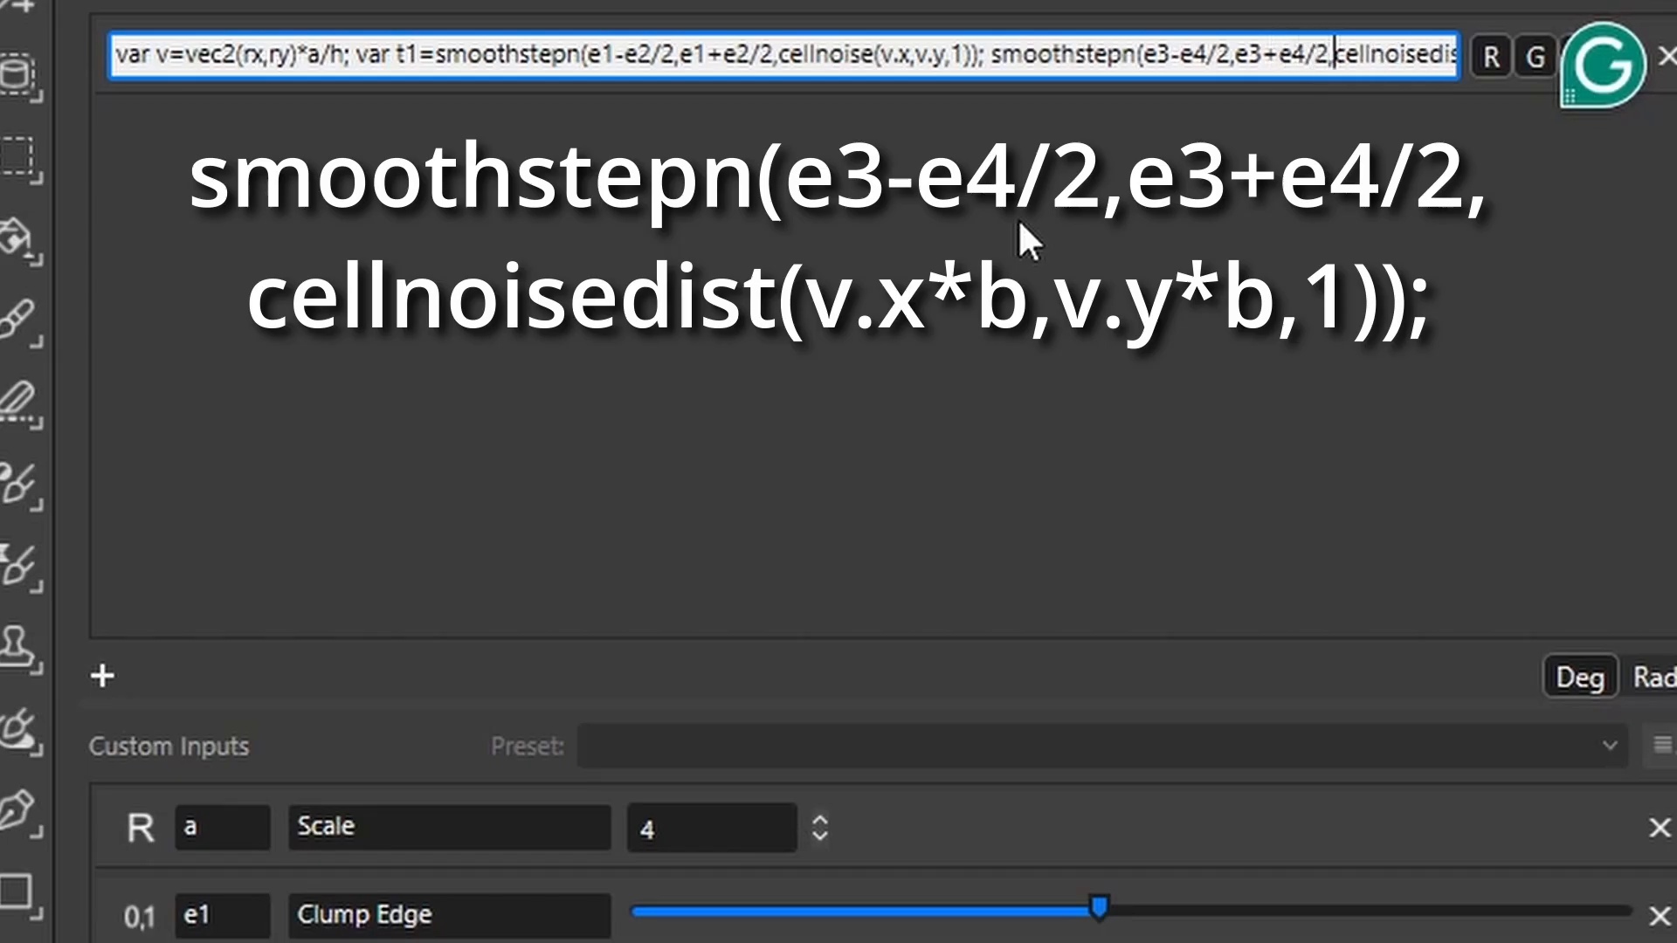
# Multiply v.x and v.y inside cellnoisedist by b, and close the smoothstepn expression with a final parenthesis
pyautogui.press('End')
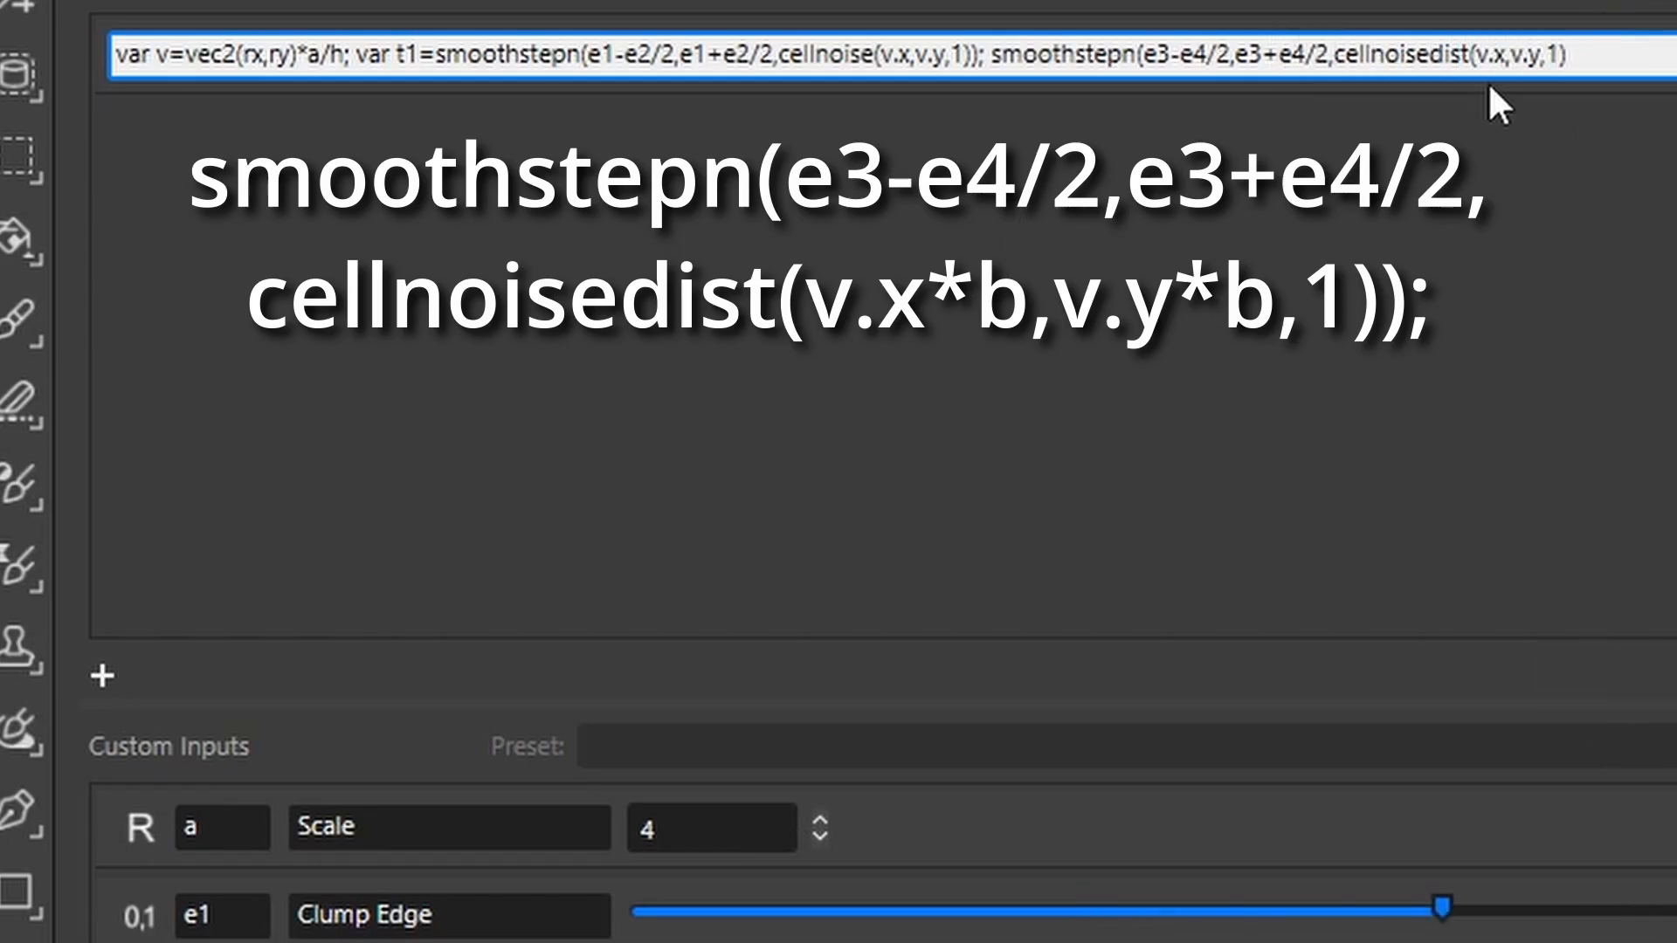
pyautogui.click(1495, 56)
pyautogui.write('*b')
pyautogui.click(1566, 54)
pyautogui.write('*')
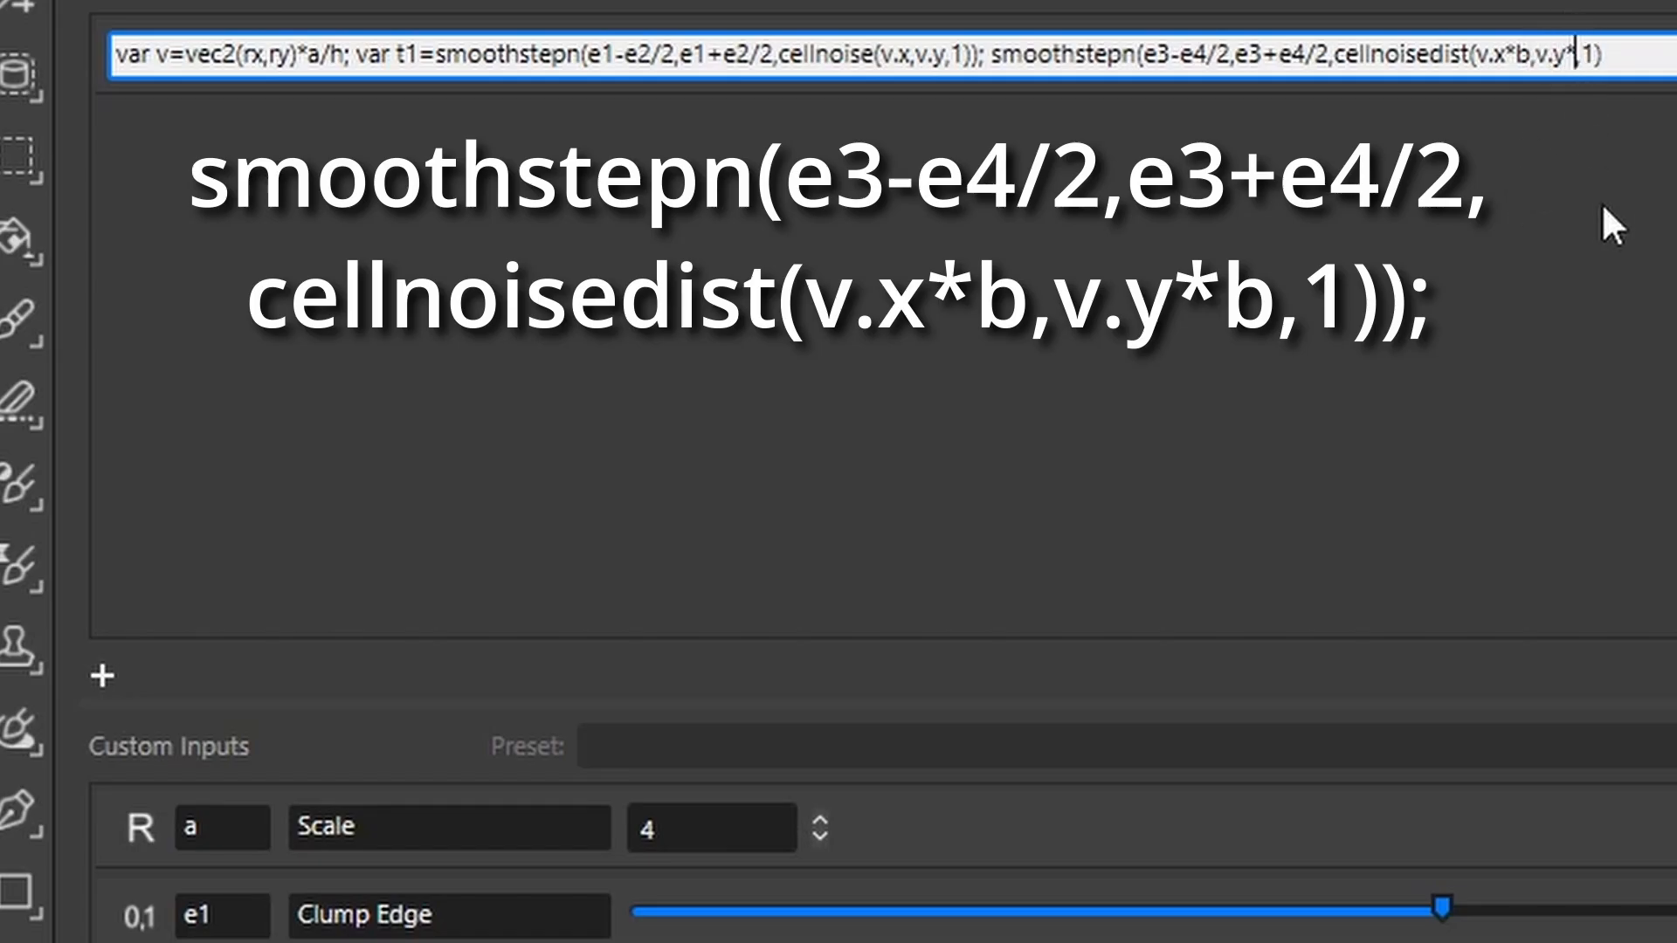
pyautogui.write('b')
pyautogui.press('End')
pyautogui.write(')')
pyautogui.press('Return')
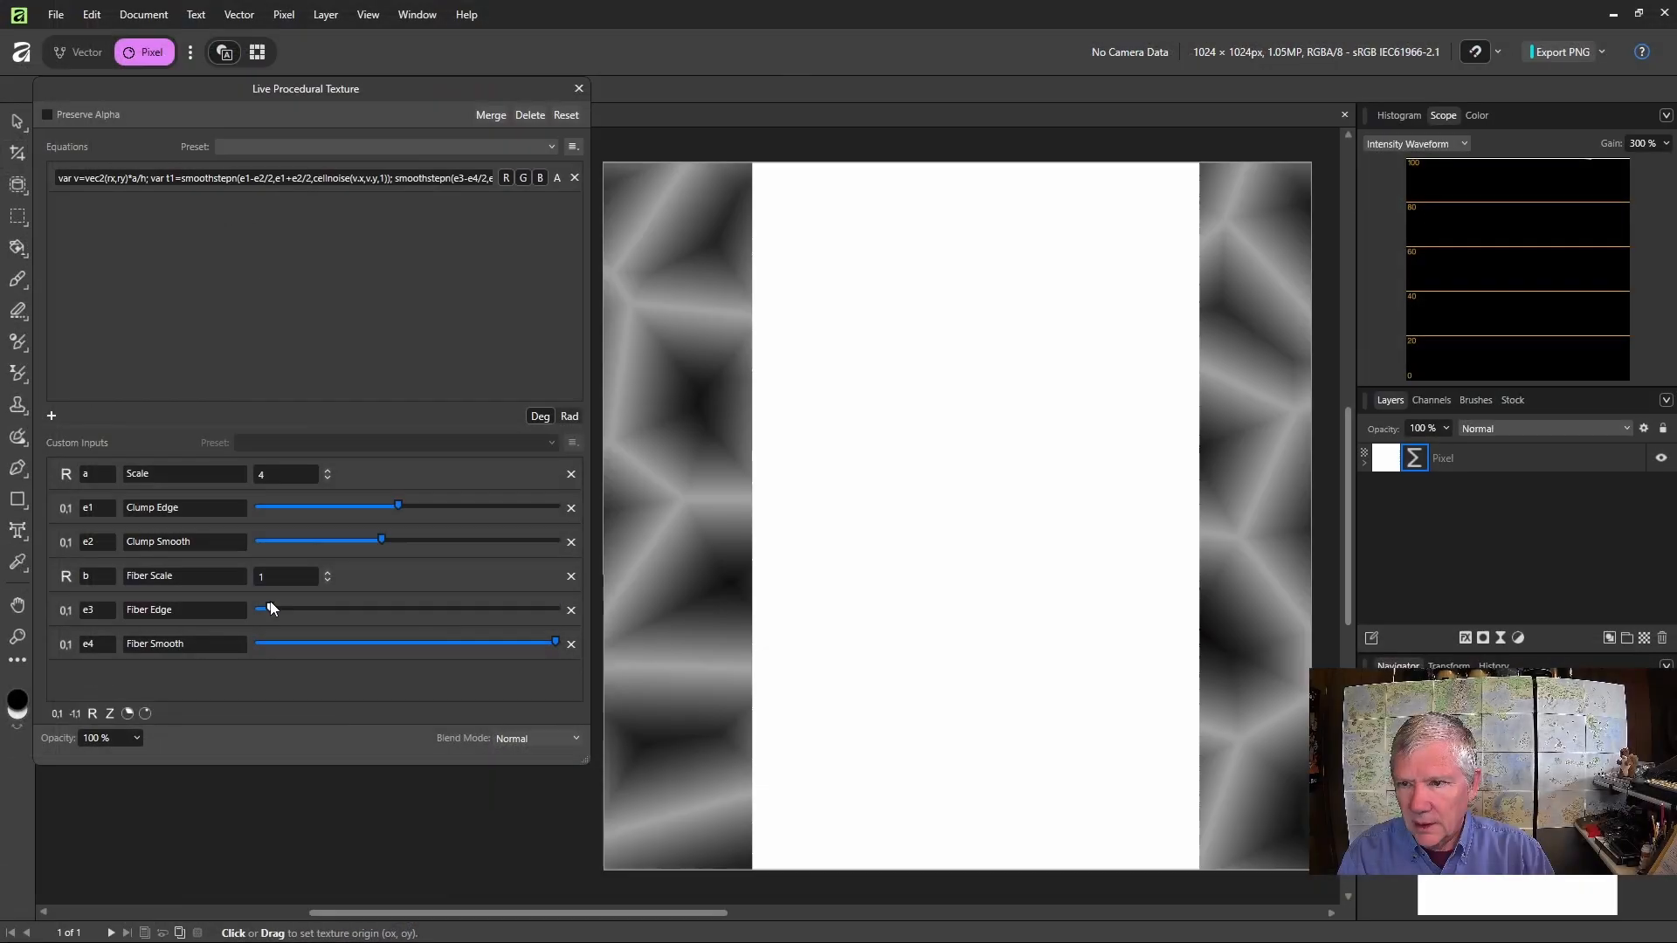
# Adjust Fiber Smooth to about a fifth of its range and Fiber Edge to slightly above zero
pyautogui.moveTo(270, 610); pyautogui.dragTo(369, 611)
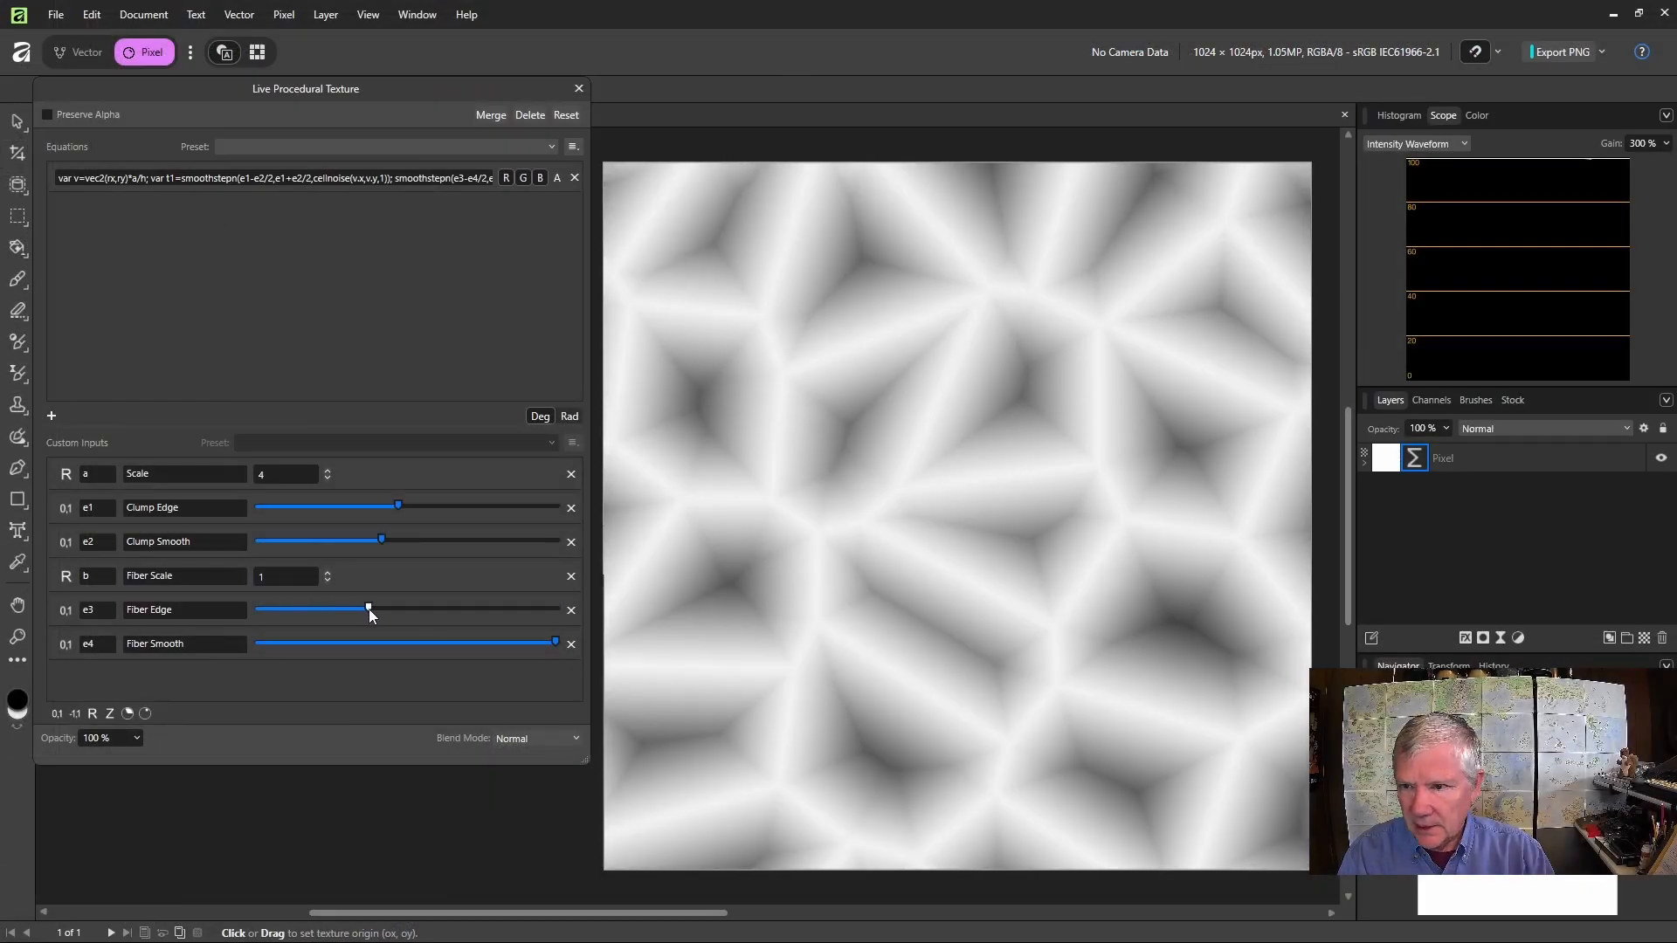
pyautogui.moveTo(554, 644); pyautogui.dragTo(285, 612)
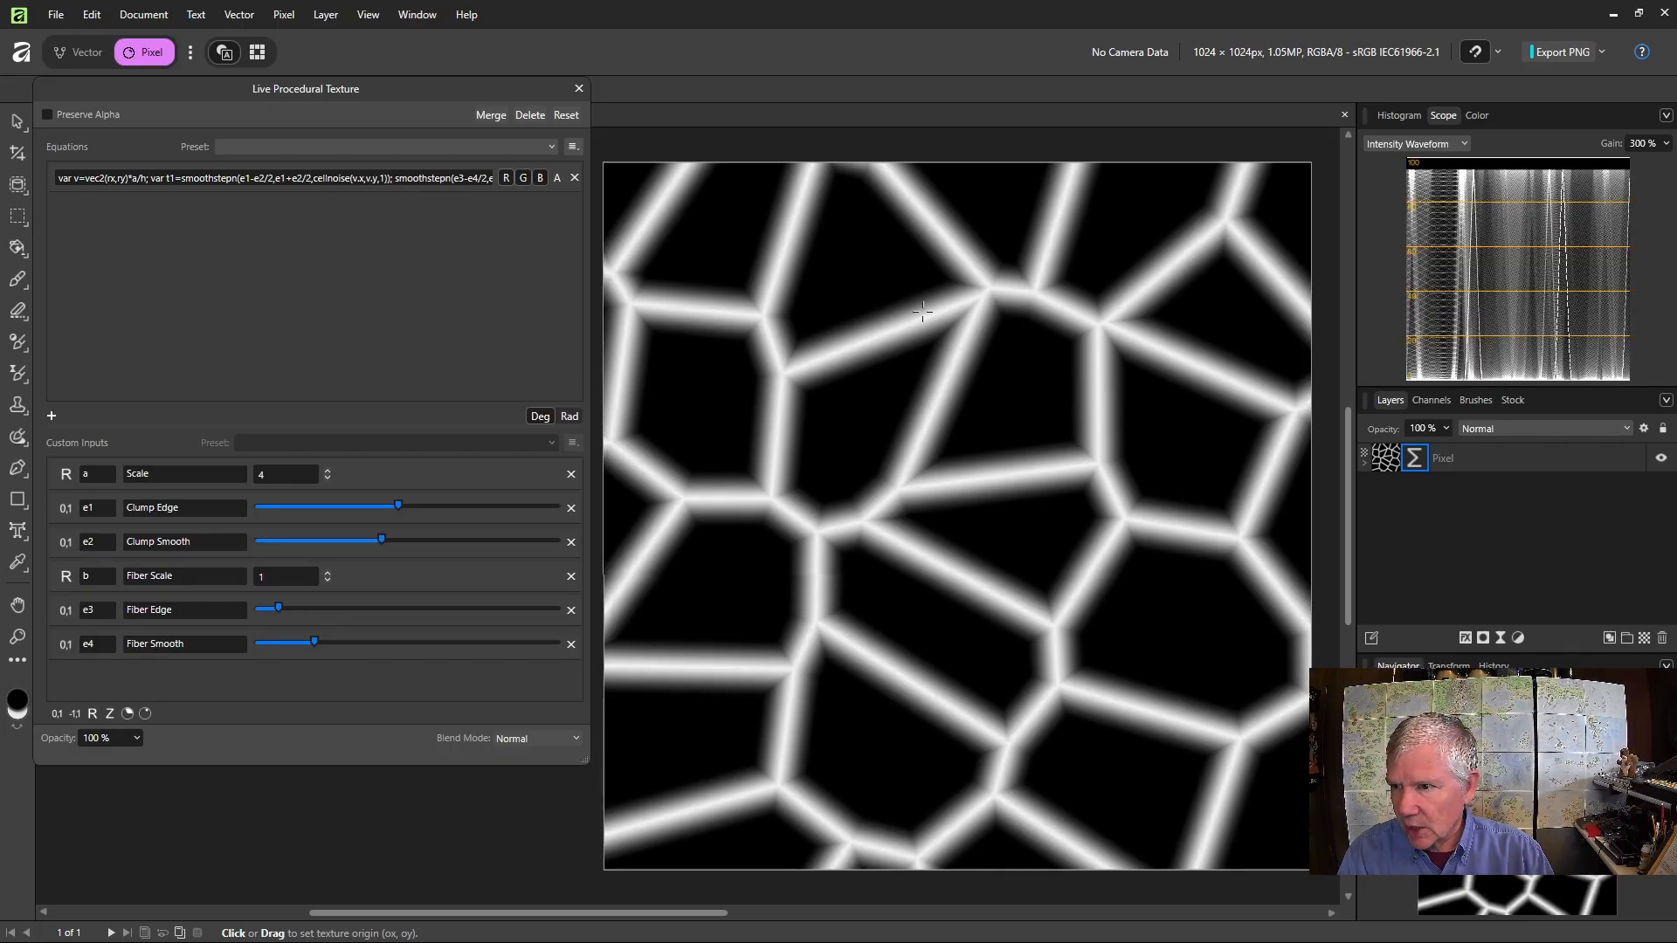
# Try smoothstepnsq as the fiber function, and extend its name to smoothstepnsqi
pyautogui.click(448, 182)
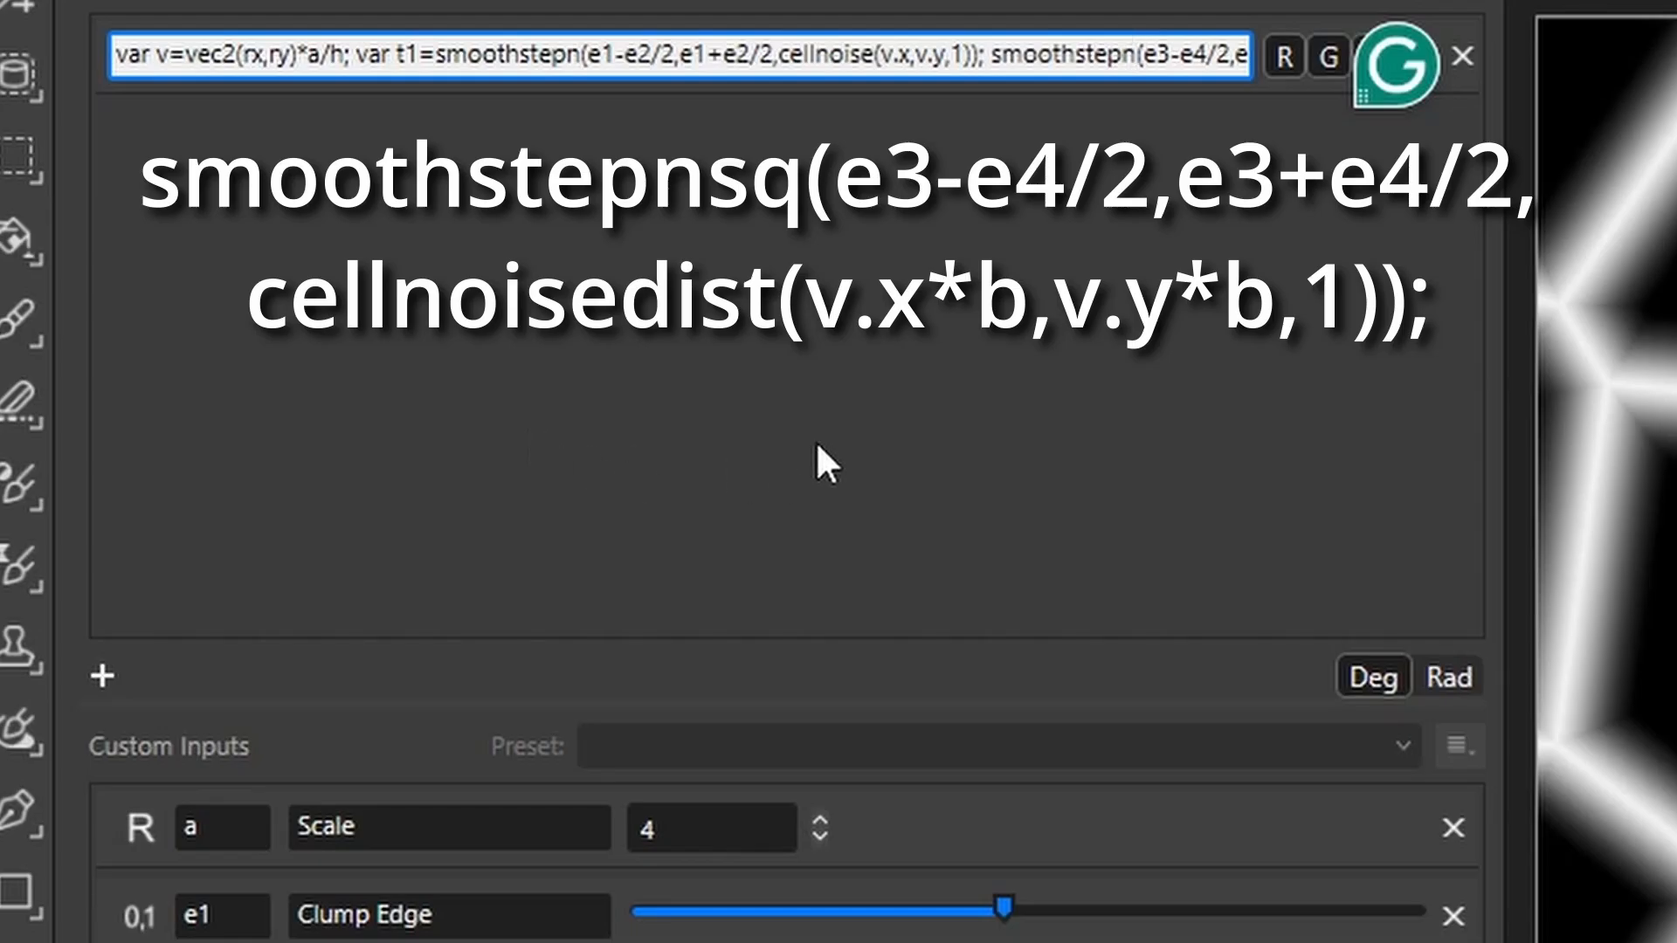
pyautogui.write('sq')
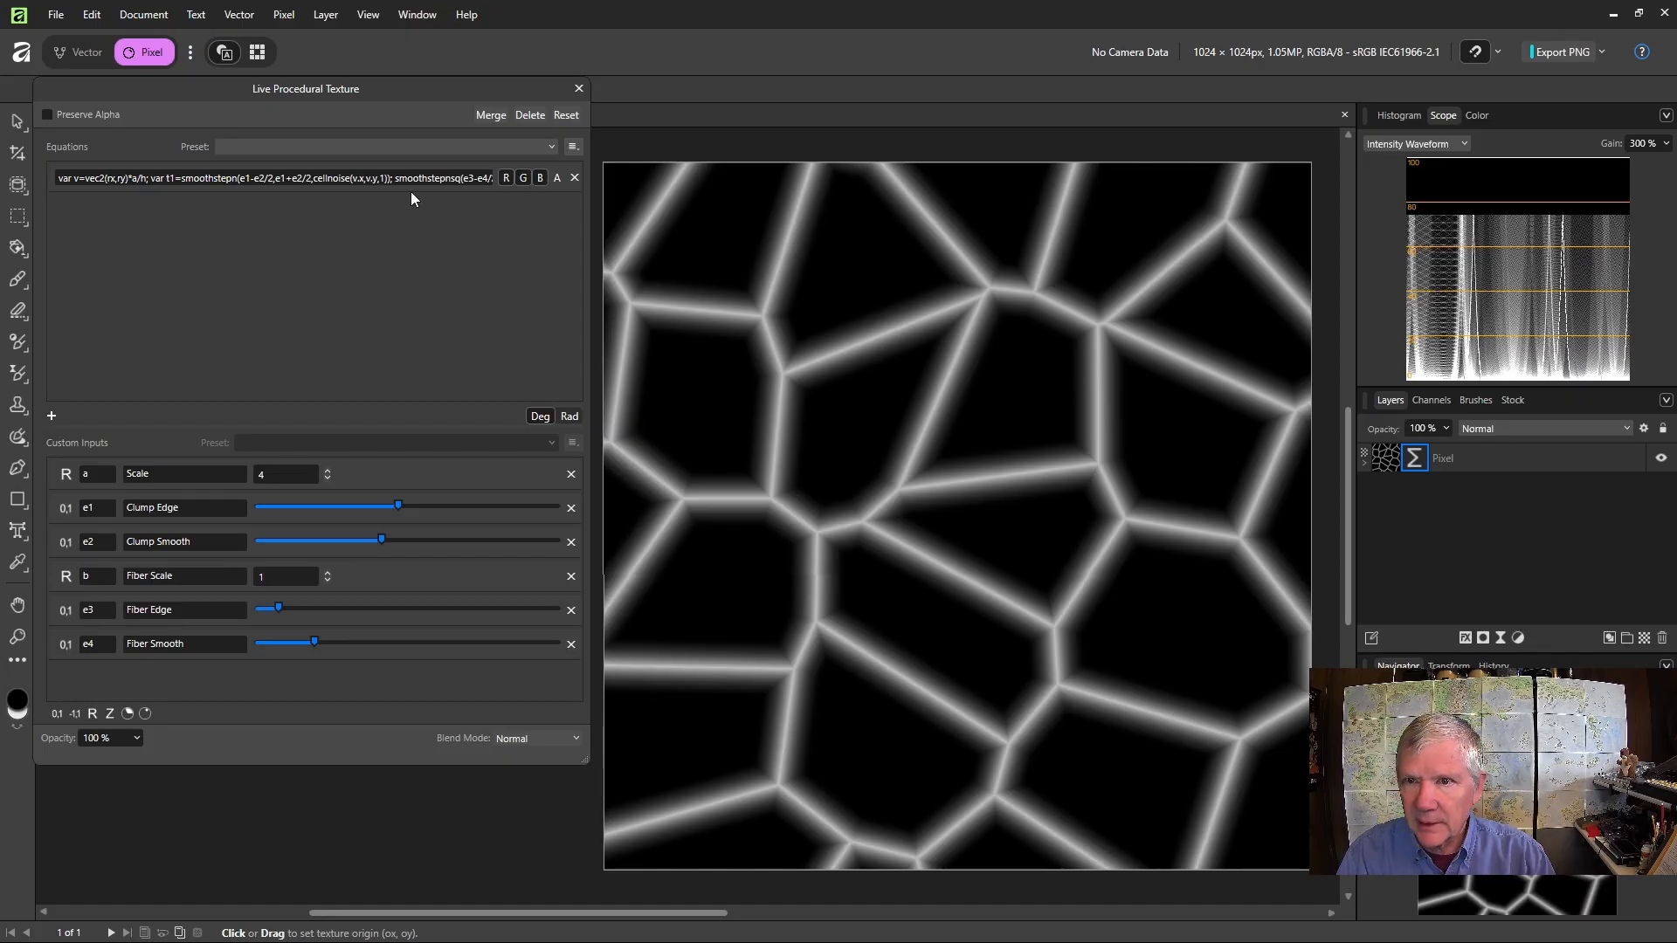
pyautogui.click(460, 180)
pyautogui.click(460, 179)
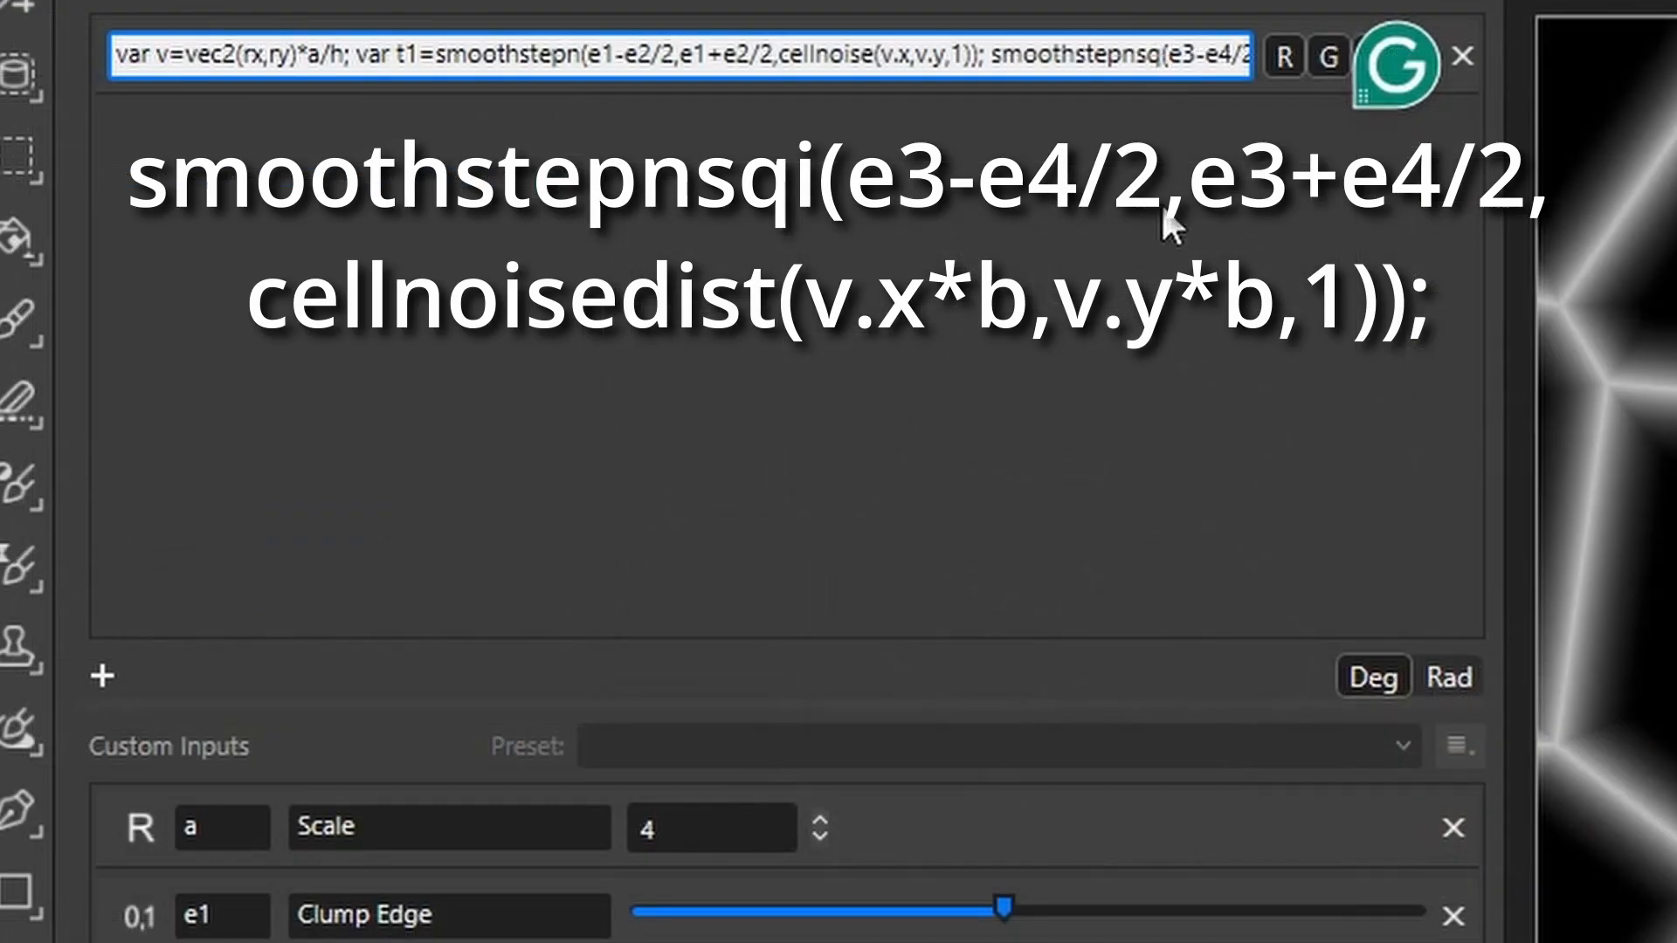
pyautogui.write('i')
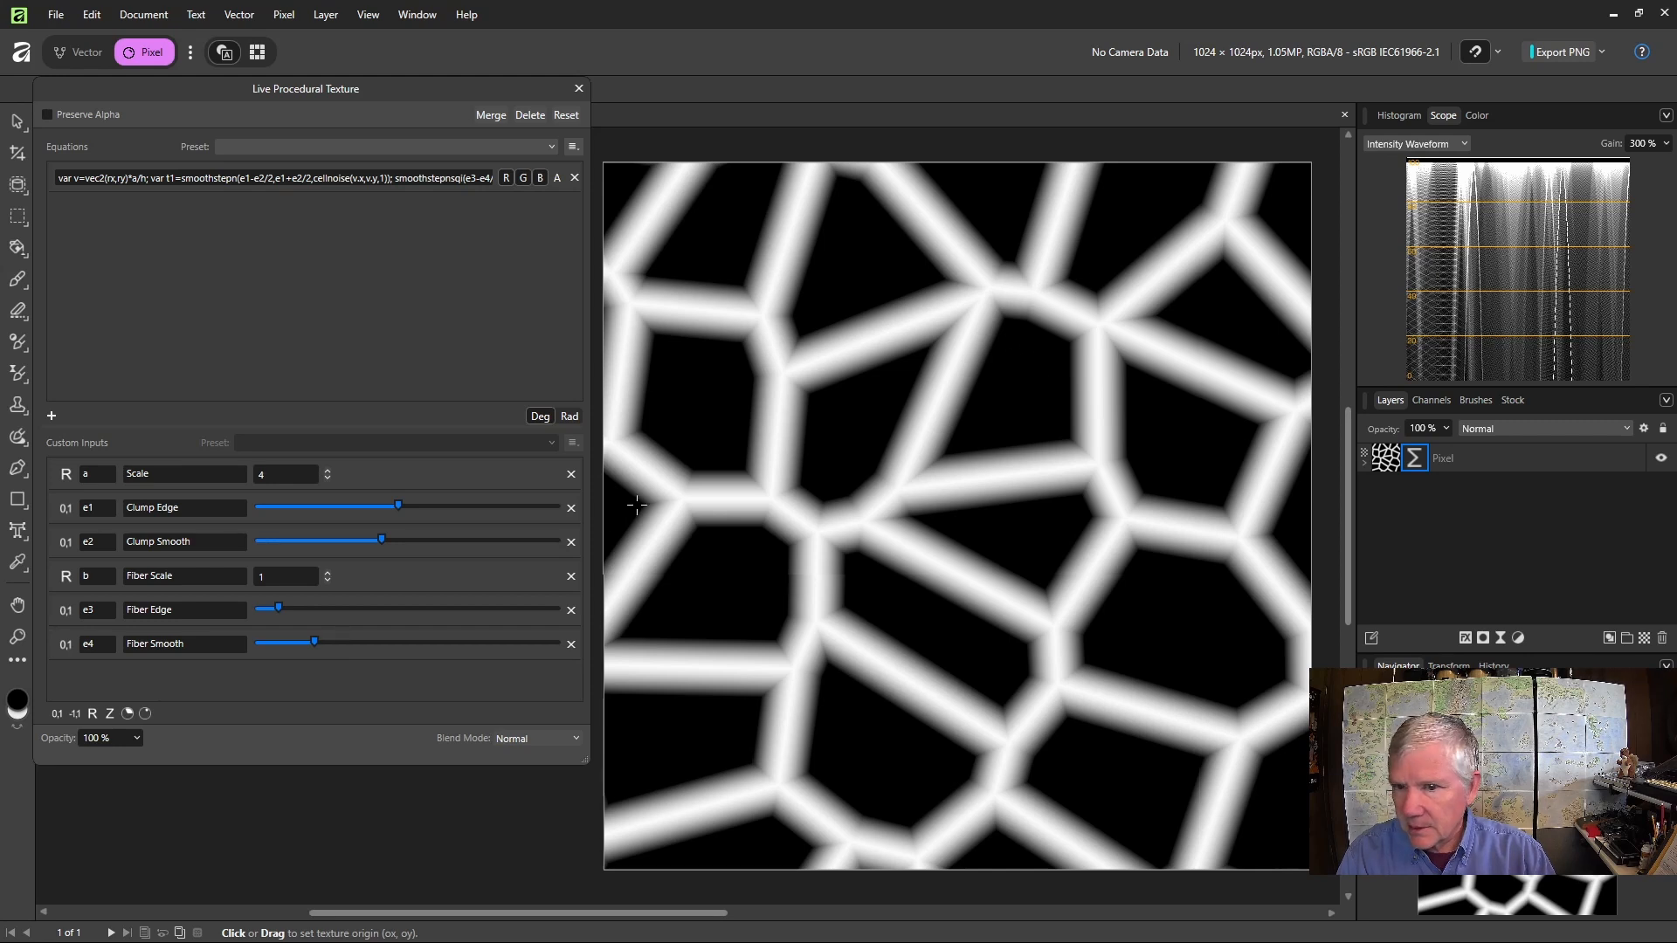
# Slightly lower Fiber Smooth and Fiber Edge, and set Fiber Scale to 3
pyautogui.moveTo(316, 645); pyautogui.dragTo(266, 608)
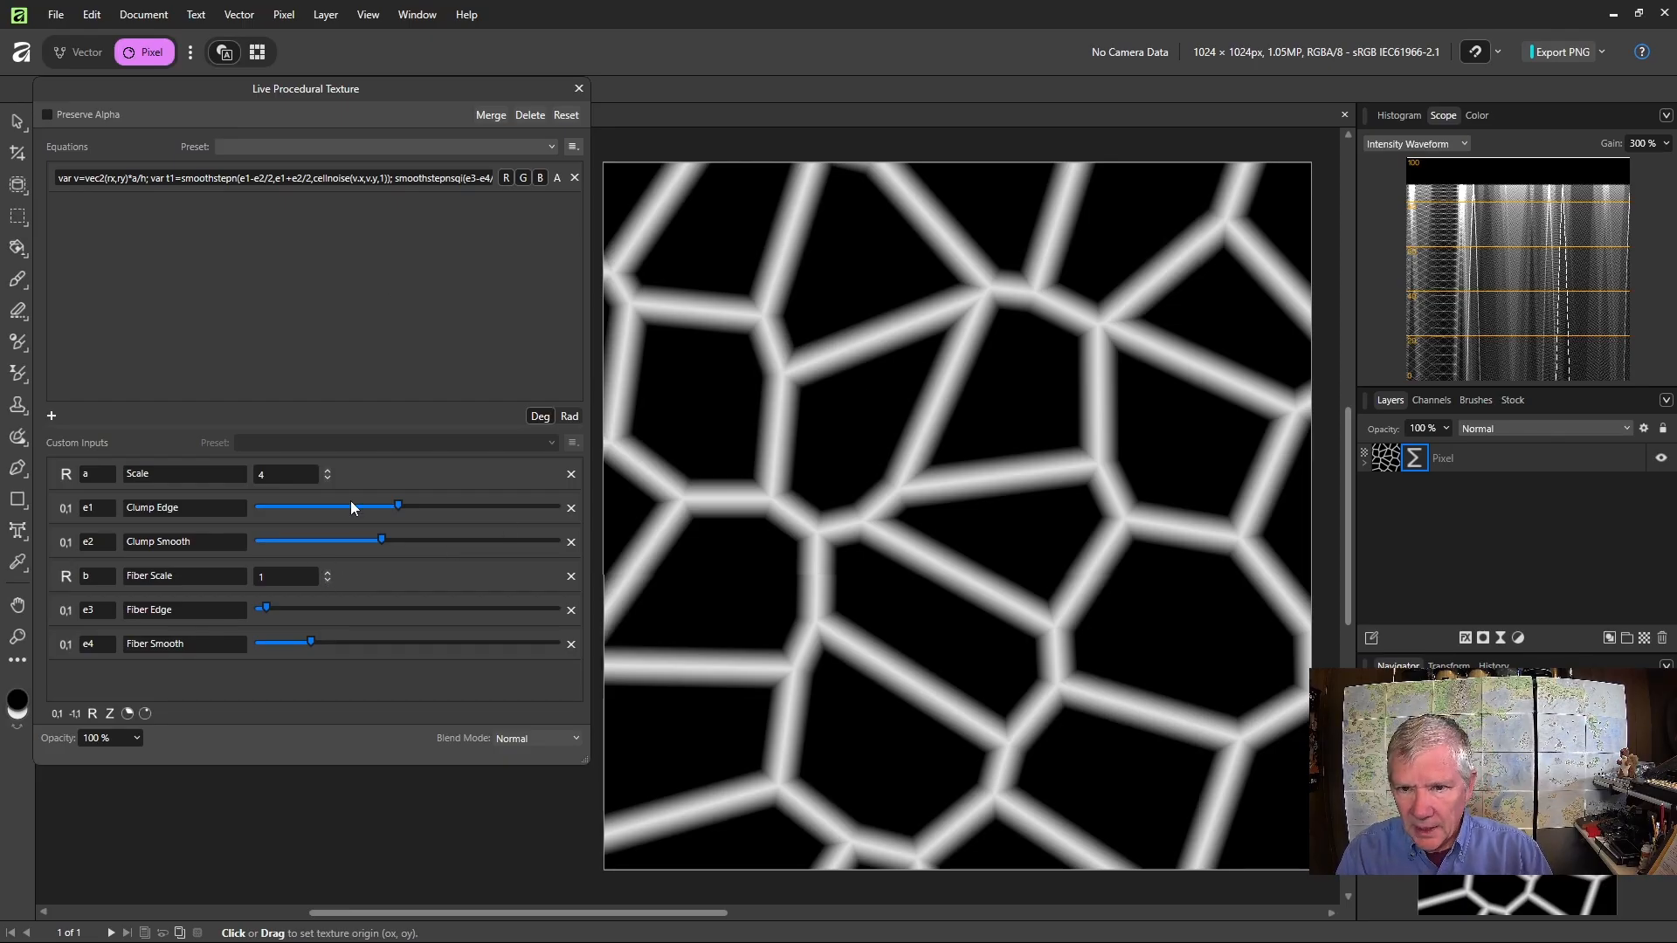
pyautogui.click(329, 573)
pyautogui.click(329, 572)
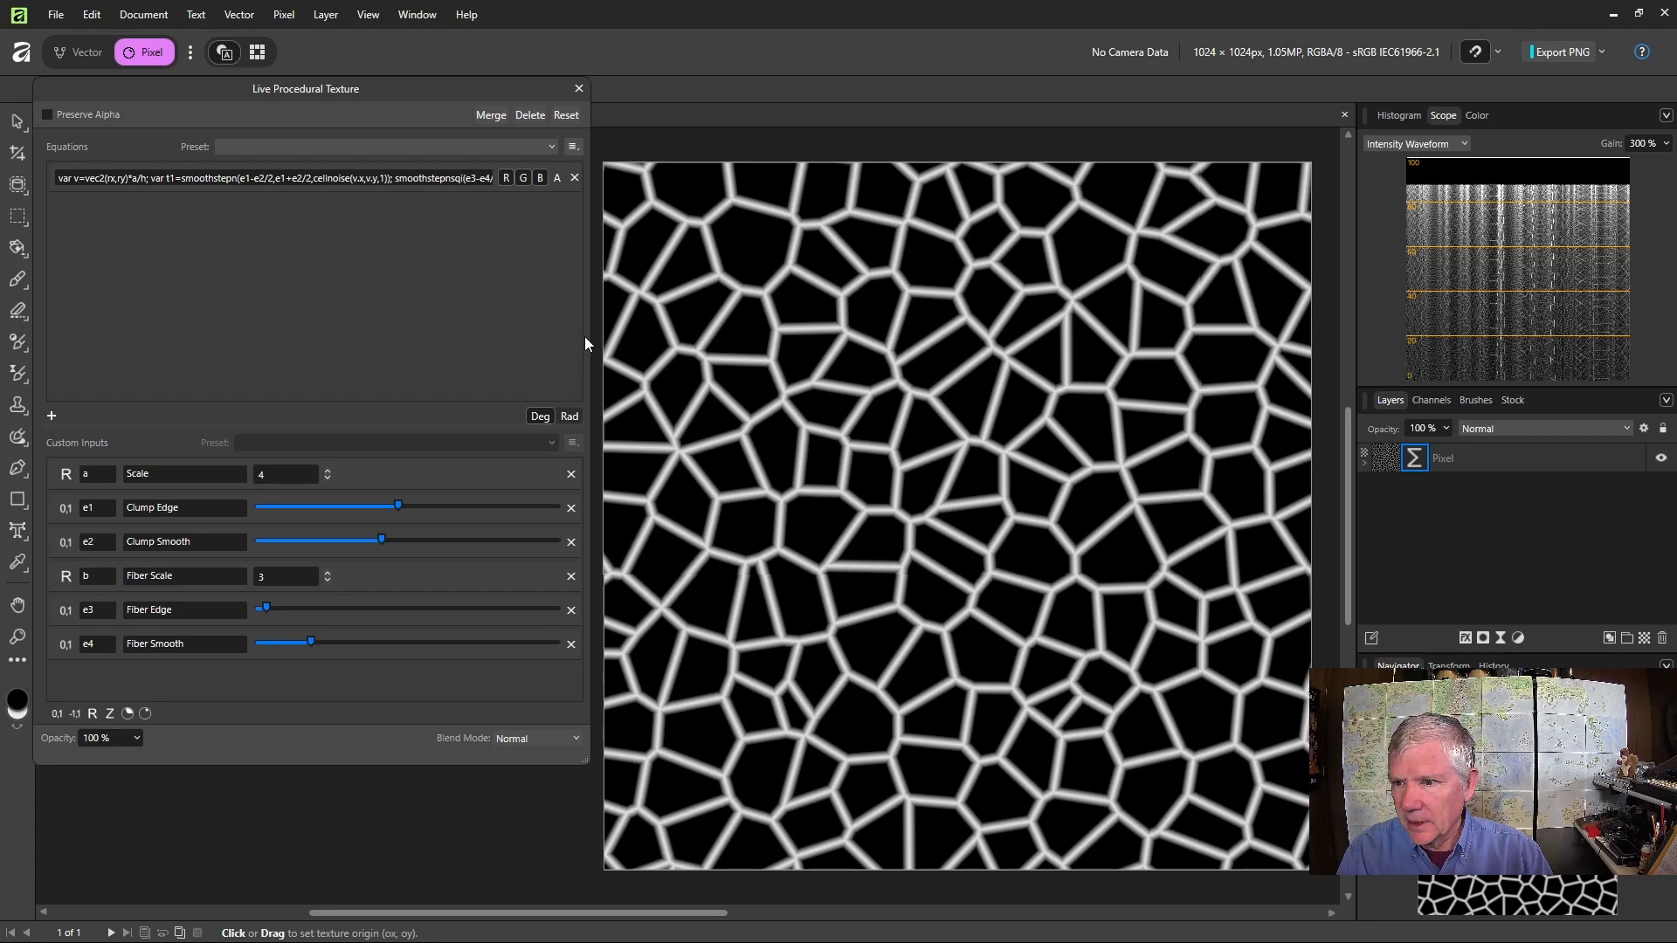
# Assign the smoothstepnsqi fiber expression to a variable with var t2=, and end the statement with a semicolon
pyautogui.moveTo(590, 336); pyautogui.dragTo(1130, 336)
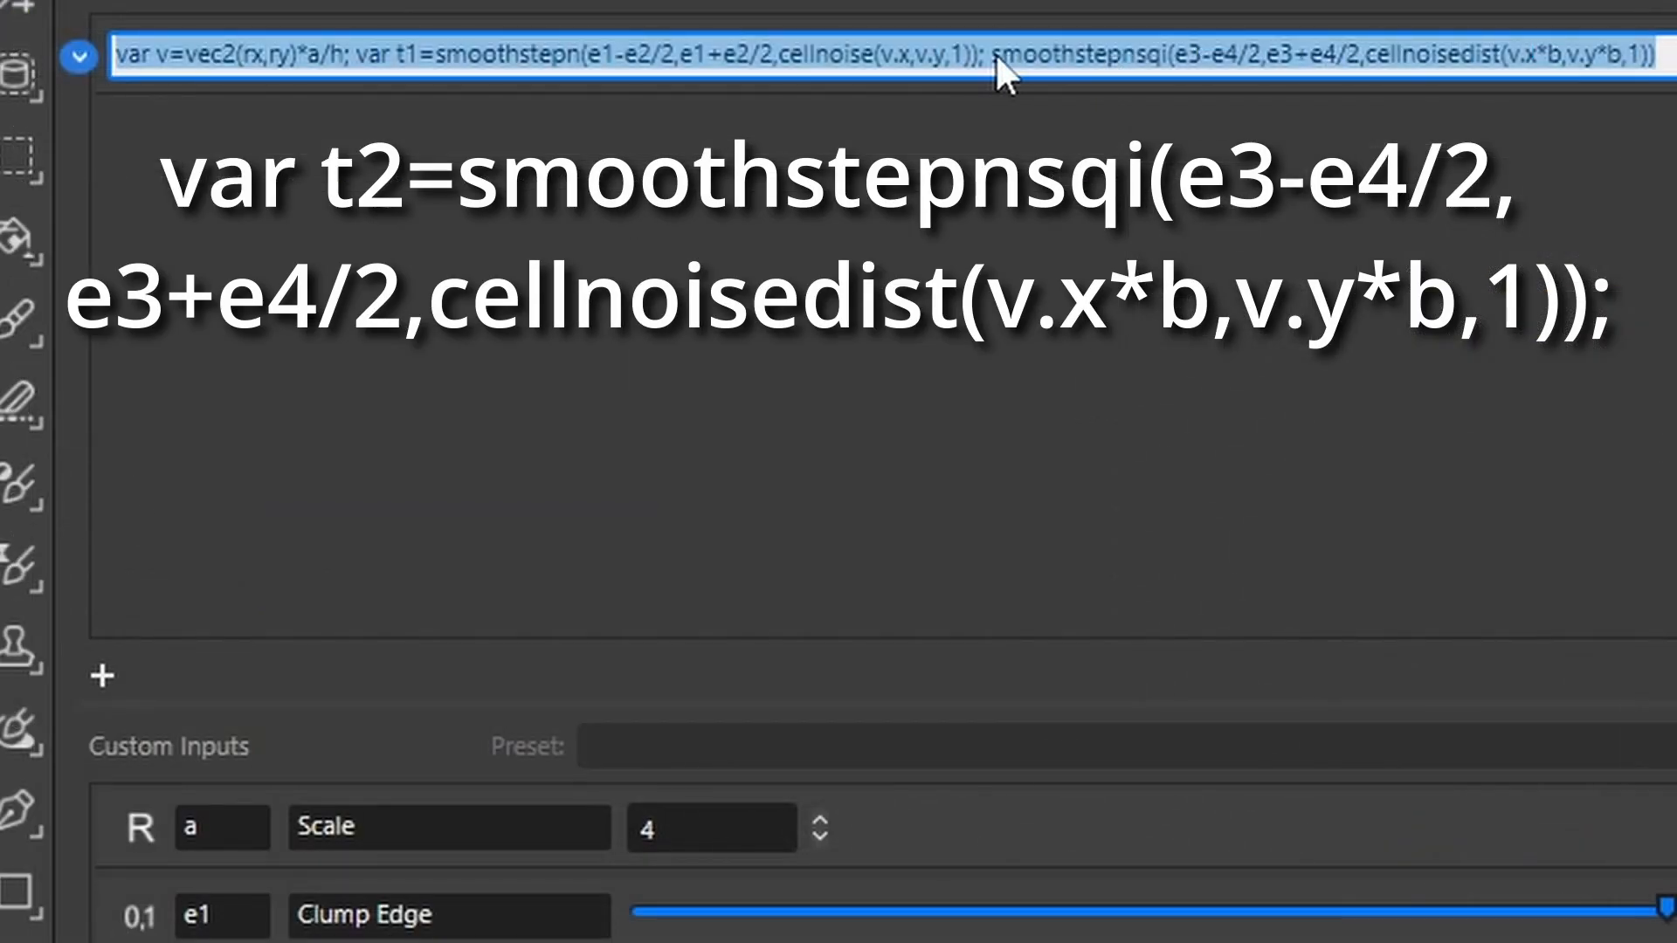
pyautogui.click(993, 54)
pyautogui.write('var t2')
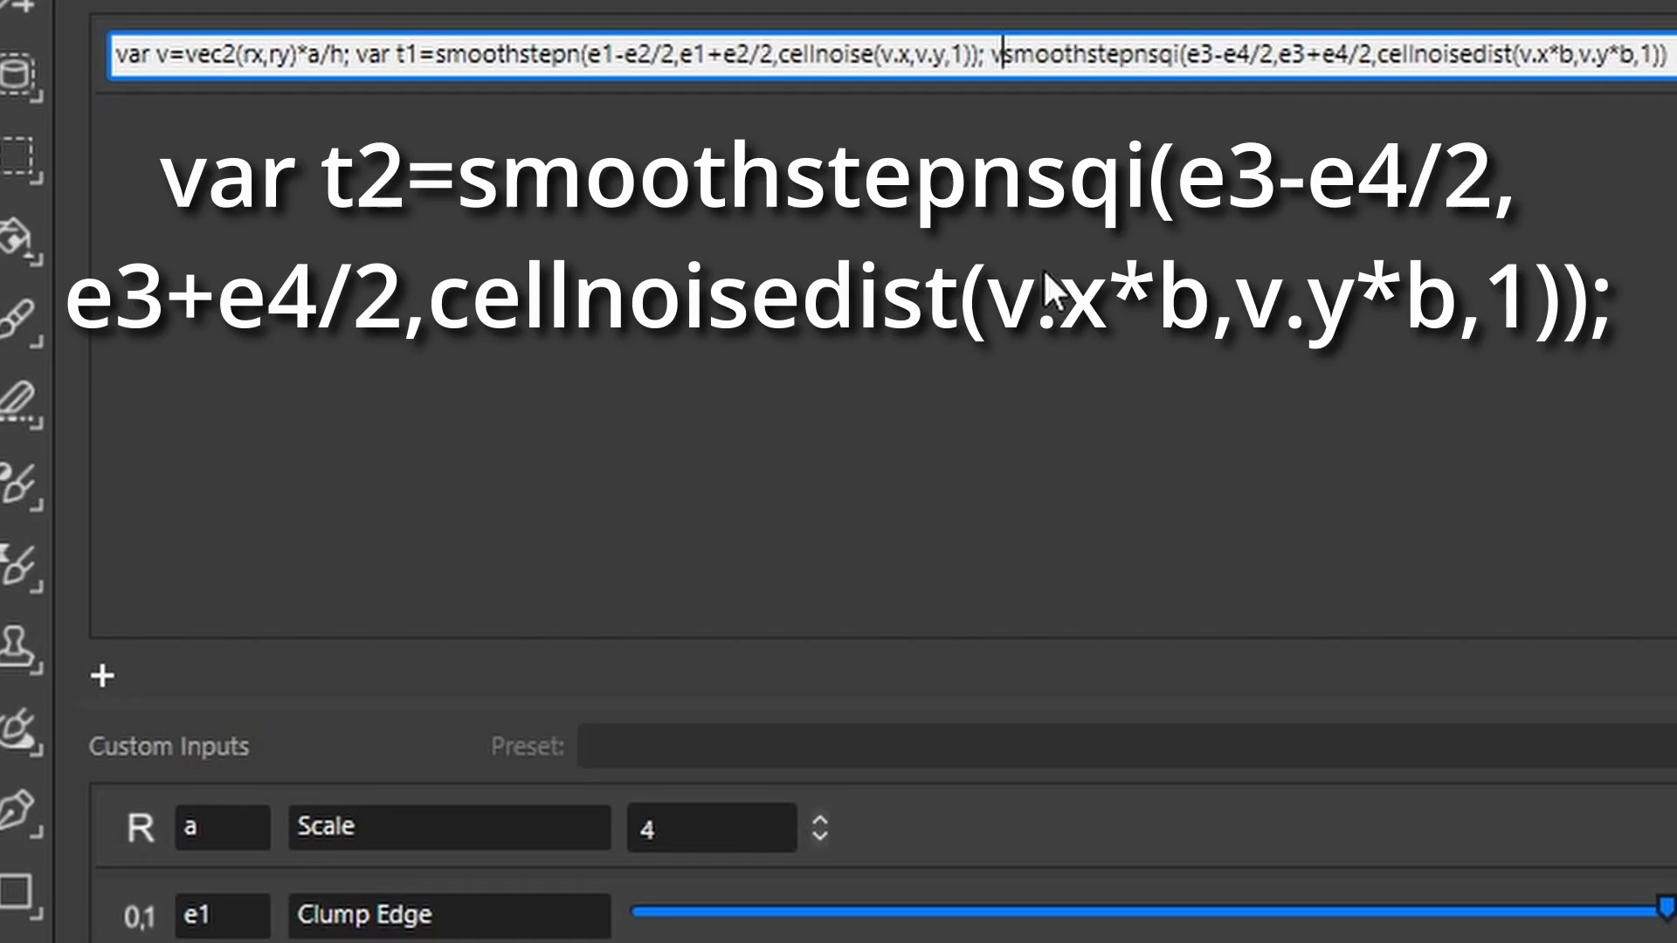
pyautogui.write('=')
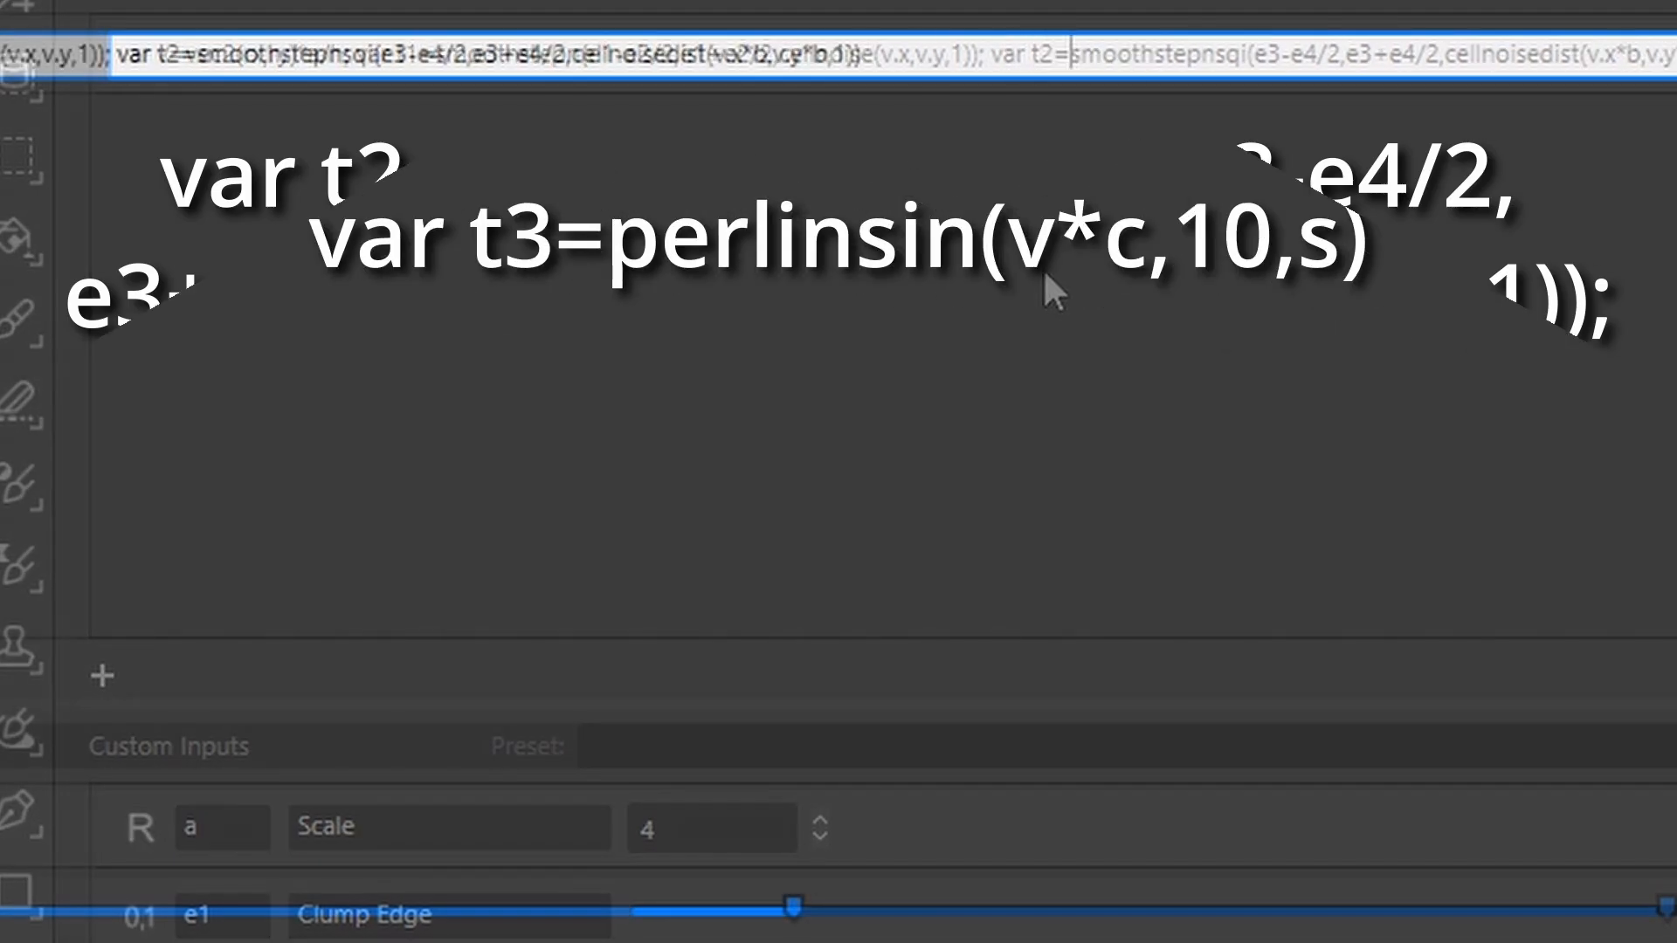
pyautogui.press('End')
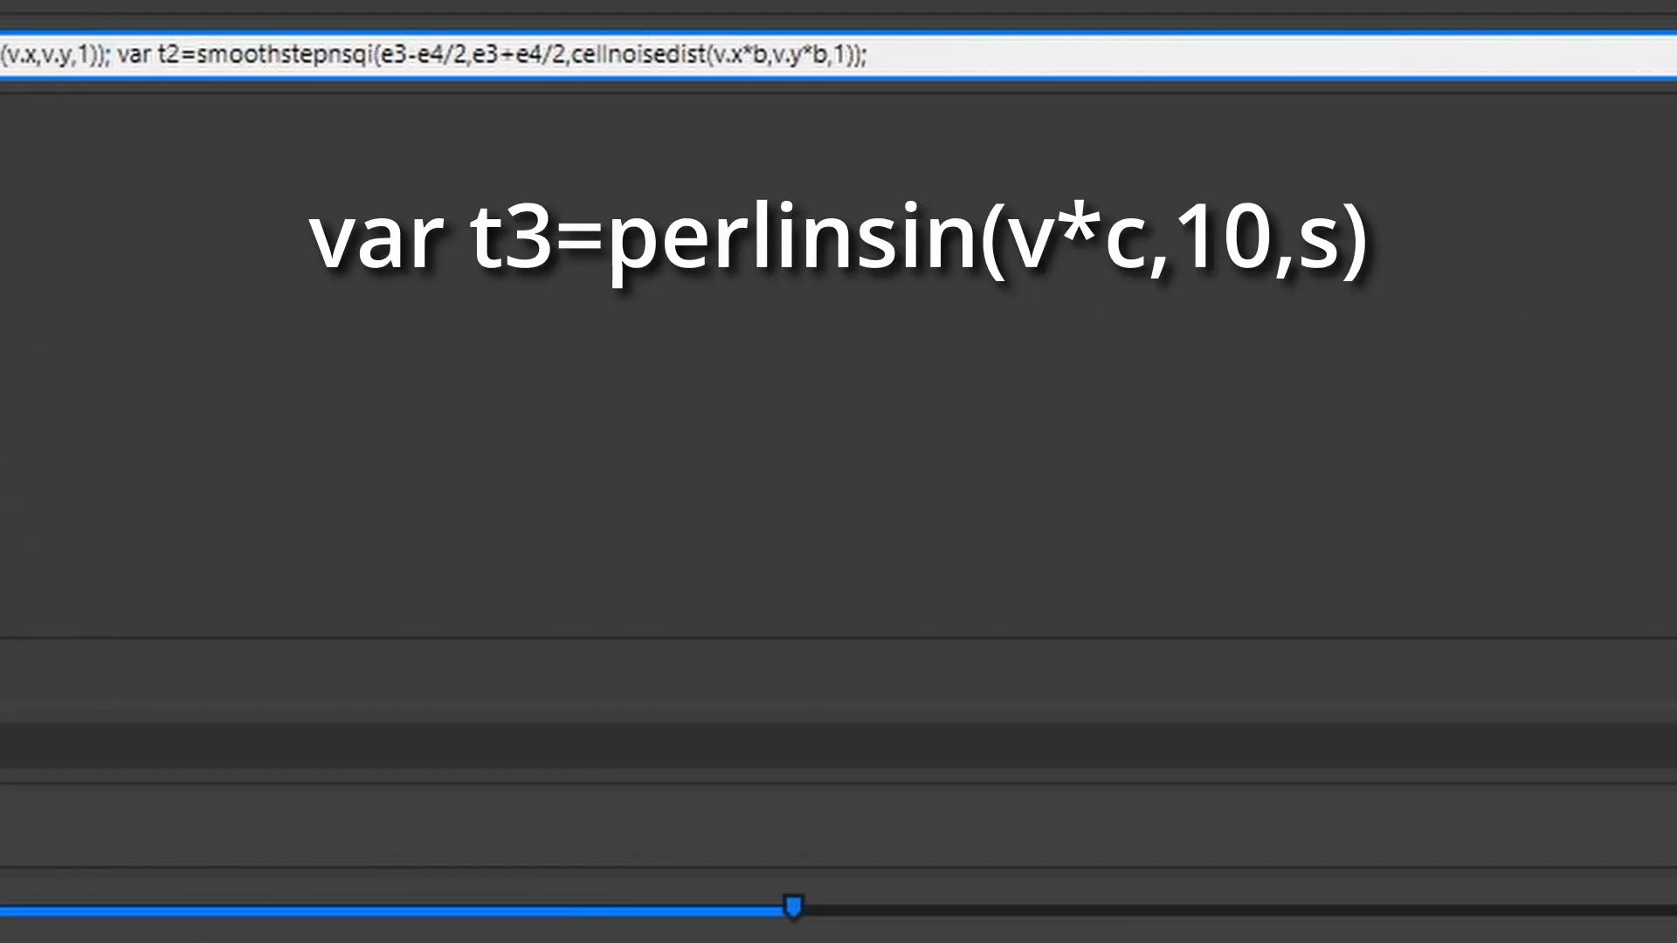
# Append var t3=perlinsin(v*c,10,s) to the end of the equation
pyautogui.write('var t3=perlin')
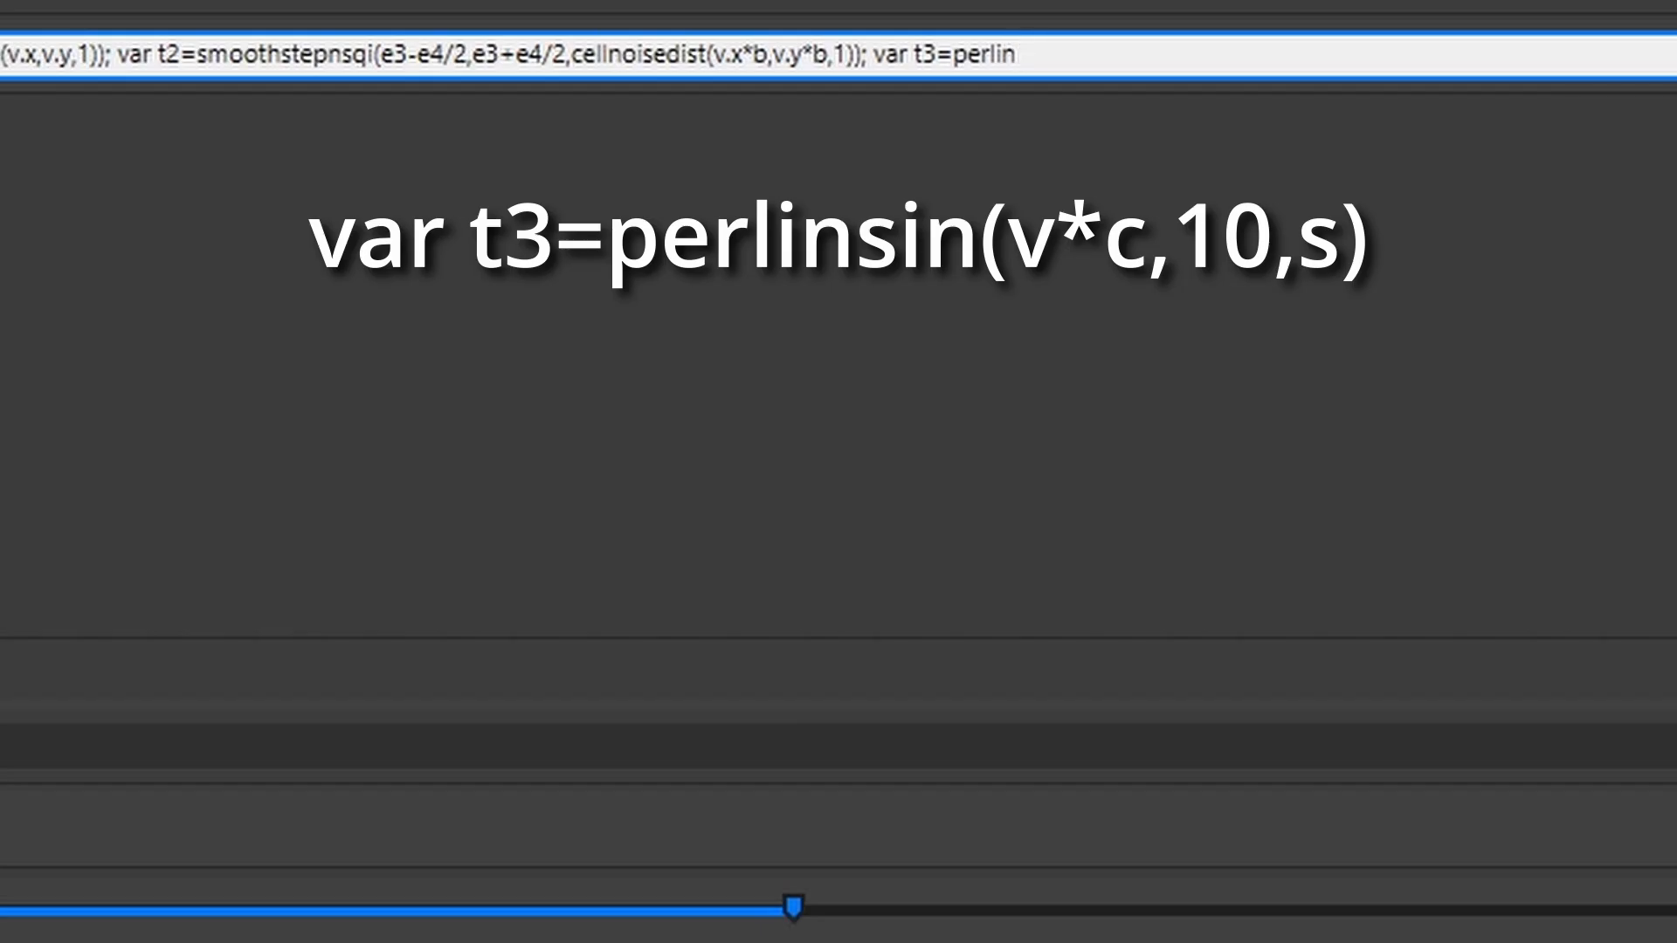
pyautogui.write('sin(')
pyautogui.write('v*c,10')
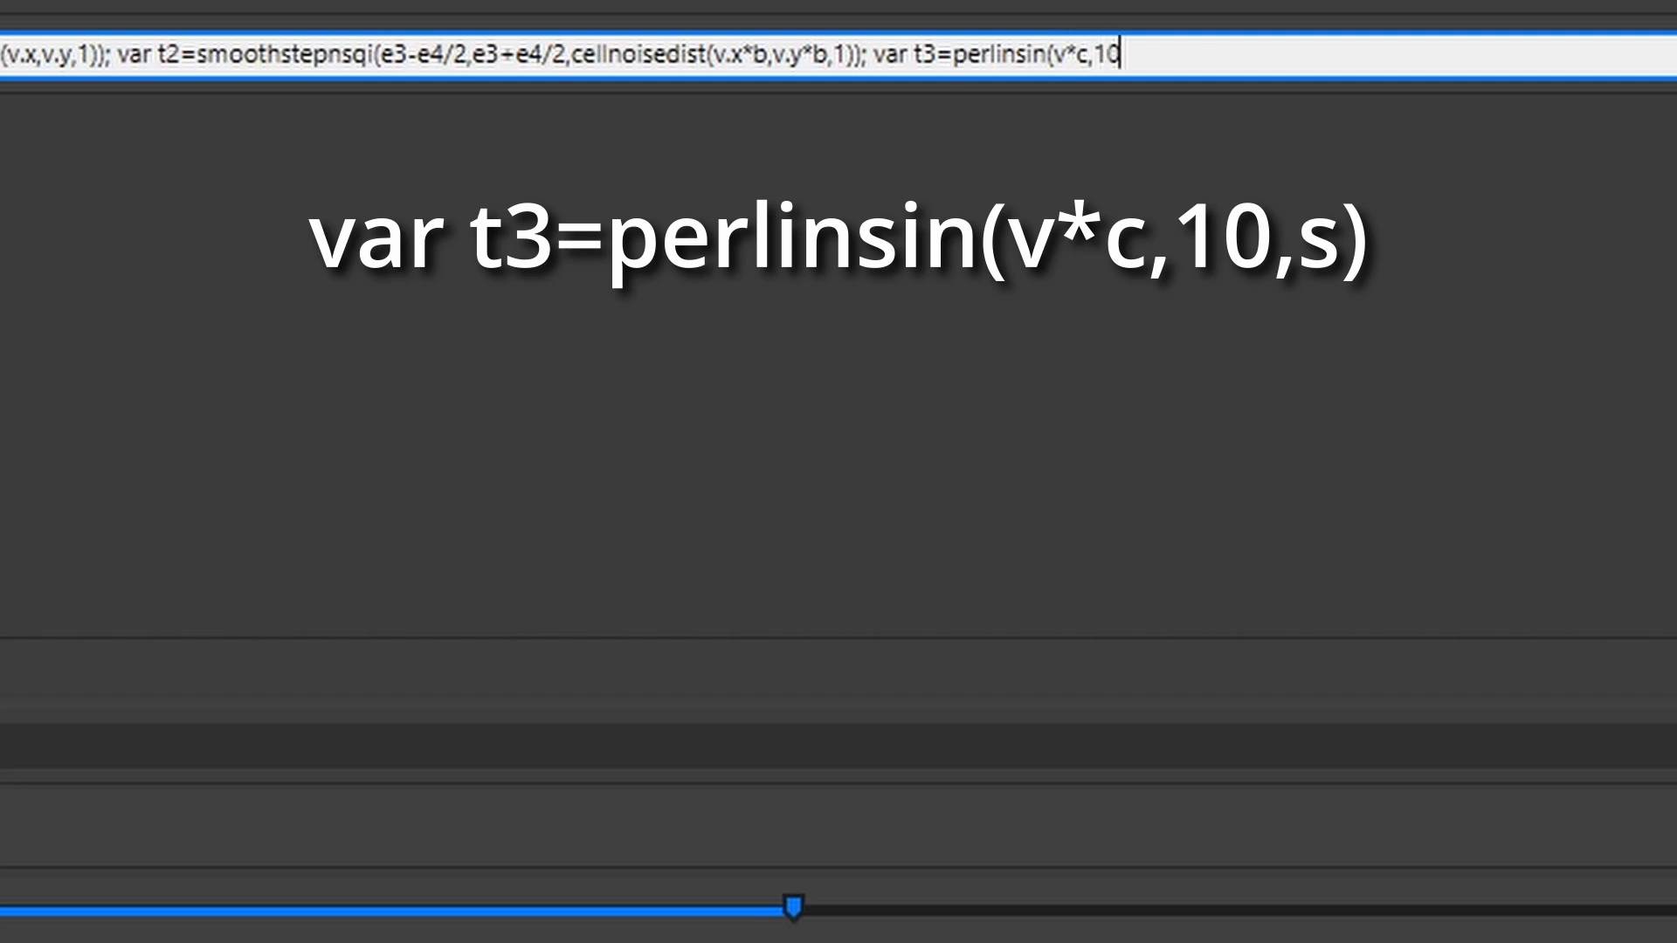
pyautogui.write(',s)')
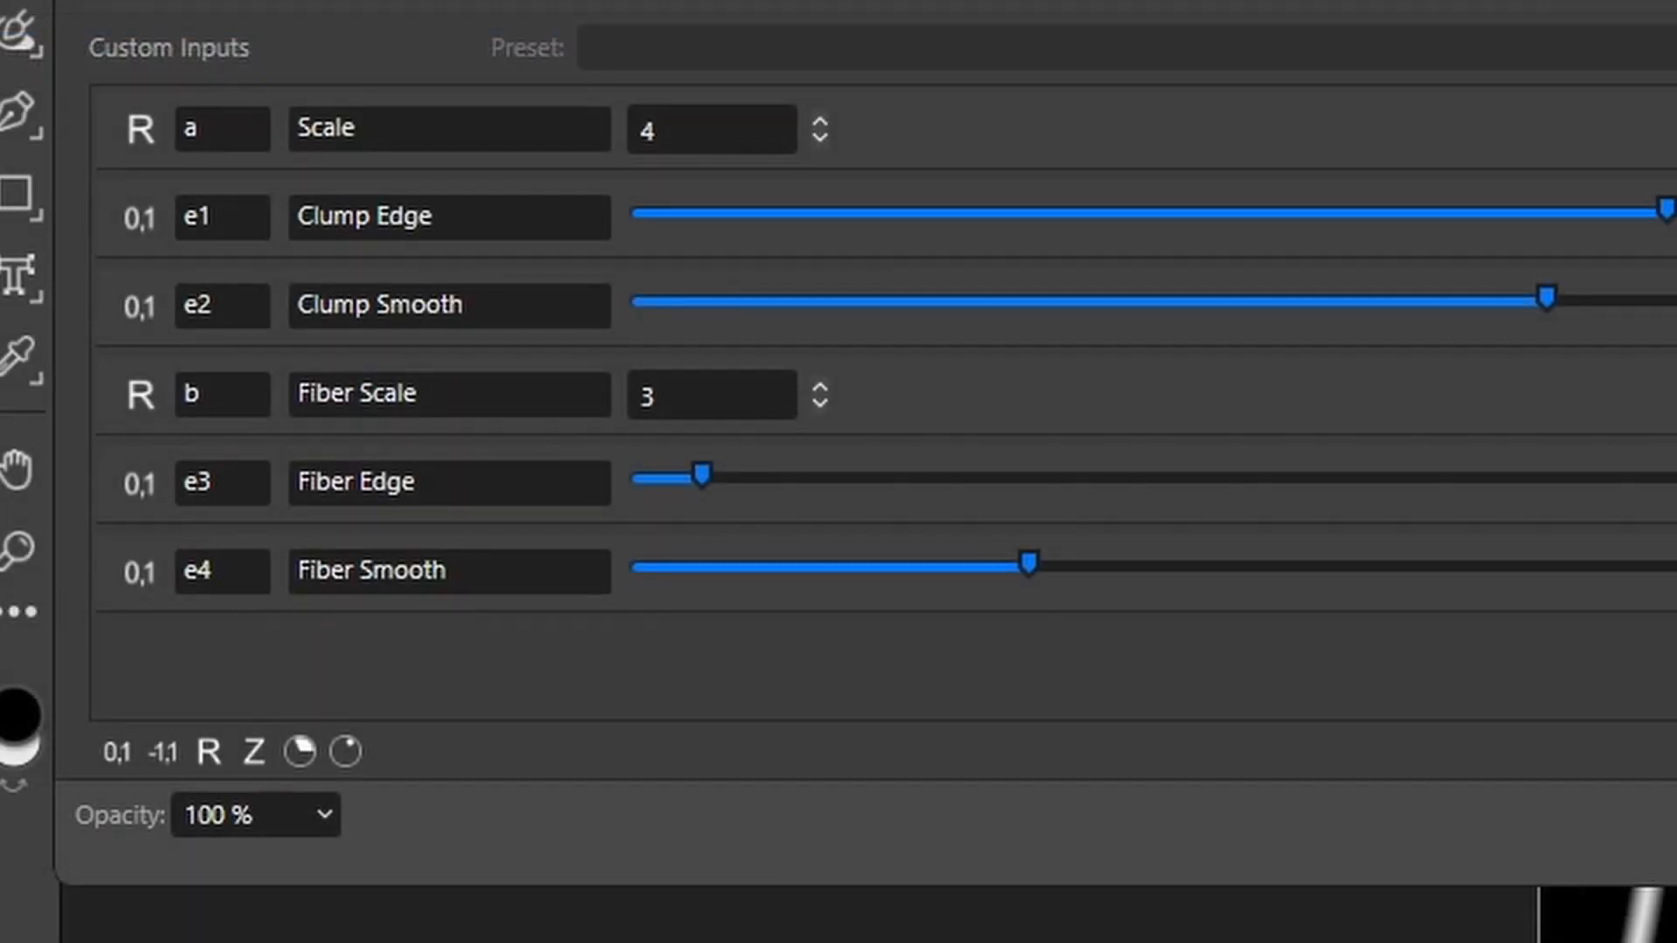
# Add a real-number custom input c, describe it as Perlin Scale and set its value to 2
pyautogui.click(208, 751)
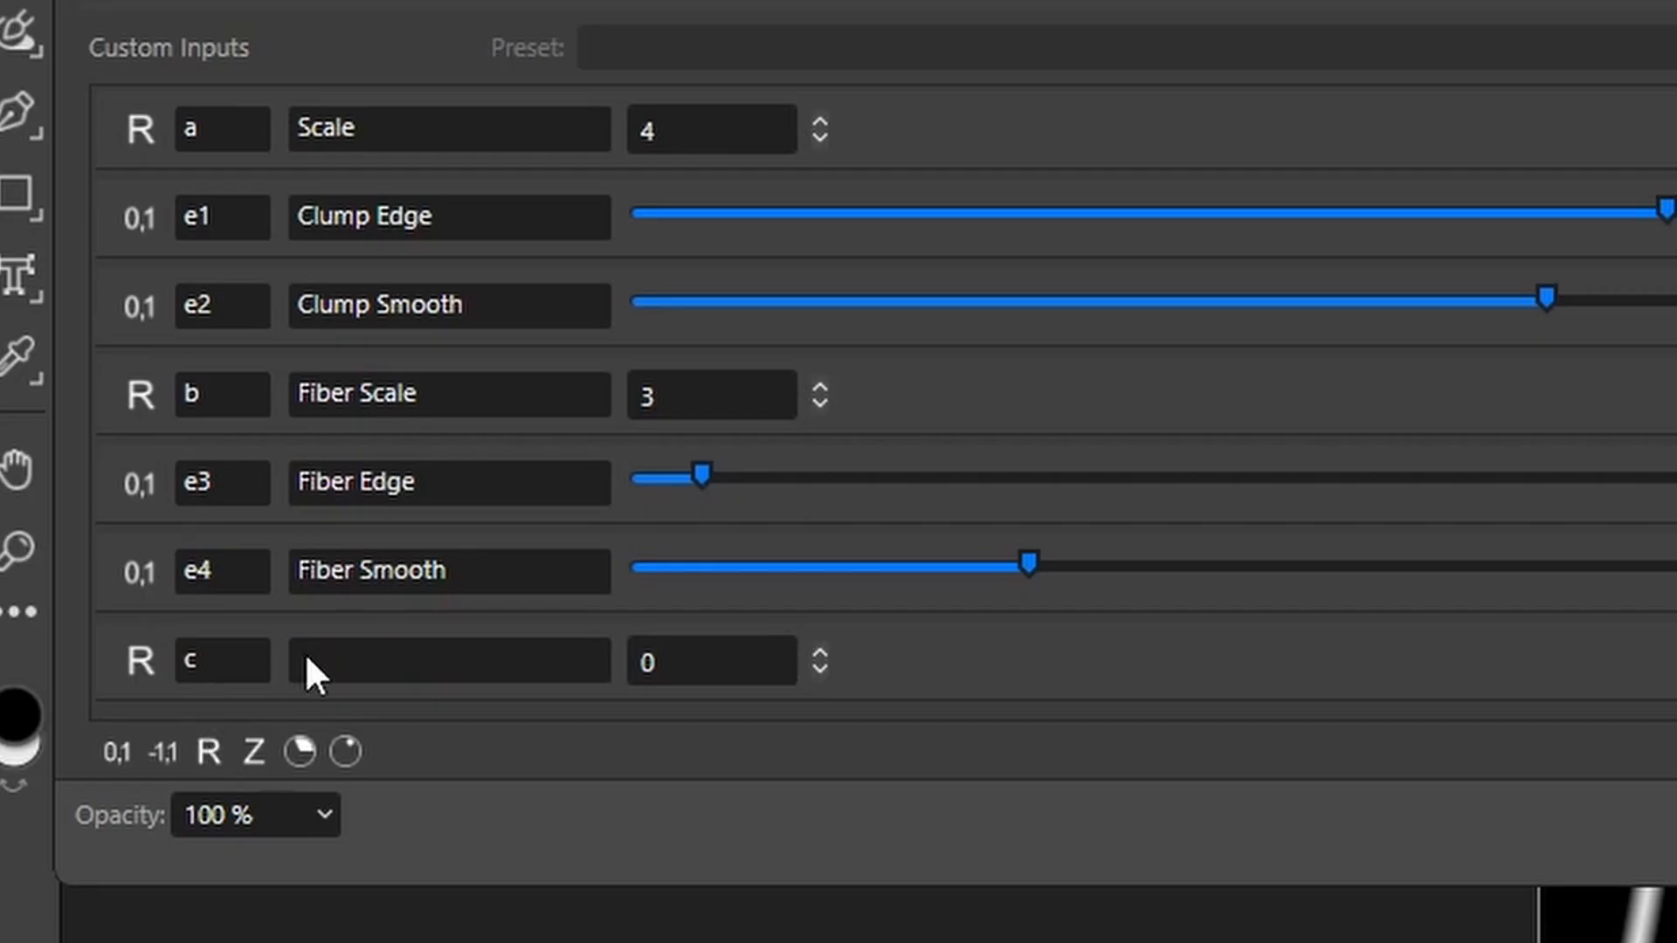
pyautogui.click(428, 663)
pyautogui.write('P')
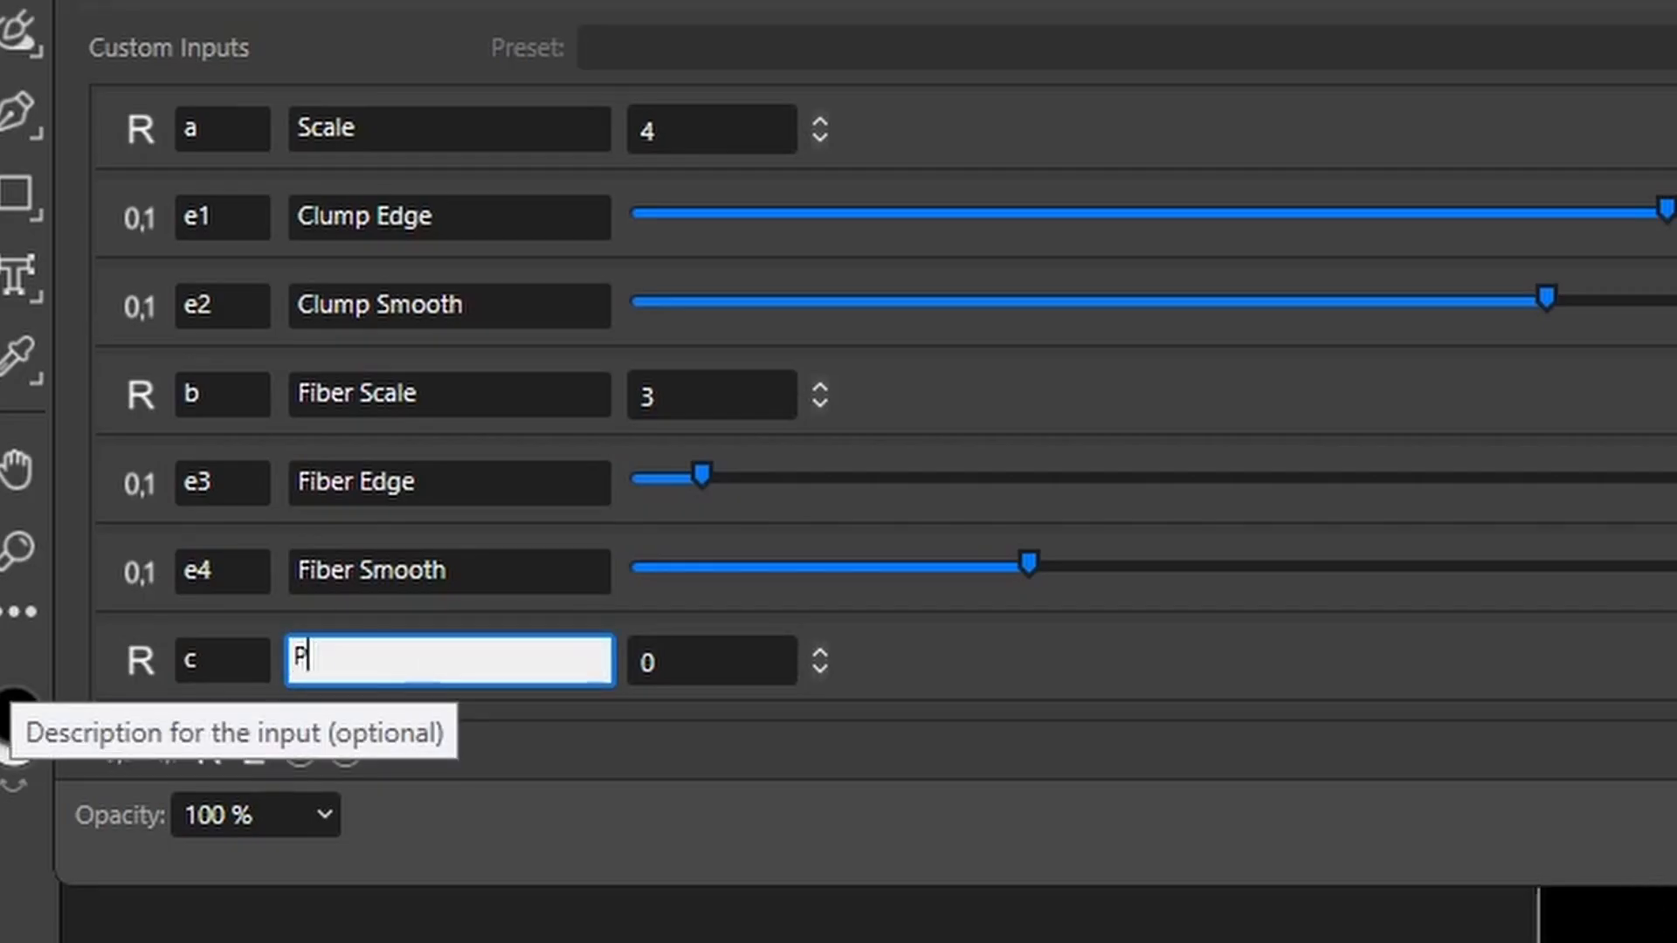
pyautogui.write('erlin Sca')
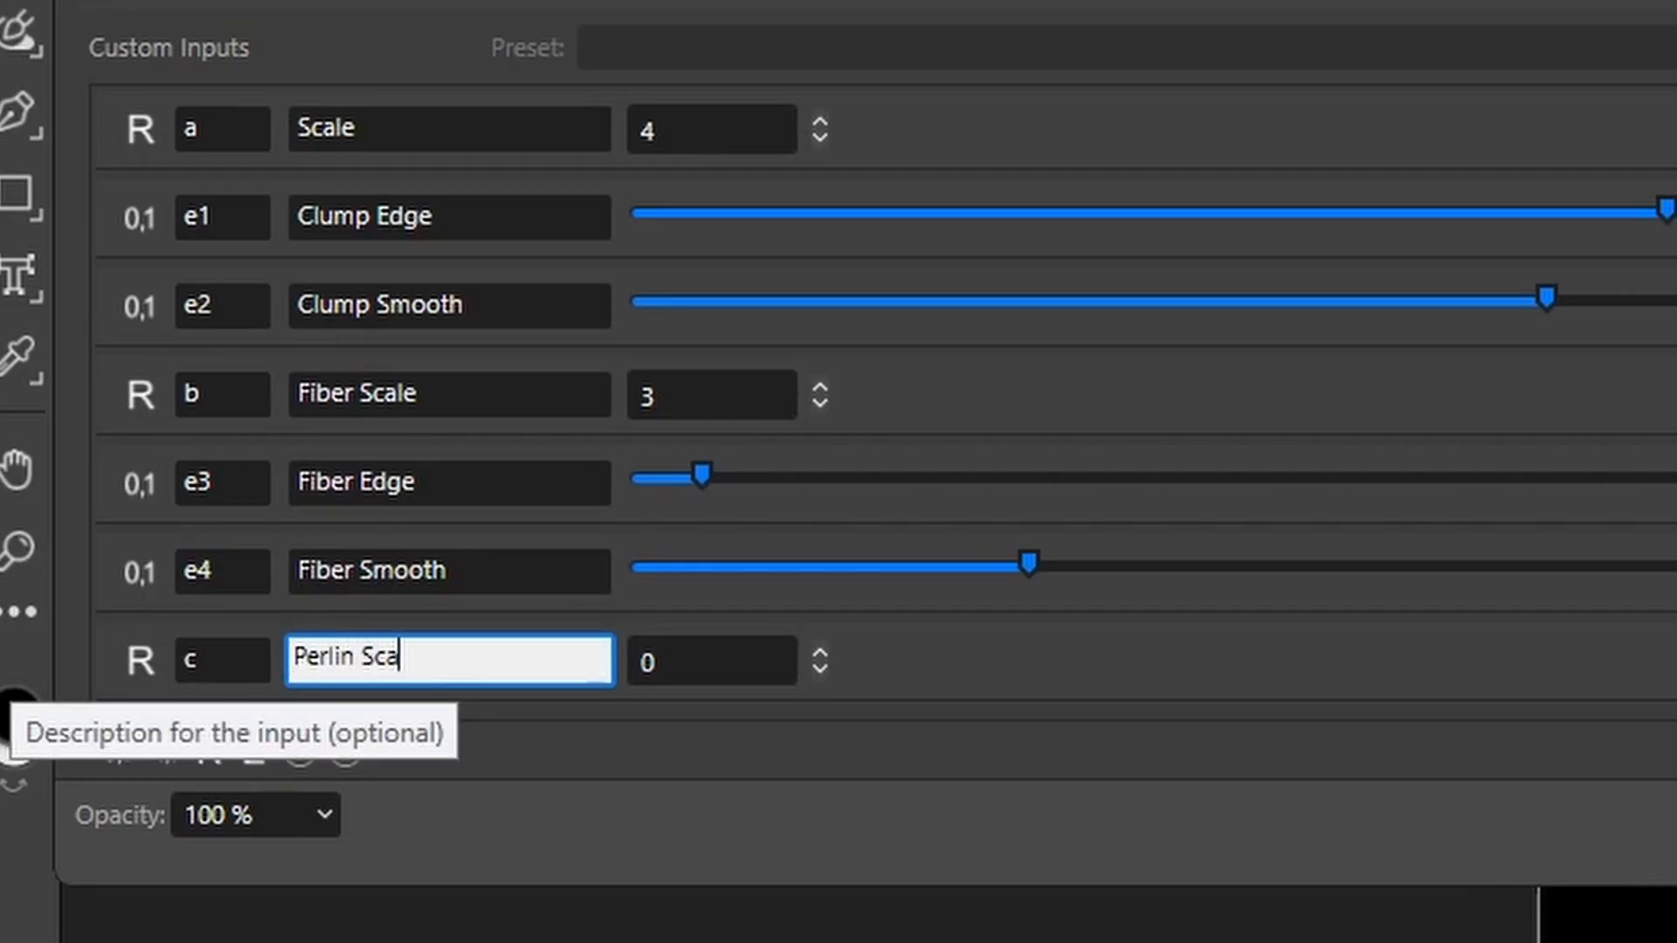
pyautogui.write('le')
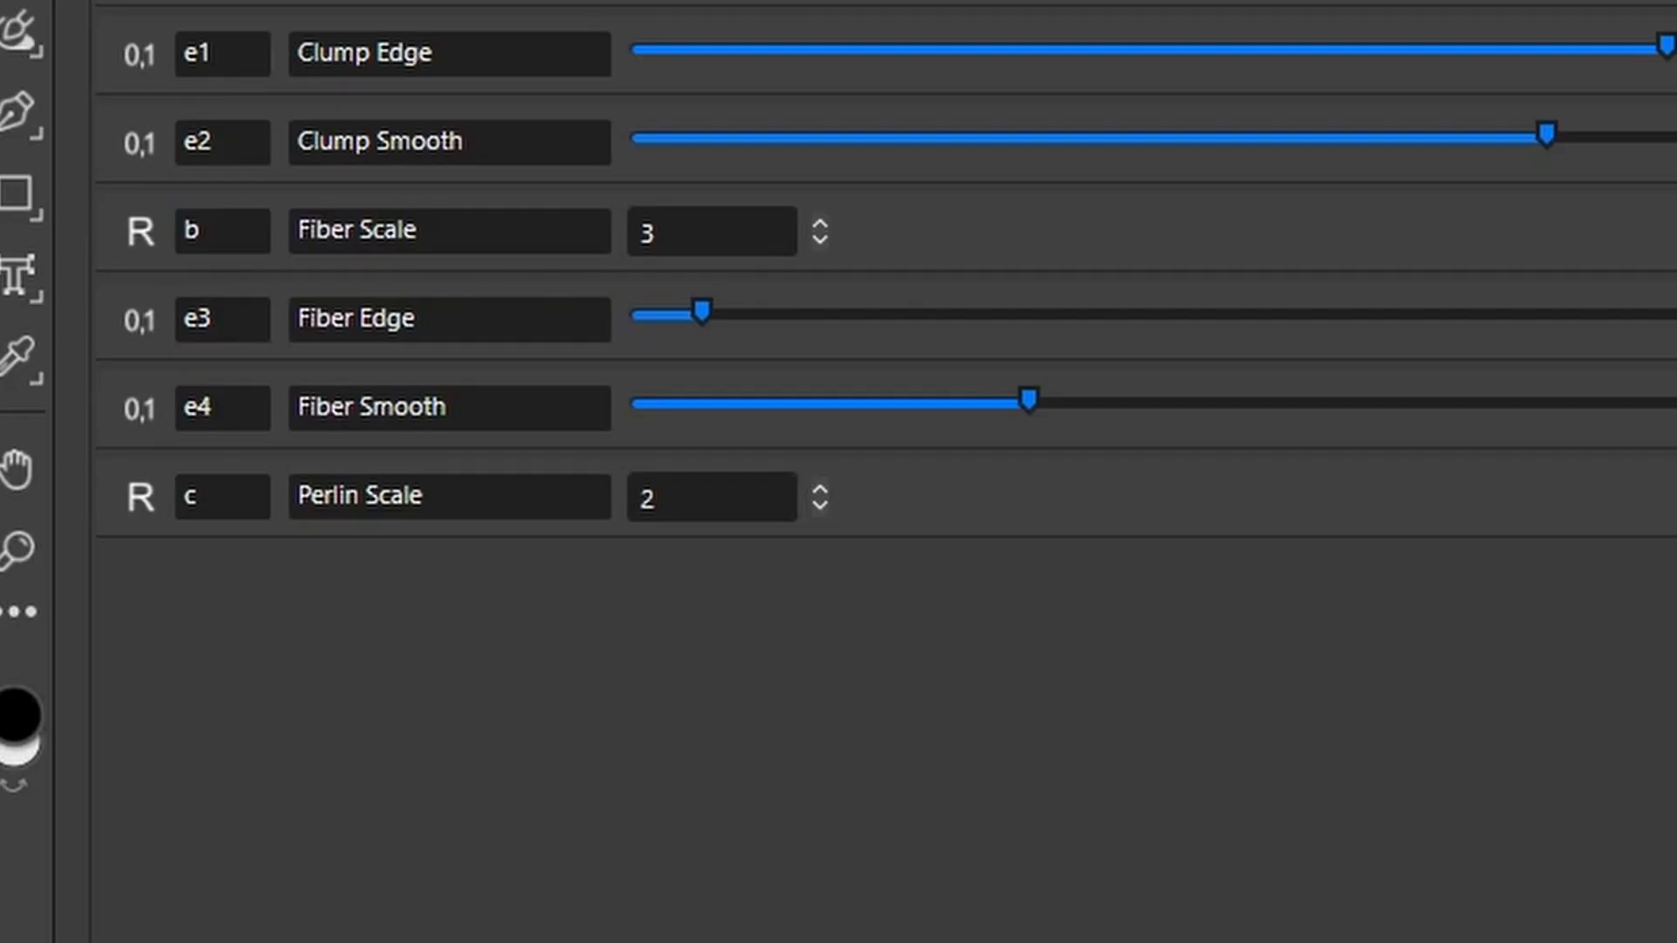
# Rename the new 0 to 1 custom input d as s and describe it as Perlin Smooth
pyautogui.doubleClick(220, 572)
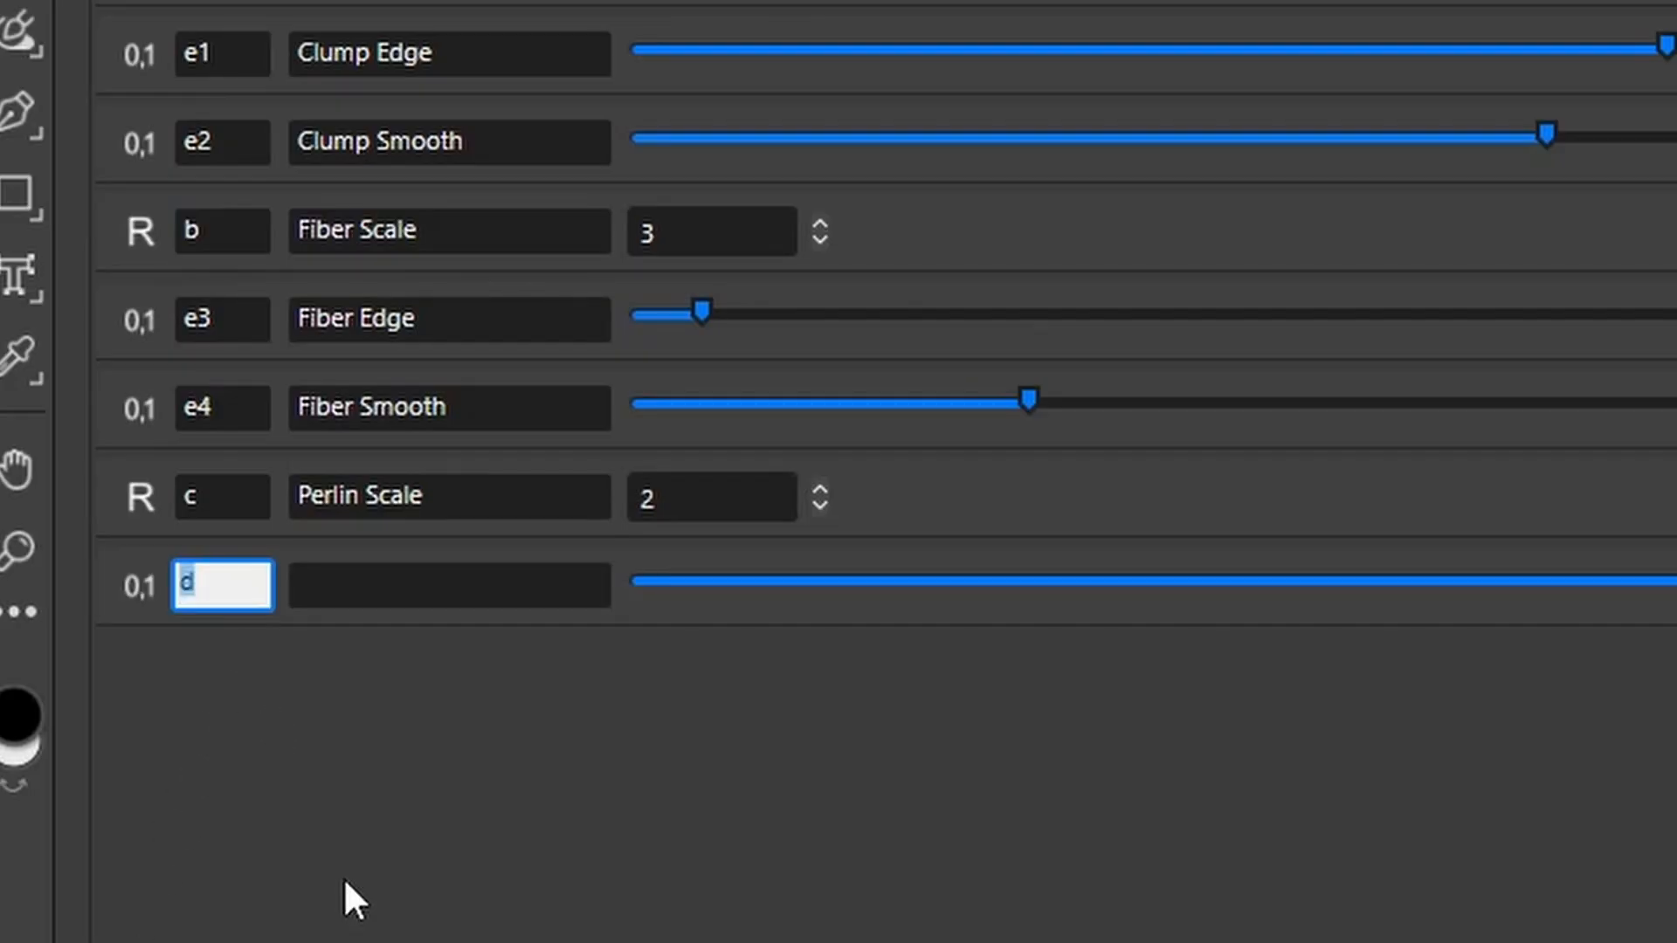
pyautogui.write('s')
pyautogui.click(339, 597)
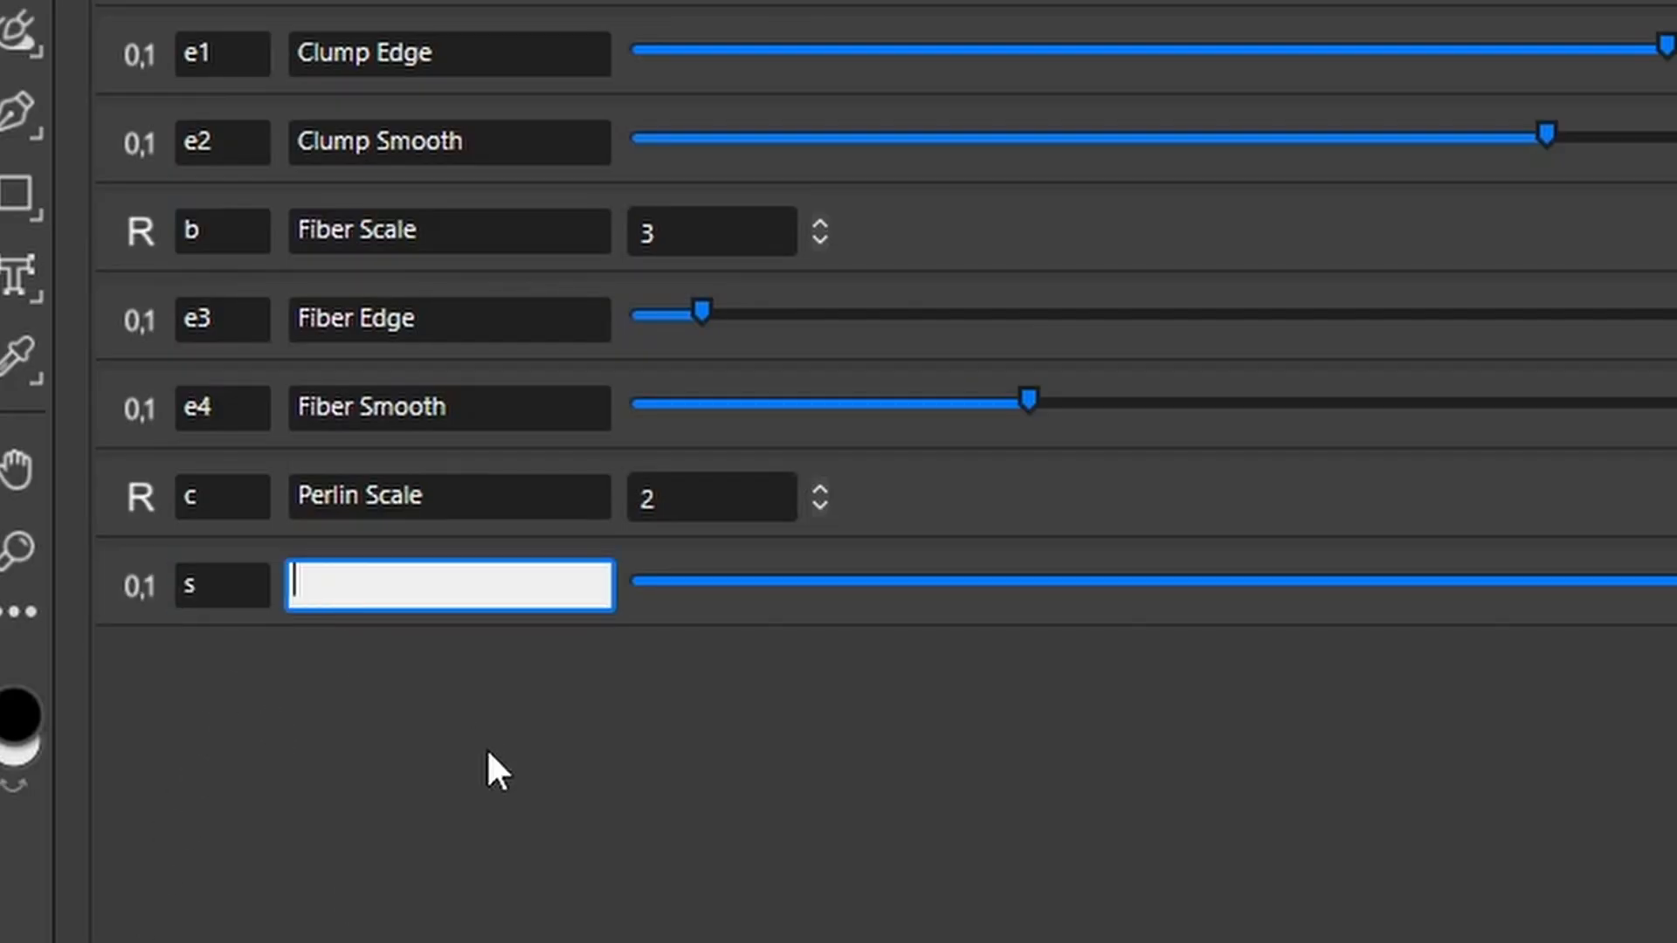
pyautogui.write('Perlin Smooth')
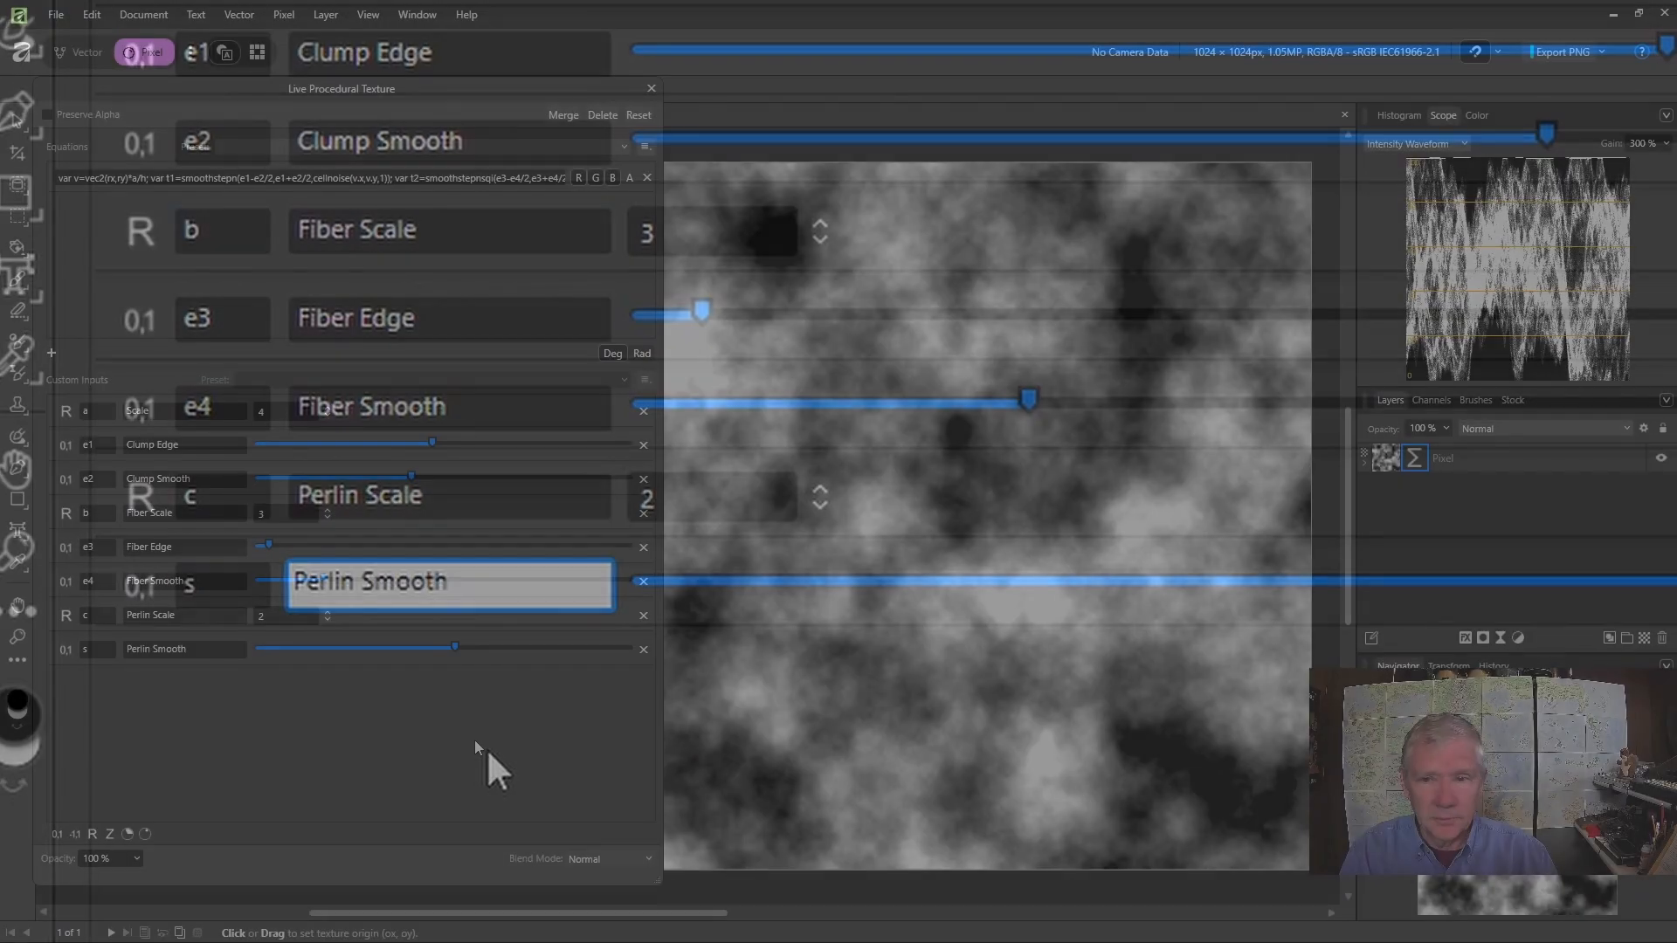
pyautogui.press('Return')
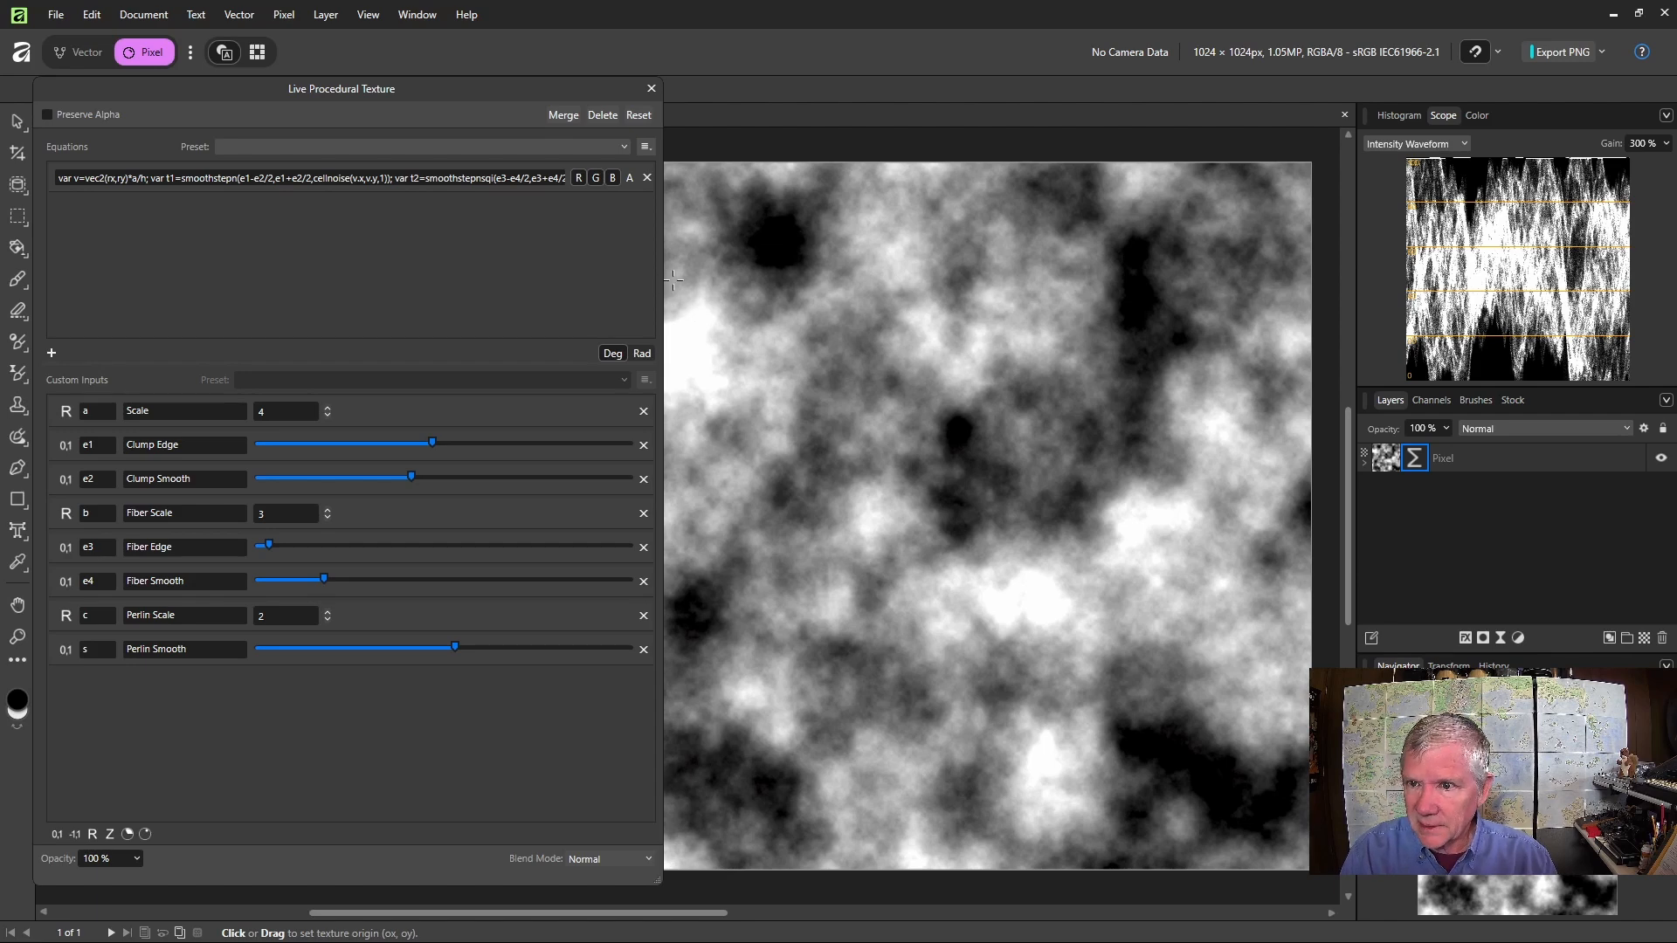
# Insert +tr*udirsc(v*c*ts) after v*c inside the perlinsin function of the t3 equation
pyautogui.moveTo(661, 274); pyautogui.dragTo(998, 274)
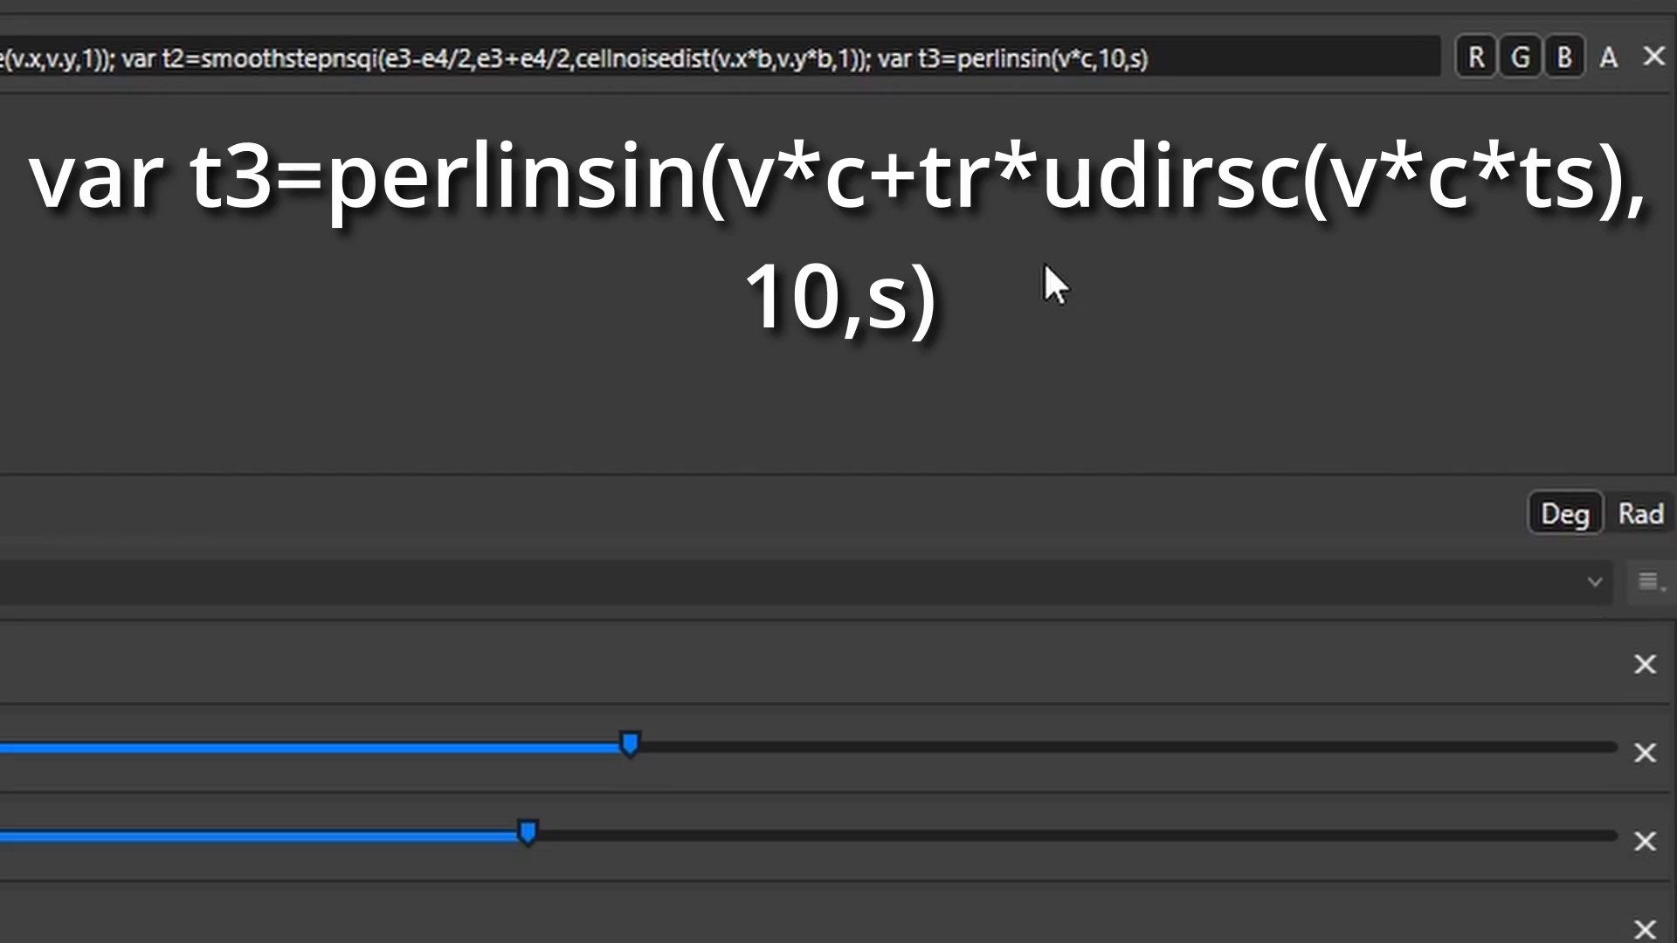
pyautogui.click(1092, 61)
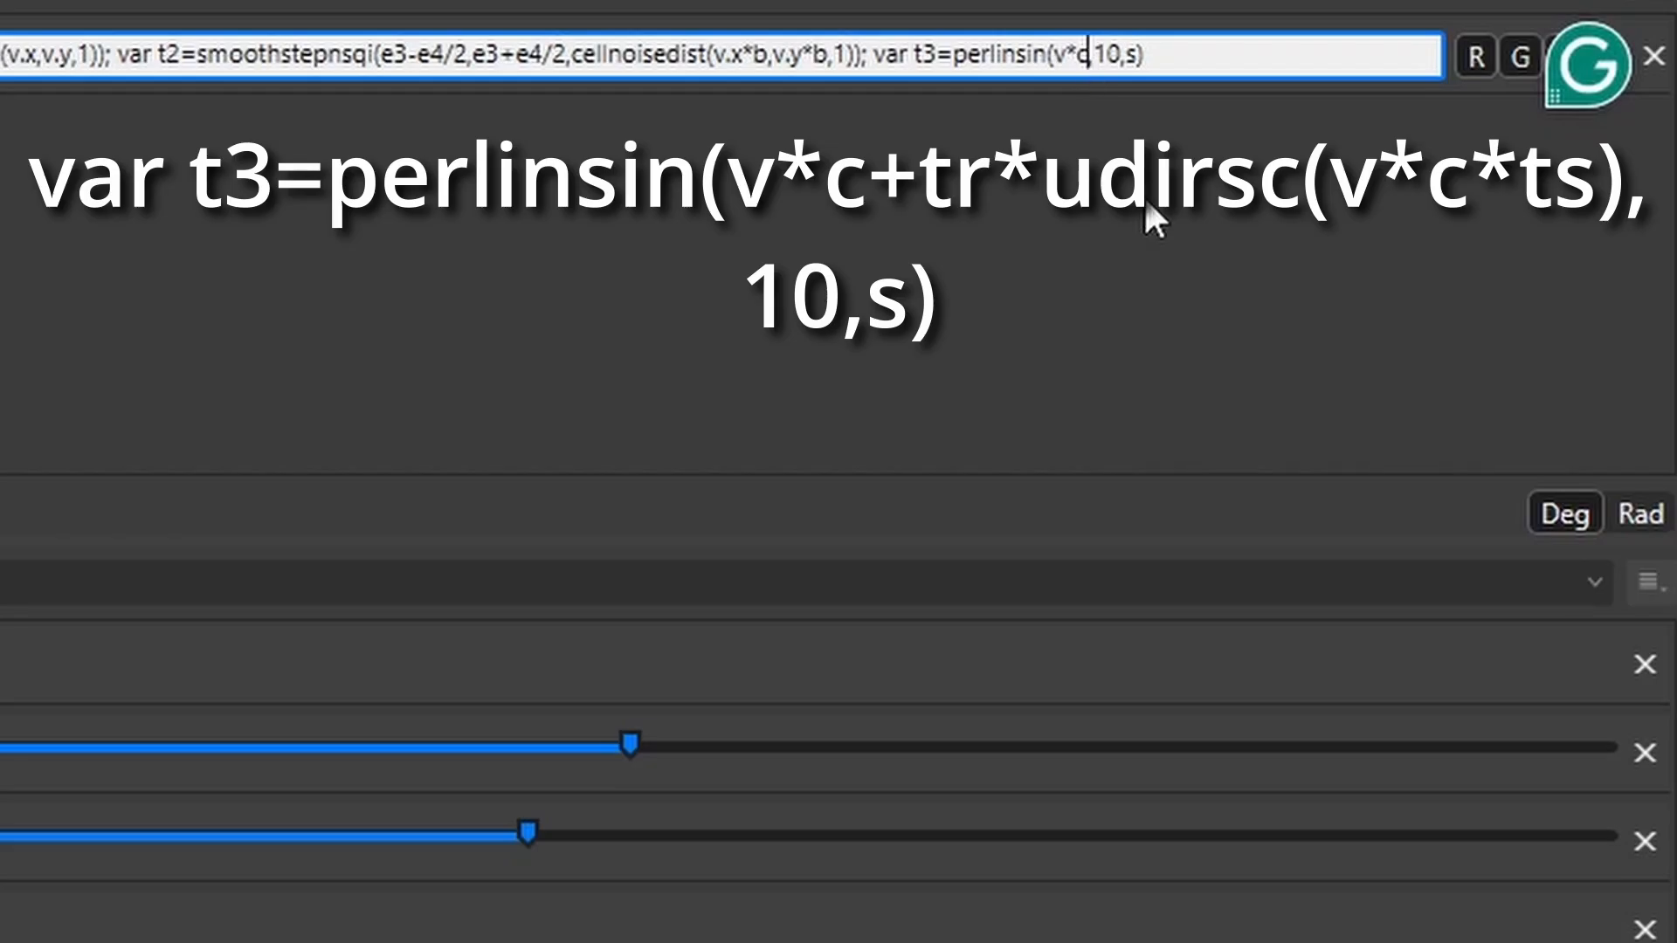
pyautogui.write('+tr')
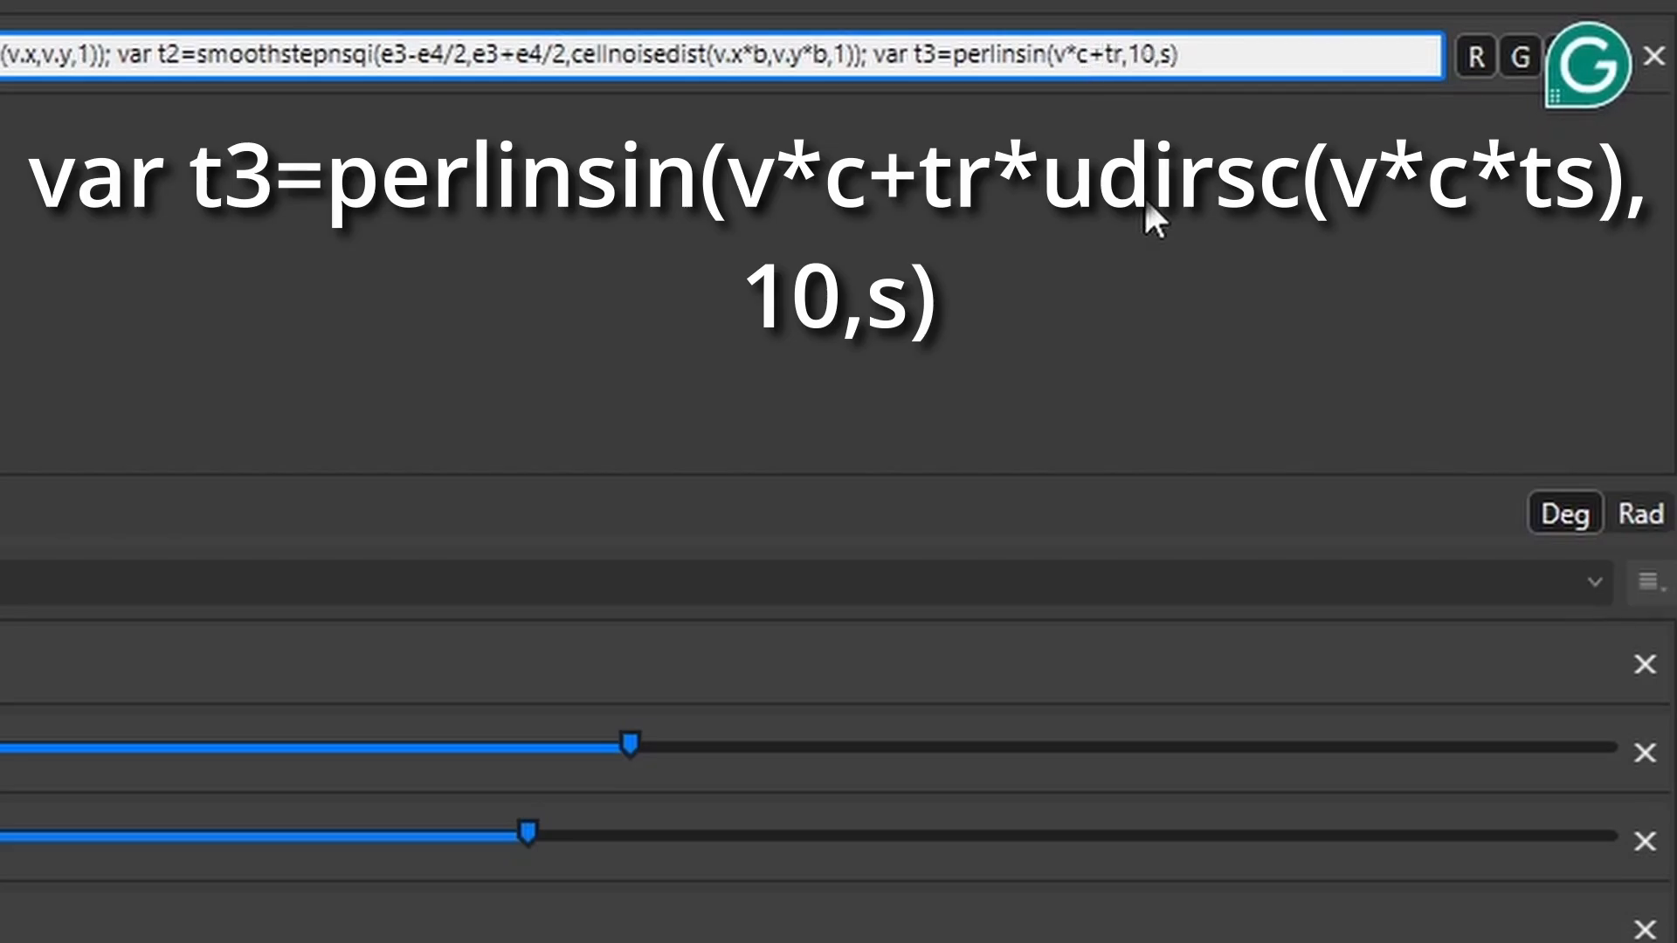
pyautogui.write('*udi')
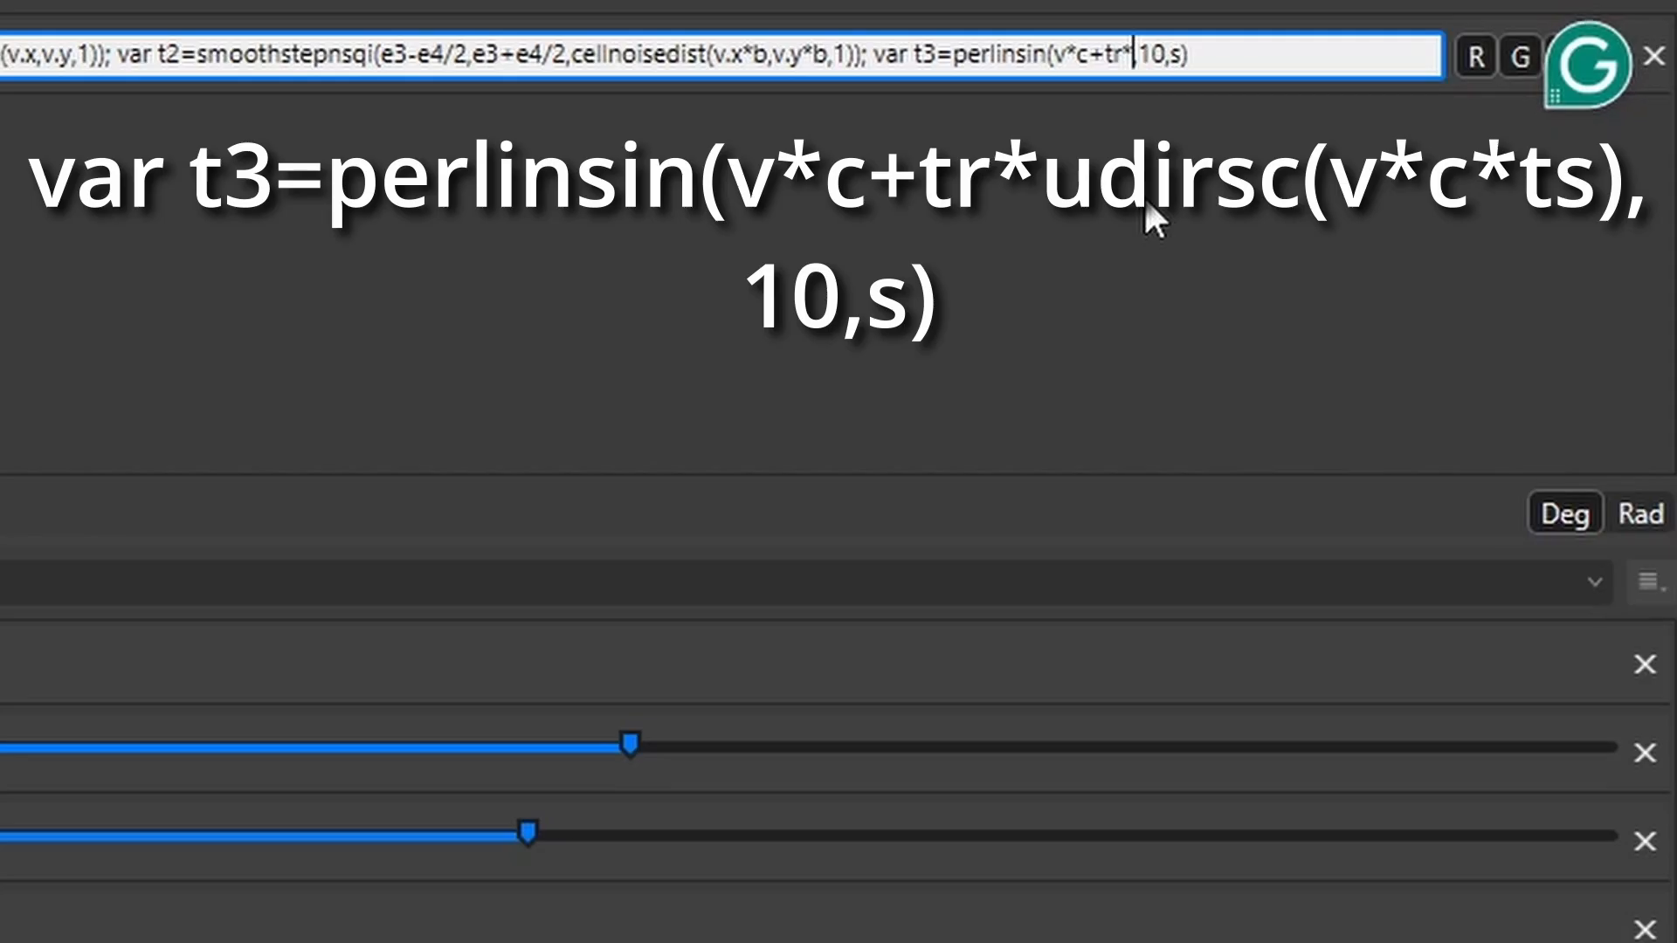
pyautogui.write('rsc')
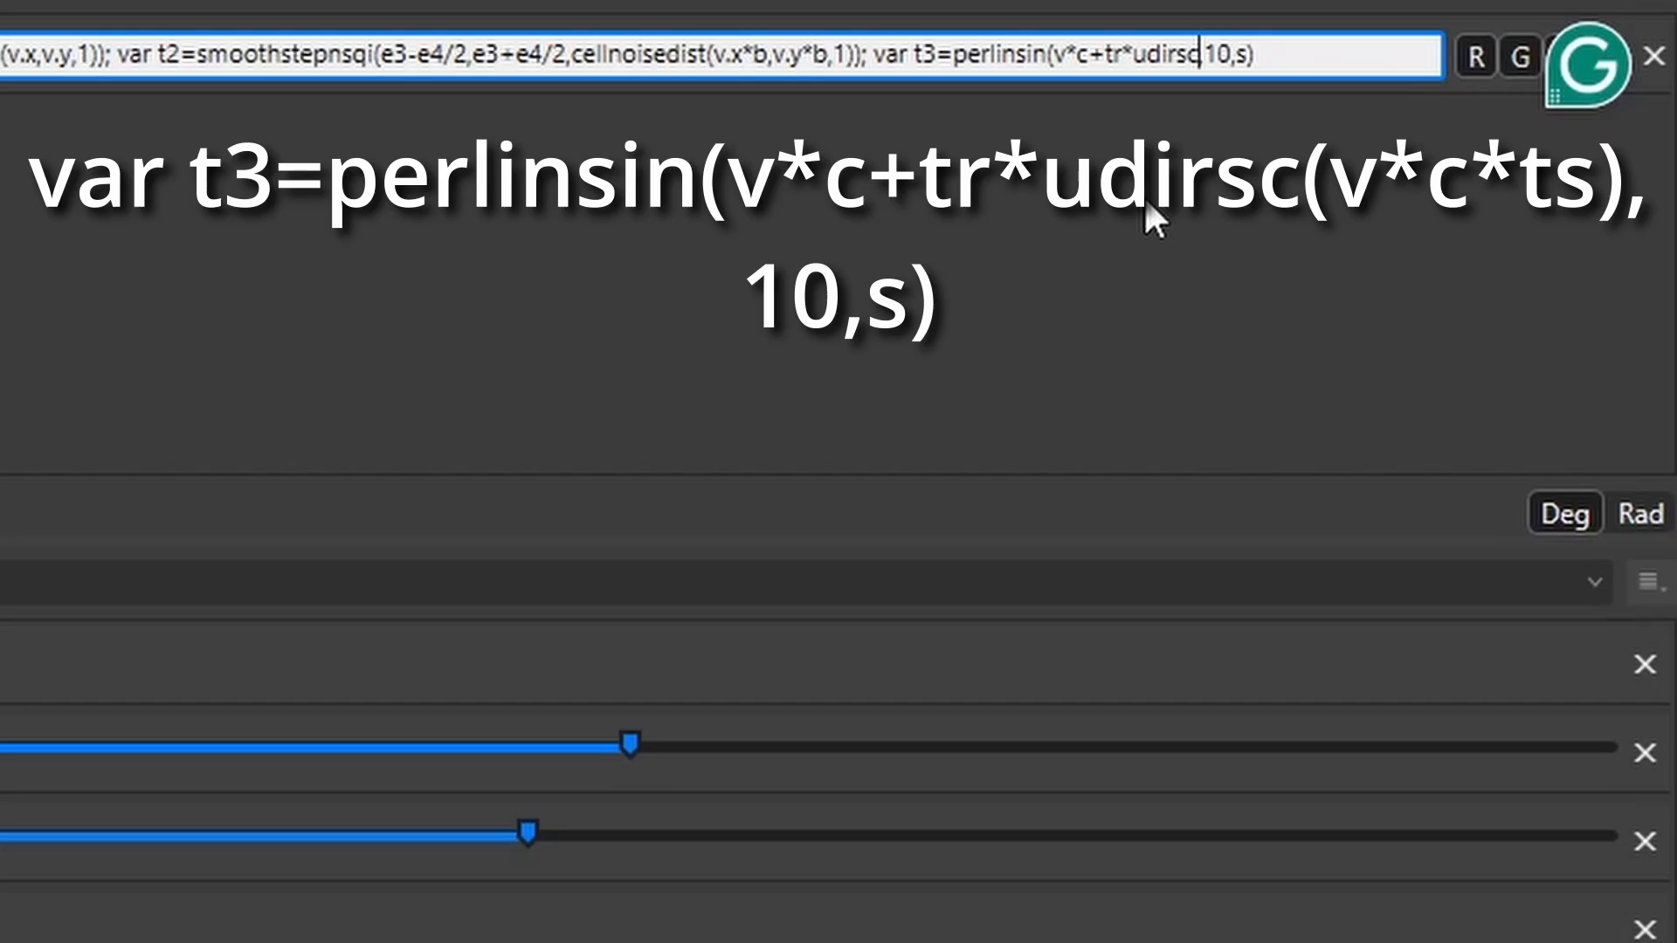
pyautogui.write('(')
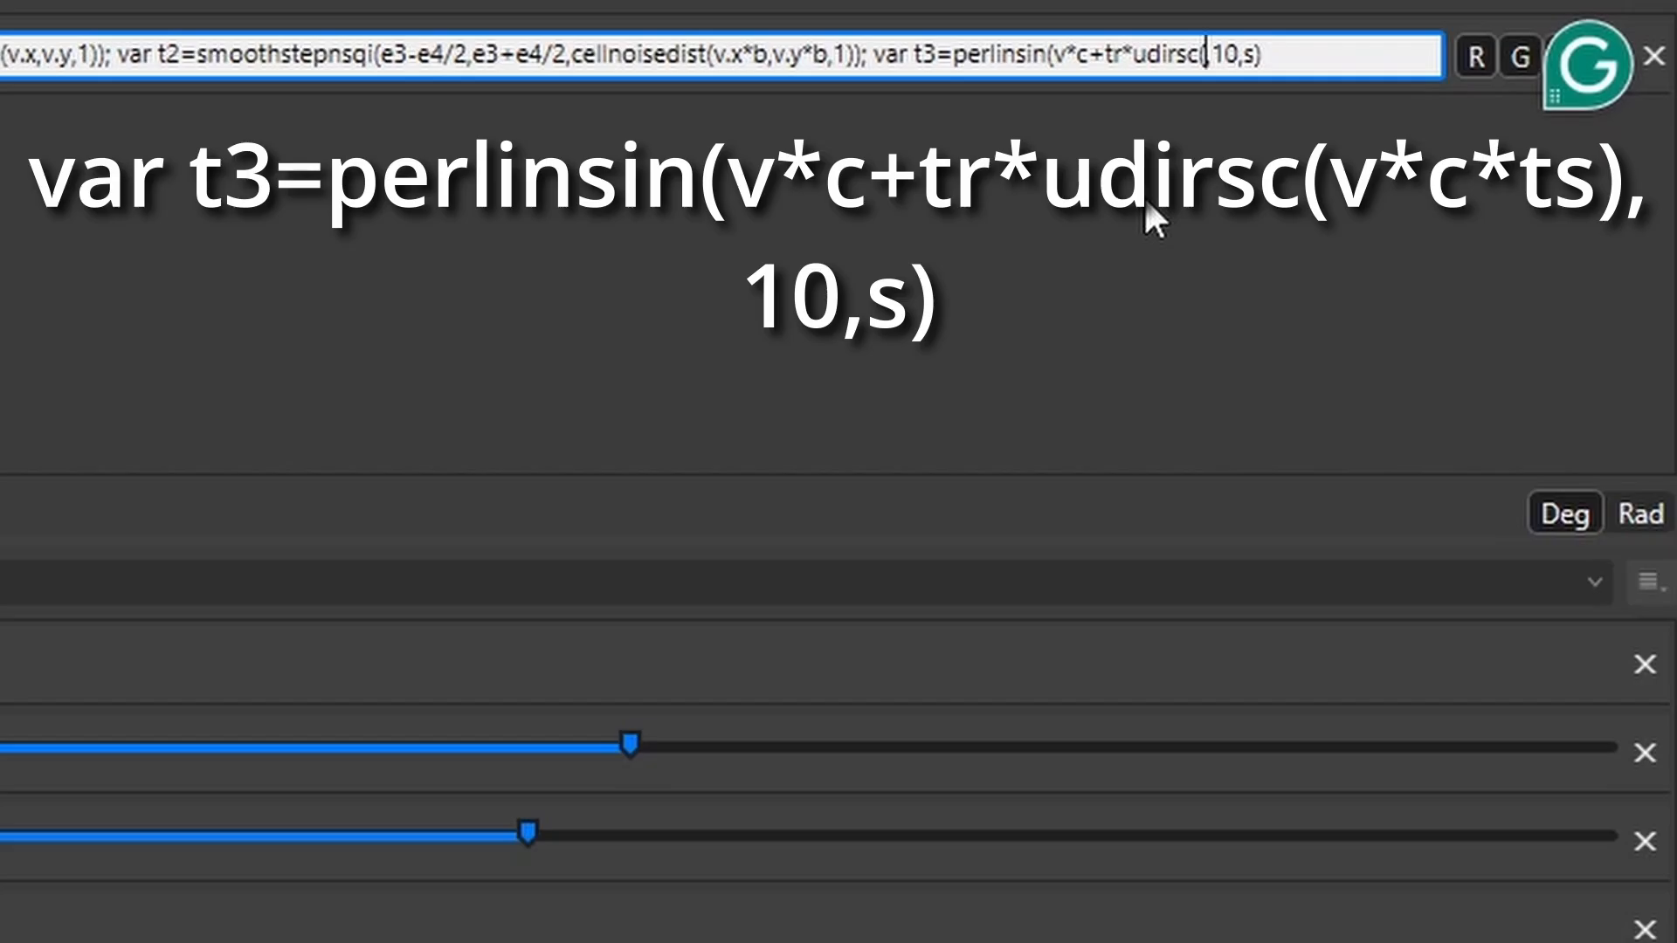
pyautogui.write('v,')
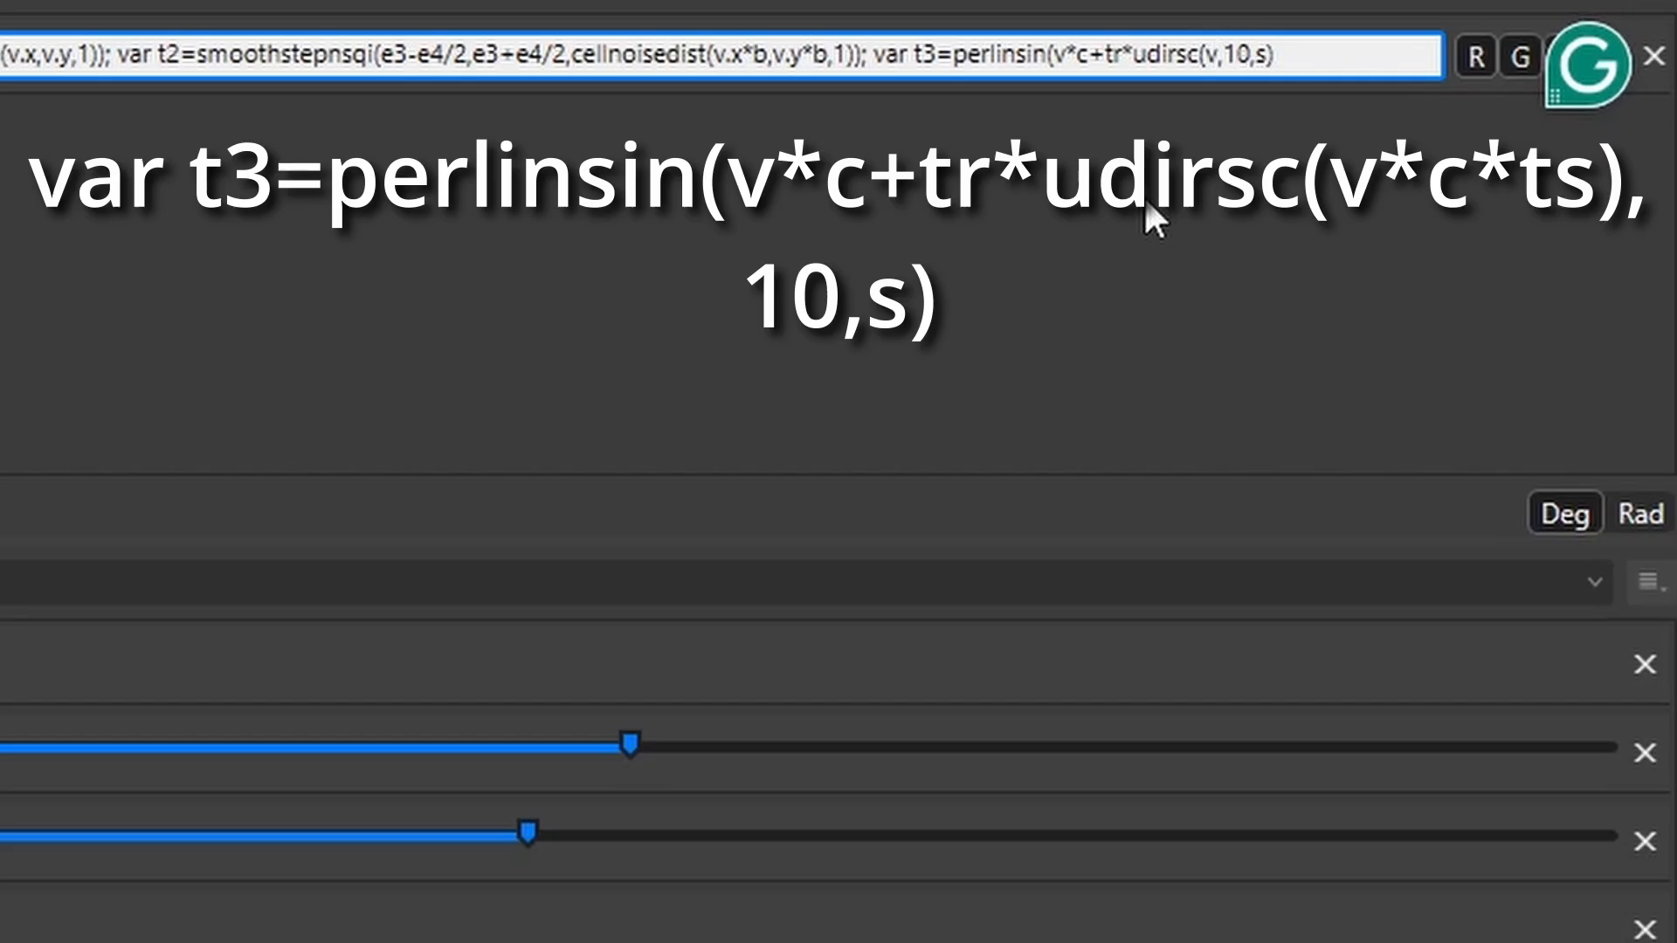
pyautogui.write('*c*')
pyautogui.write('ts')
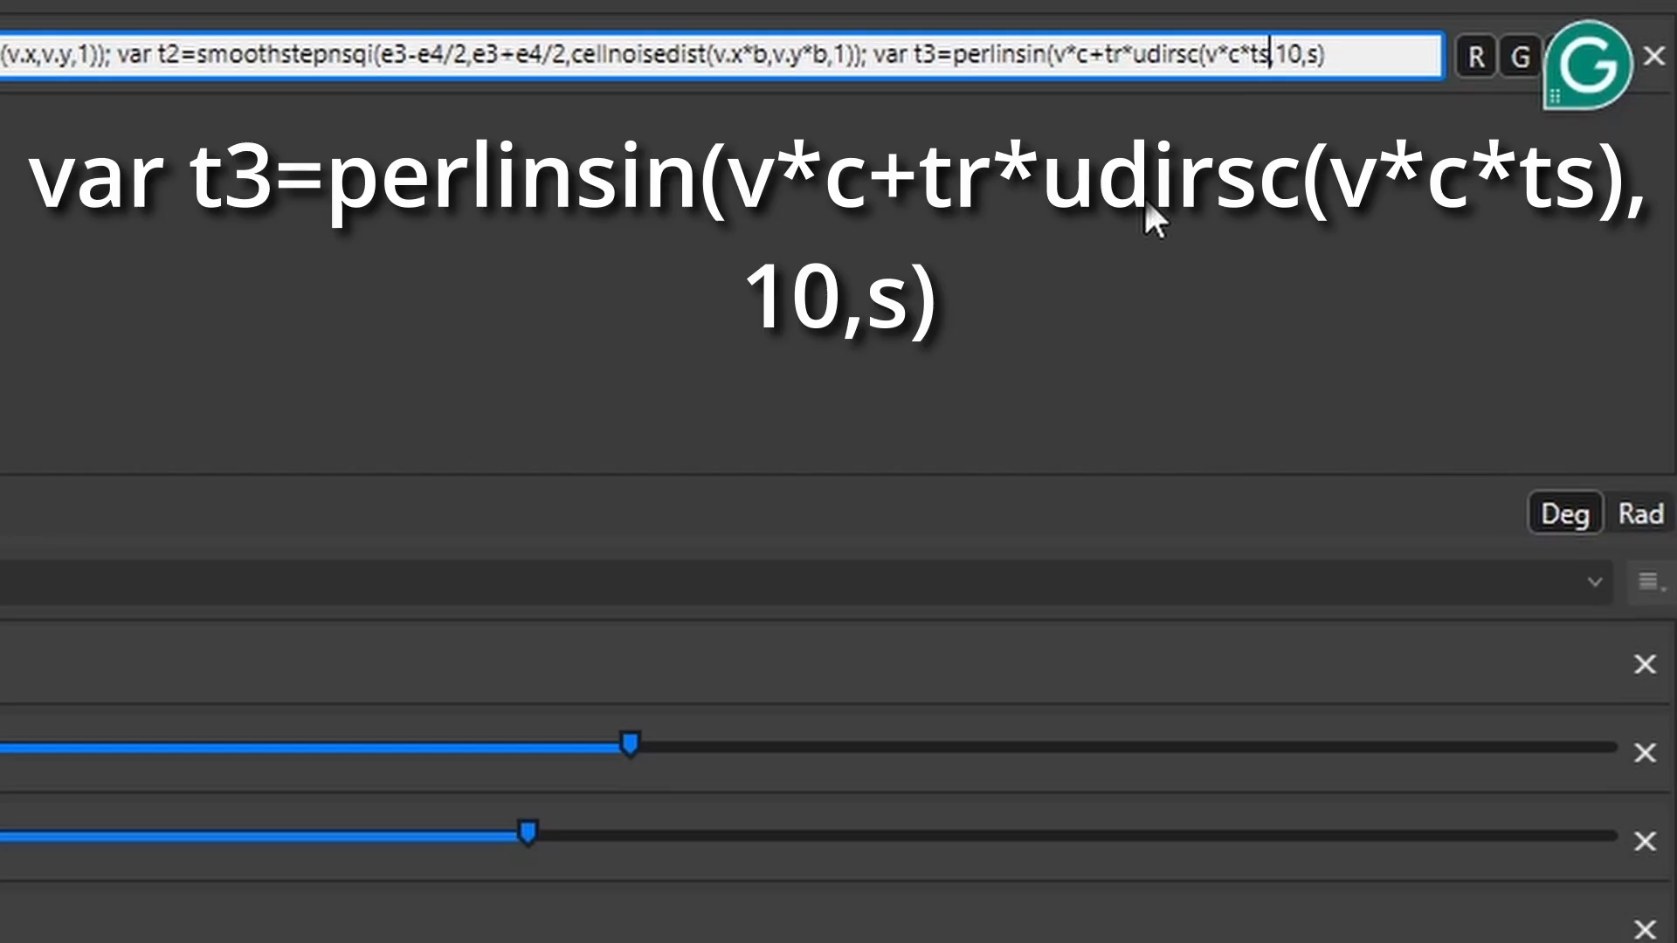
pyautogui.write(')')
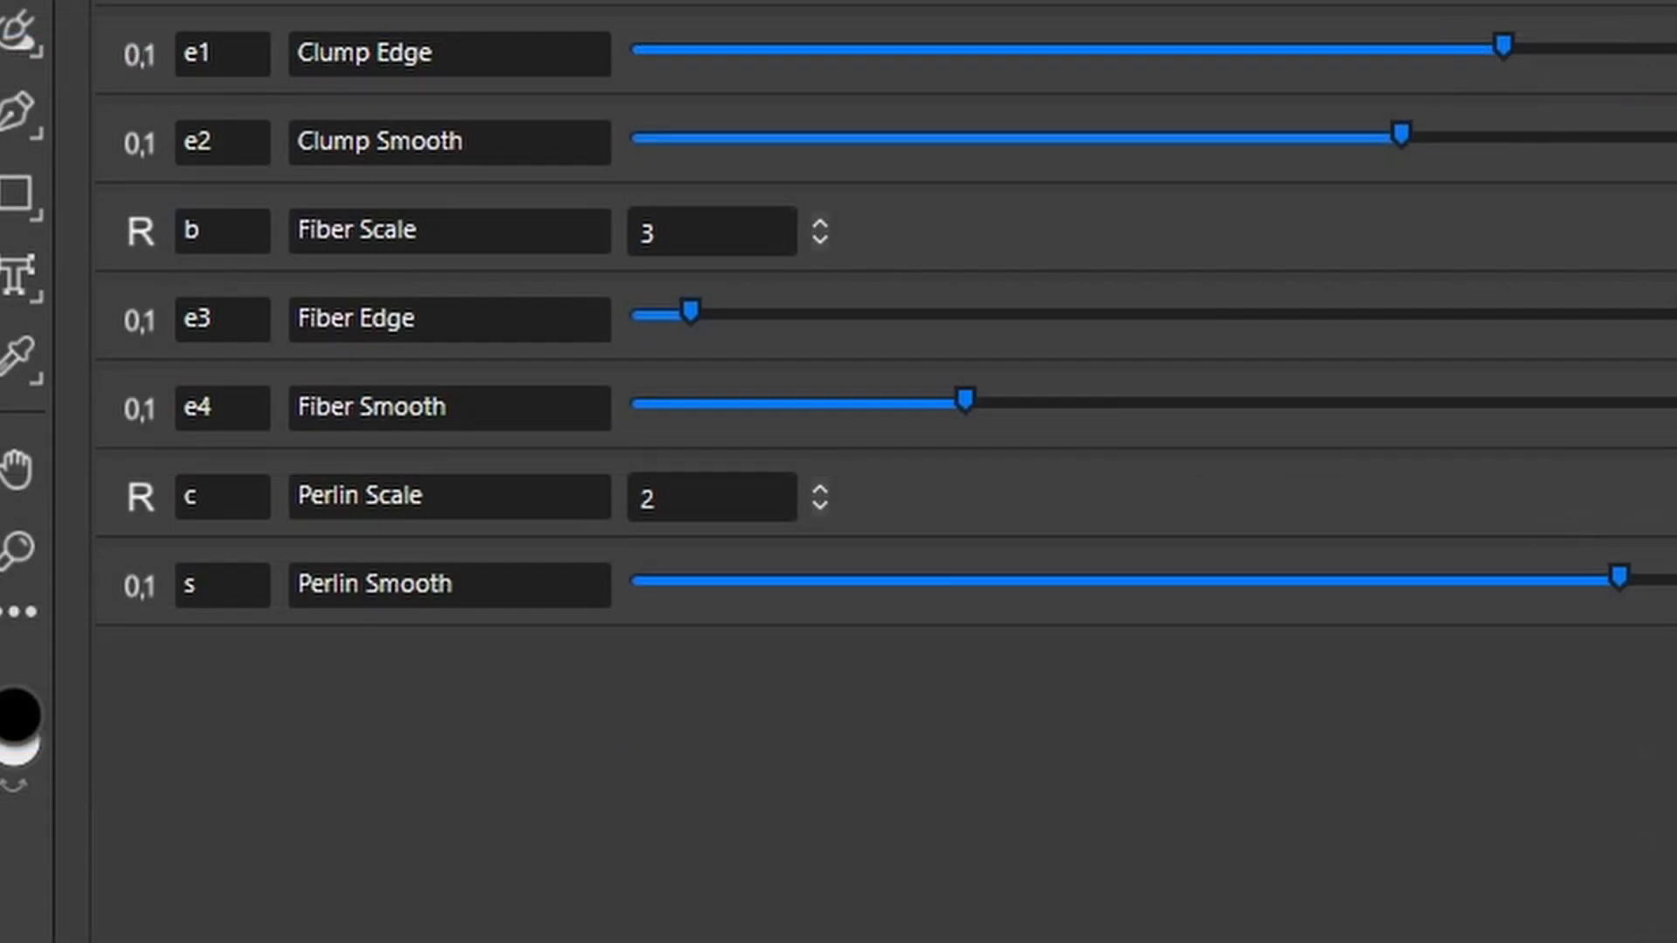
# Rename the new 0 to 1 custom input d as tr and describe it as Turbulence
pyautogui.doubleClick(176, 688)
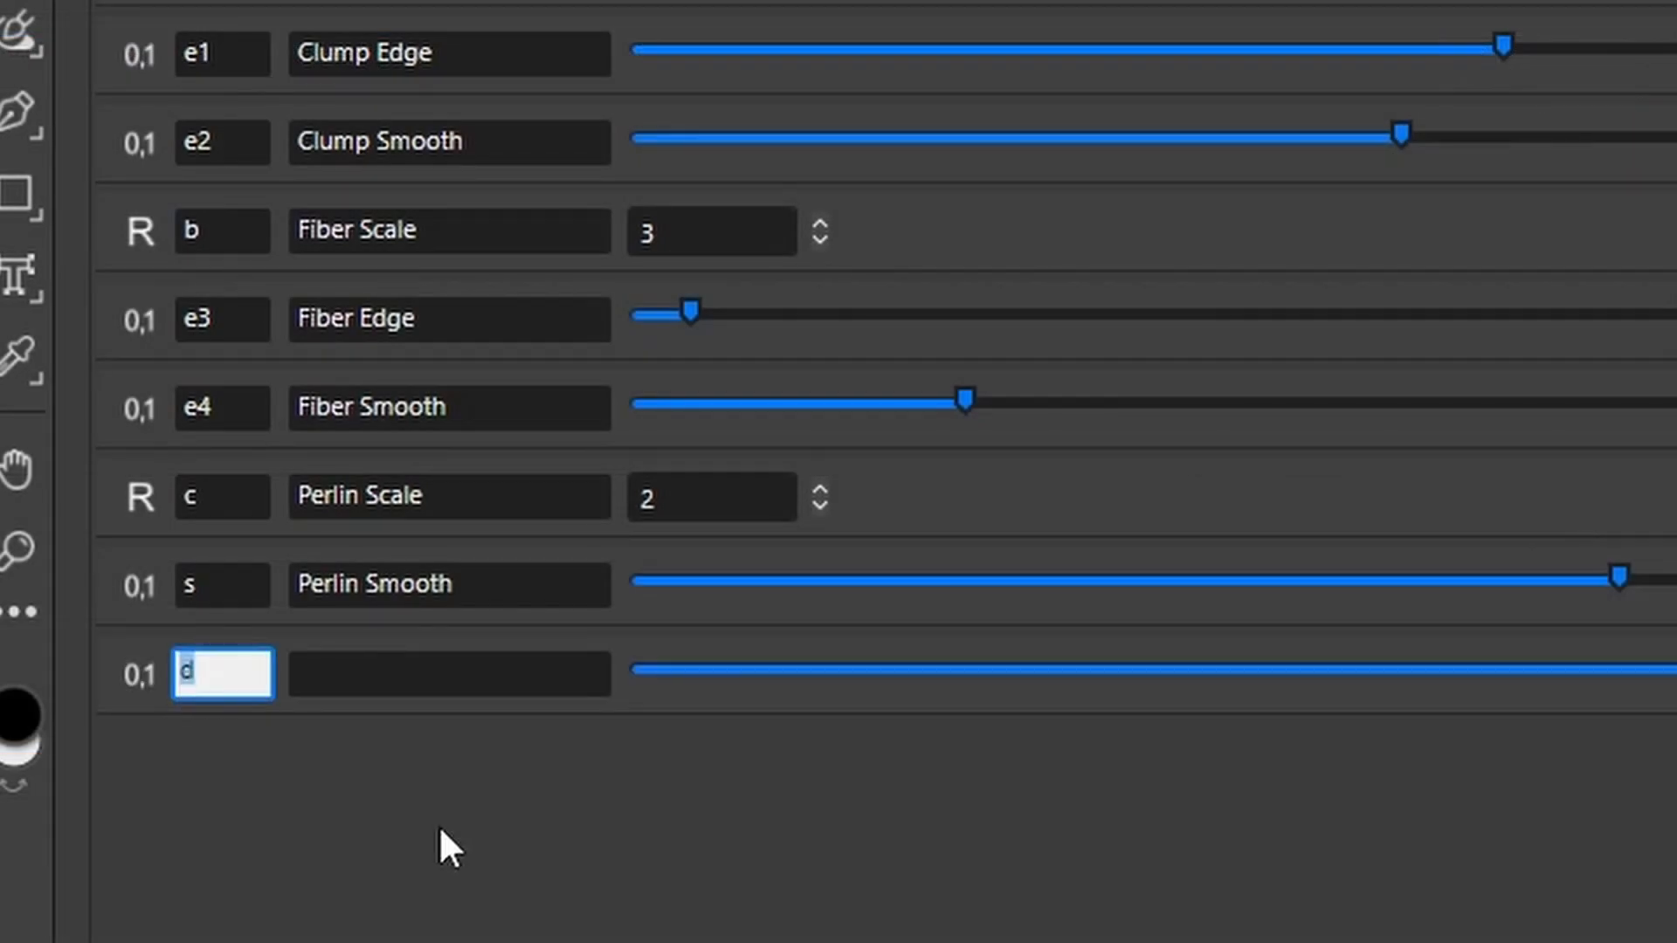
pyautogui.write('tr')
pyautogui.click(337, 679)
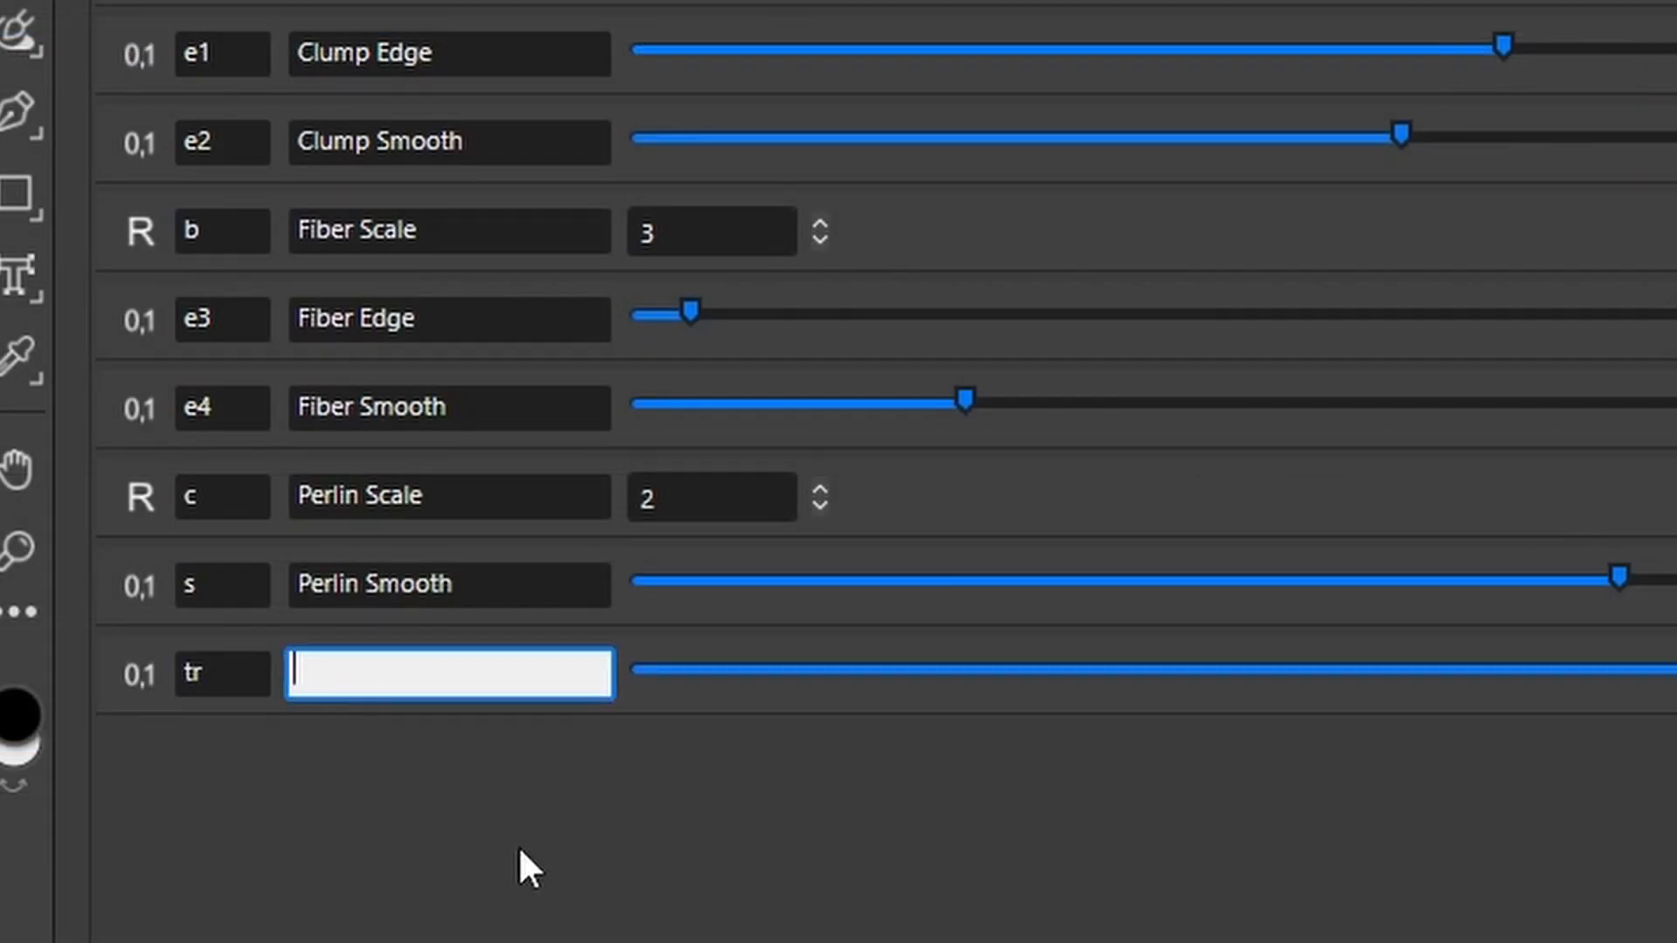
pyautogui.write('Turbulence')
pyautogui.press('Return')
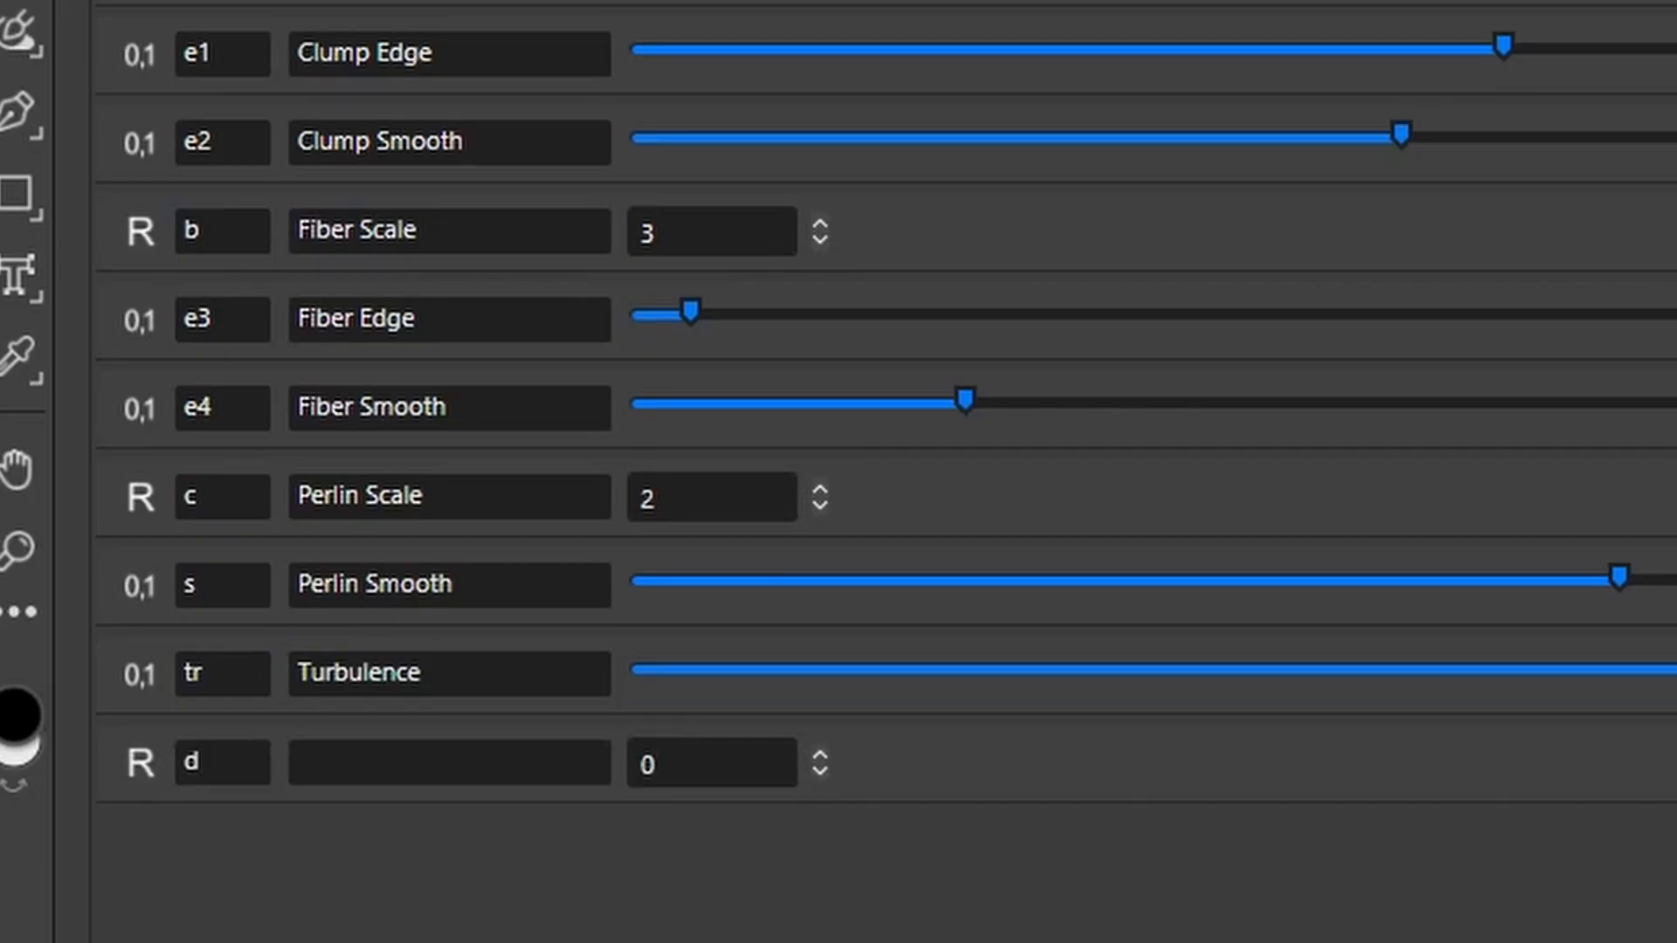
# Rename the new real-number custom input d as ts and describe it as Turb Scale
pyautogui.doubleClick(211, 777)
pyautogui.write('ts')
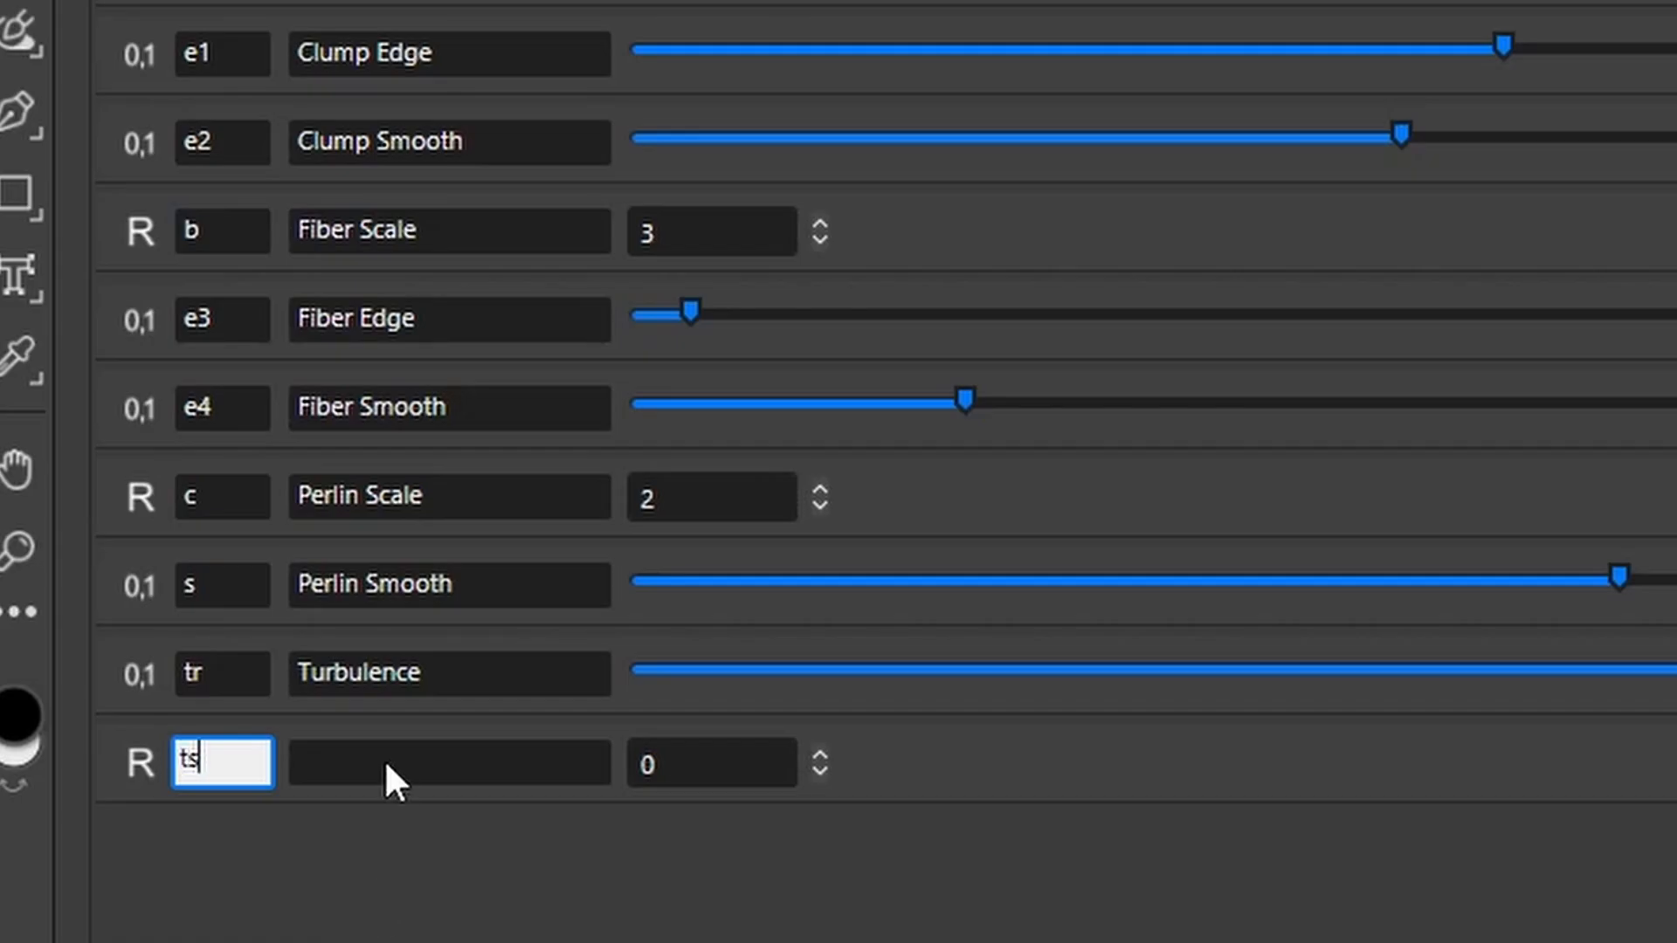
pyautogui.click(385, 759)
pyautogui.write('Turb Scale')
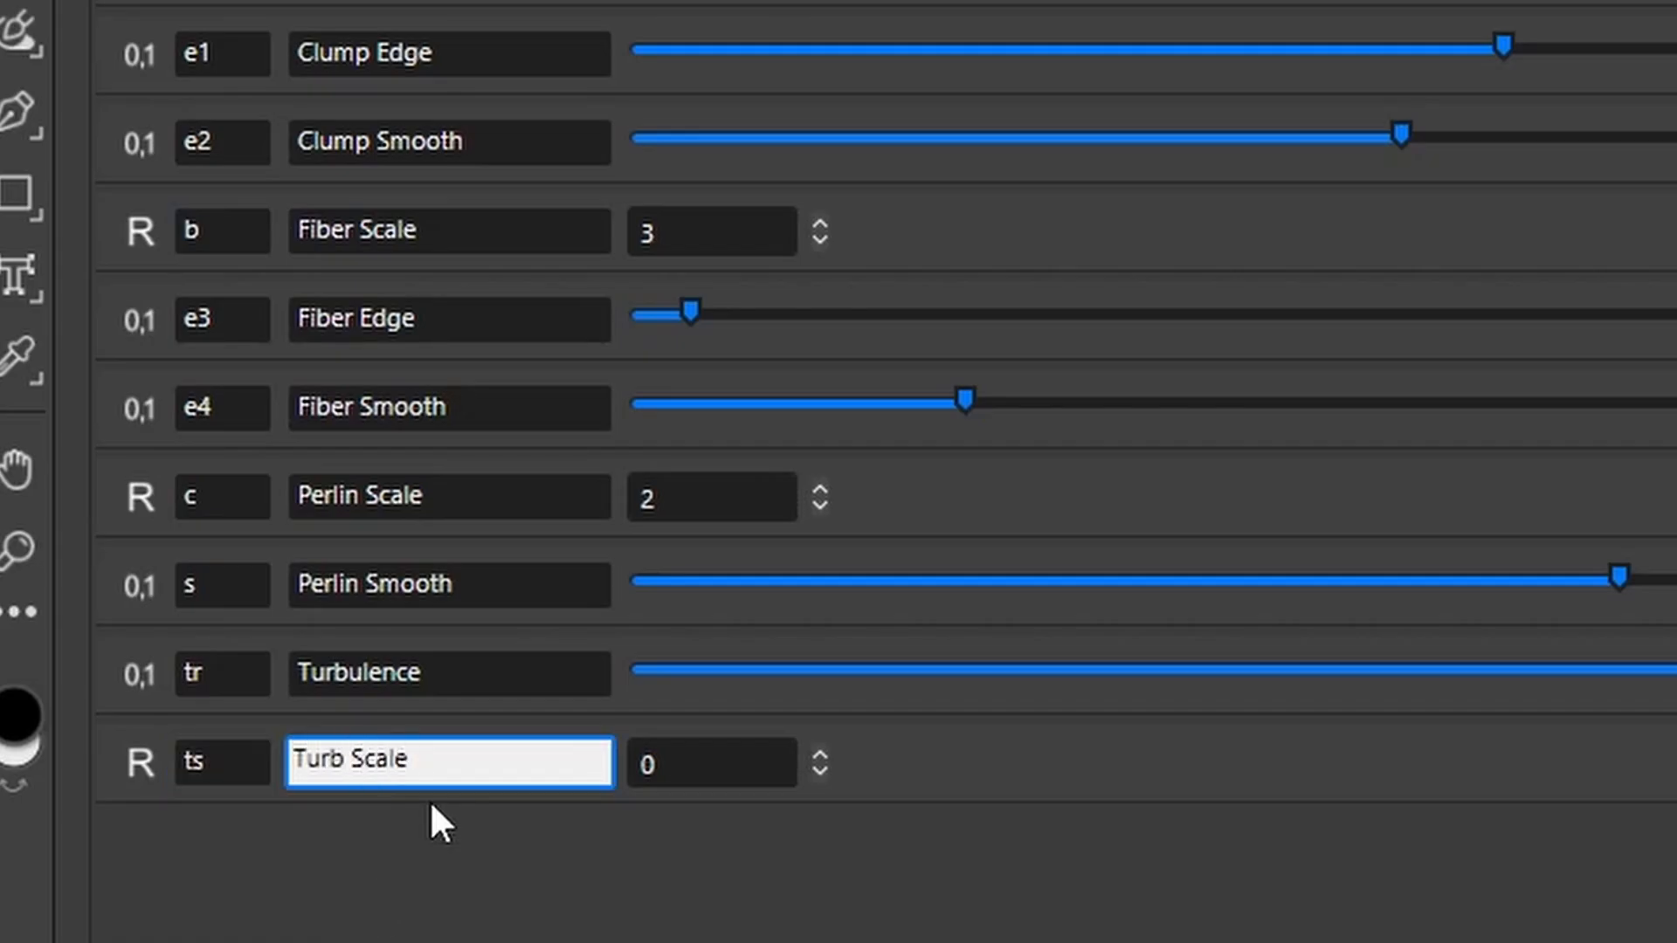
pyautogui.press('Return')
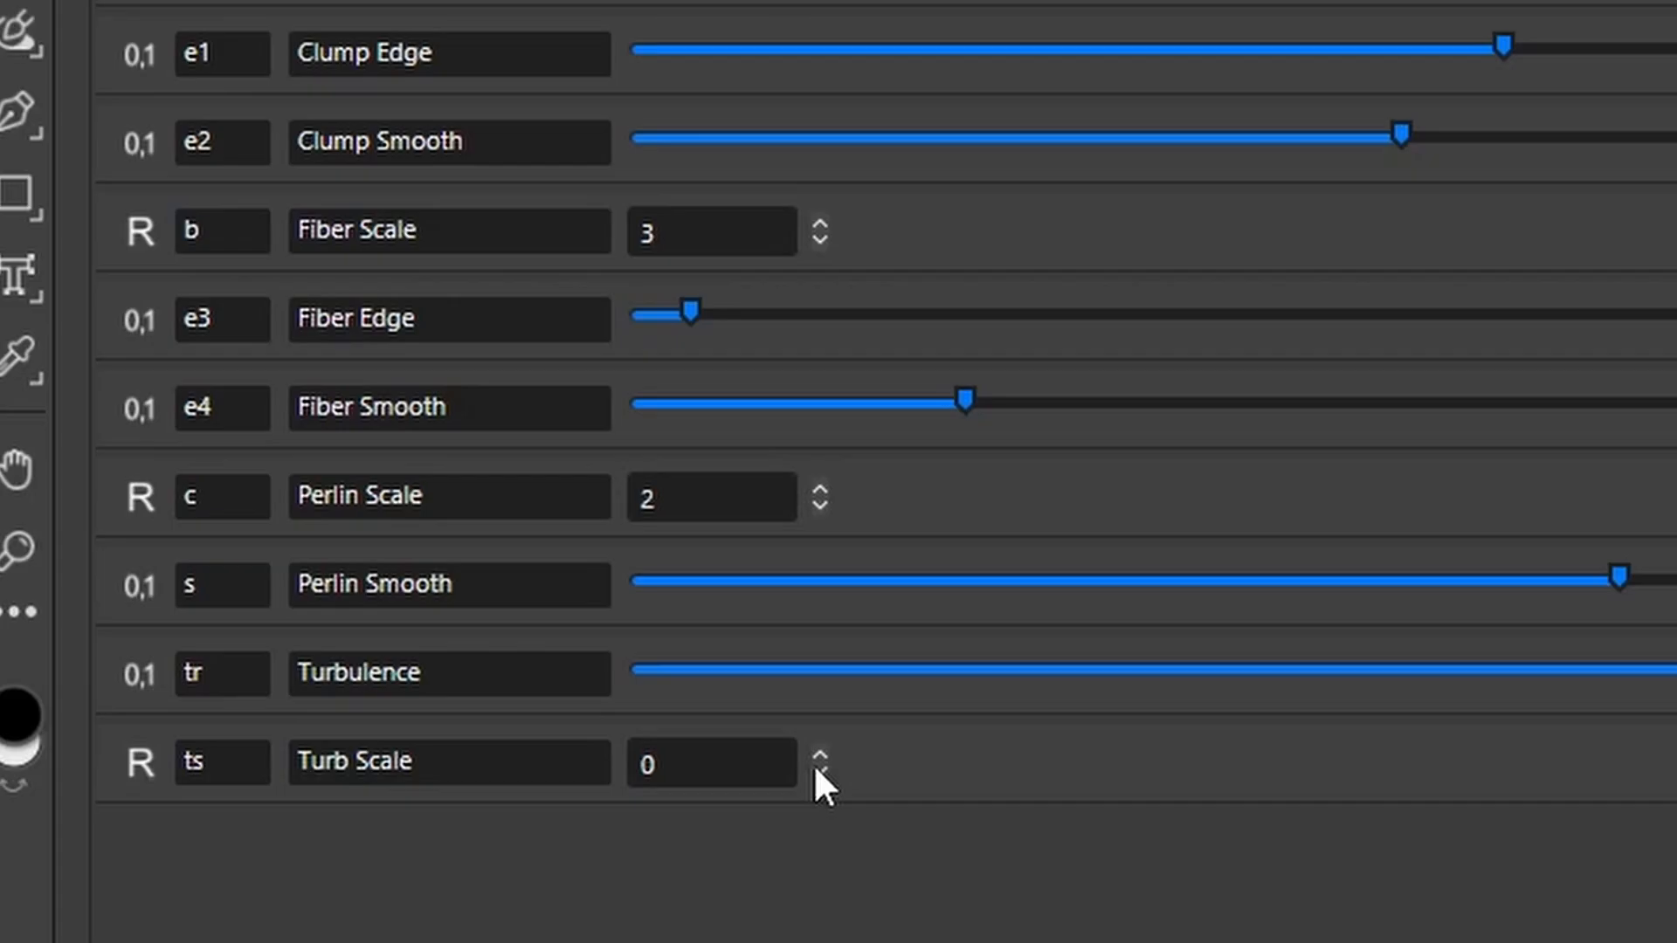
# Set Turb Scale to 5 and lower Turbulence to just under a tenth of its range
pyautogui.click(819, 757)
pyautogui.click(819, 757)
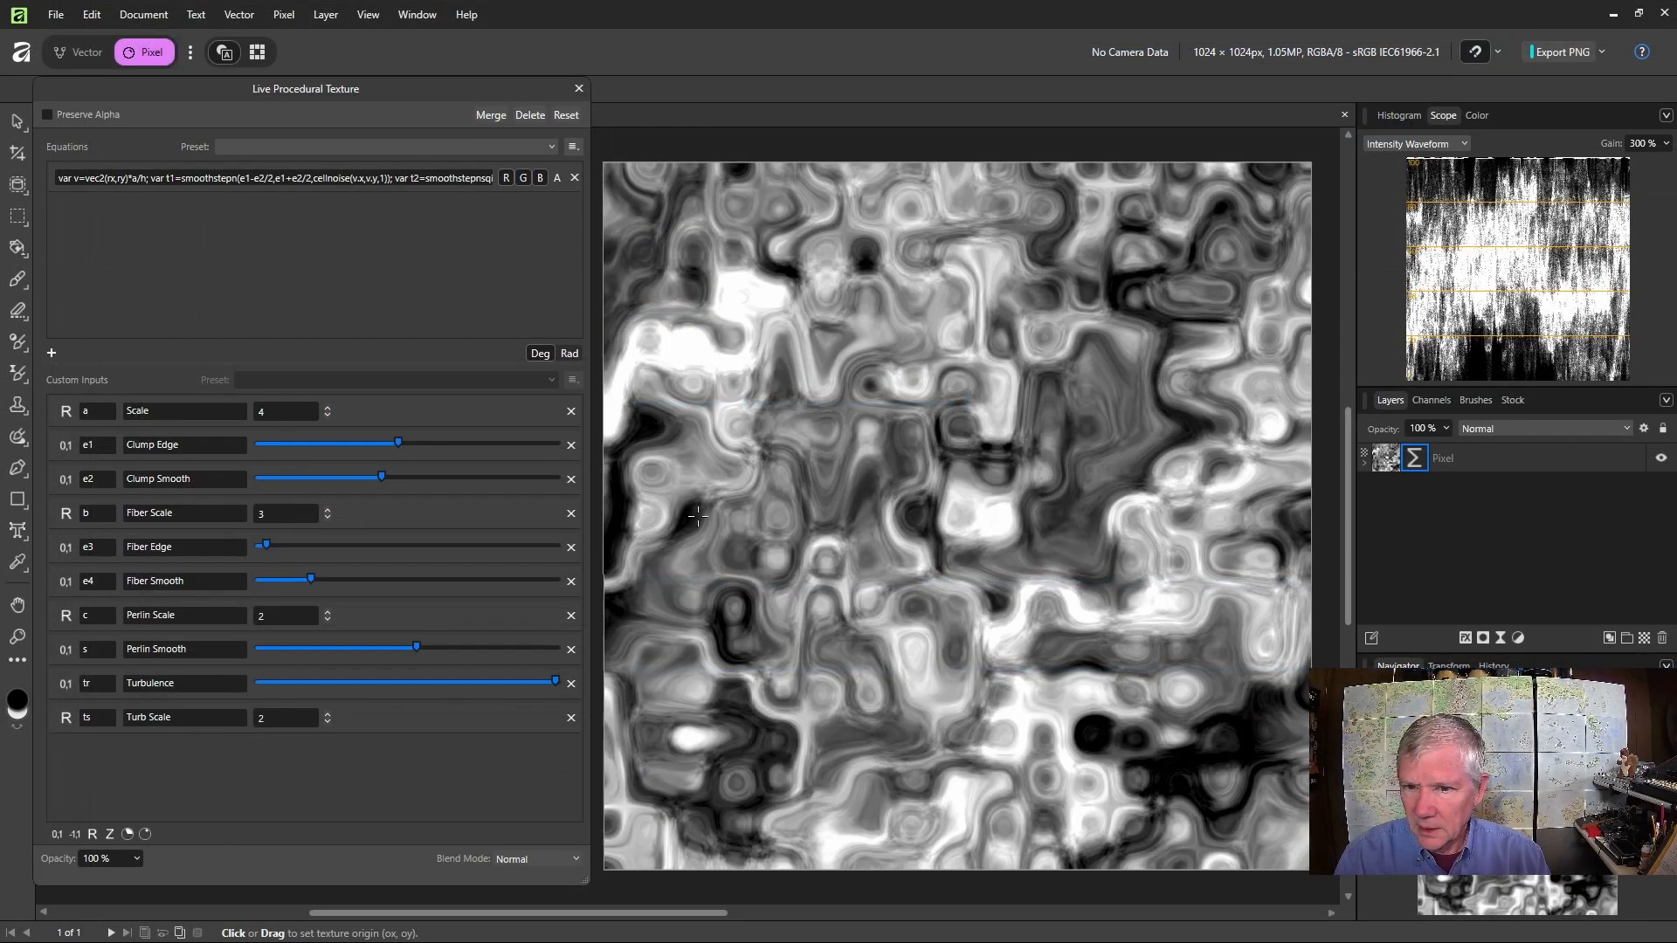
pyautogui.click(327, 713)
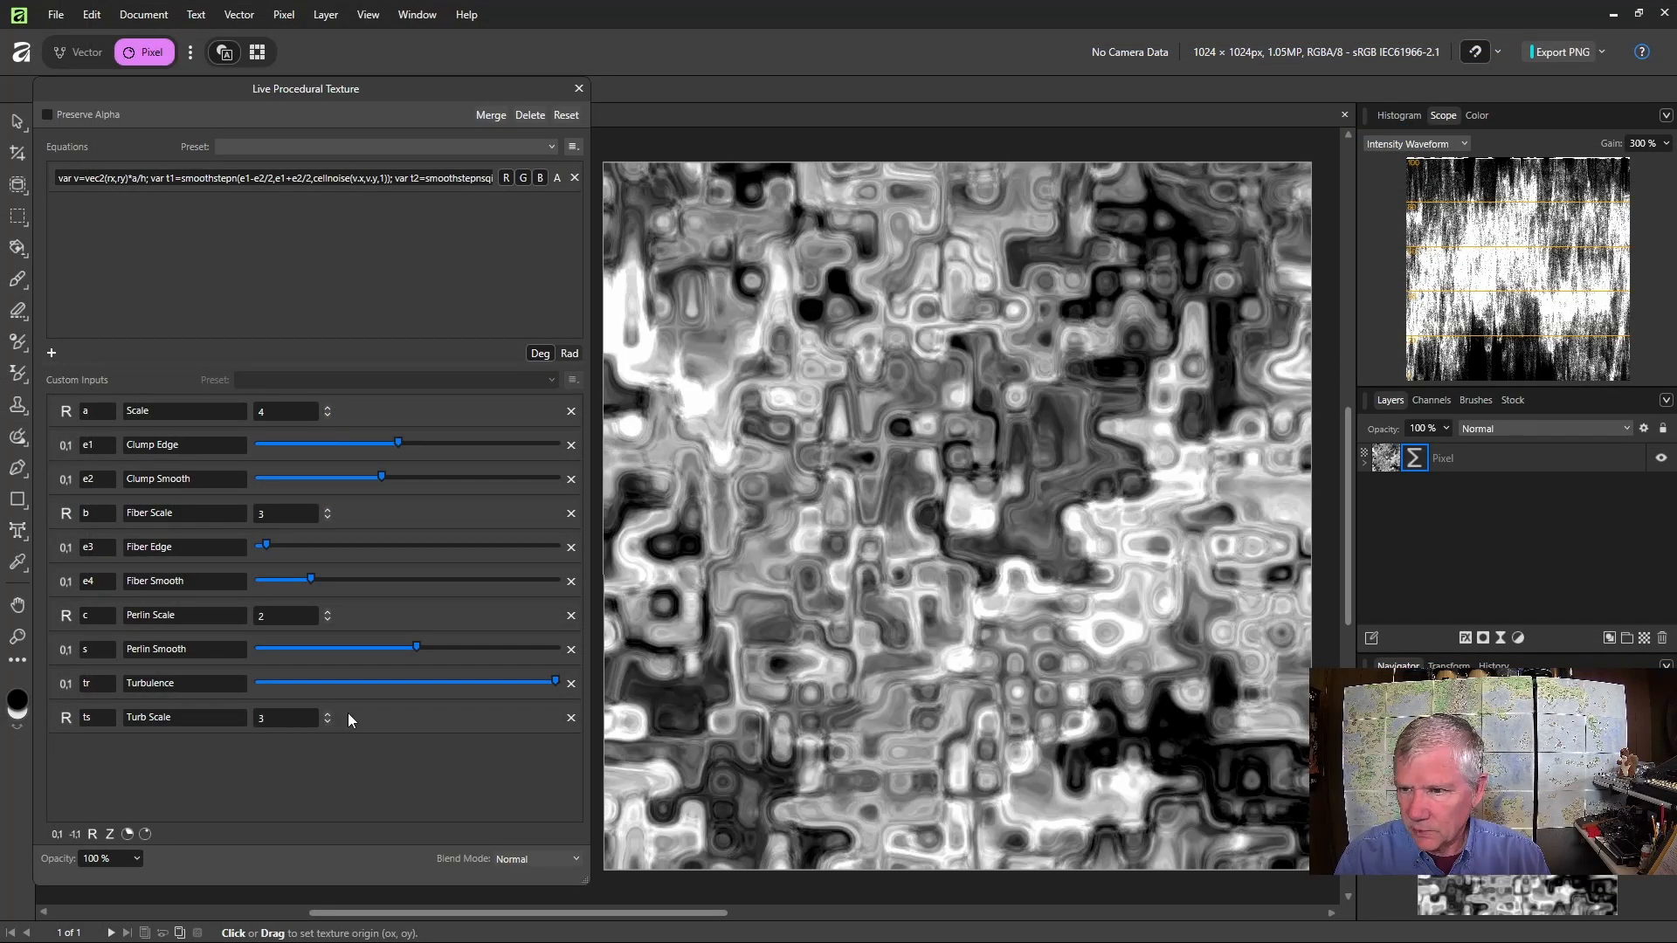
pyautogui.moveTo(553, 683); pyautogui.dragTo(282, 680)
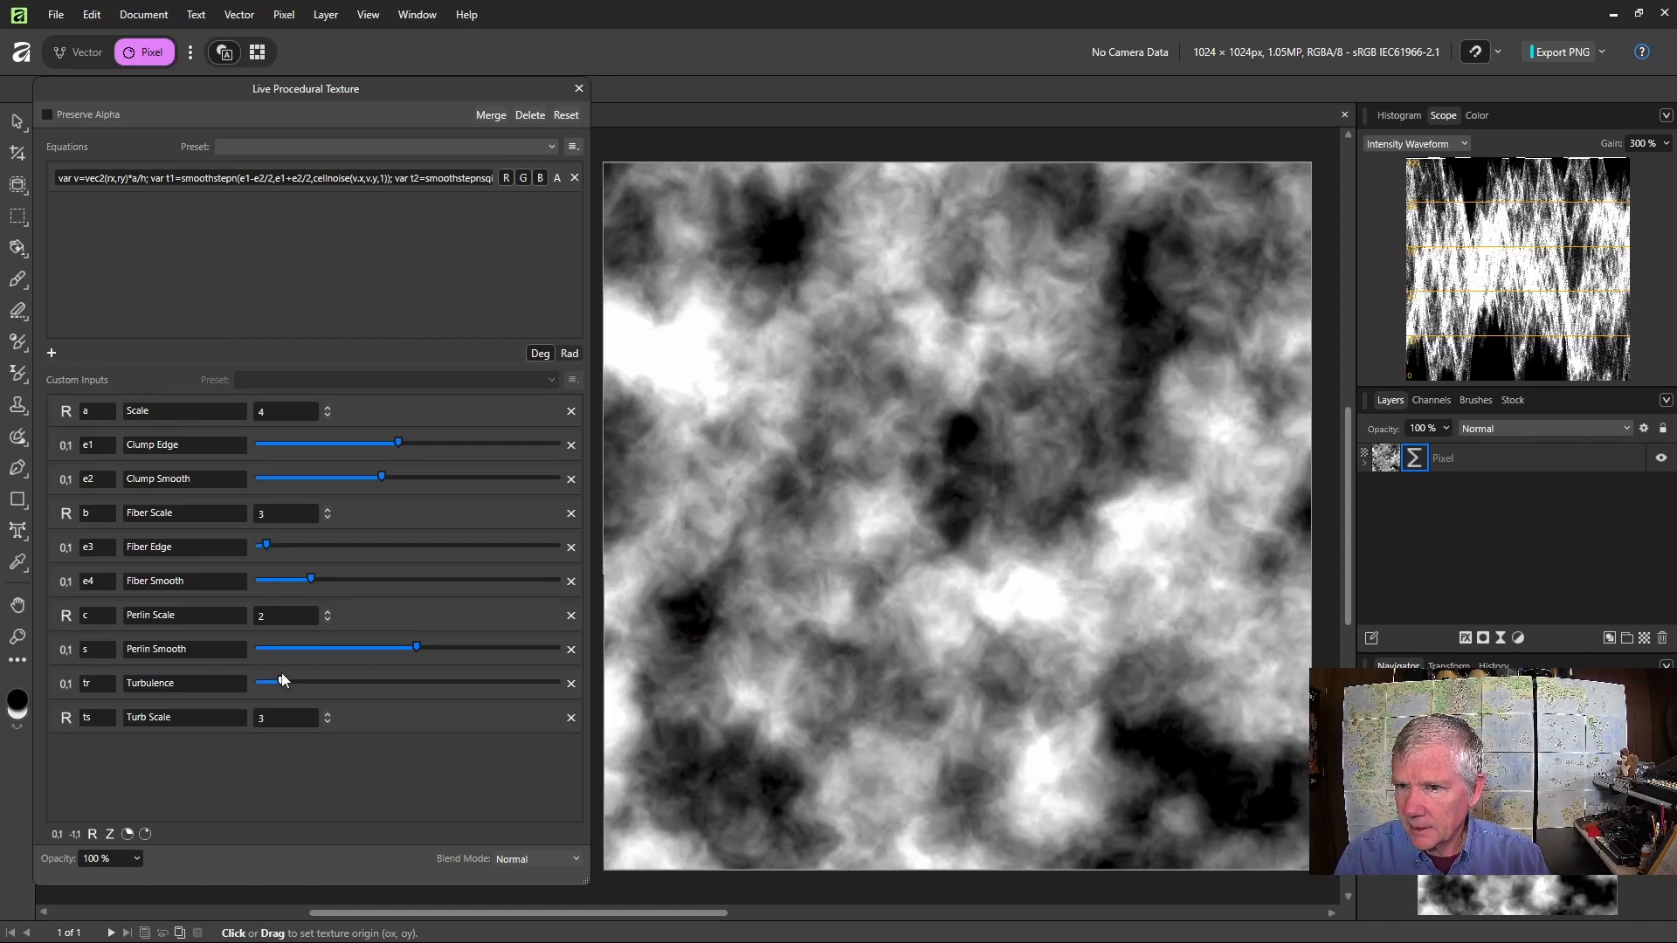
pyautogui.click(327, 714)
pyautogui.click(328, 714)
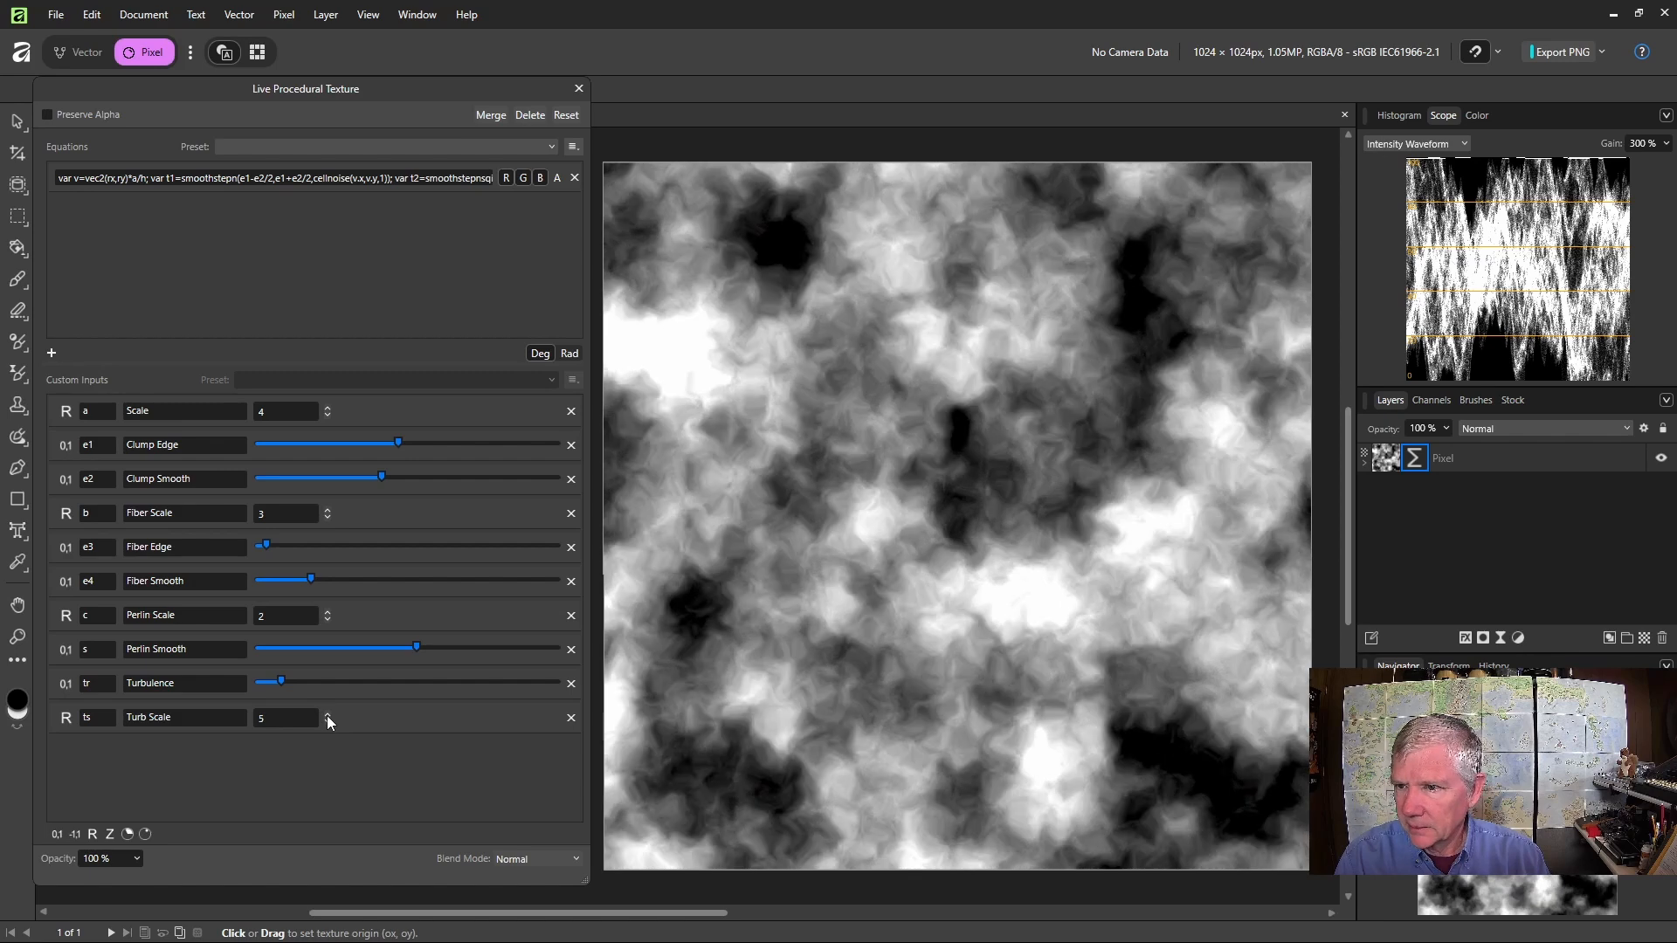
pyautogui.moveTo(278, 683); pyautogui.dragTo(277, 681)
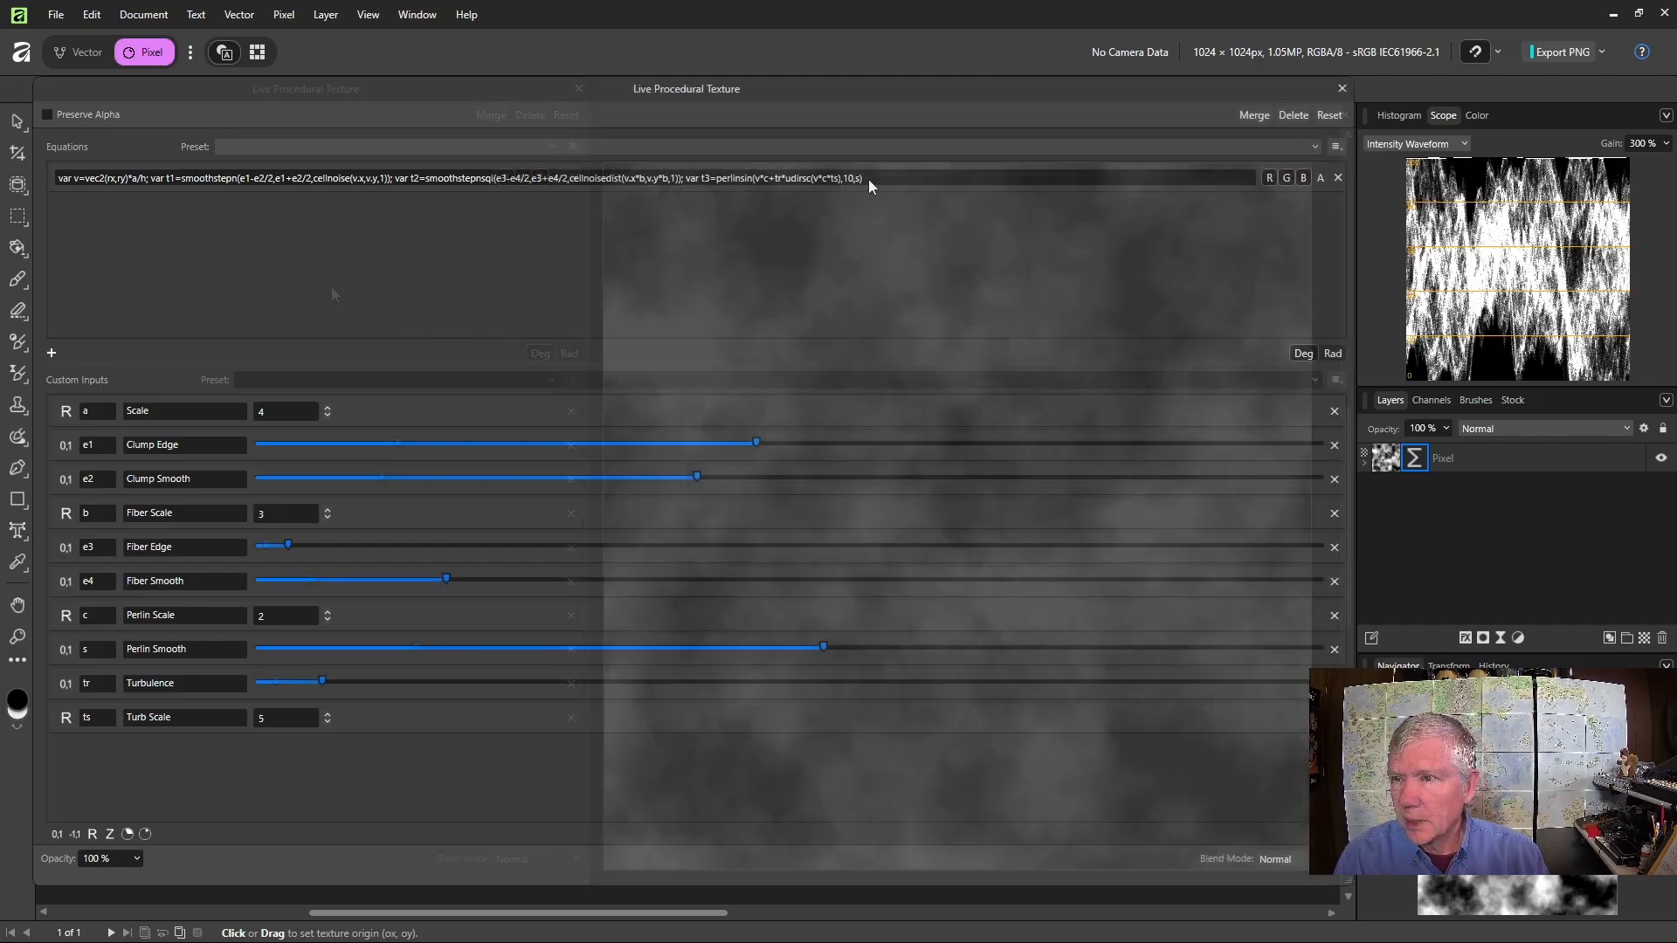
# Add a 0 to 1 custom input named i and describe it as Intensity
pyautogui.click(876, 182)
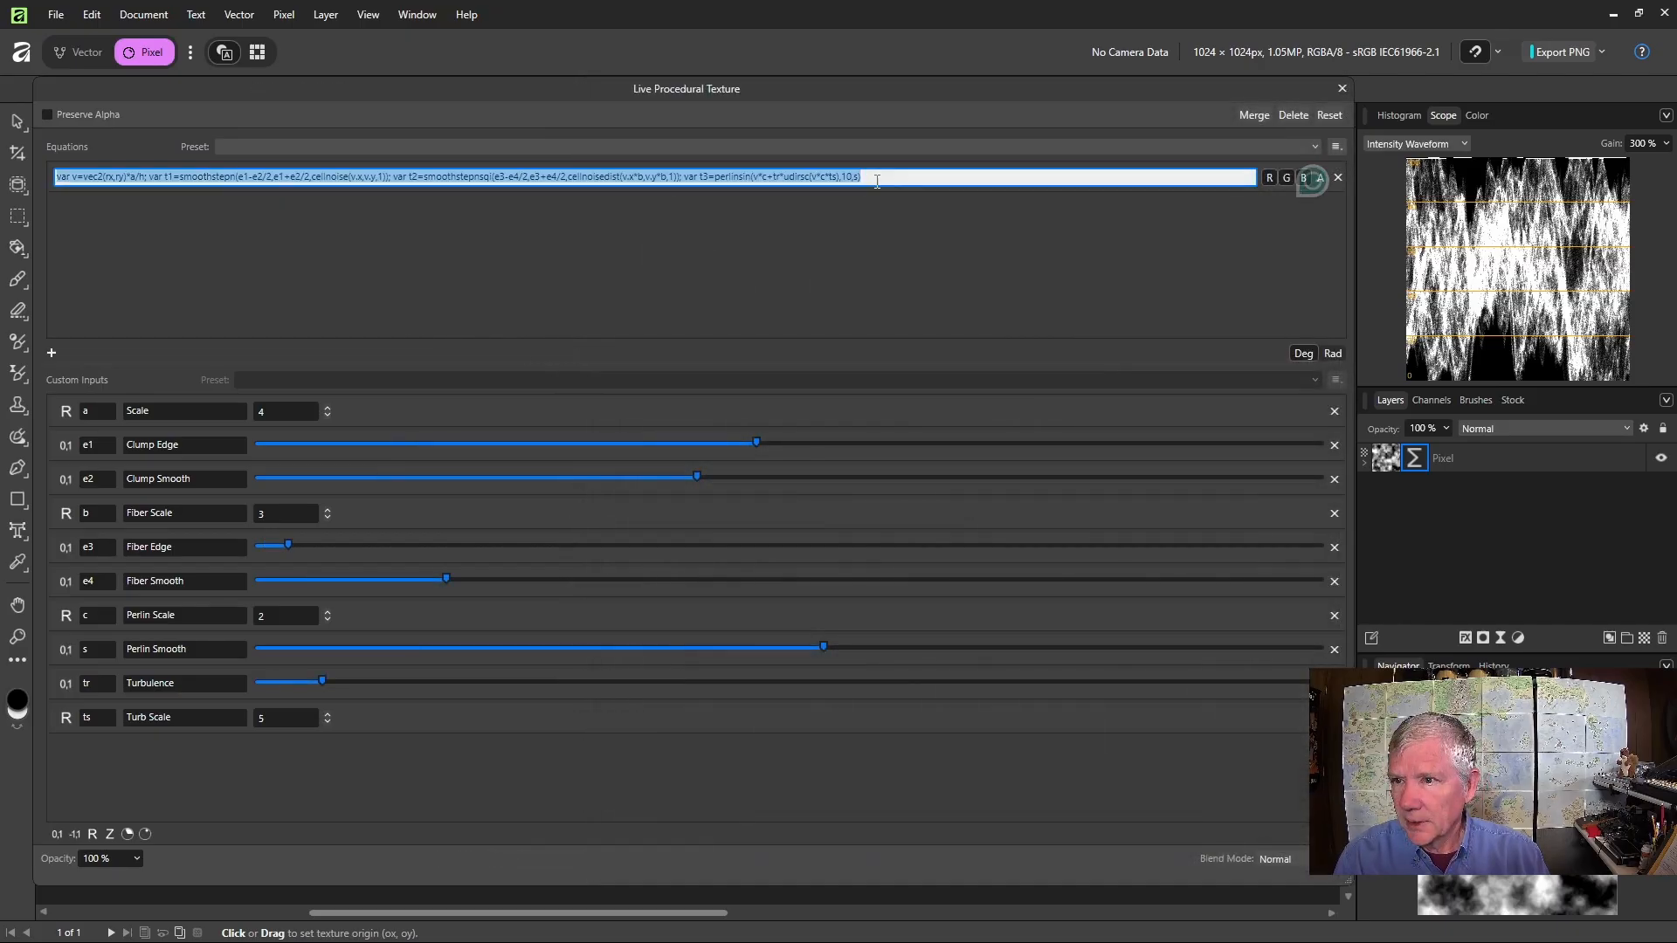
pyautogui.click(877, 180)
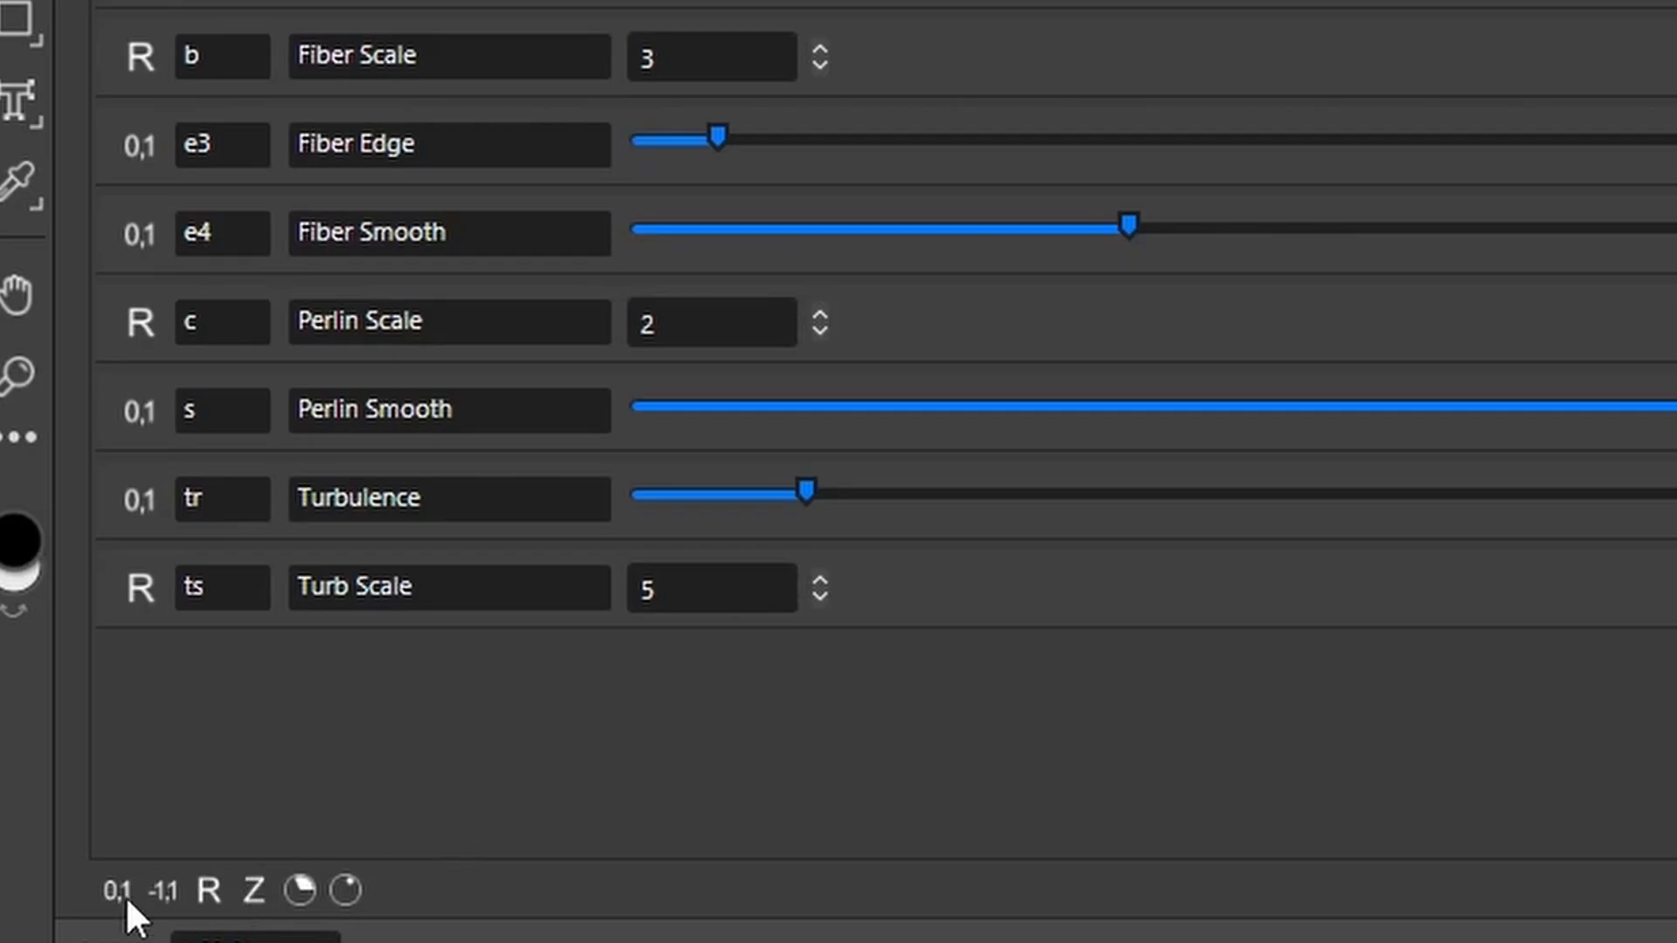
pyautogui.click(115, 891)
pyautogui.click(201, 679)
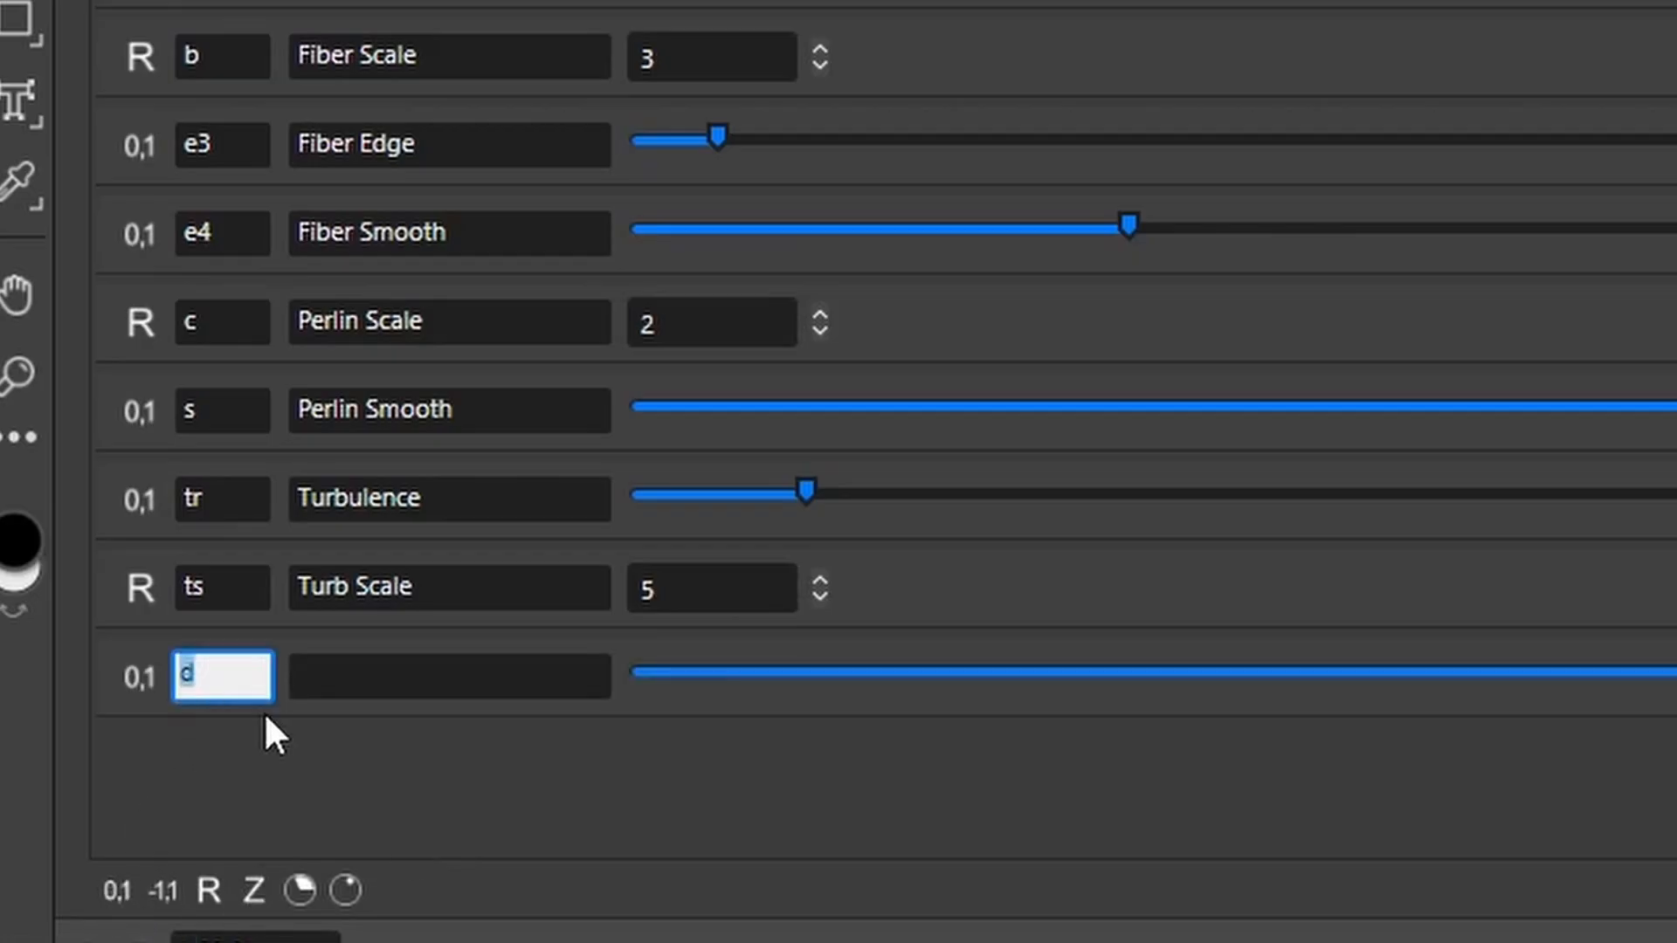
pyautogui.write('i')
pyautogui.press('Tab')
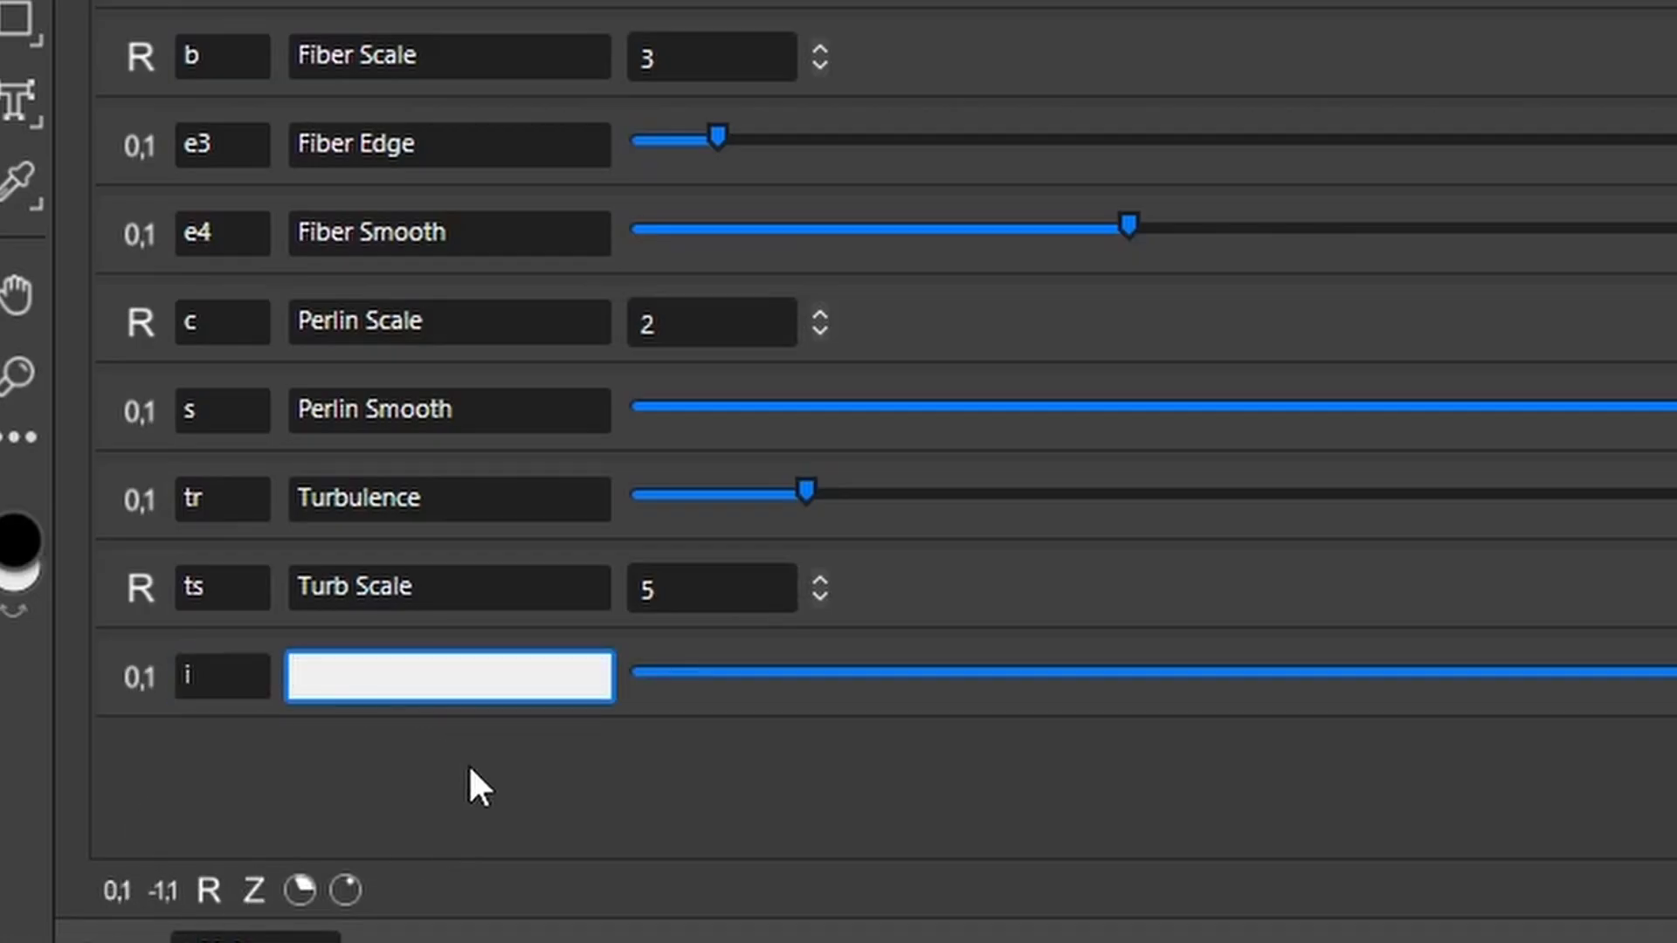
pyautogui.write('Intensity')
pyautogui.press('Return')
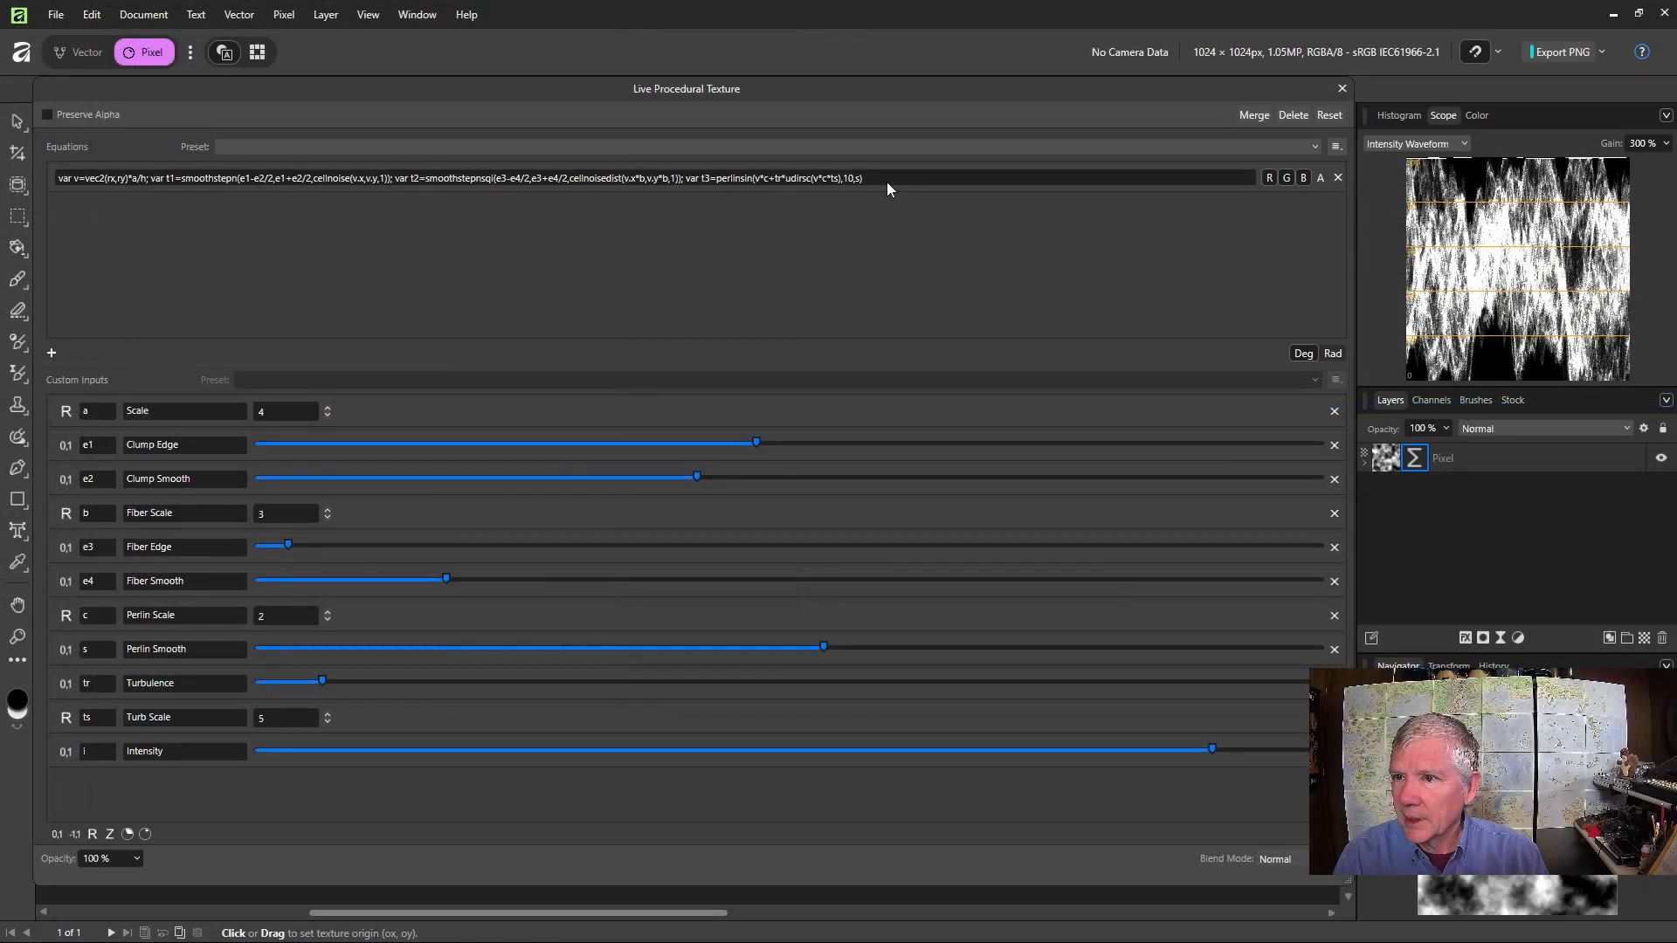
# End the t3 statement with a semicolon and append i*t1*t2*t3 to the equation
pyautogui.click(887, 179)
pyautogui.click(885, 178)
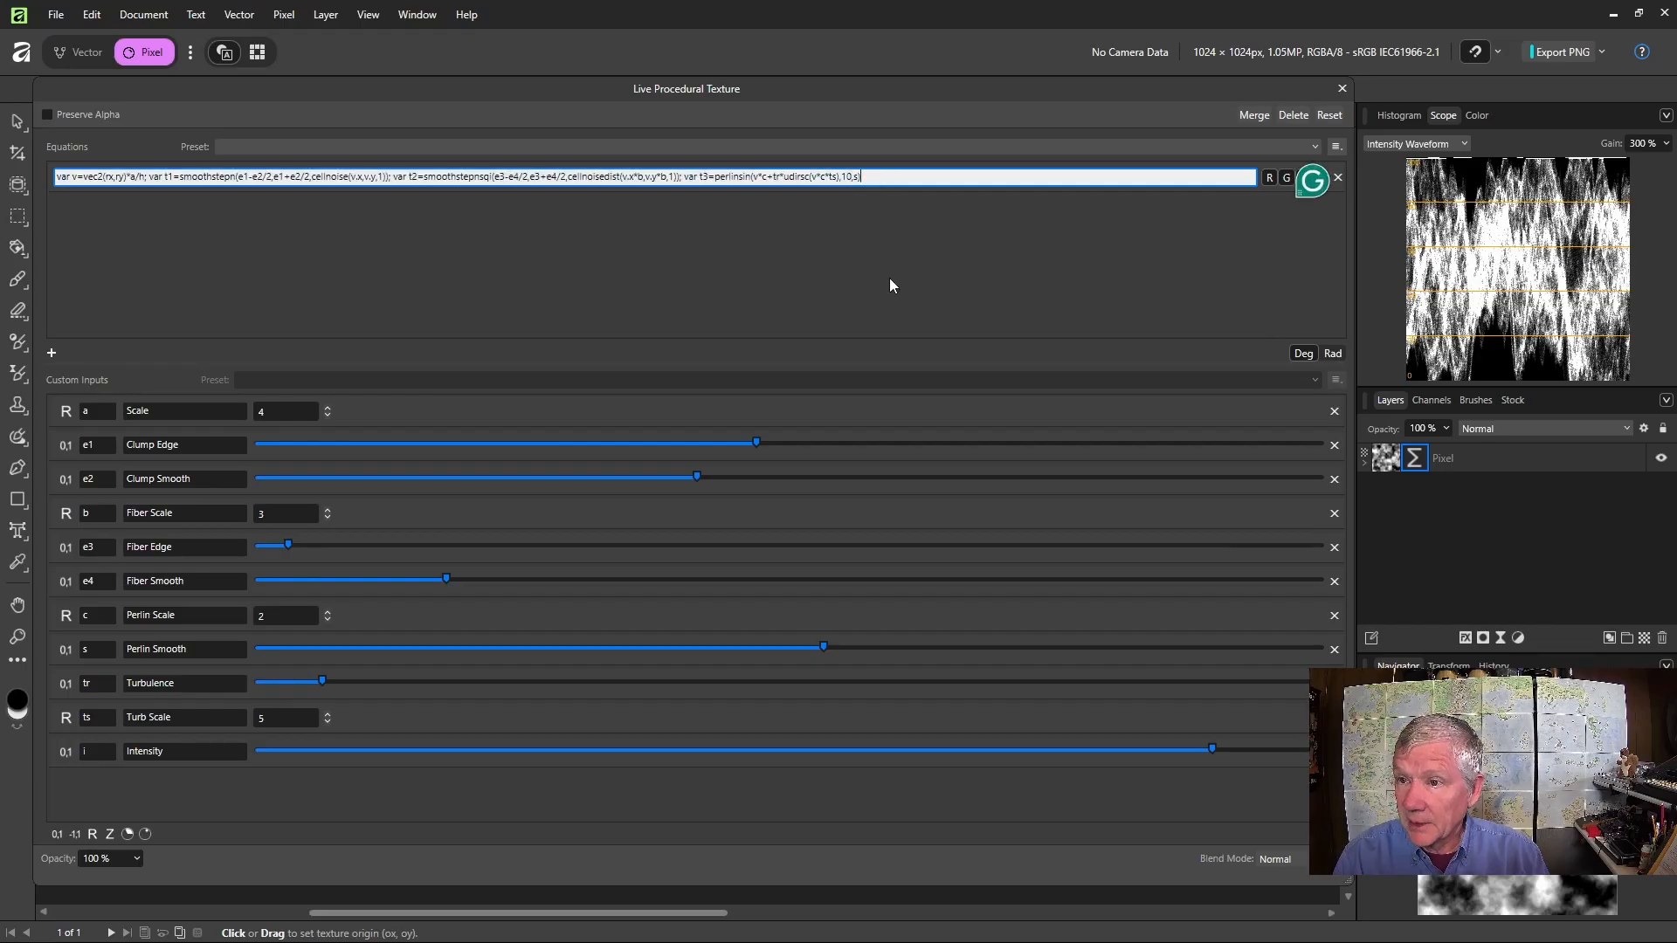
pyautogui.write(';')
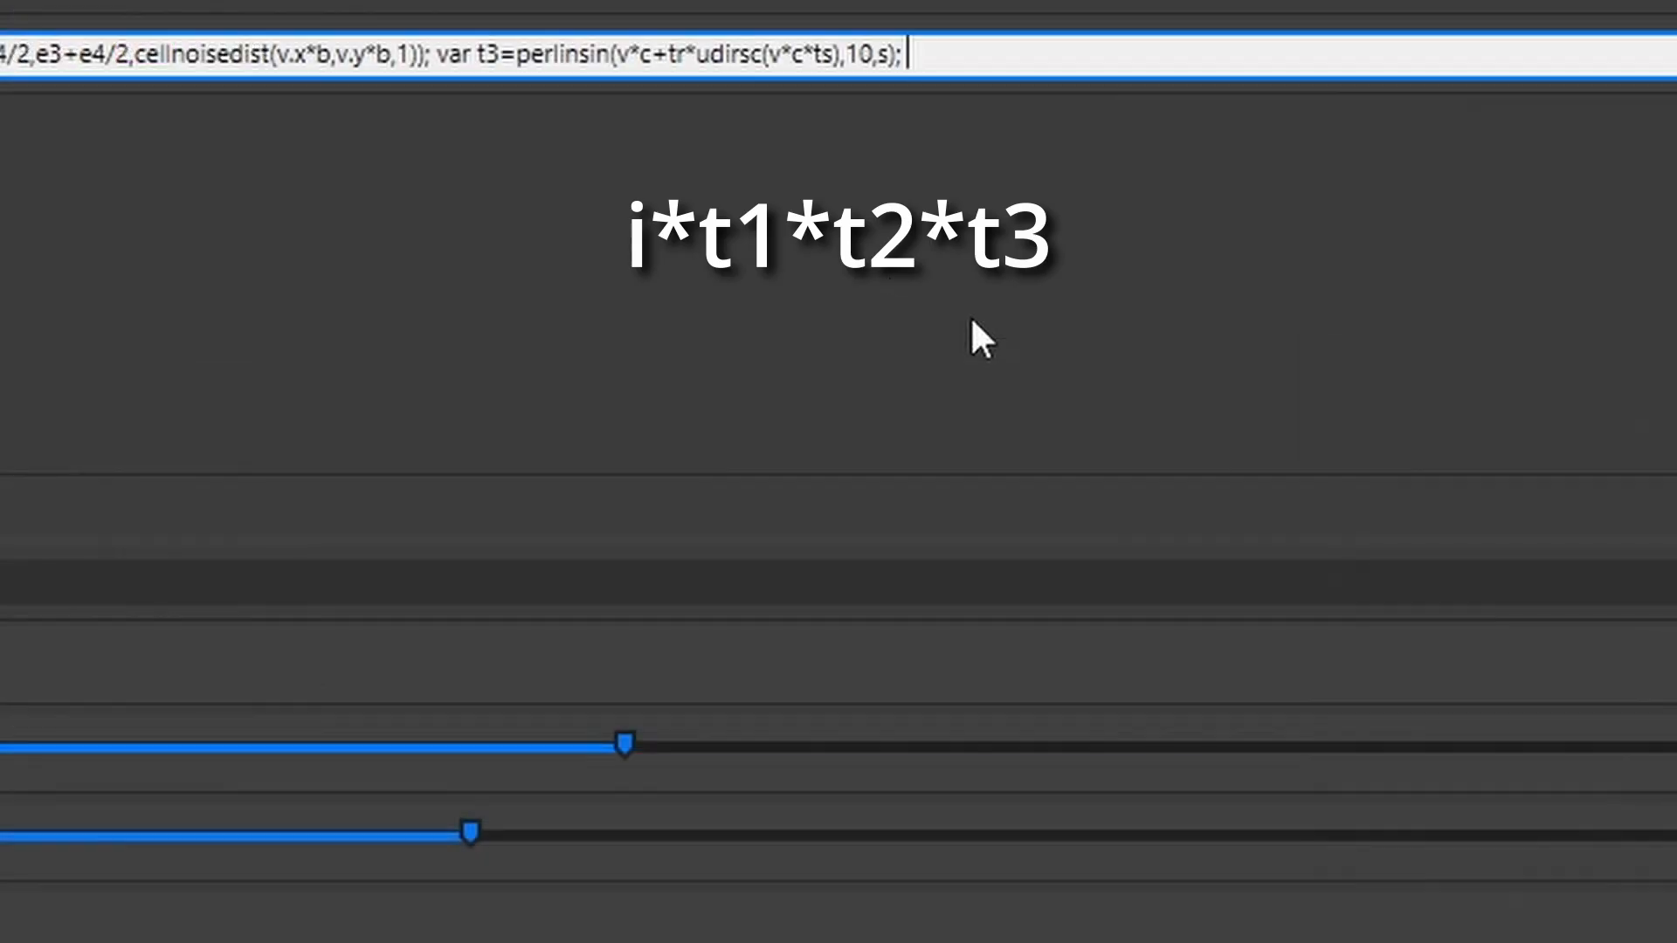
pyautogui.write(' i*t1*t2*t3')
pyautogui.press('Return')
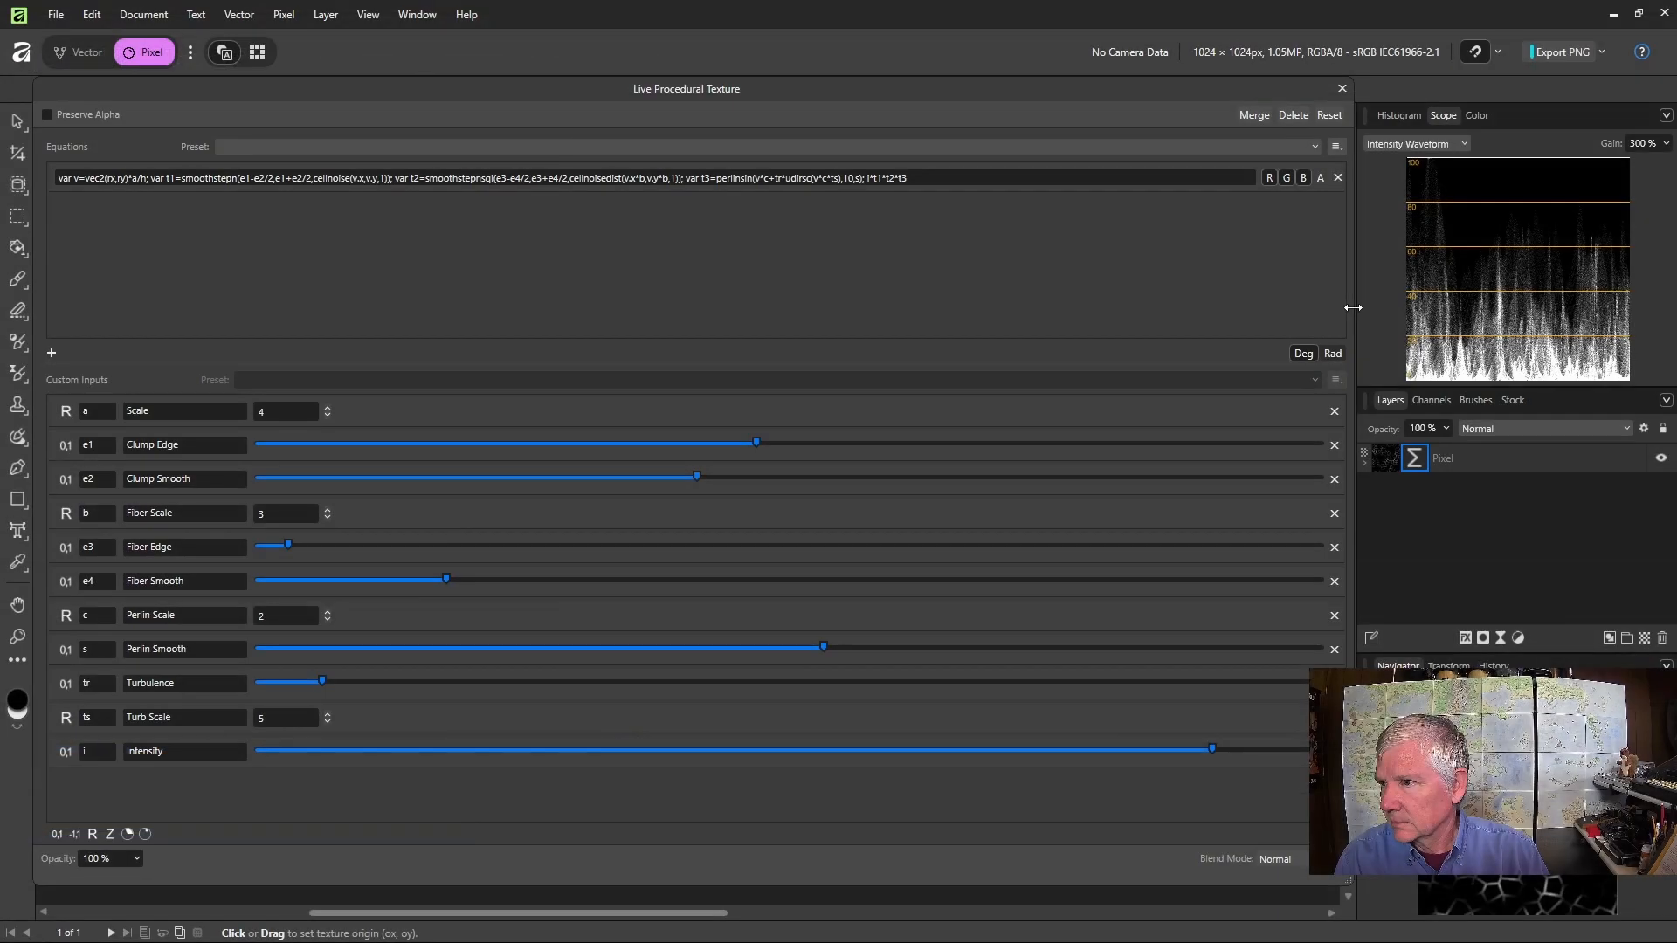
# Lower Clump Edge to about a quarter and raise Clump Smooth to about three fifths of its range
pyautogui.moveTo(1352, 308); pyautogui.dragTo(587, 307)
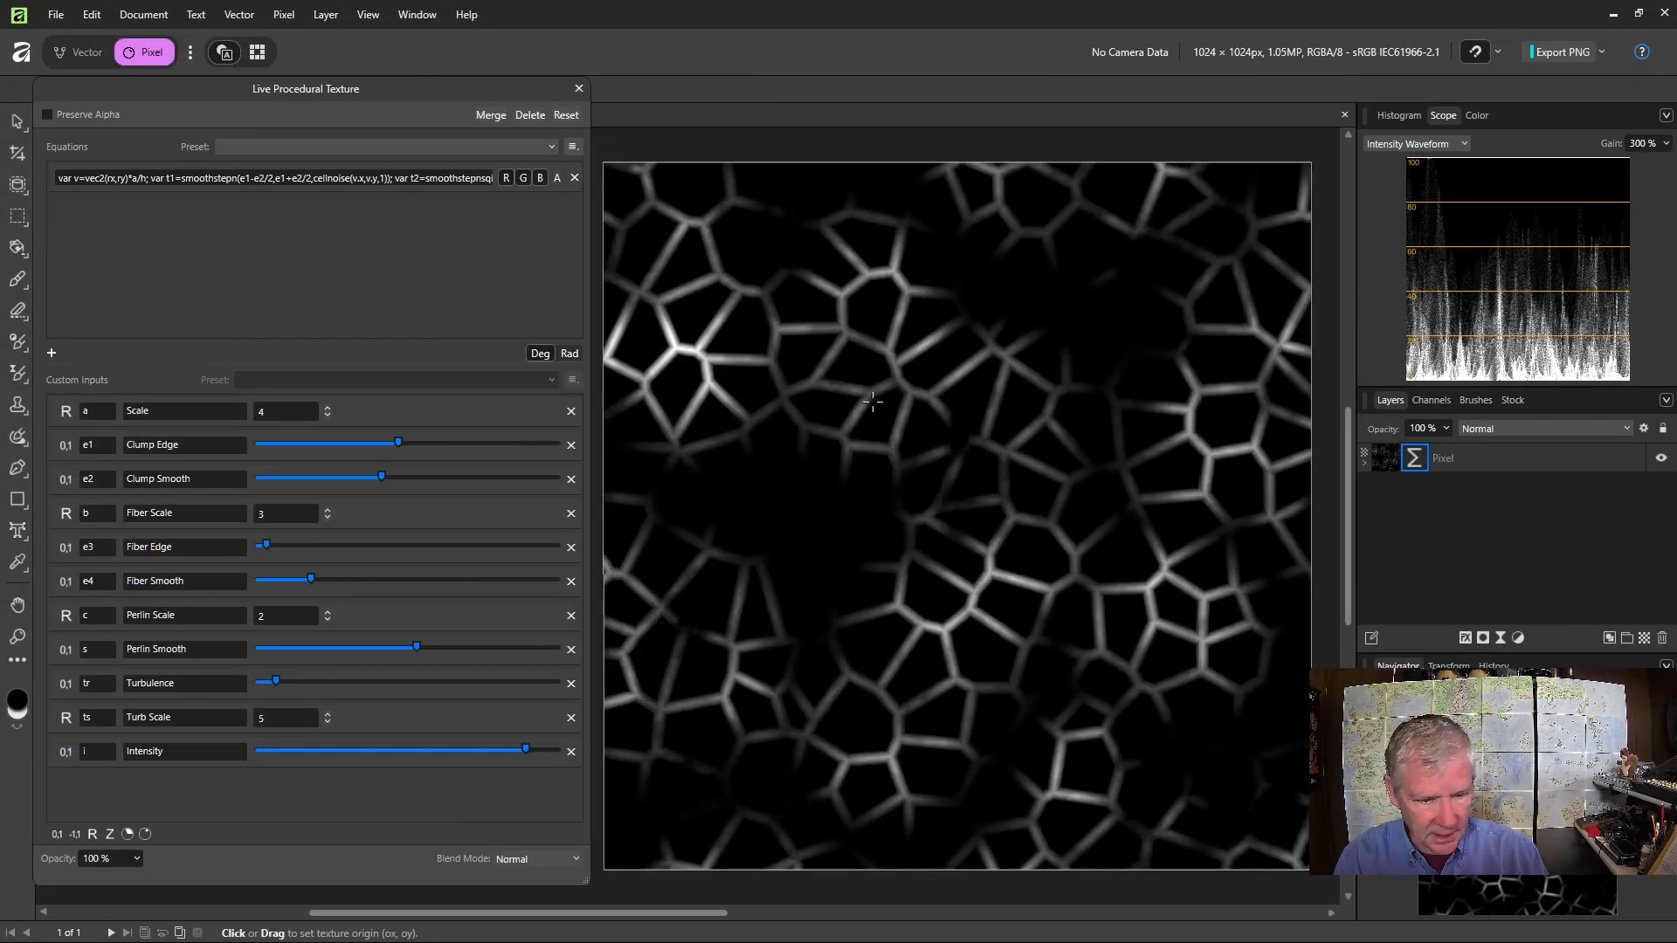
pyautogui.scroll(2, 873, 402)
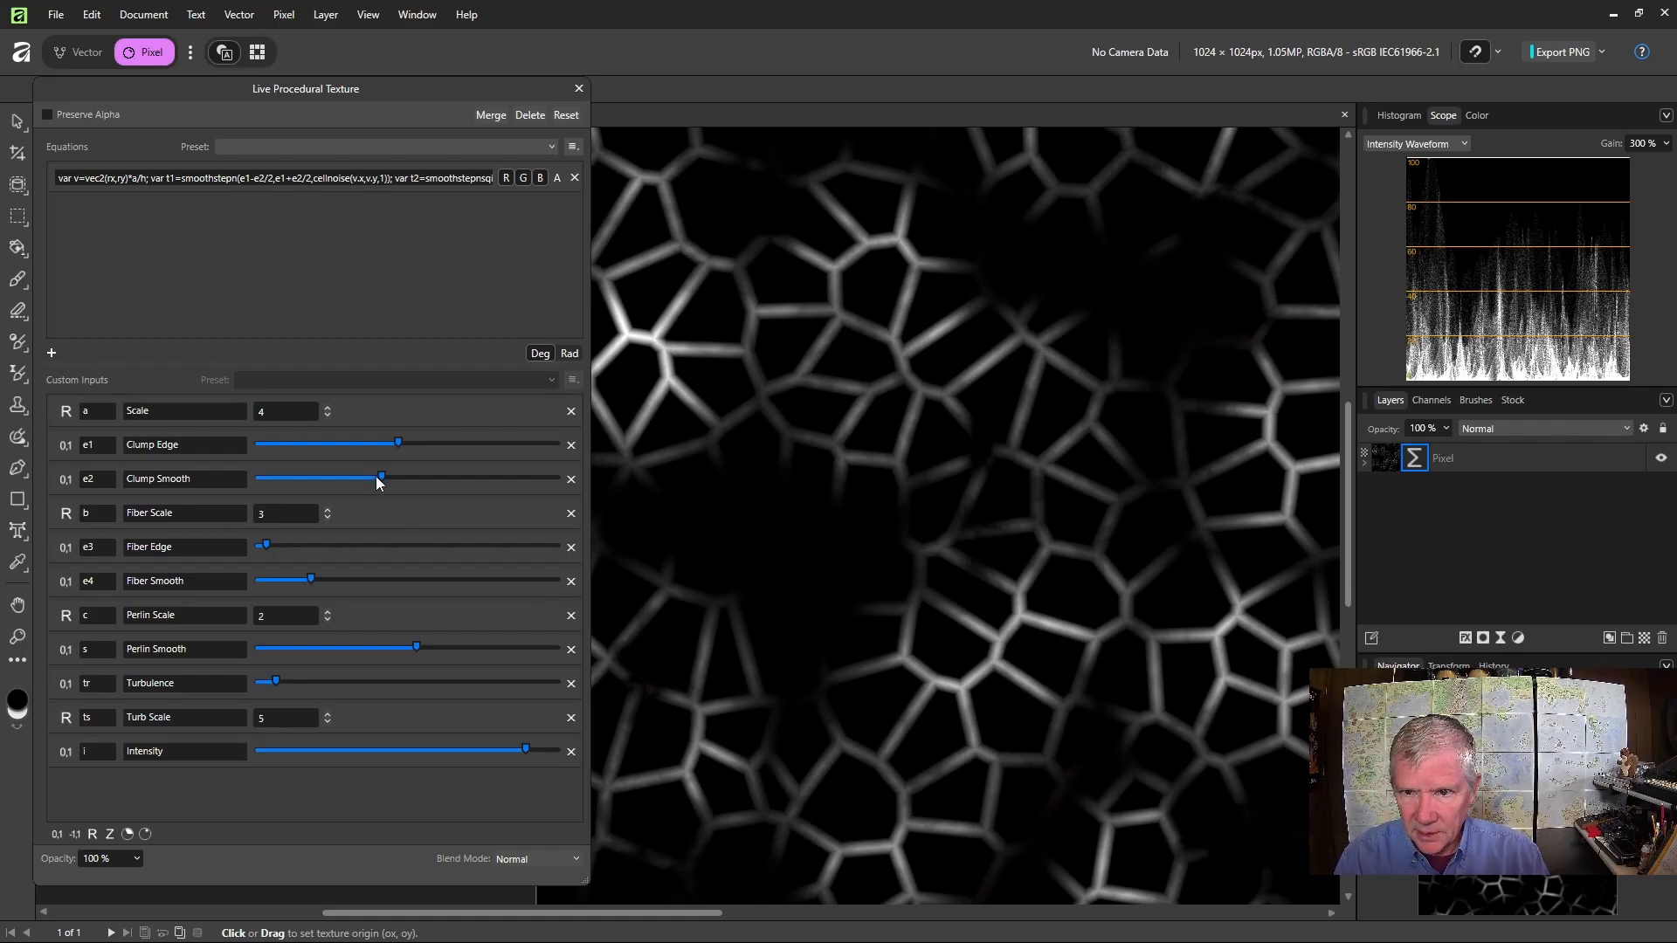
pyautogui.moveTo(382, 477); pyautogui.dragTo(327, 445)
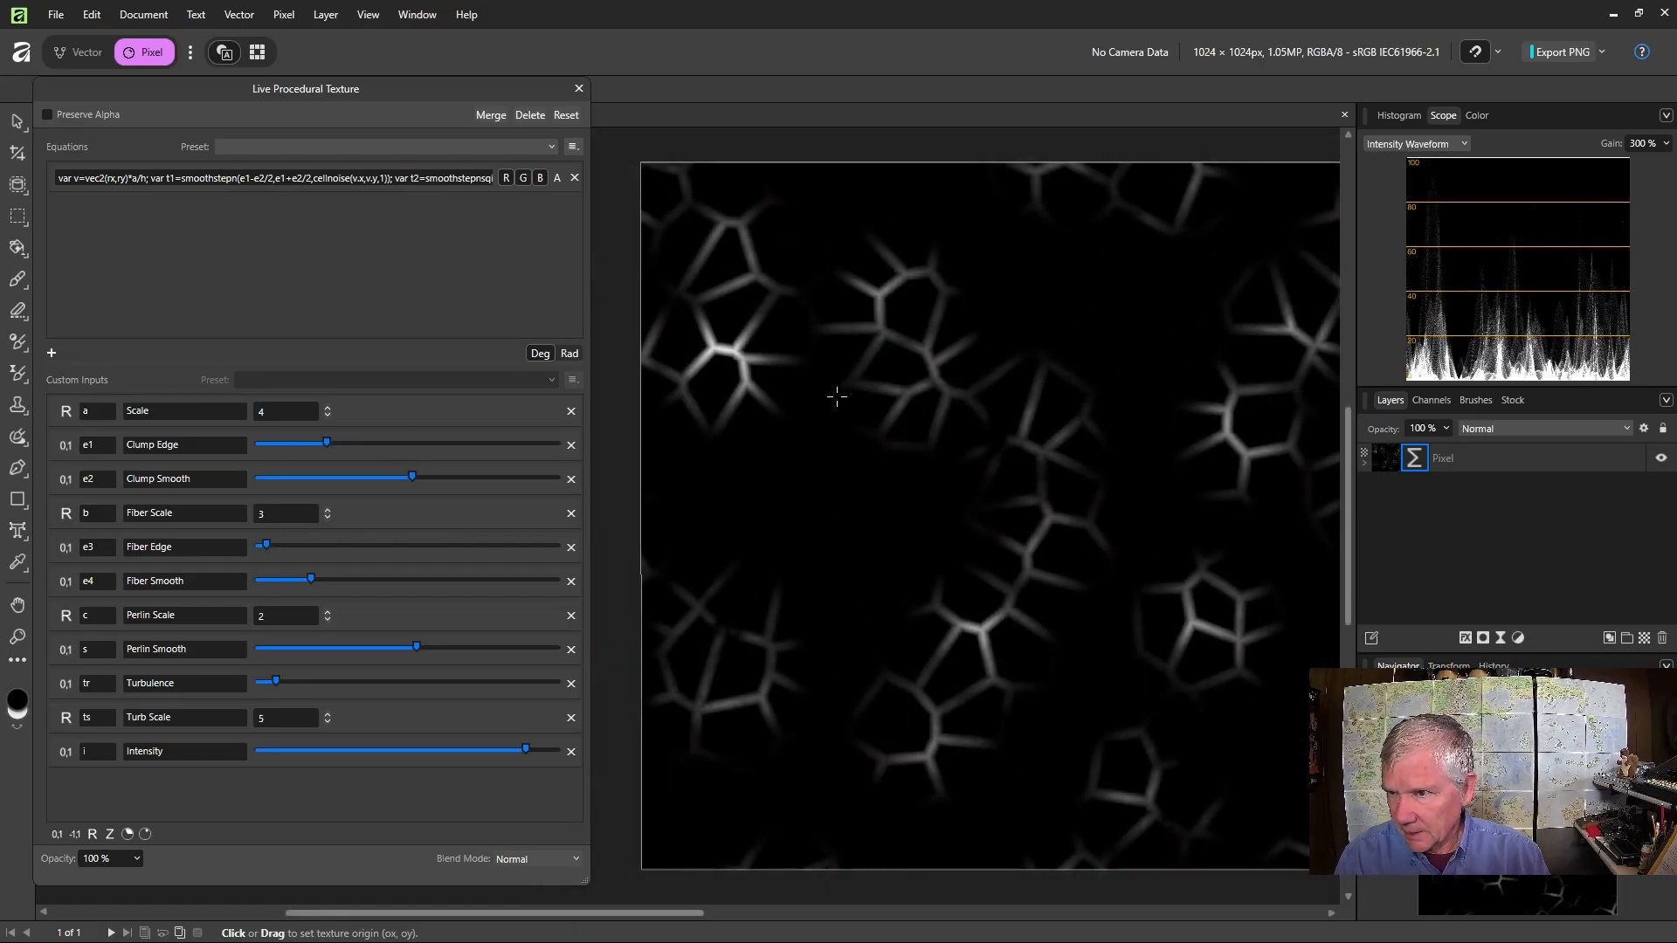
pyautogui.moveTo(402, 477); pyautogui.dragTo(445, 488)
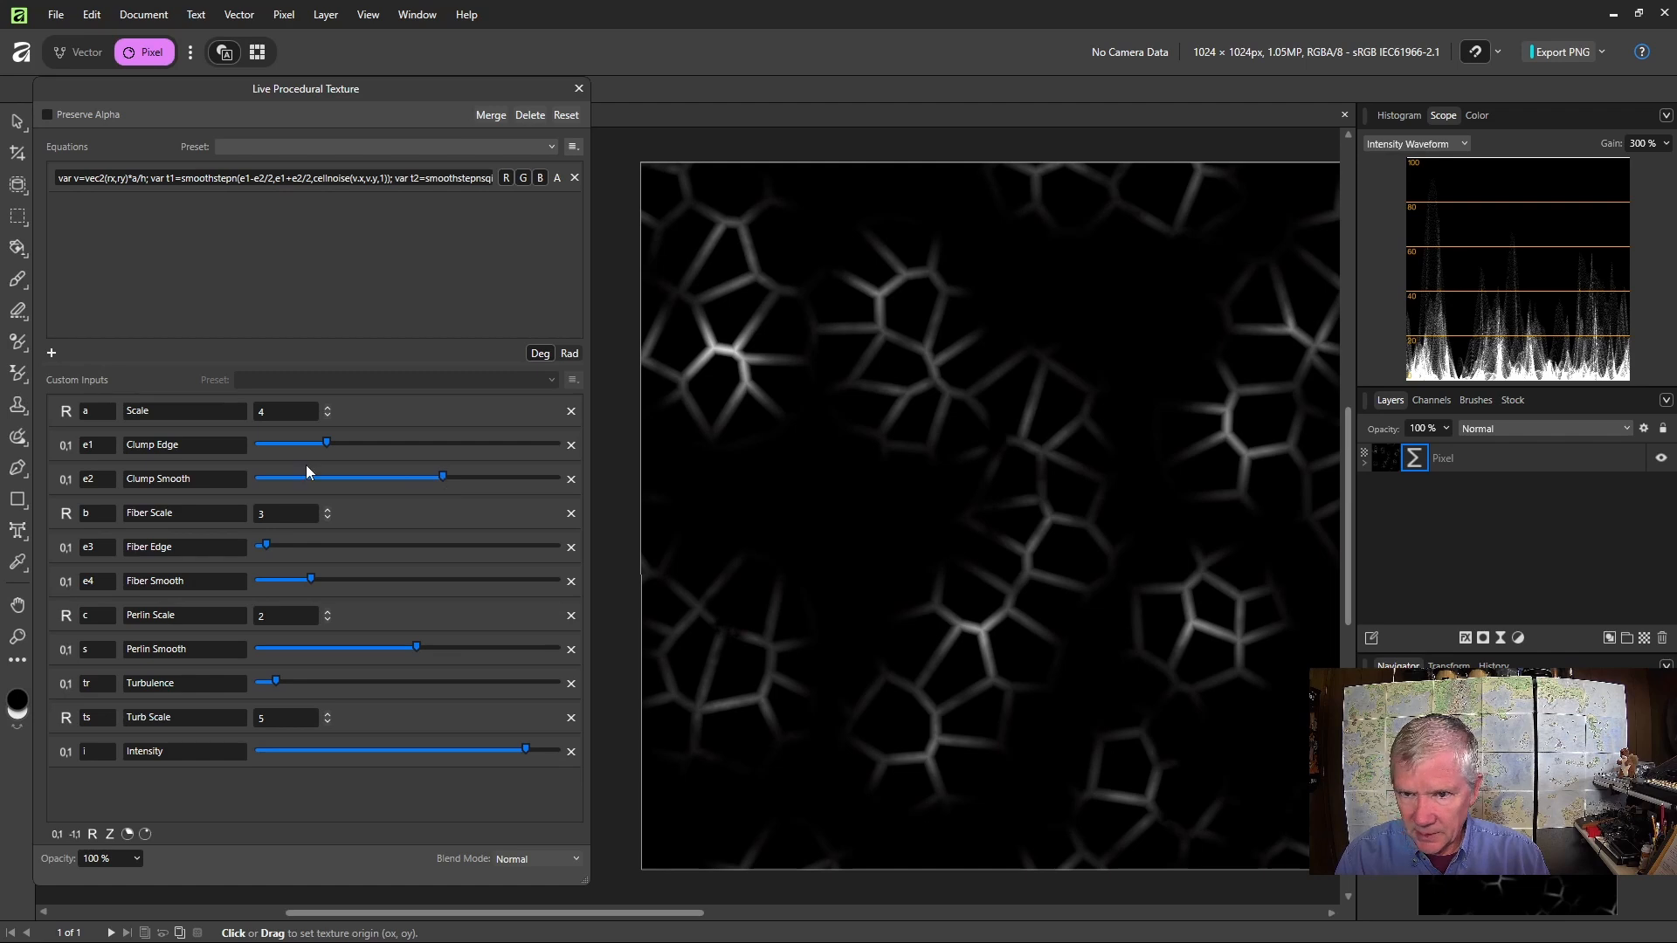
# Raise Fiber Scale to 8 and reduce Clump Smooth to about half of its range
pyautogui.click(326, 508)
pyautogui.click(326, 508)
pyautogui.click(326, 508)
pyautogui.click(327, 508)
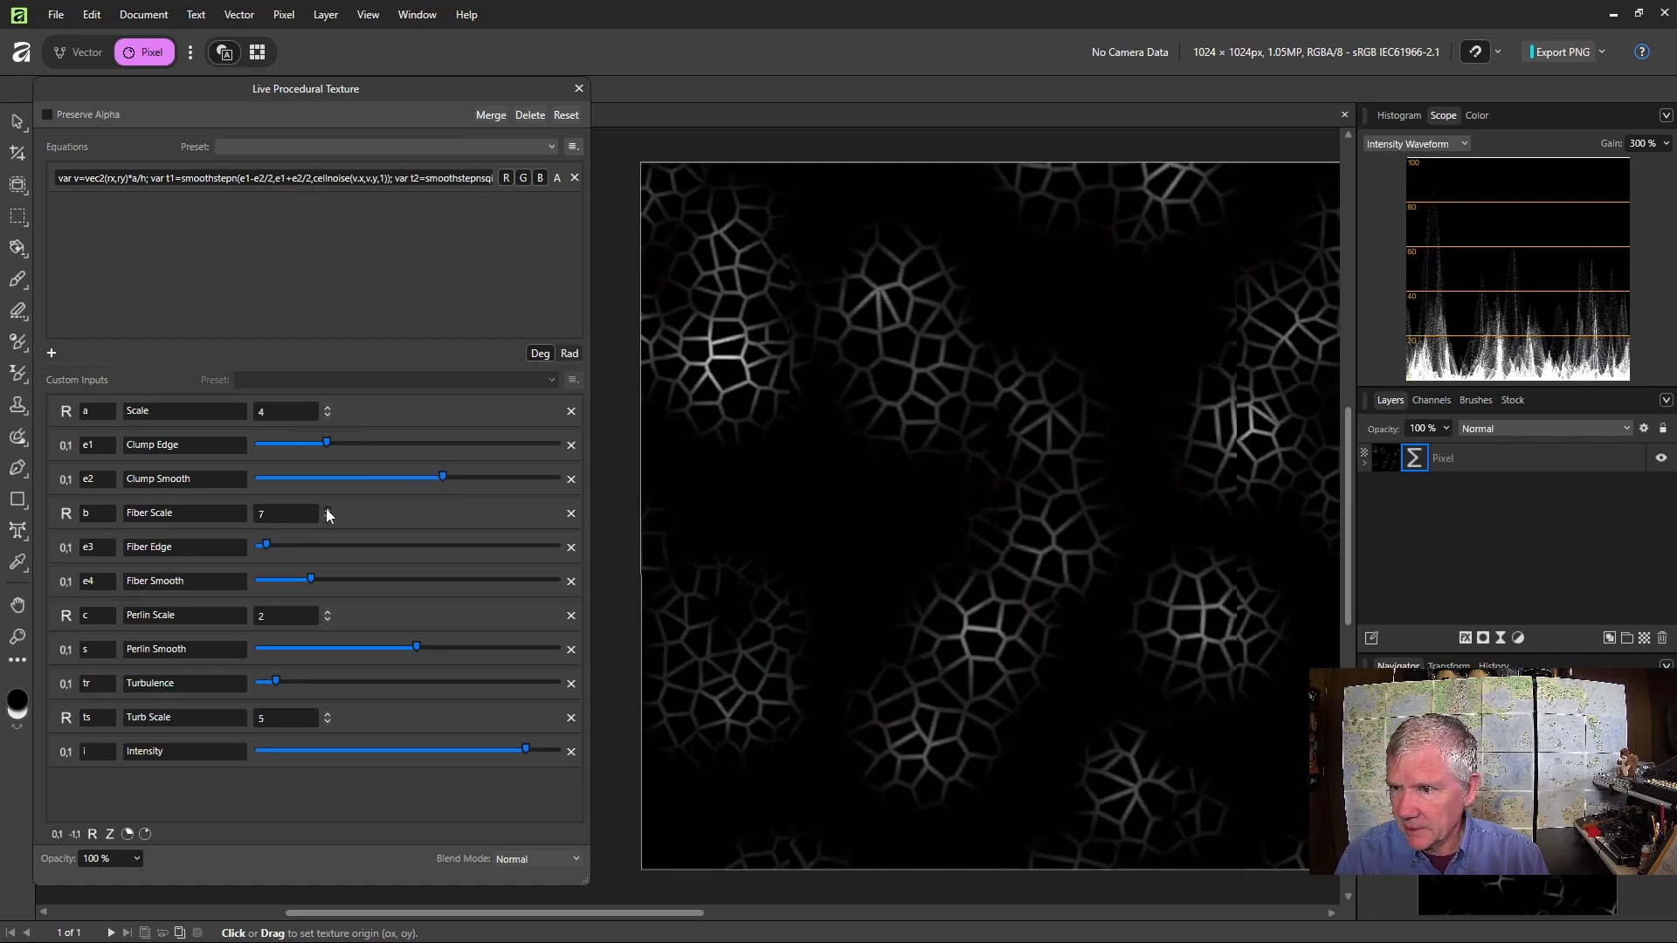
pyautogui.click(326, 509)
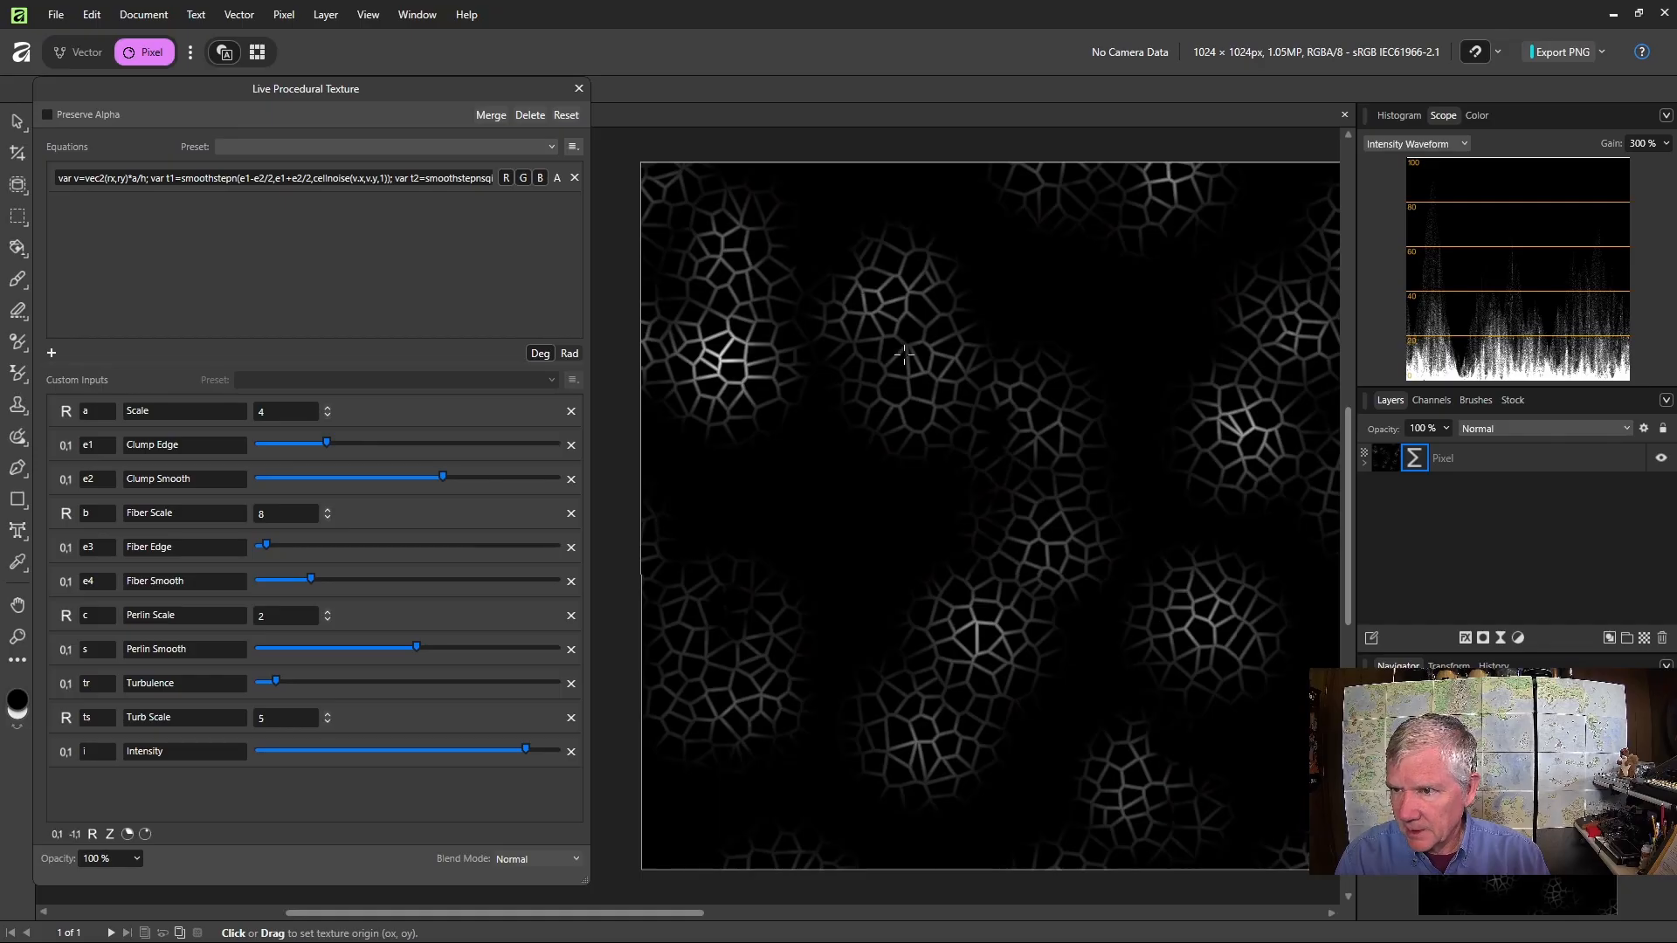
pyautogui.moveTo(439, 477)
pyautogui.mouseDown()
pyautogui.moveTo(381, 477)
pyautogui.moveTo(414, 477)
pyautogui.mouseUp()
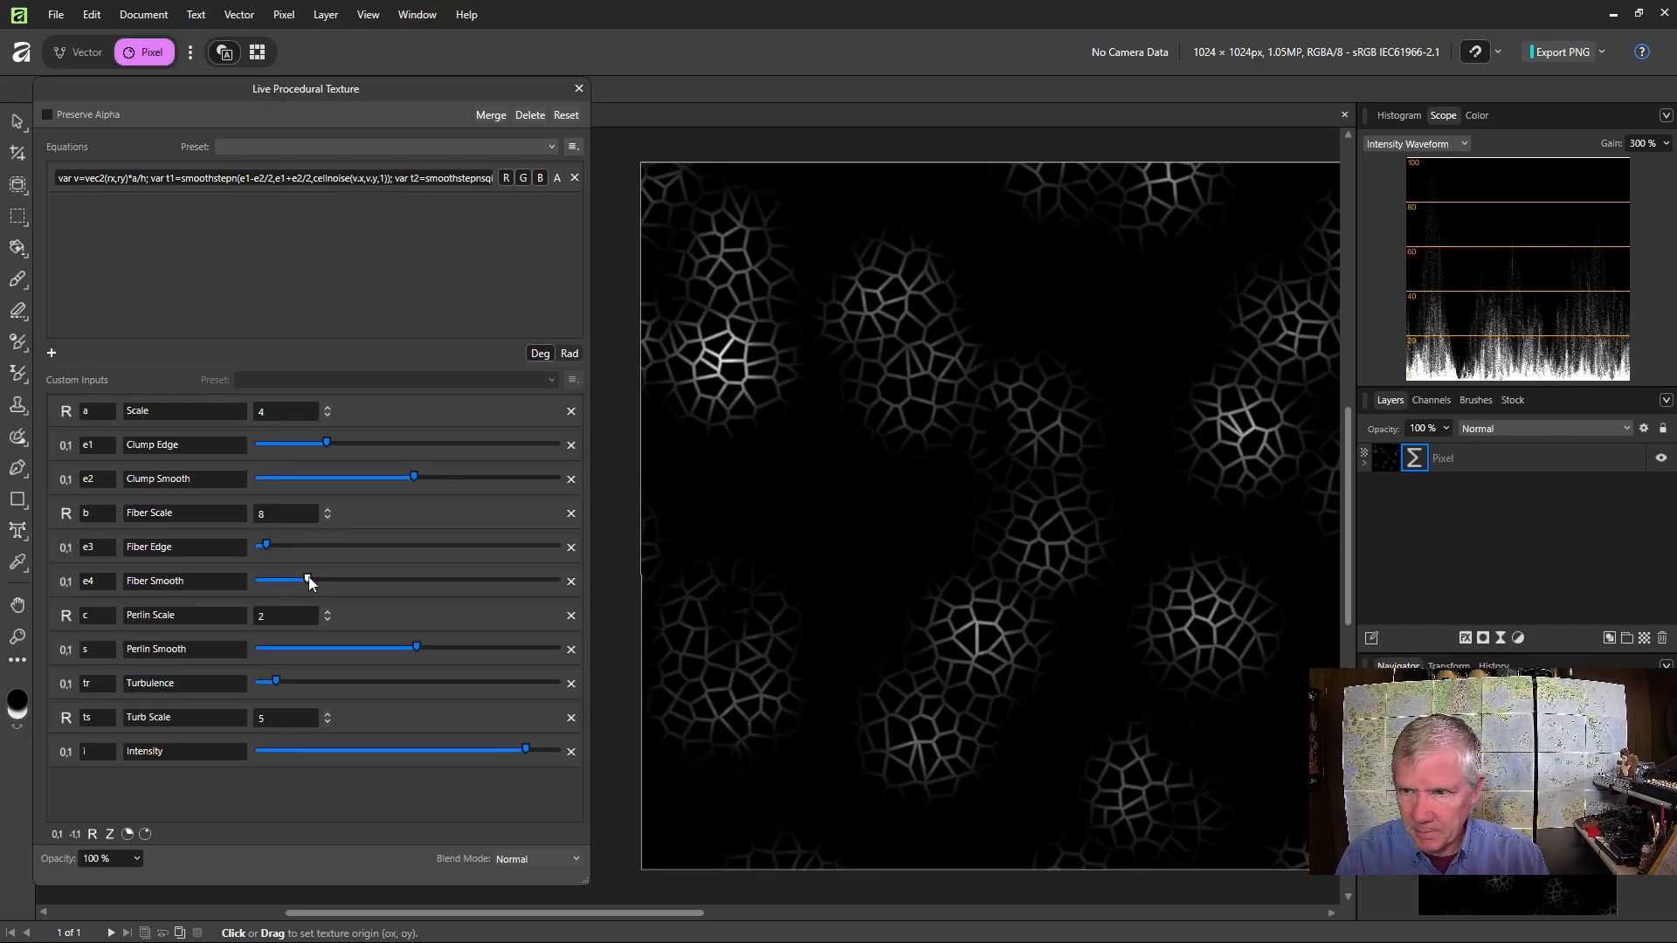
# Raise Fiber Smooth to just under half of its range and Fiber Edge to slightly under a tenth
pyautogui.moveTo(310, 579); pyautogui.dragTo(396, 589)
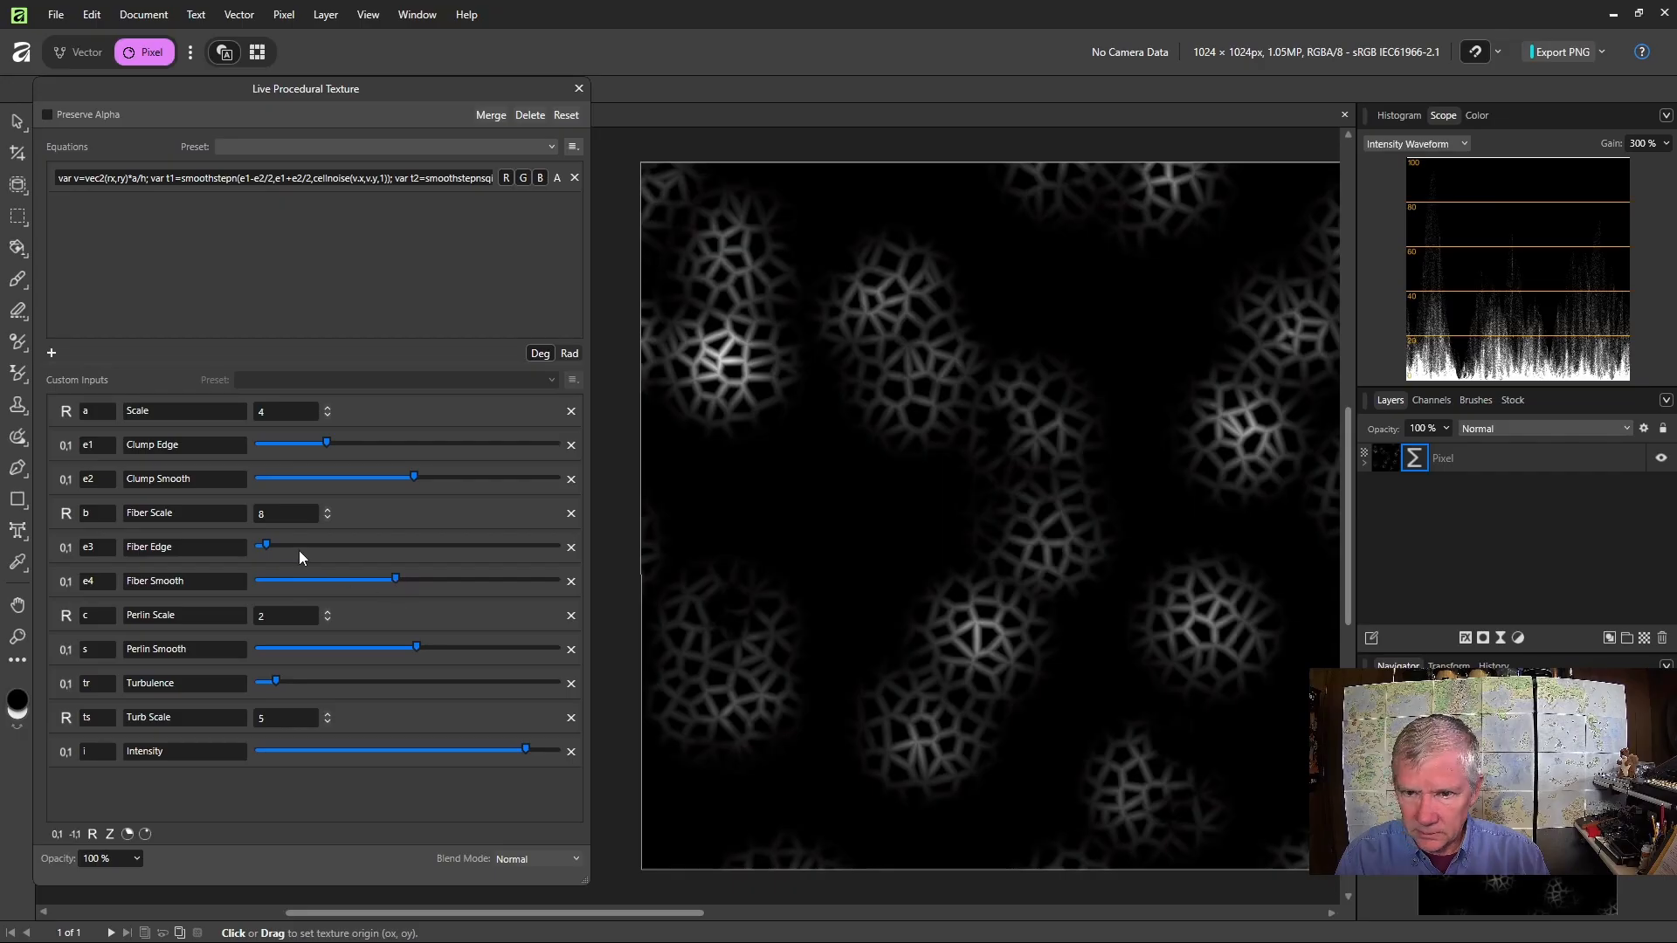
pyautogui.moveTo(269, 546); pyautogui.dragTo(279, 545)
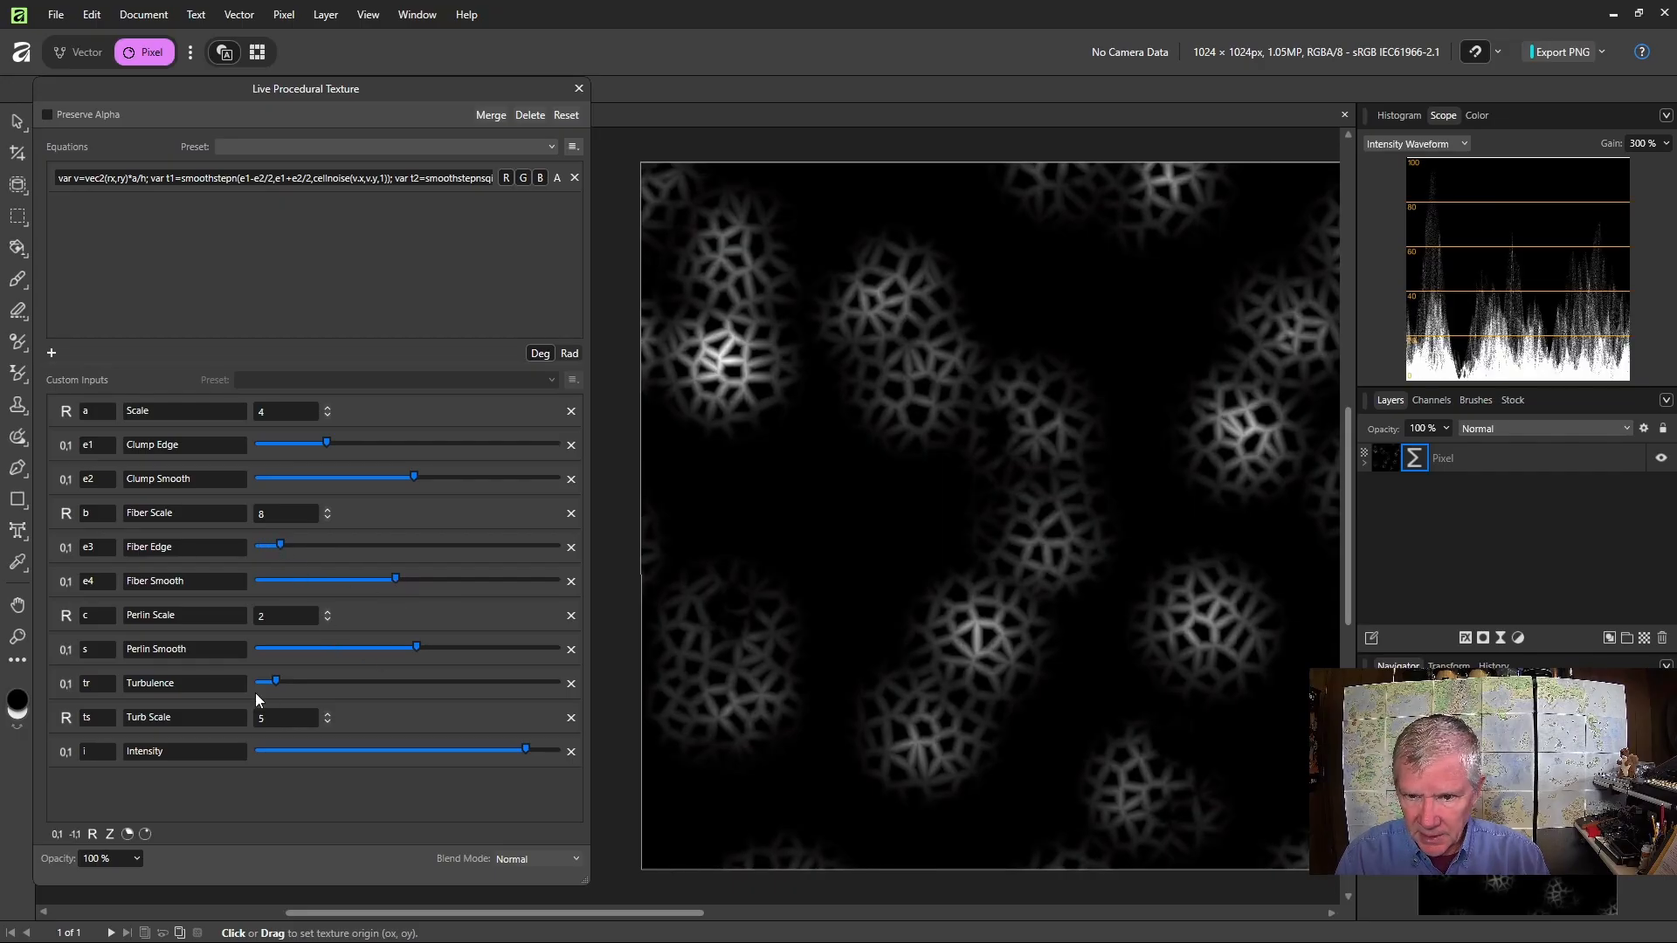
# Increase Perlin Scale to 21
pyautogui.click(328, 613)
pyautogui.click(327, 613)
pyautogui.click(327, 613)
pyautogui.click(328, 613)
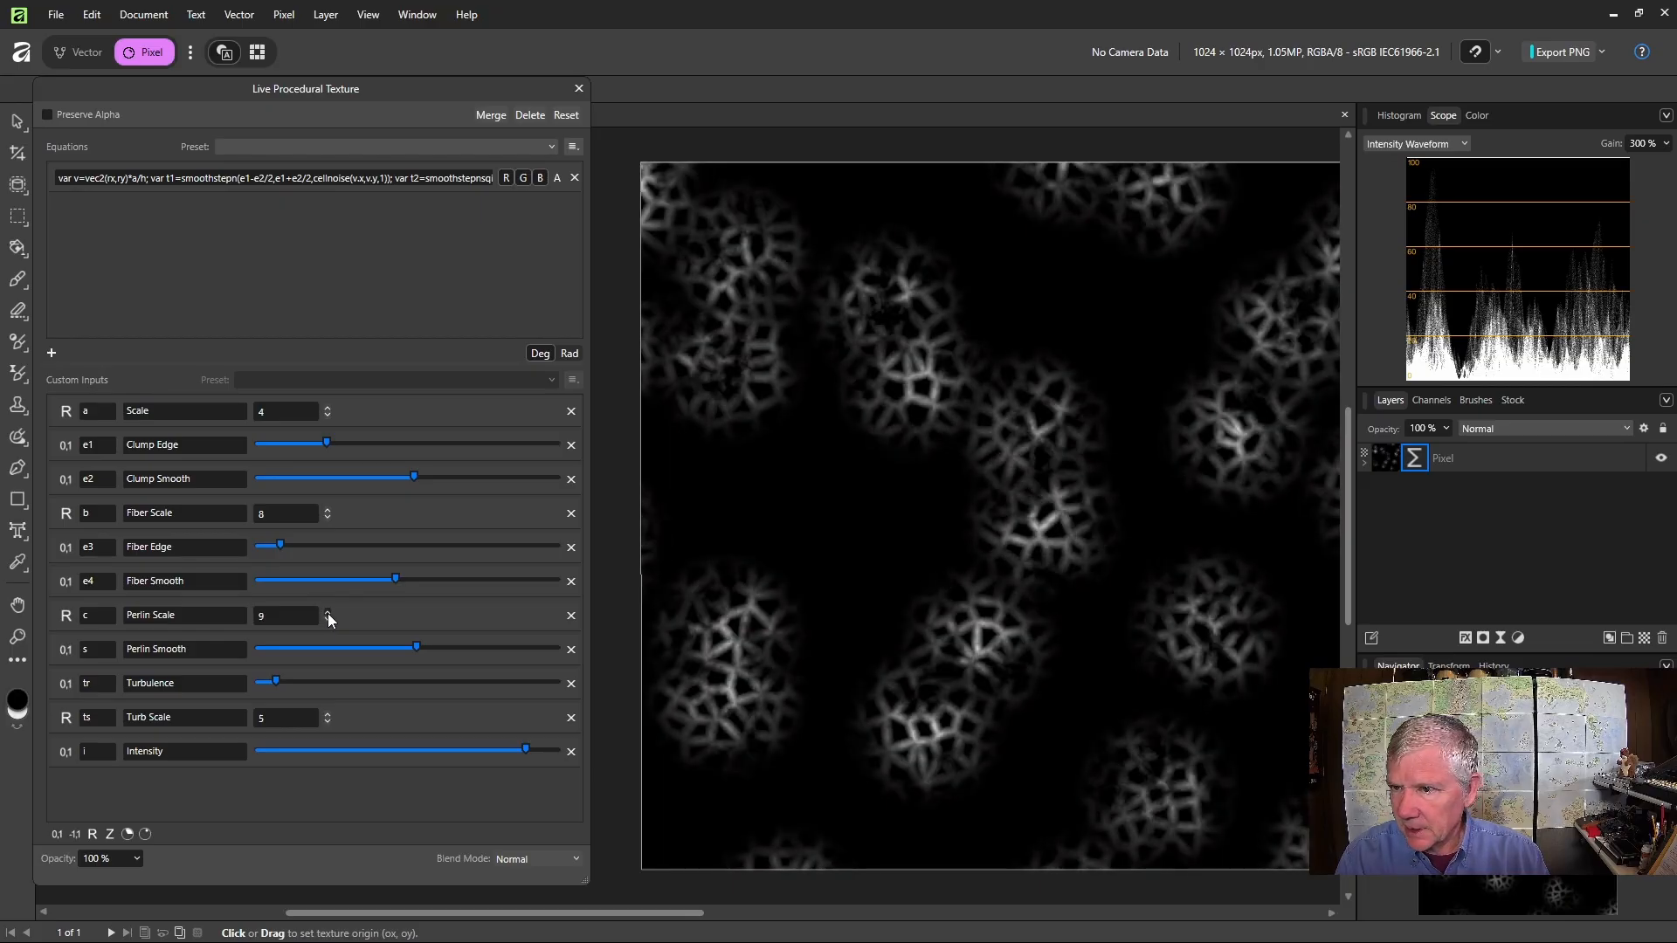
pyautogui.click(327, 613)
pyautogui.click(327, 613)
pyautogui.click(327, 613)
pyautogui.click(327, 613)
pyautogui.click(327, 613)
pyautogui.click(328, 613)
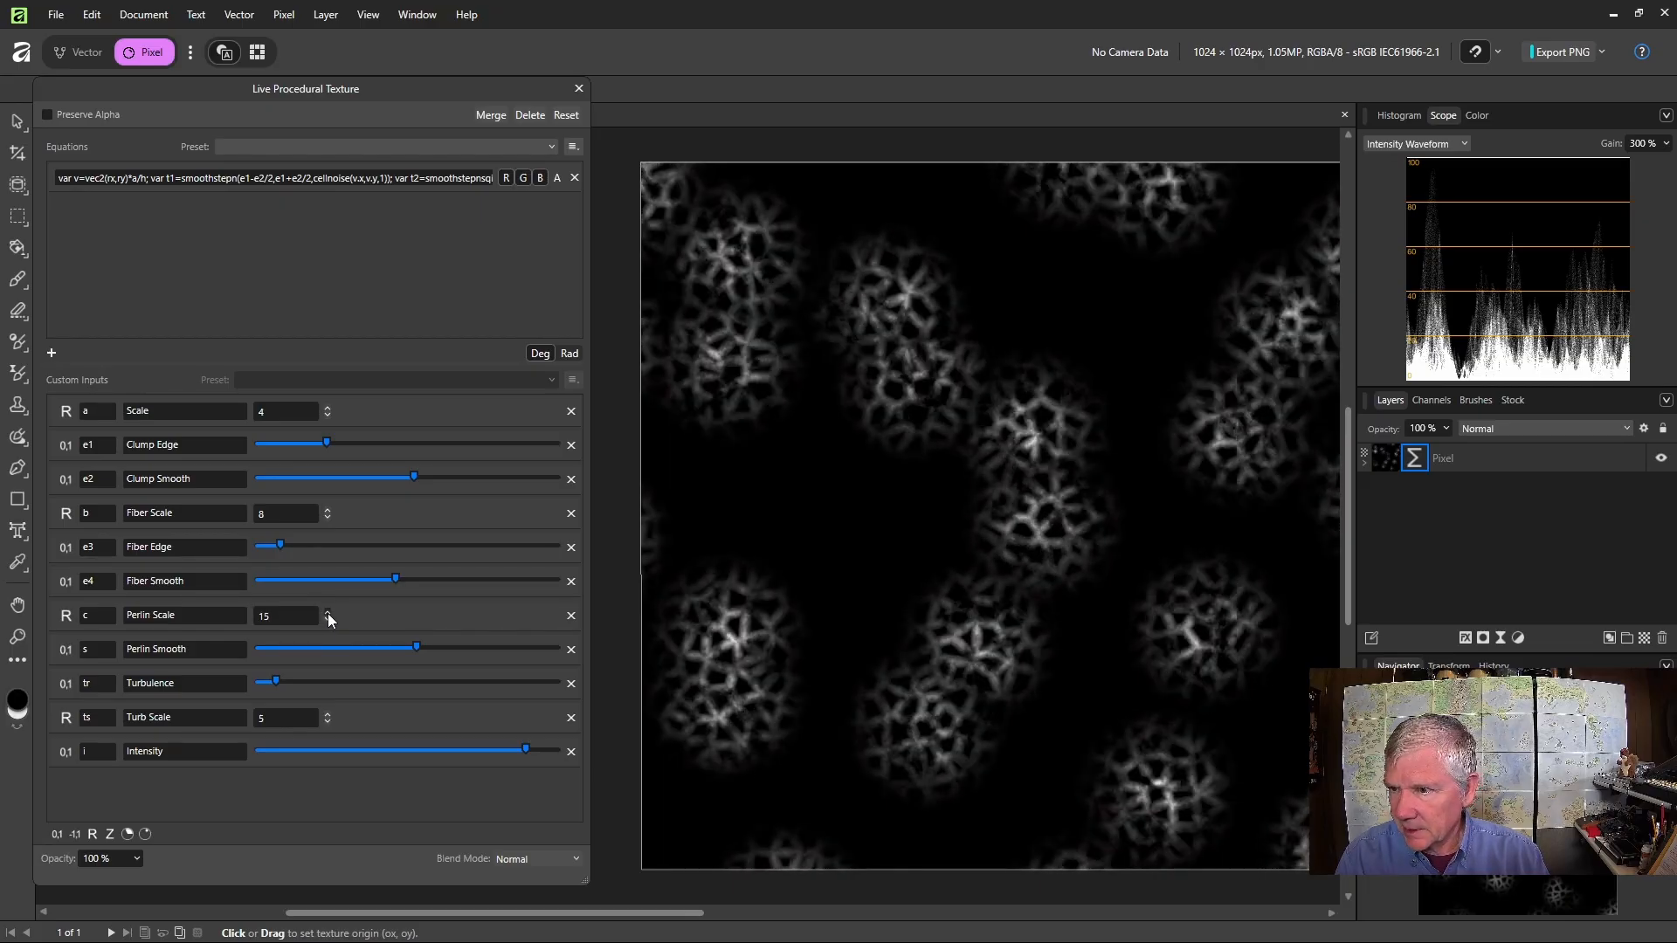
pyautogui.click(327, 613)
pyautogui.click(327, 613)
pyautogui.click(327, 613)
pyautogui.click(327, 613)
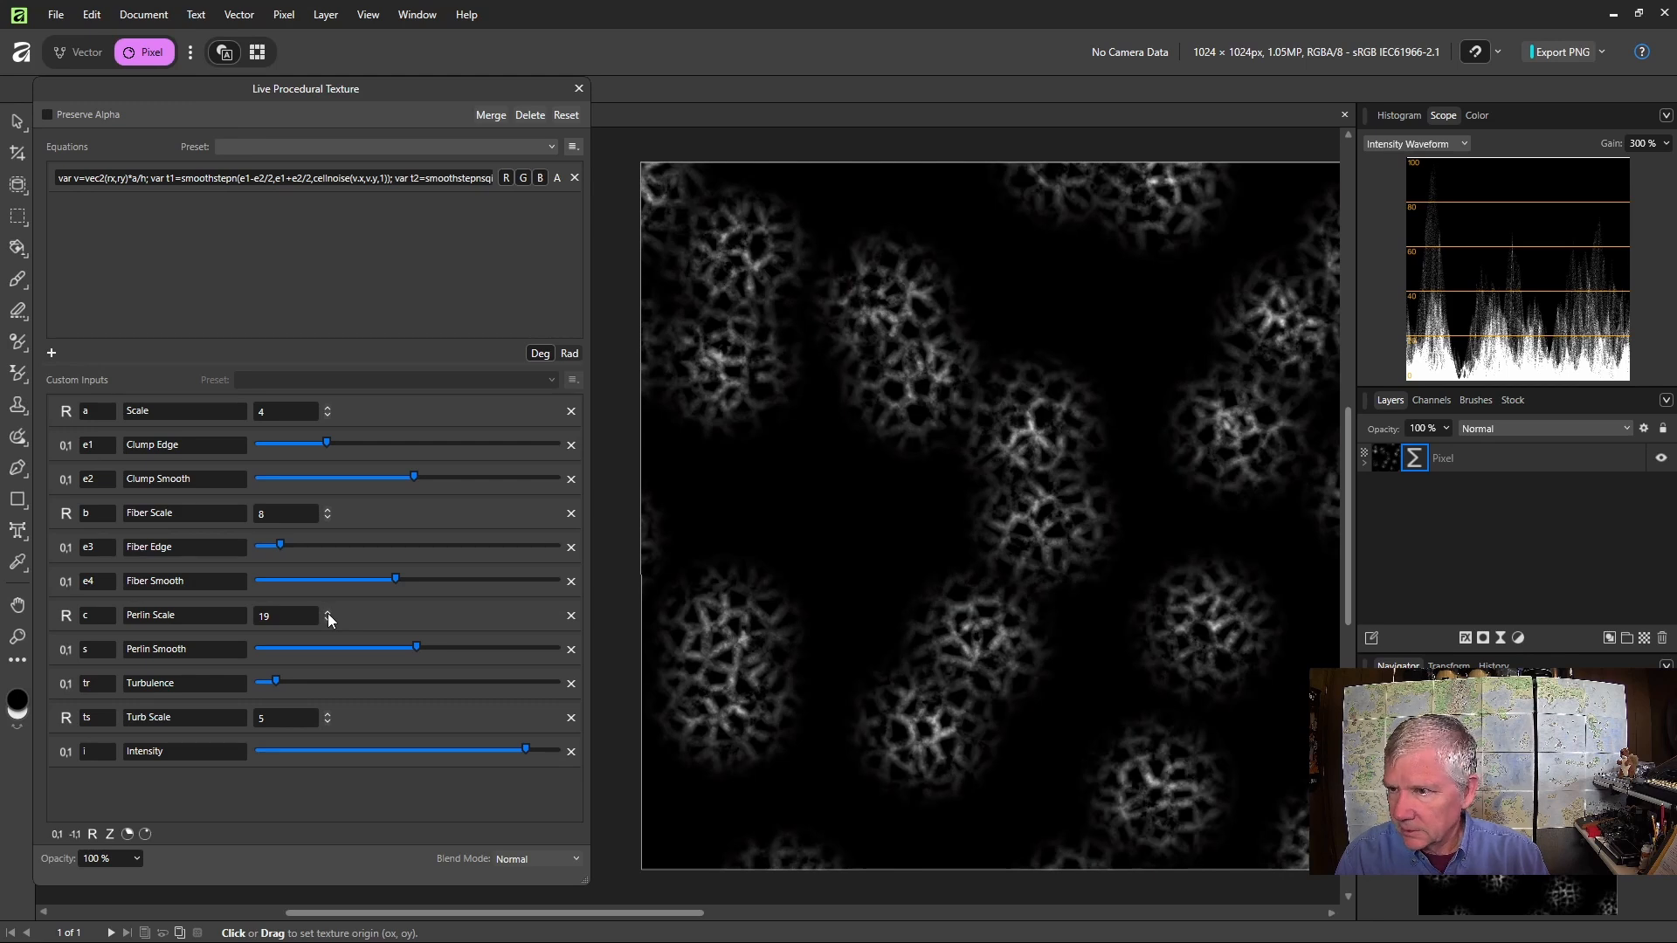
pyautogui.click(328, 613)
pyautogui.click(327, 613)
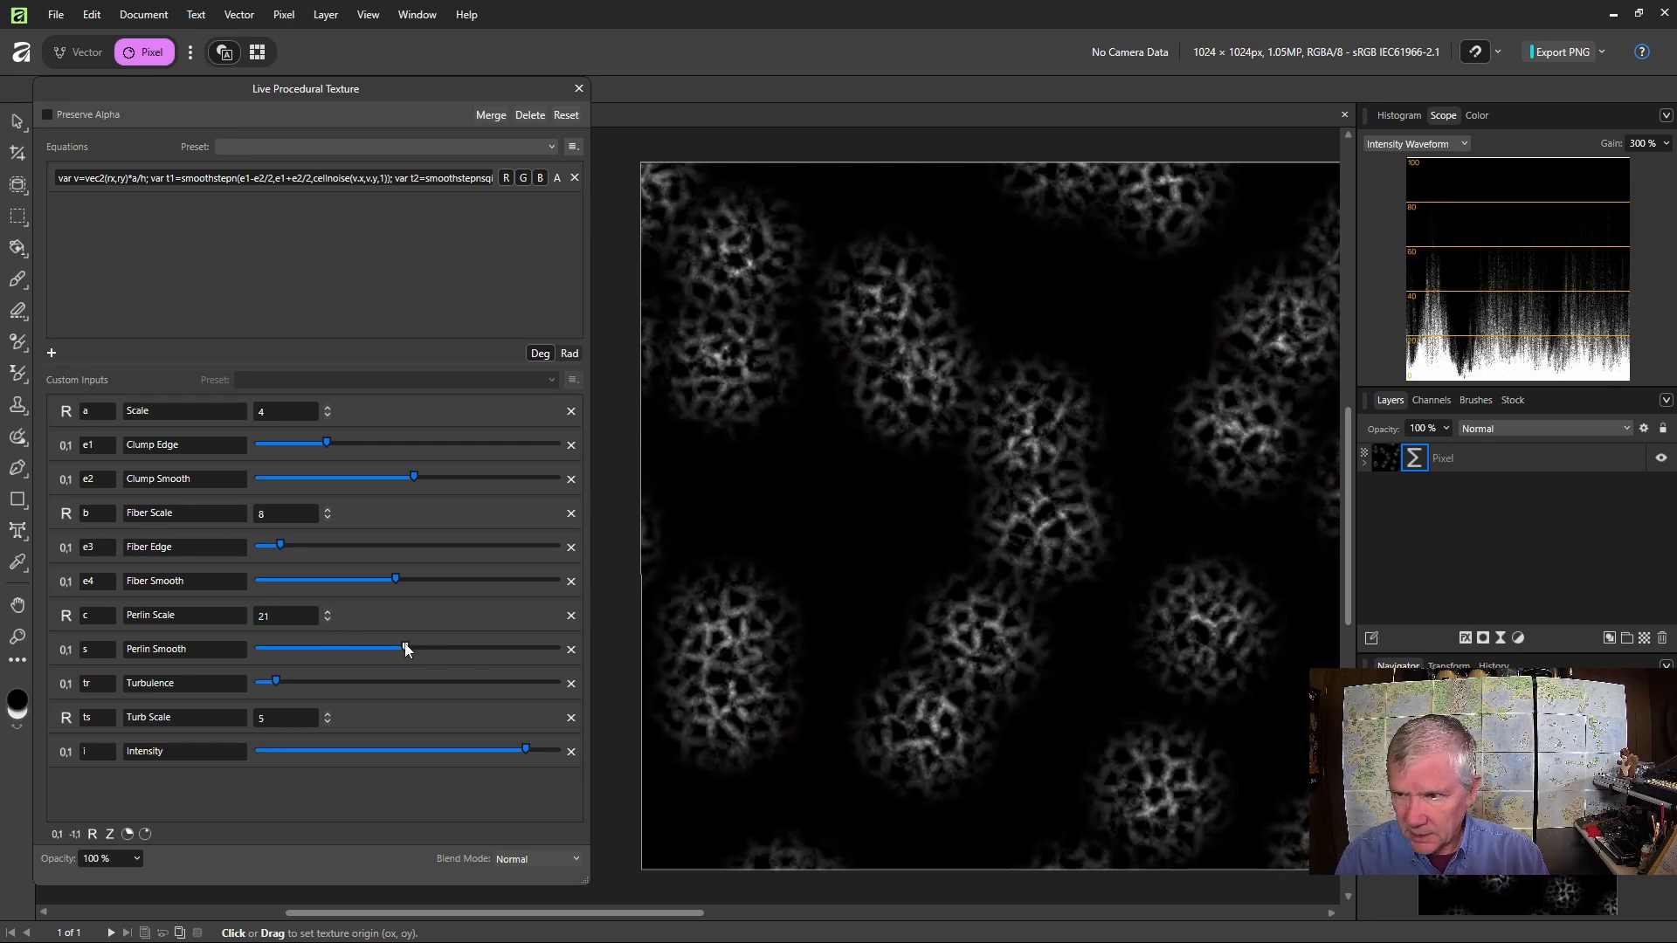
# Fine-tune Perlin Smooth to about half of its range while judging the fiber detail up close
pyautogui.scroll(4, 1301, 502)
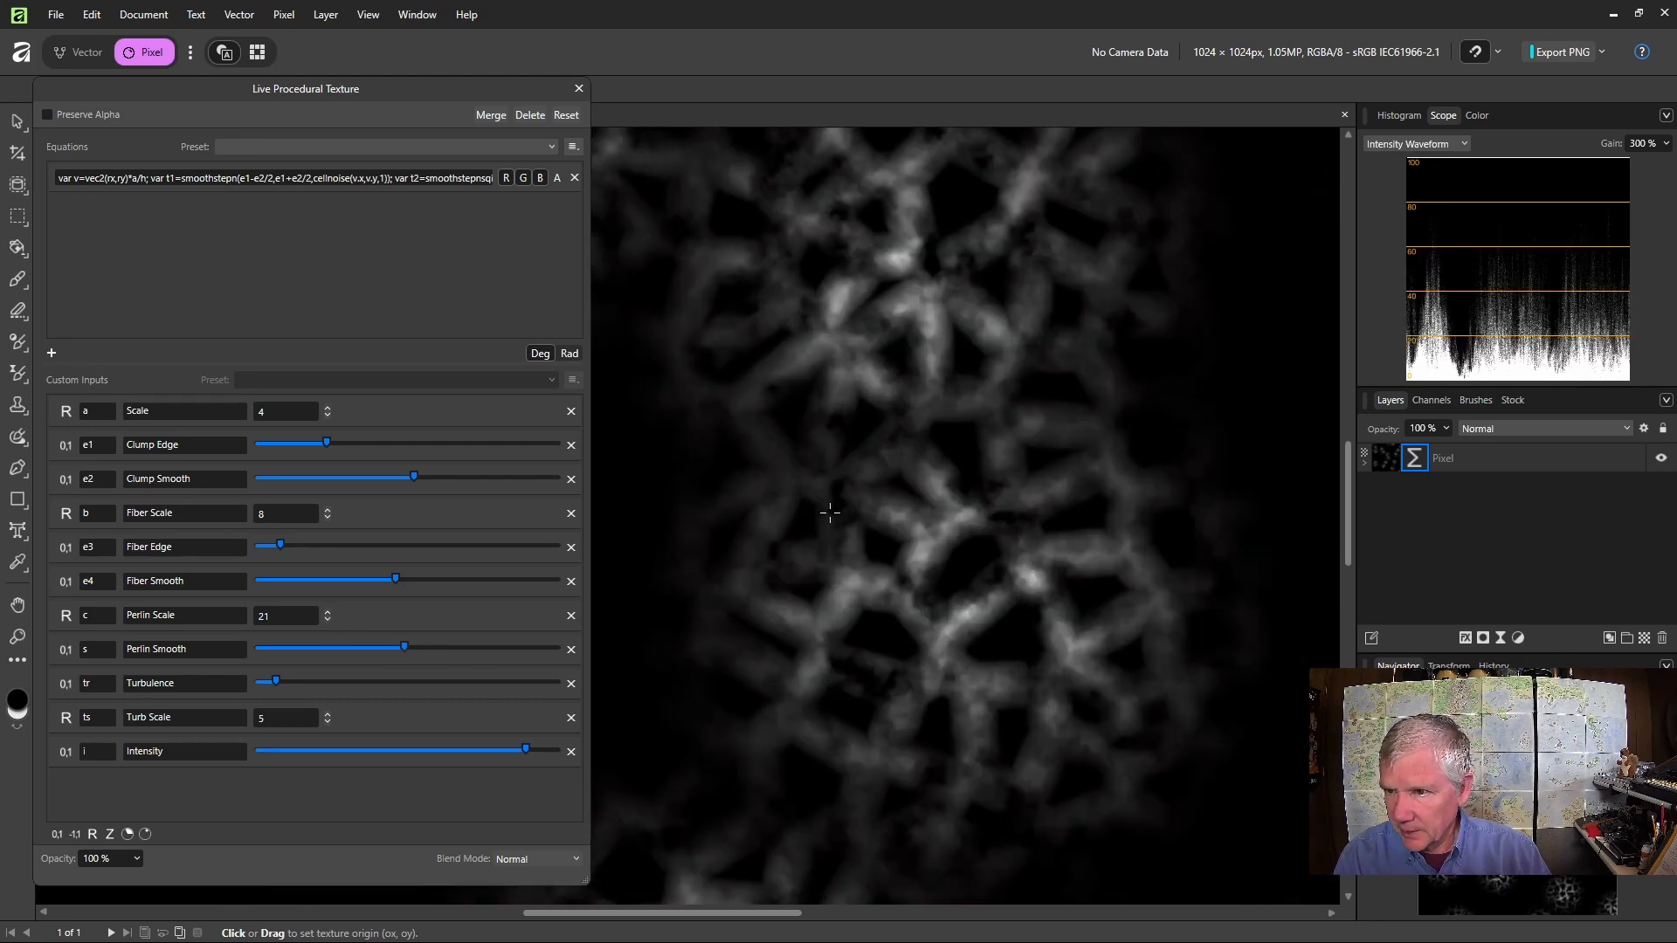
pyautogui.scroll(2, 972, 580)
pyautogui.scroll(-1, 961, 528)
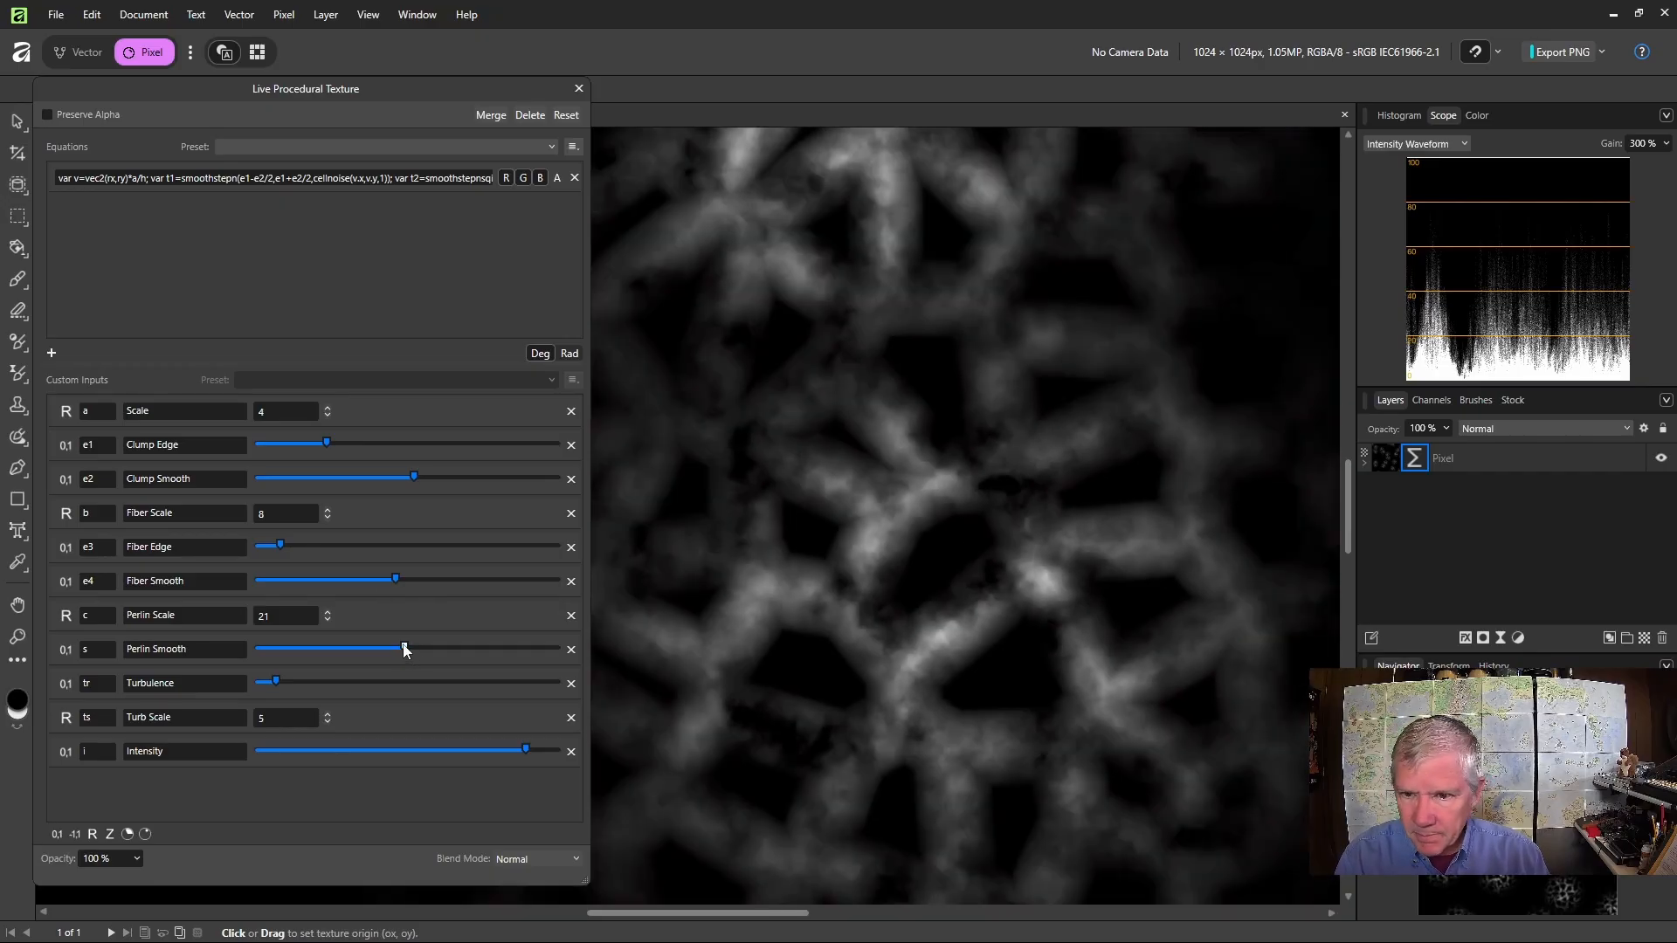
pyautogui.moveTo(377, 649); pyautogui.dragTo(427, 649)
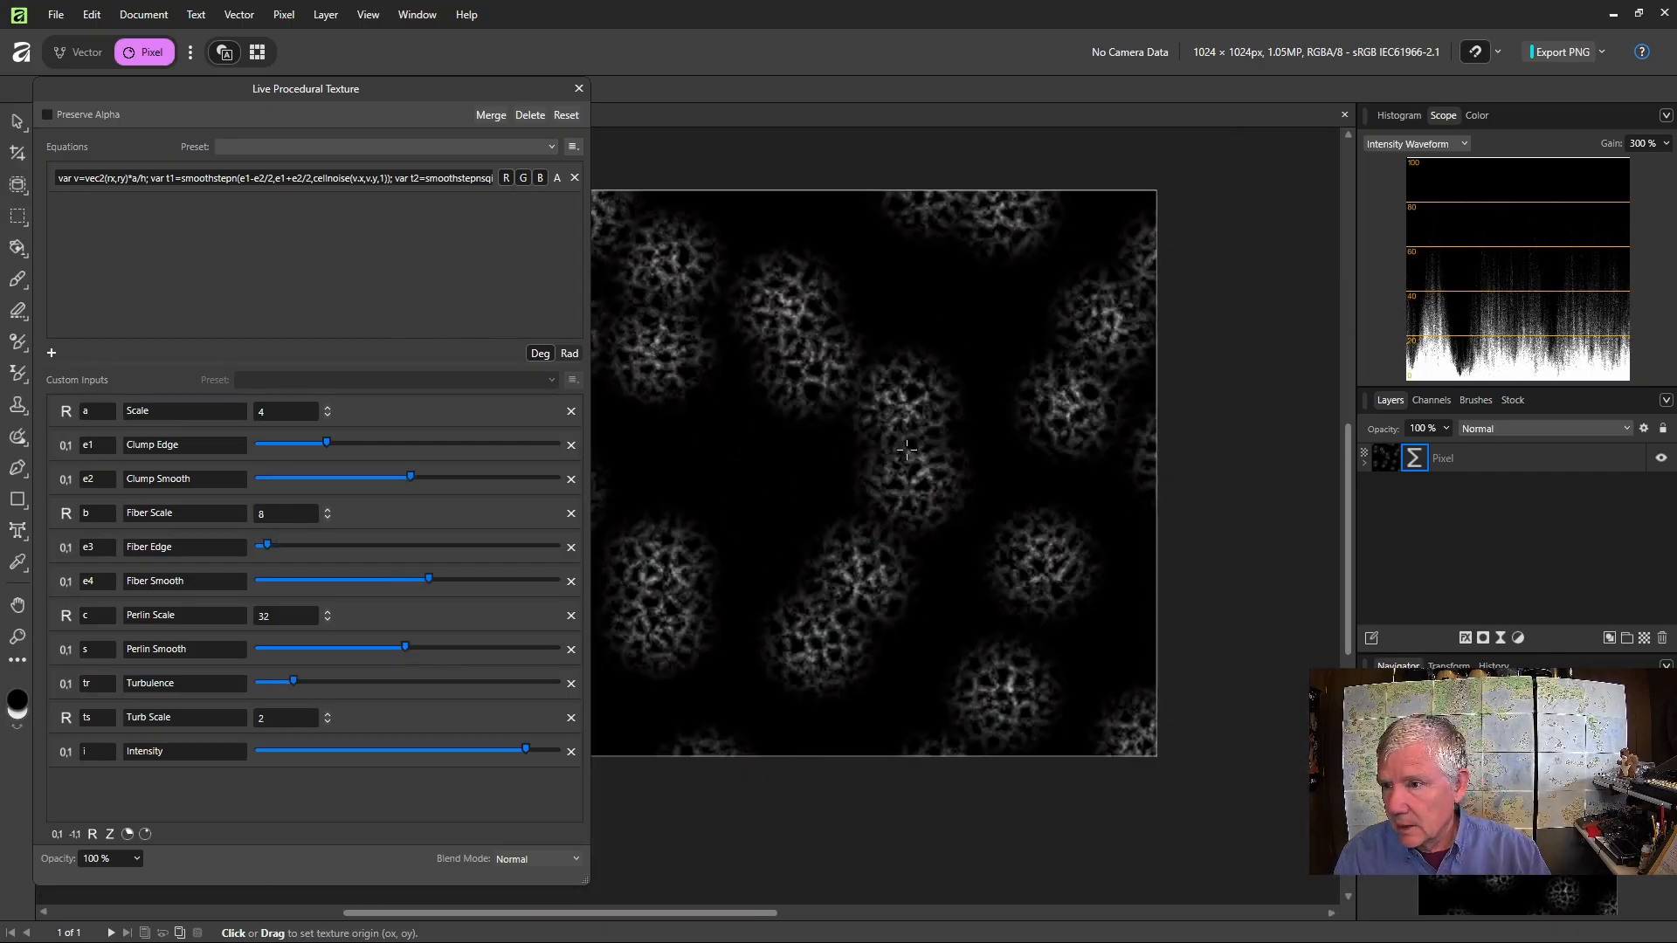
# Check the clumps at different magnifications and widen the Live Procedural Texture dialog to roughly twice its width
pyautogui.scroll(-1, 906, 449)
pyautogui.scroll(4, 844, 448)
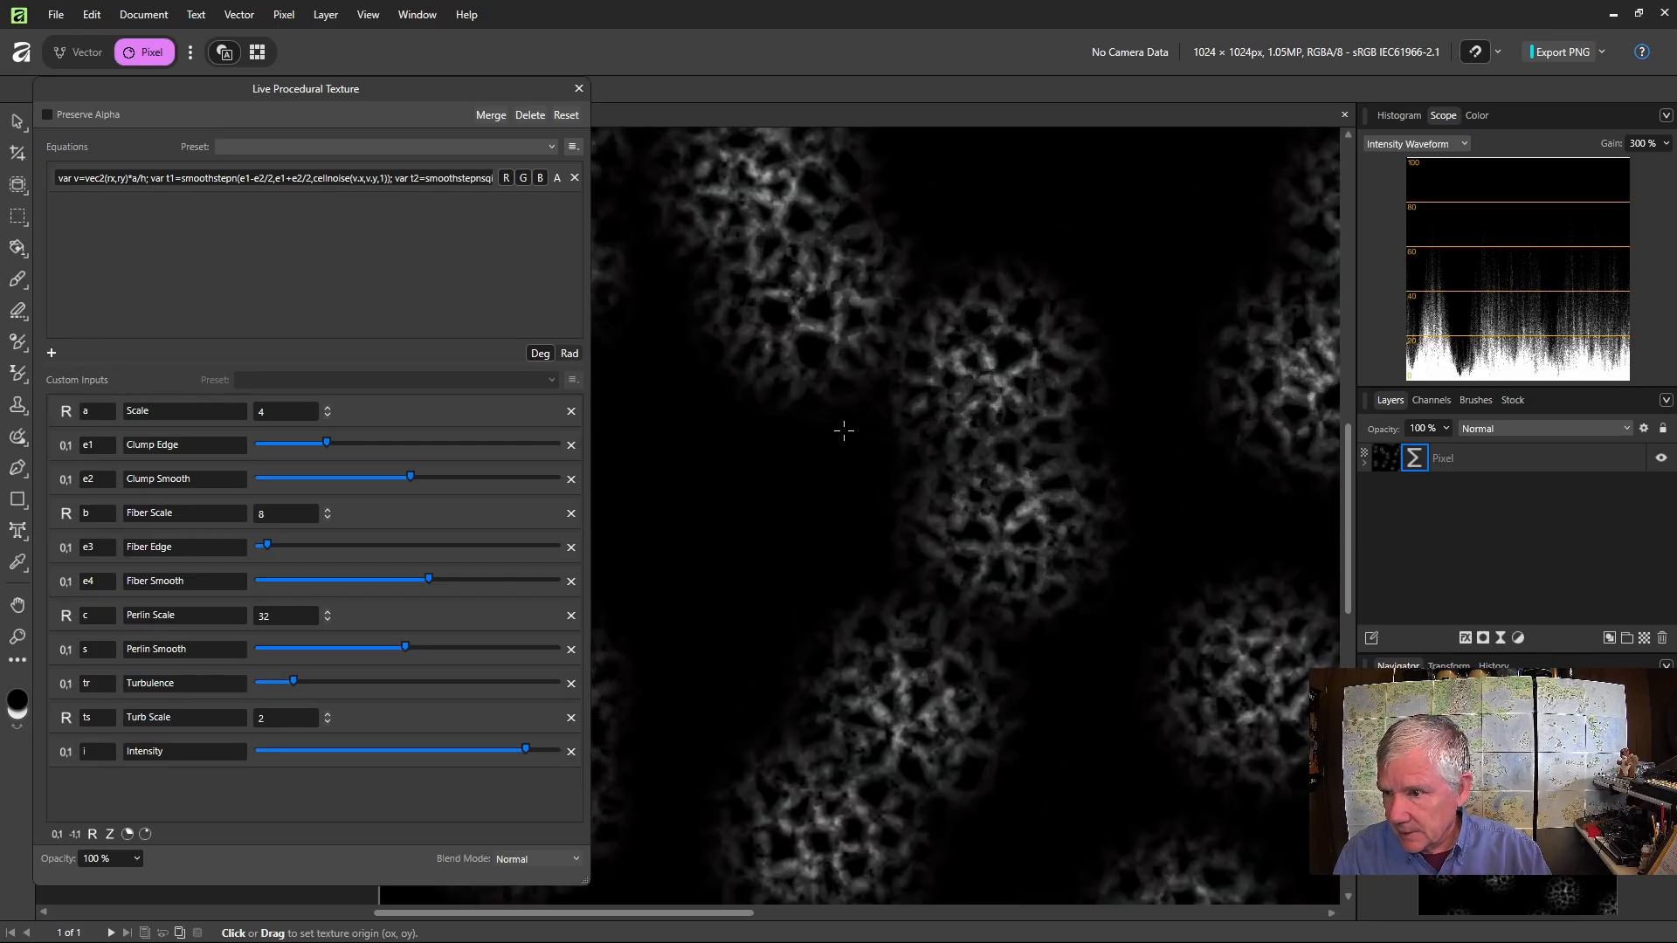
pyautogui.scroll(-2, 843, 430)
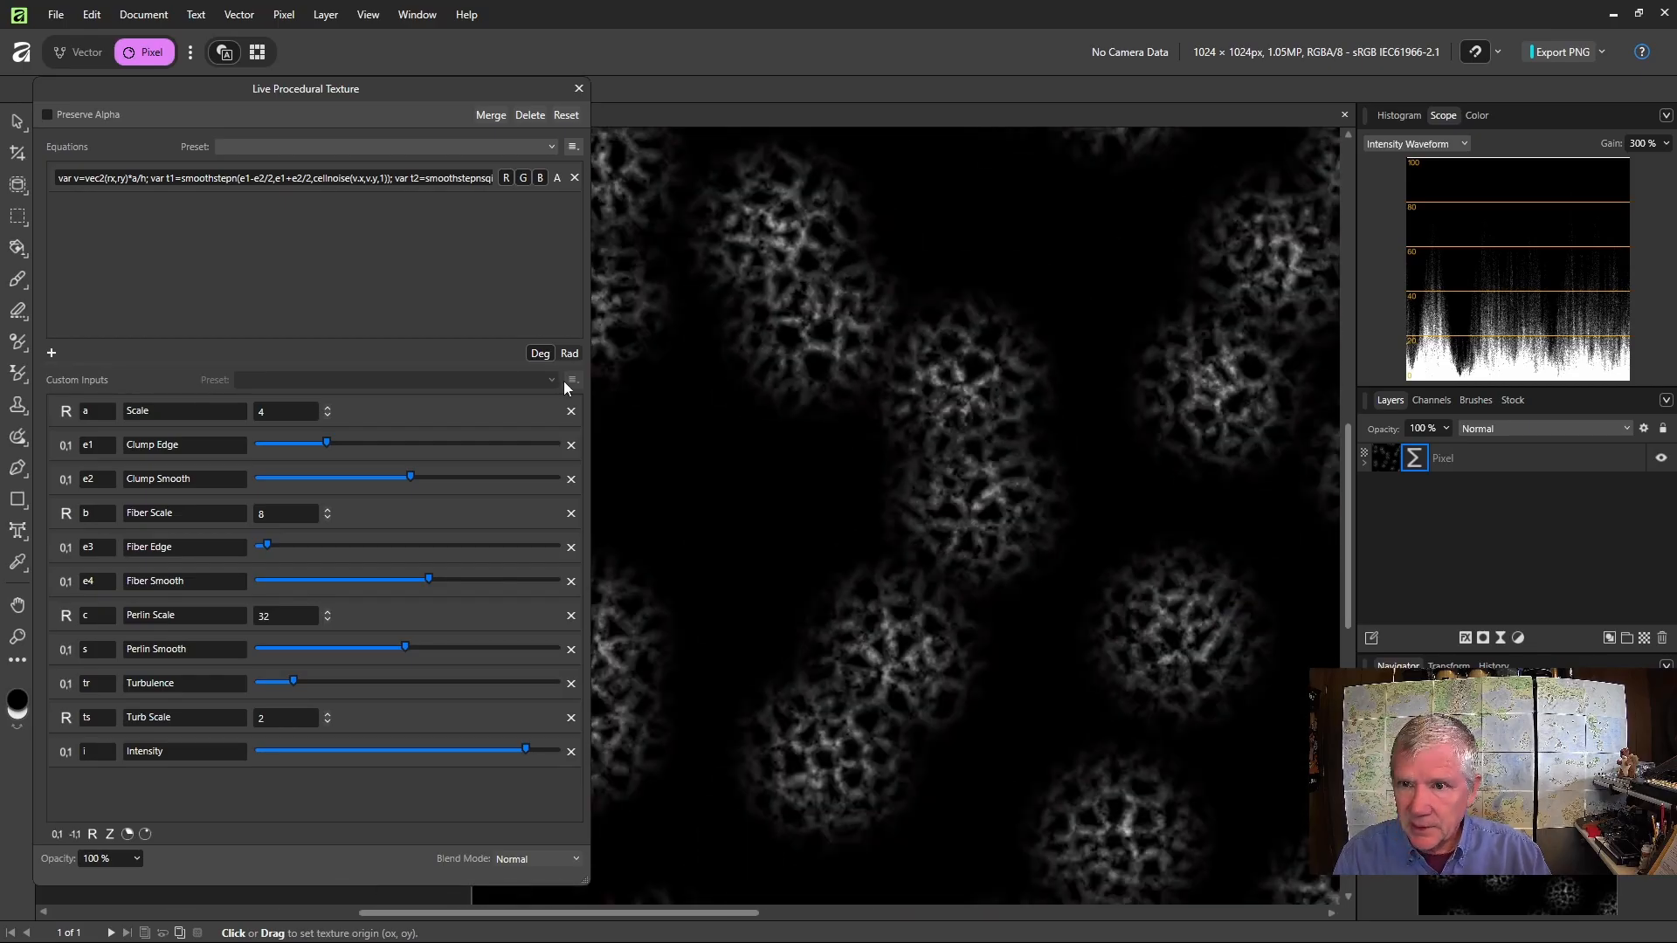
pyautogui.moveTo(591, 295); pyautogui.dragTo(1141, 251)
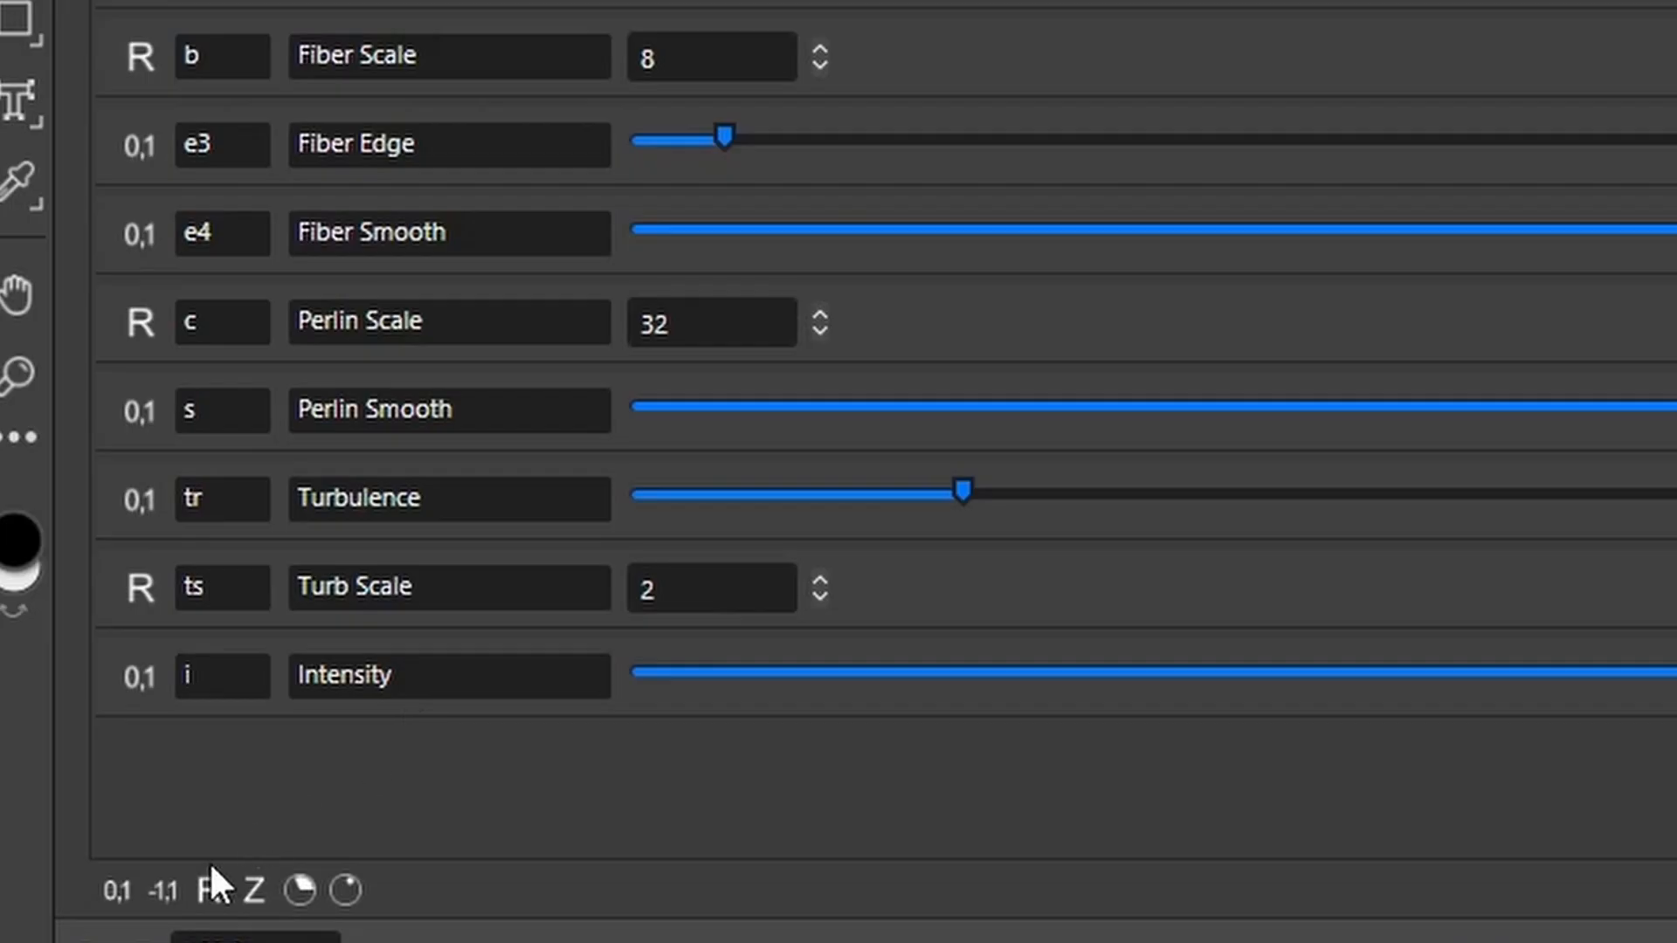
# Add six 0 to 1 custom inputs below Intensity
pyautogui.click(117, 887)
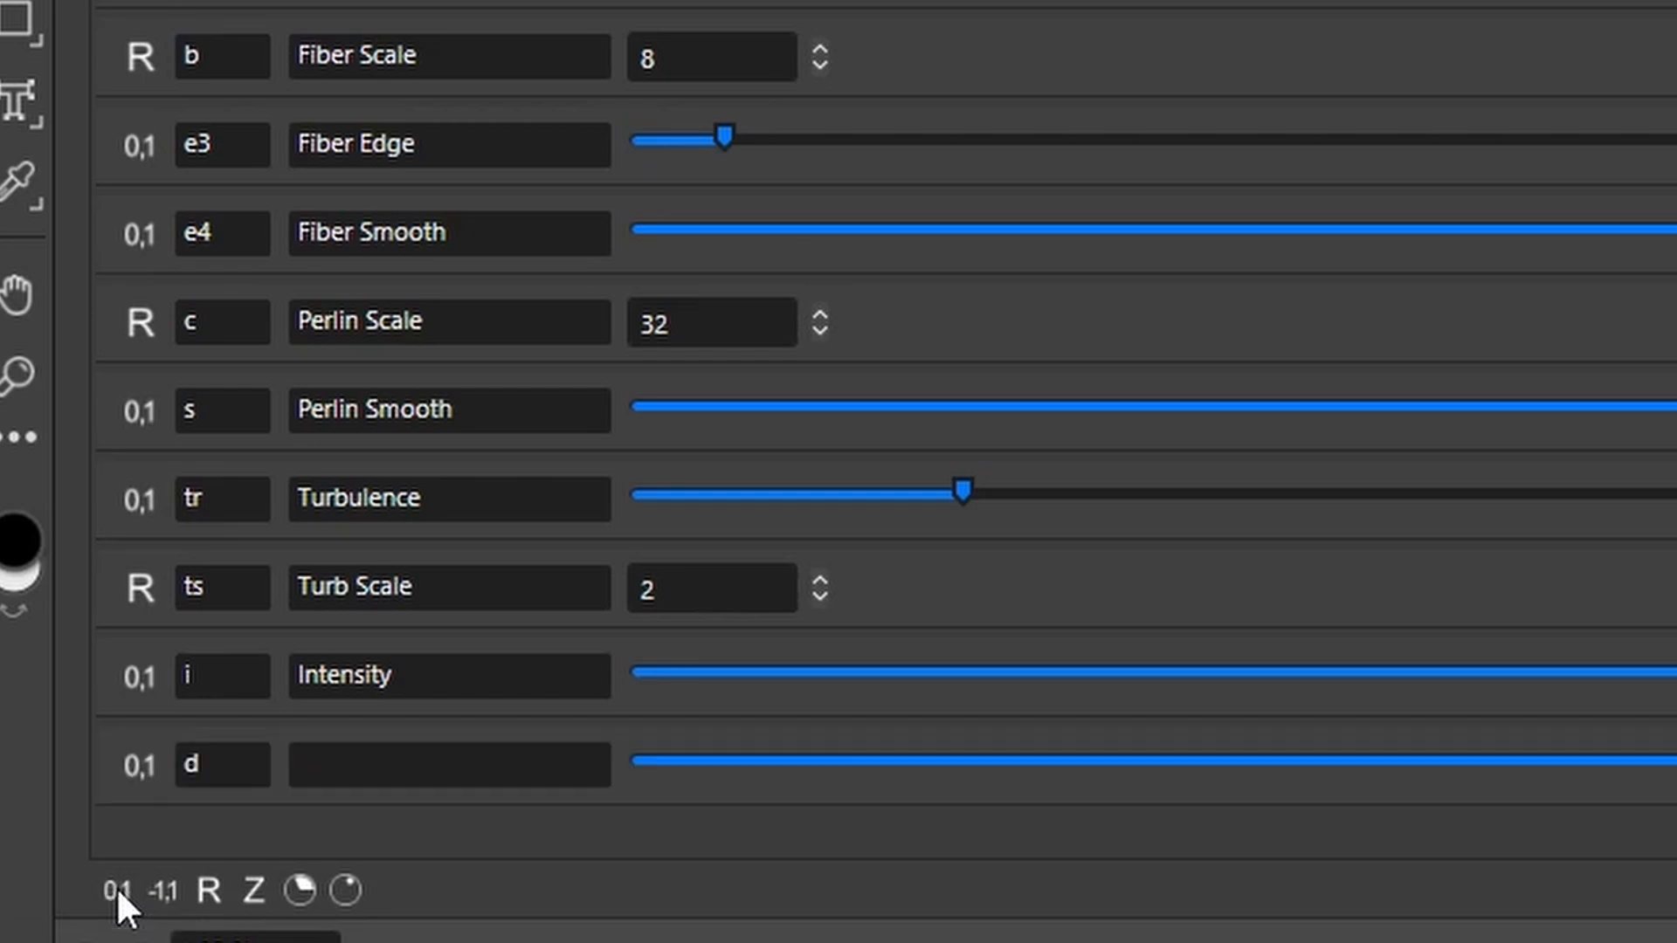
pyautogui.click(117, 887)
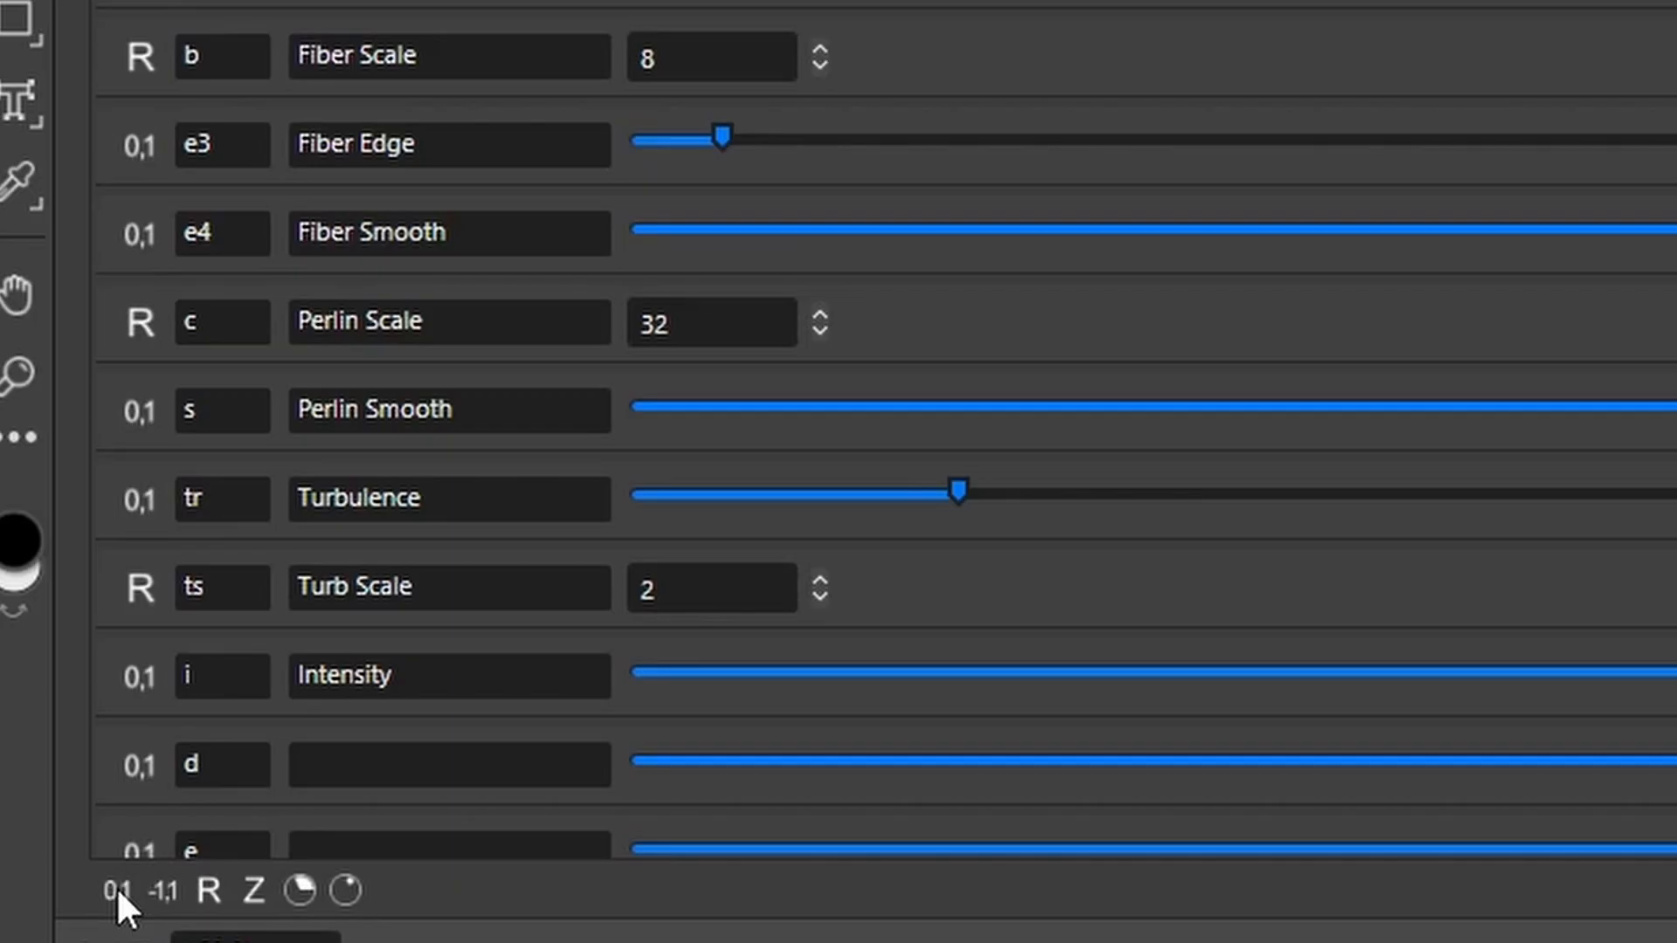
pyautogui.scroll(-5, 393, 711)
# Rename the first three new custom inputs r1, g1 and b1
pyautogui.doubleClick(238, 320)
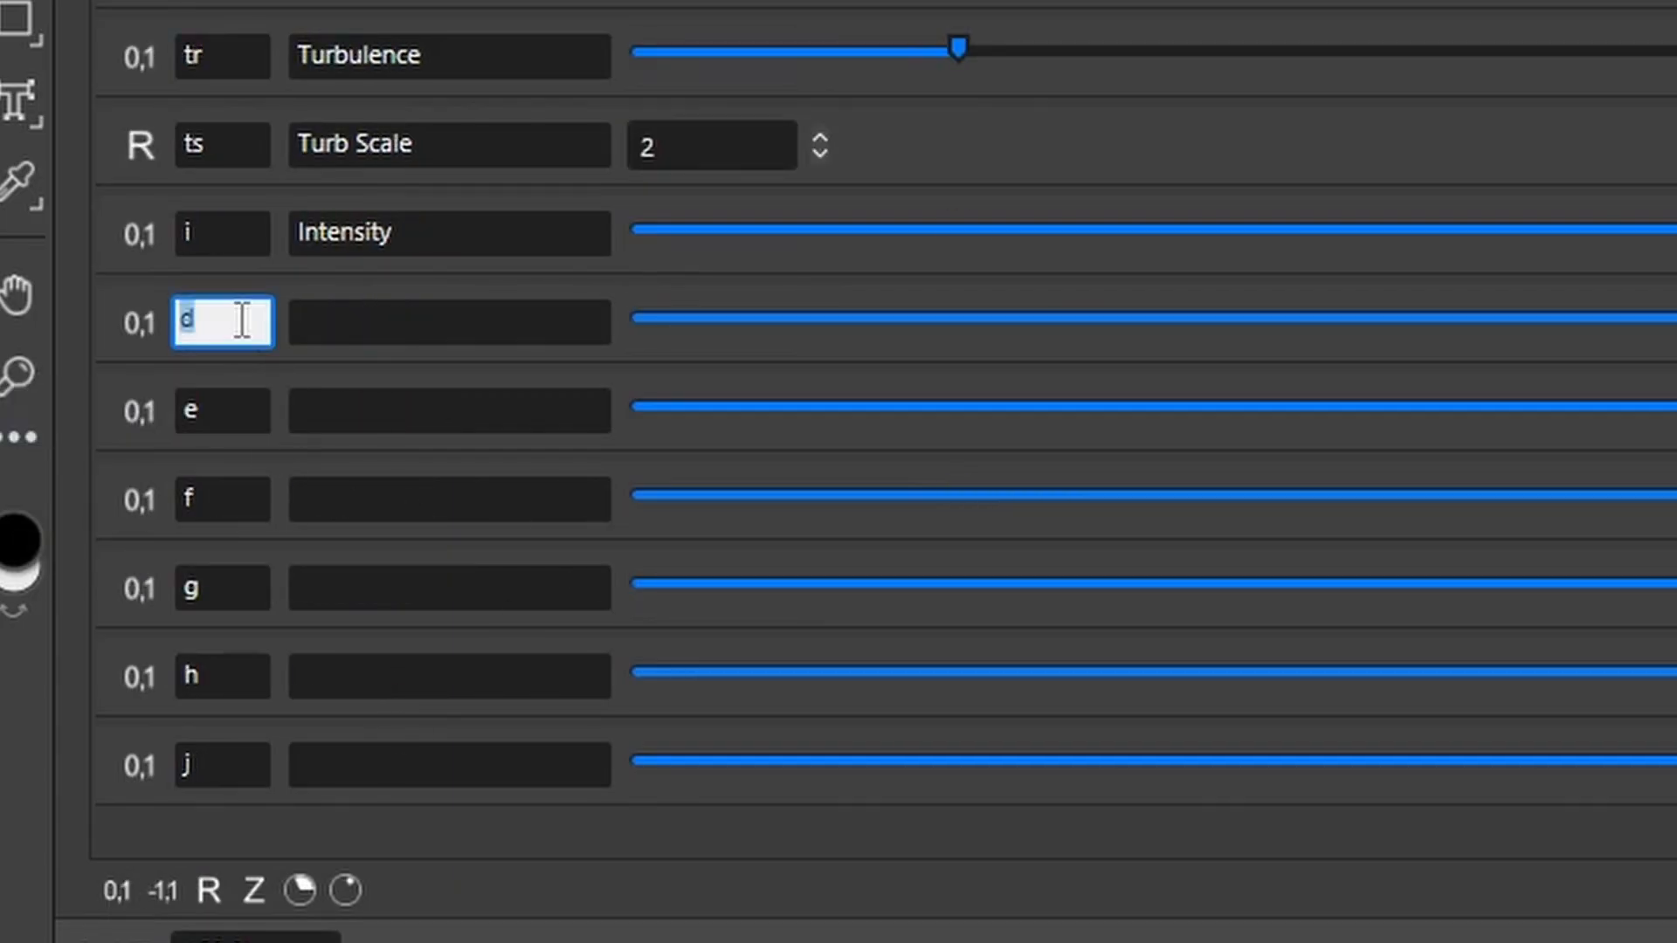
pyautogui.write('r1')
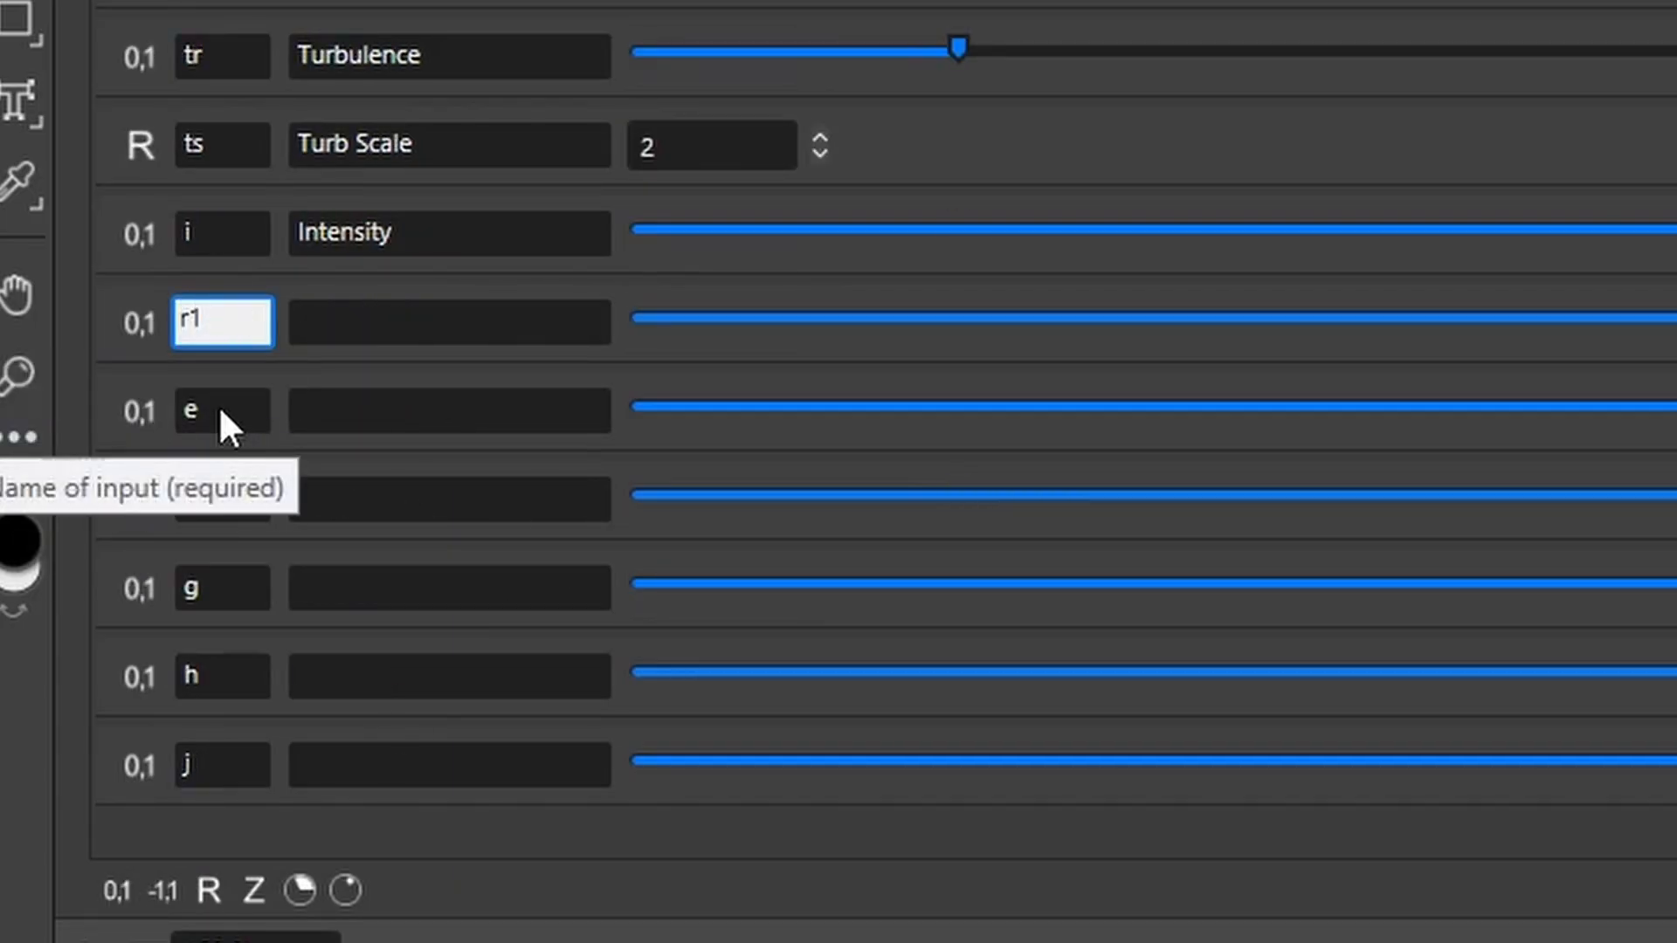
pyautogui.doubleClick(224, 411)
pyautogui.write('g1')
pyautogui.doubleClick(203, 501)
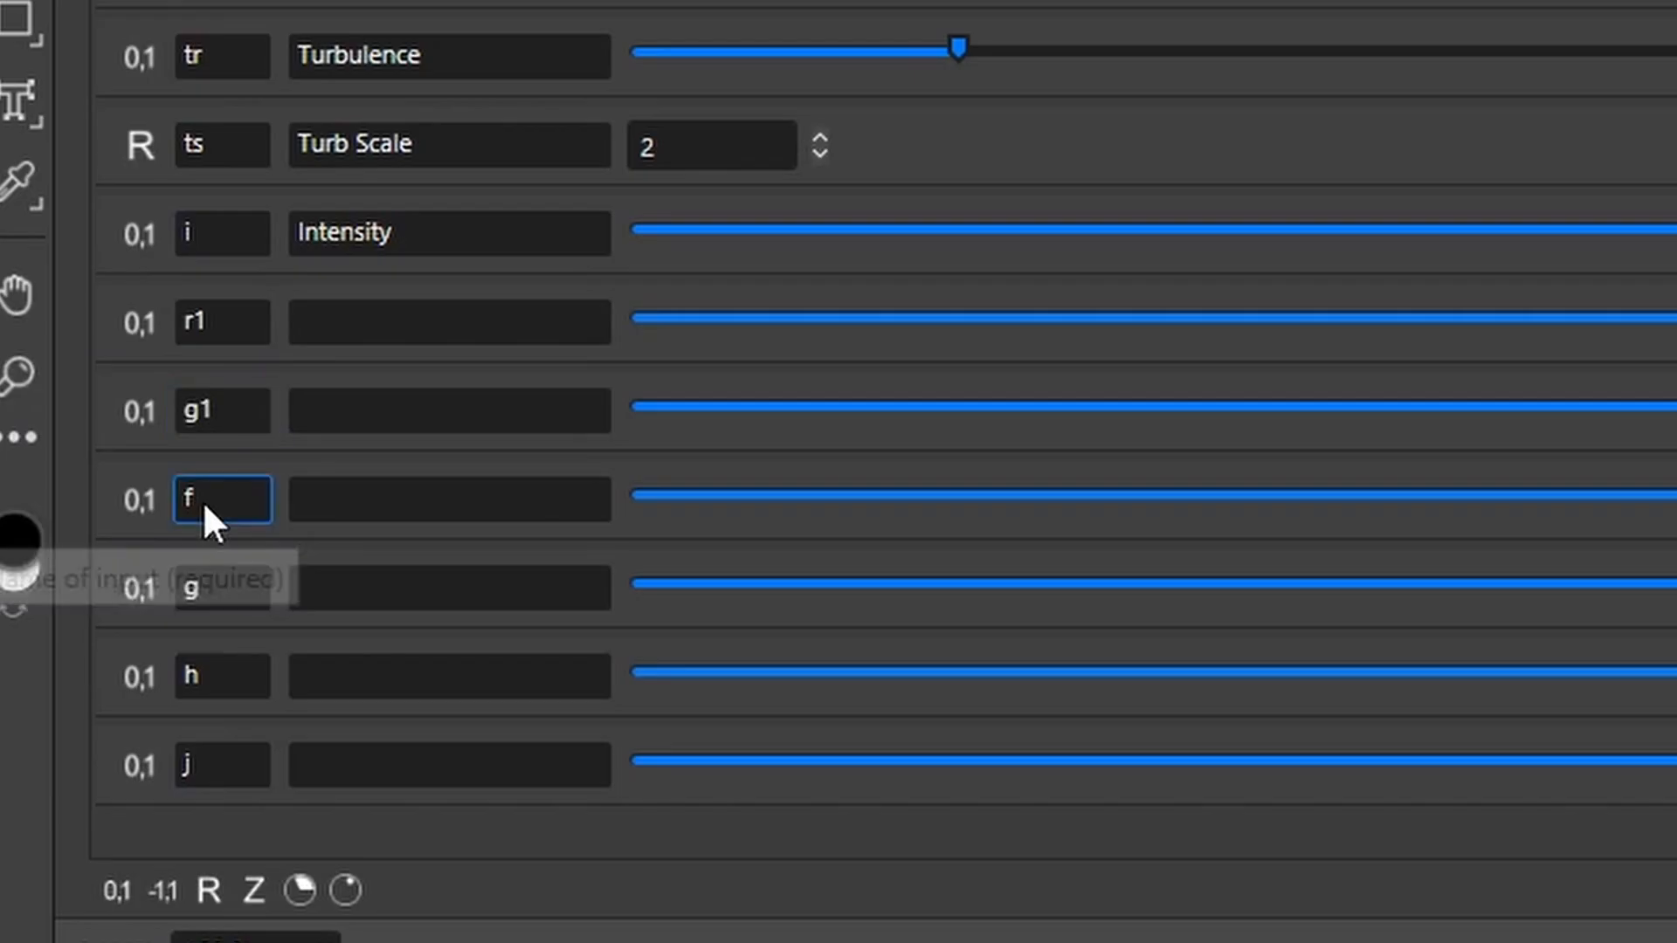
pyautogui.write('b1')
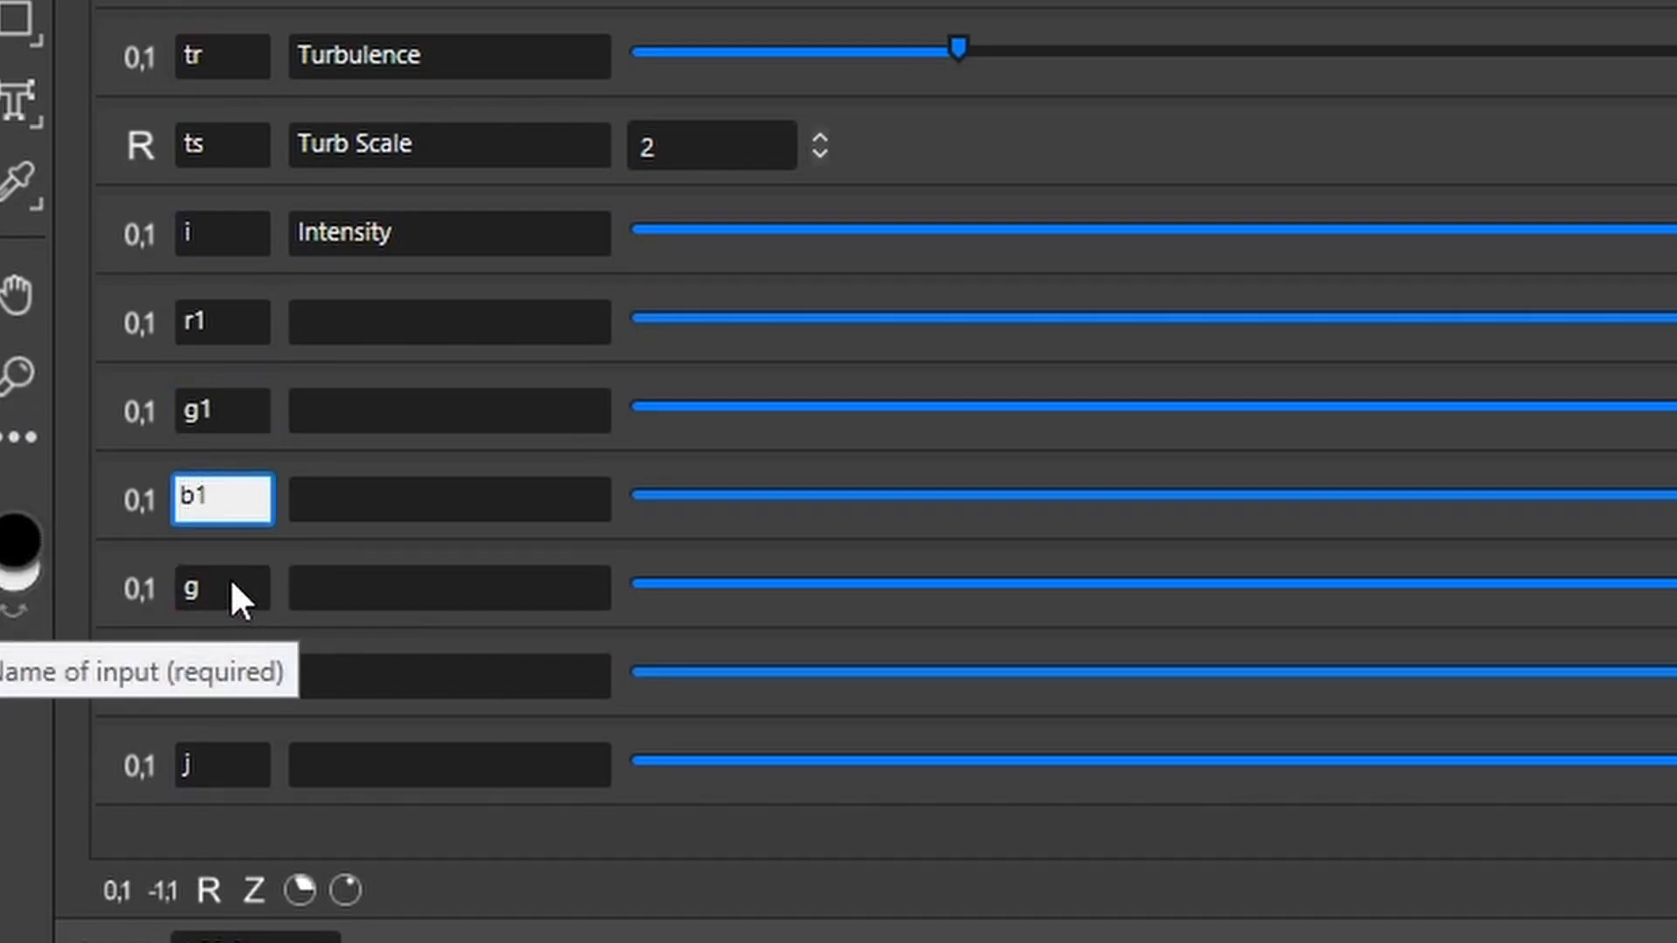
# Rename the last three new custom inputs r2, g2 and b2, and open the description of r1 for editing
pyautogui.doubleClick(236, 583)
pyautogui.write('r2')
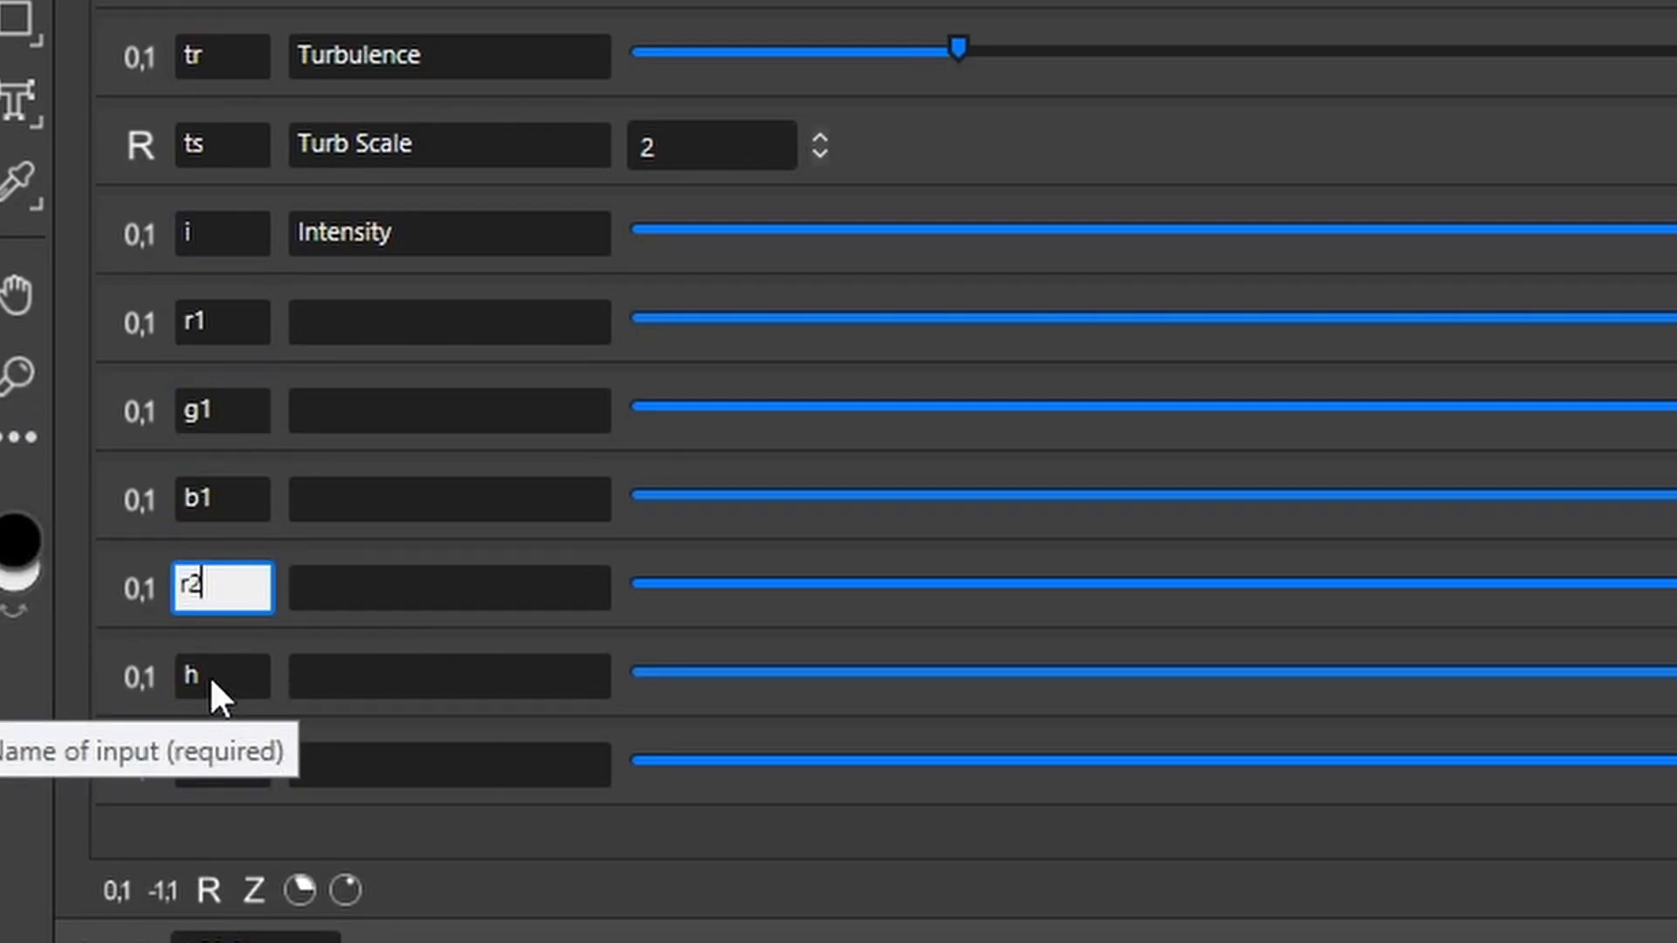
pyautogui.doubleClick(210, 674)
pyautogui.write('g2')
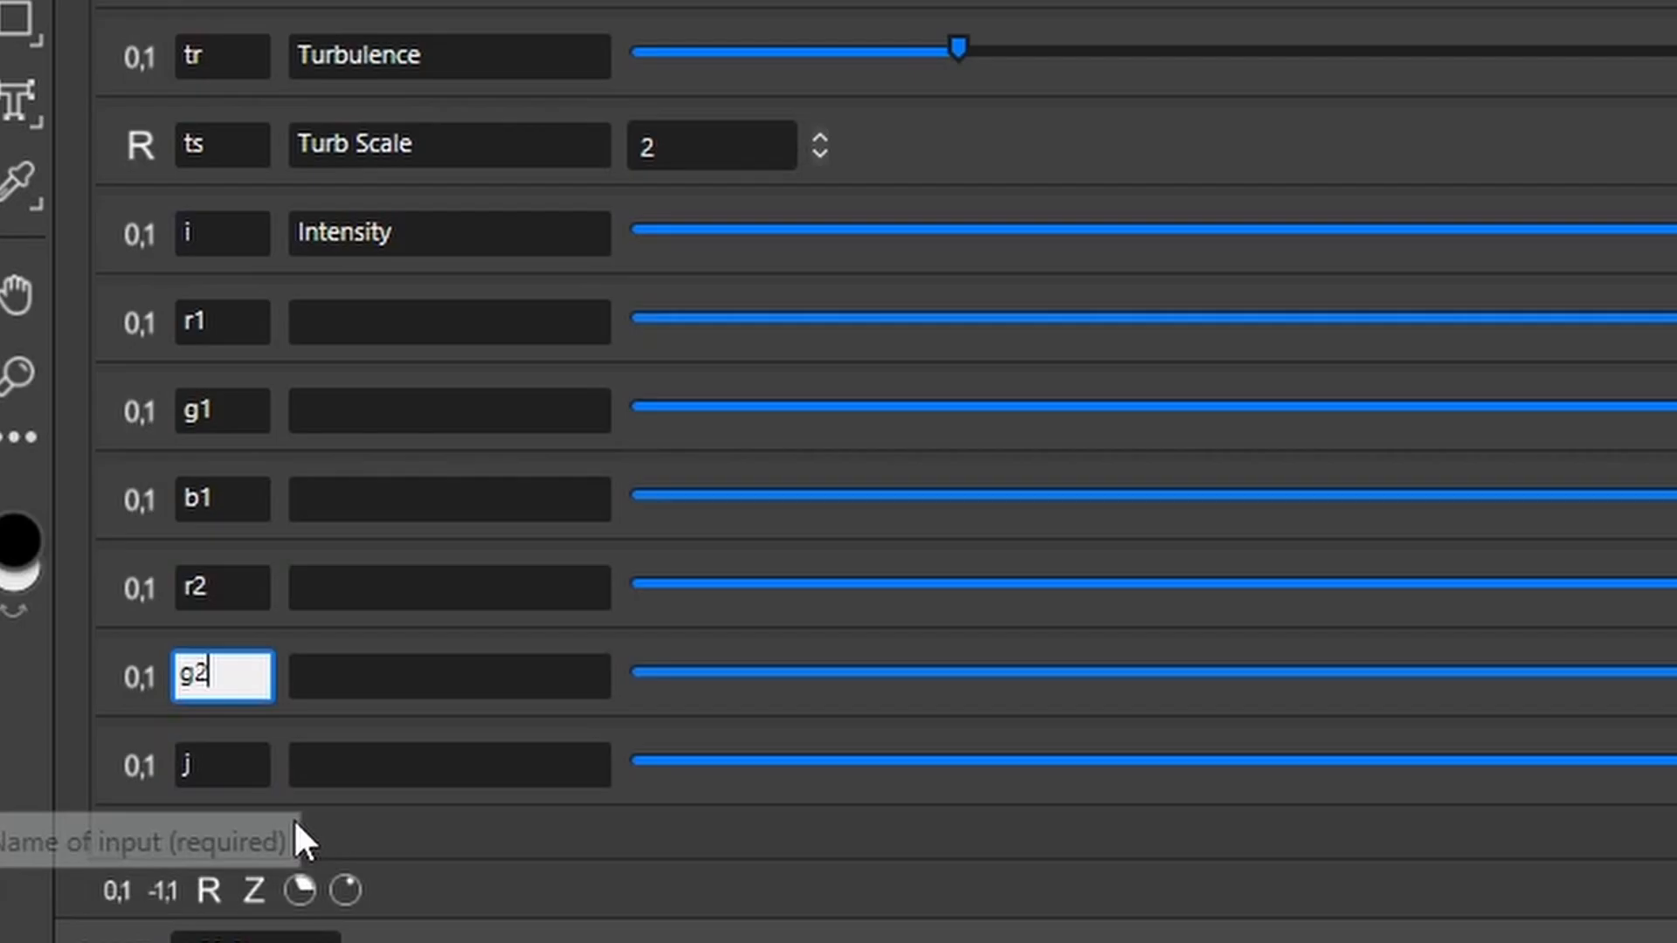
pyautogui.doubleClick(211, 767)
pyautogui.write('b2')
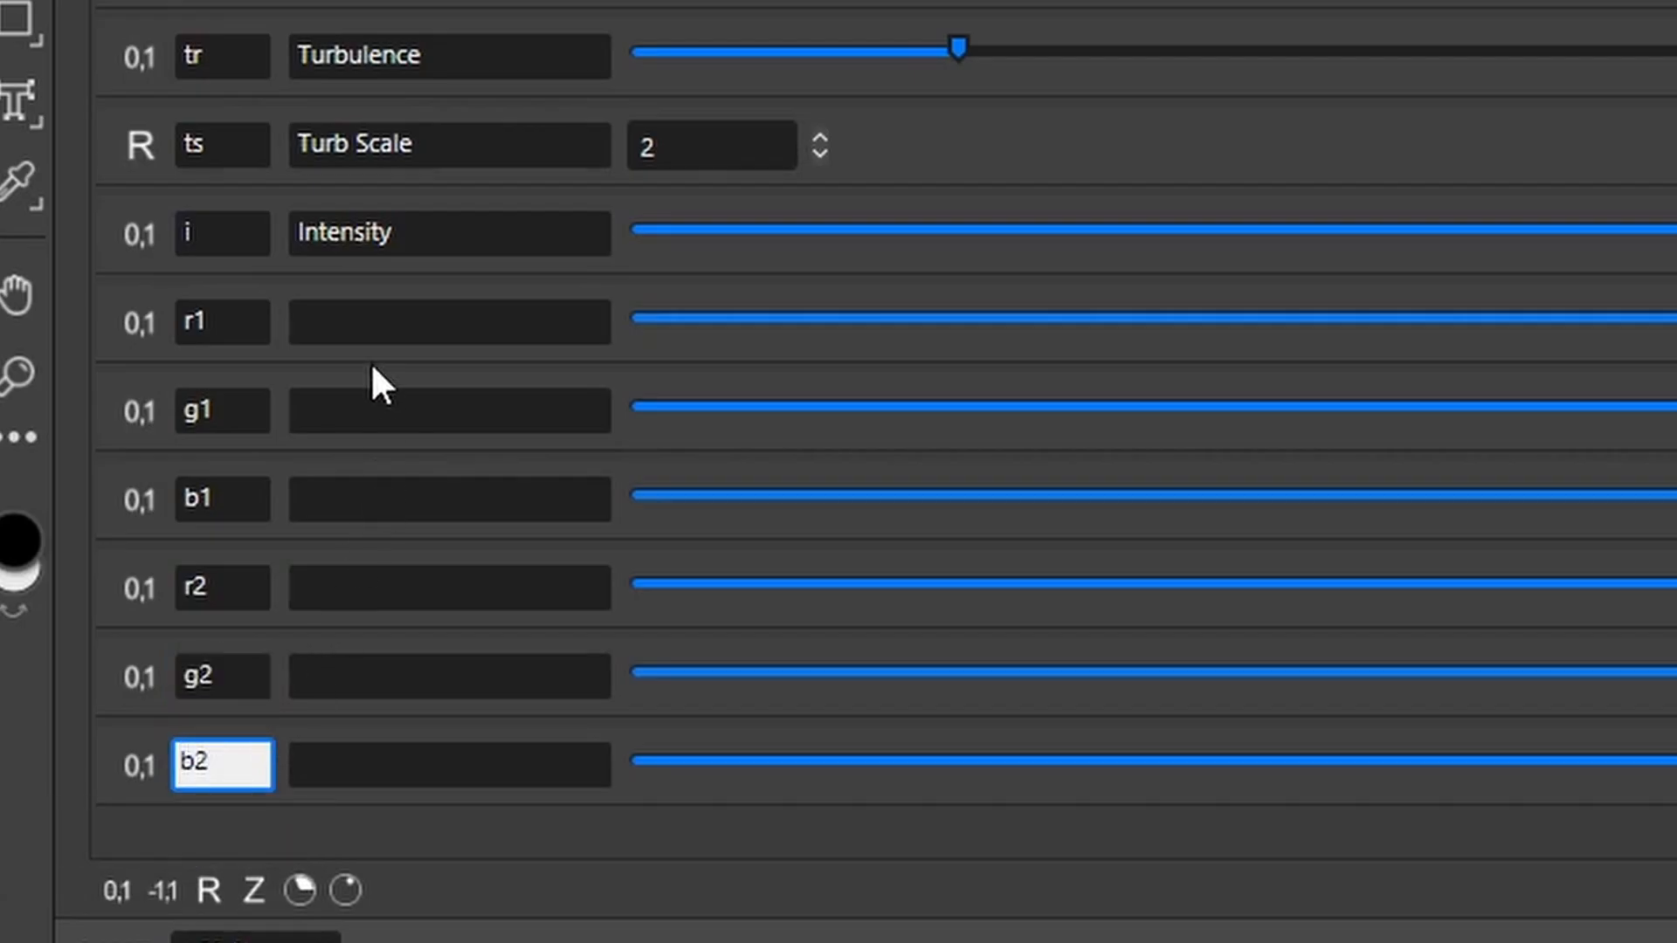
pyautogui.click(349, 327)
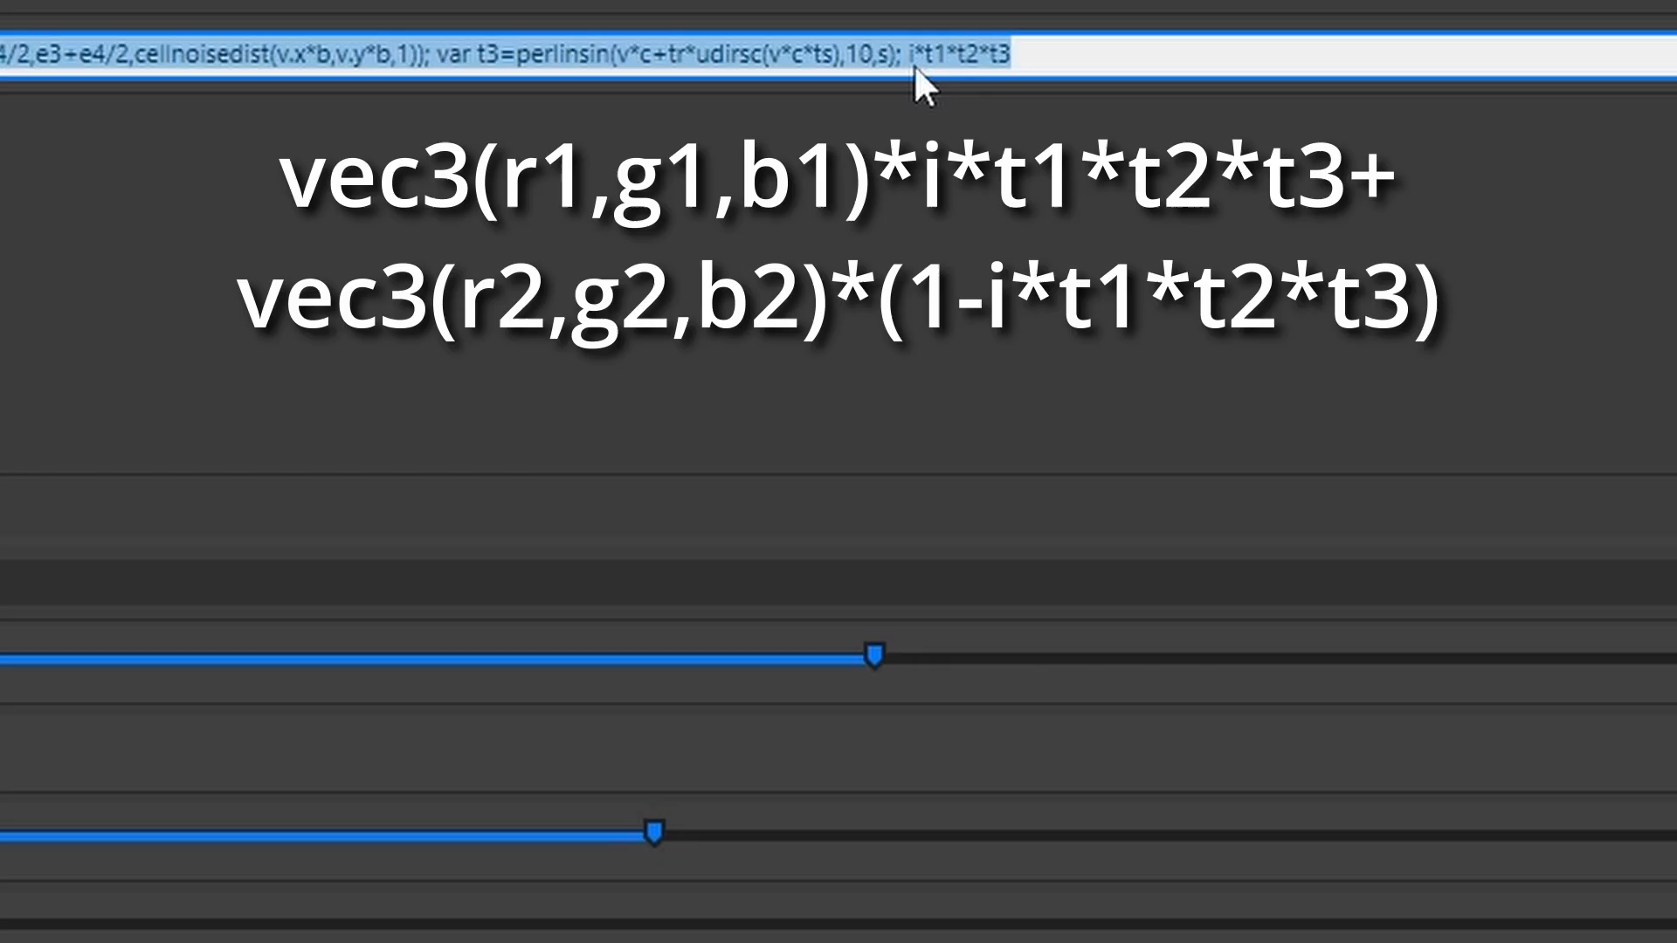
# Insert vec3(r1,g1,b1) in front of i*t1*t2*t3 at the end of the equation
pyautogui.click(914, 65)
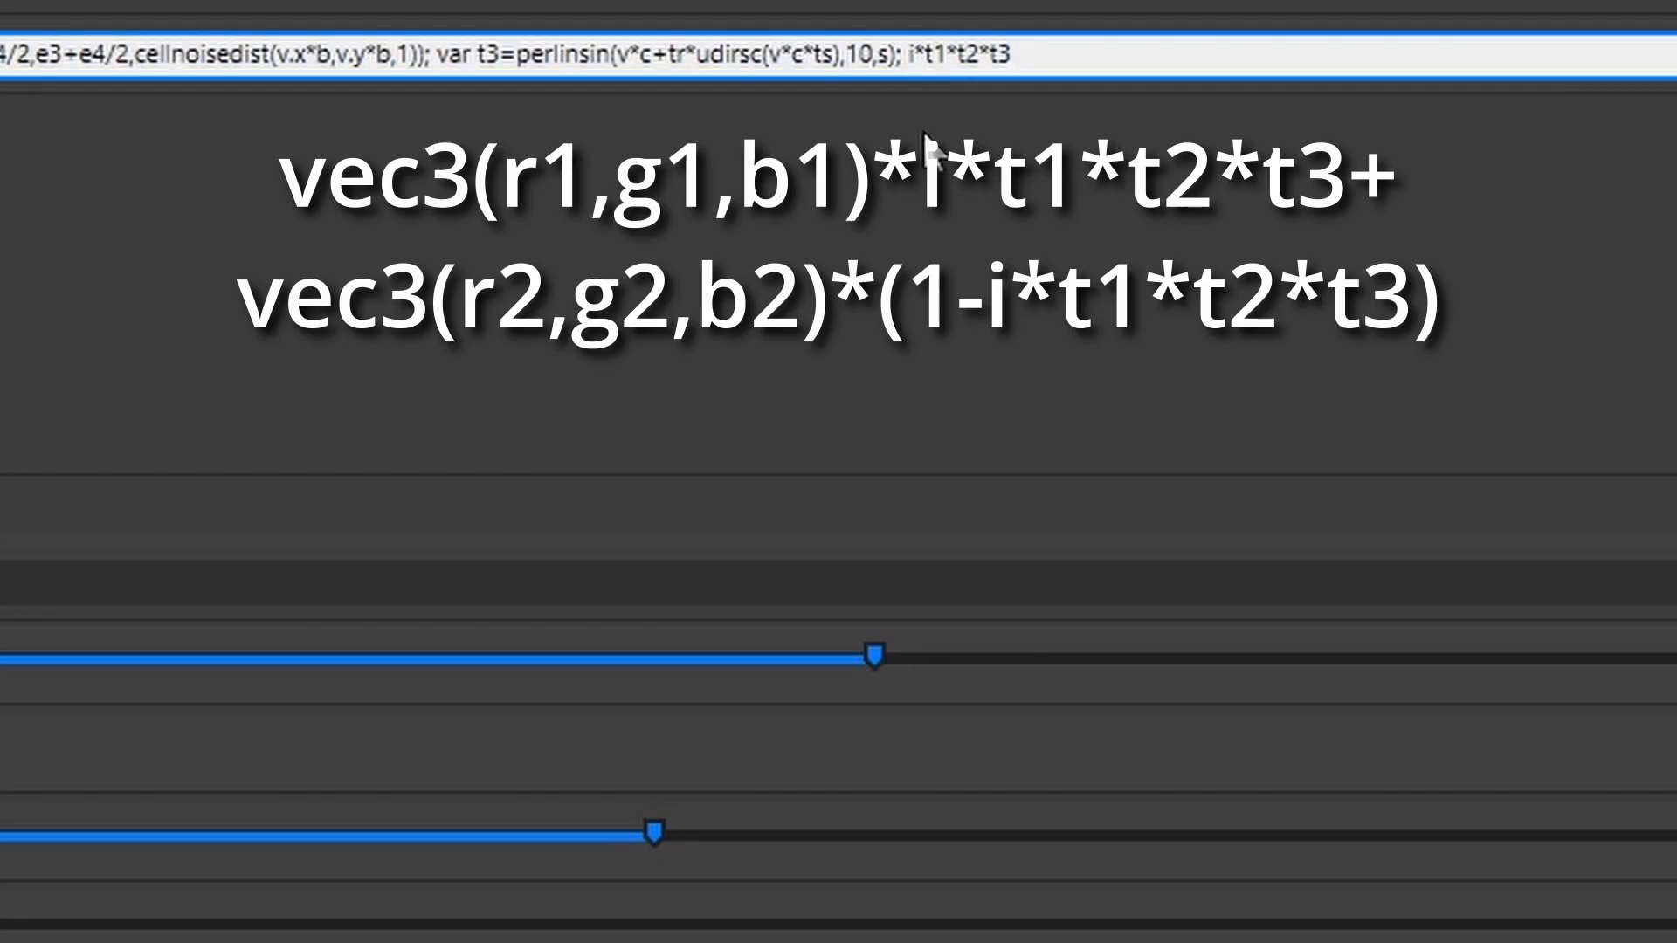
pyautogui.write('vec3')
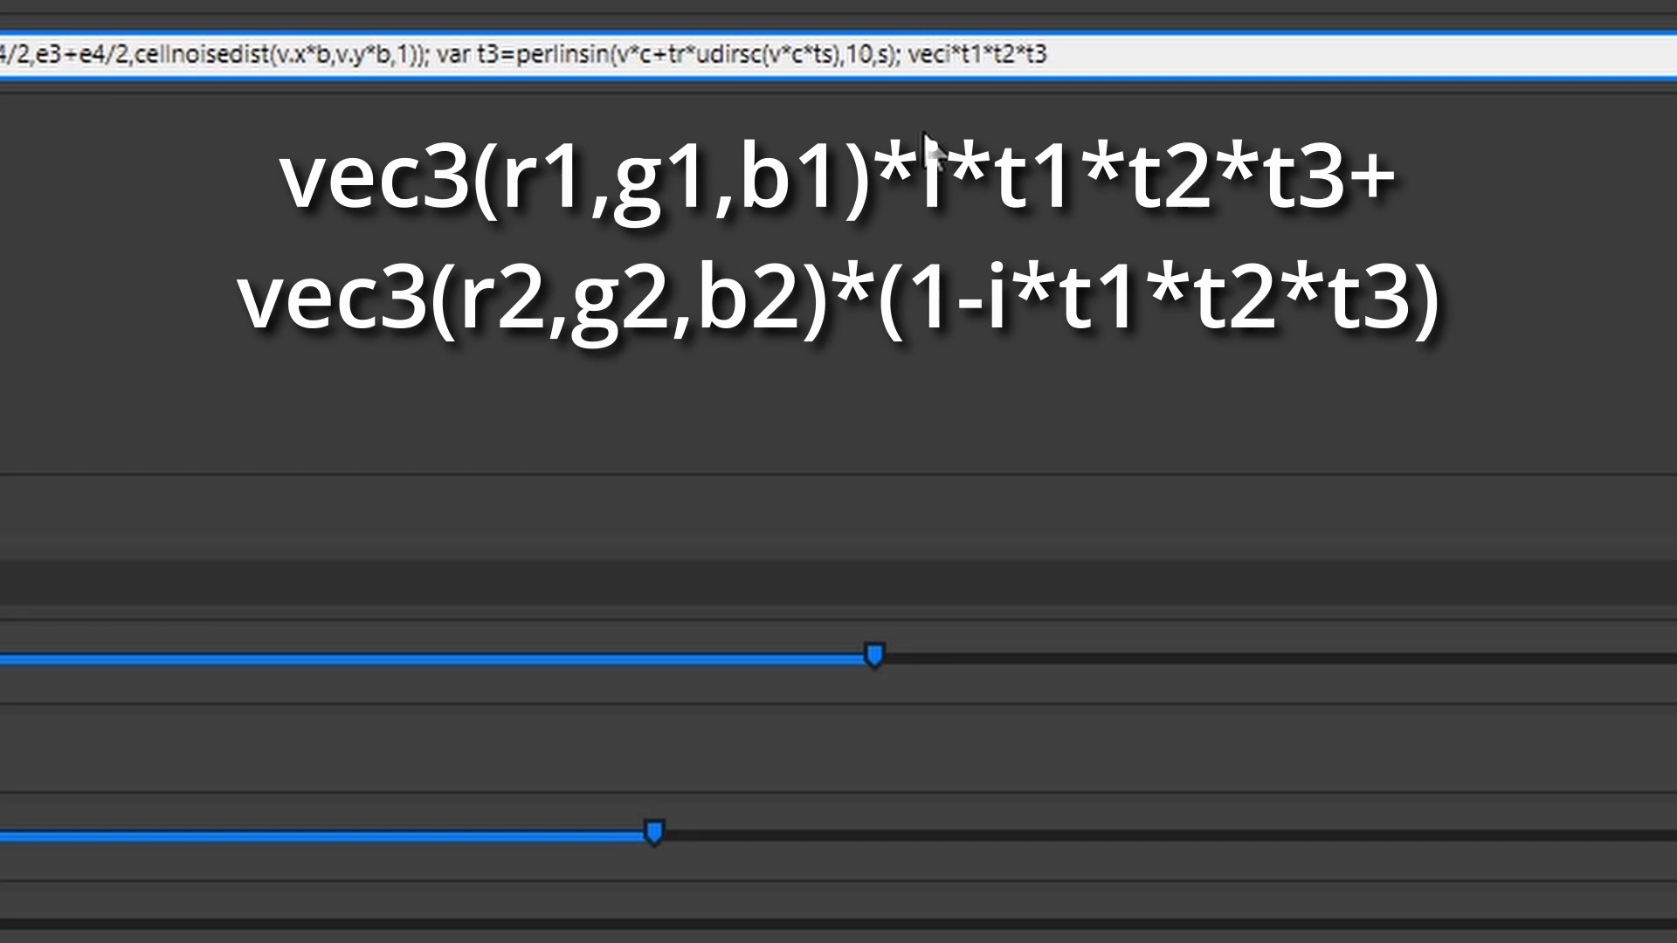
pyautogui.write('(r1,')
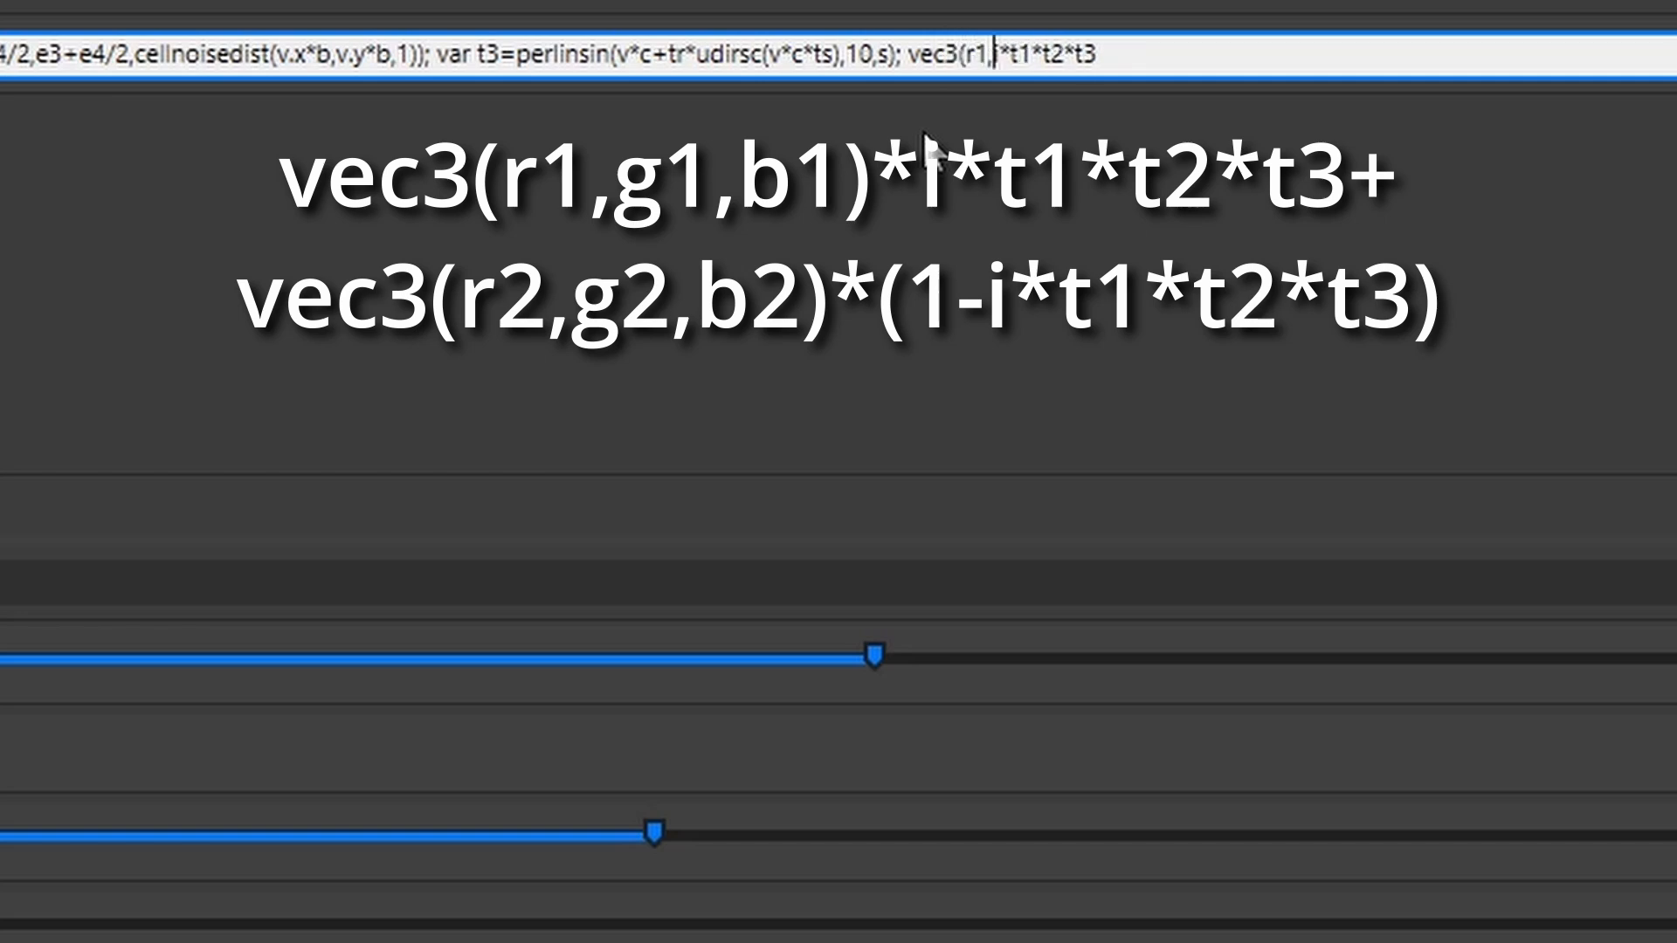
pyautogui.write('g1,')
pyautogui.write(',')
pyautogui.press('BackSpace')
pyautogui.press('BackSpace')
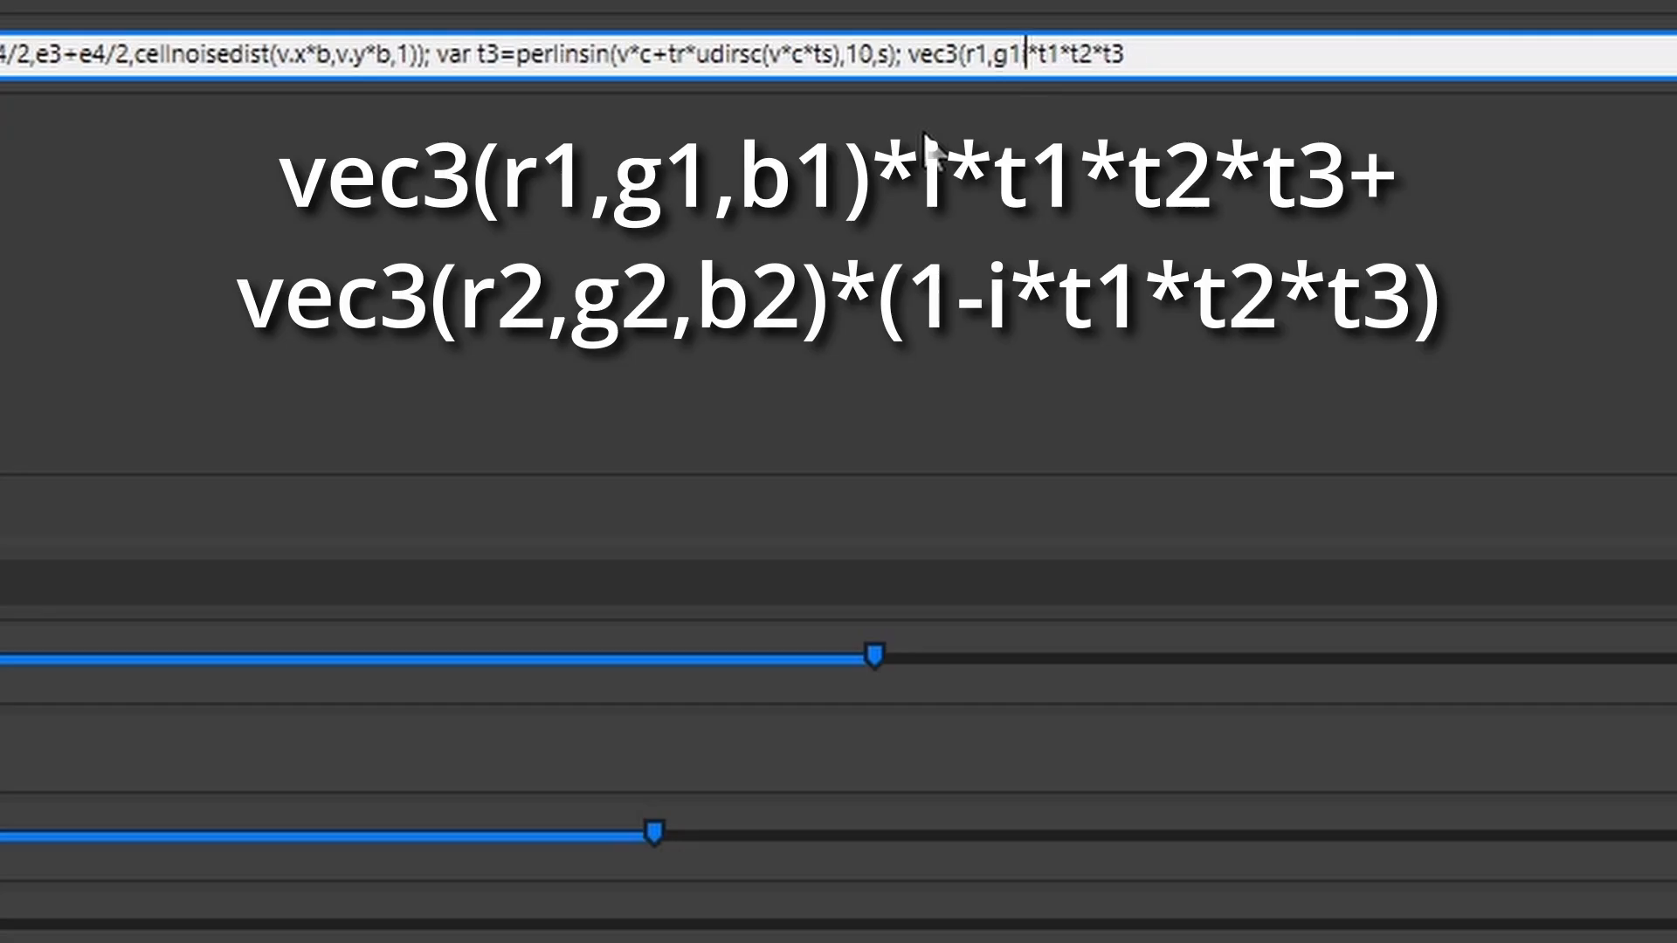
pyautogui.write(',b')
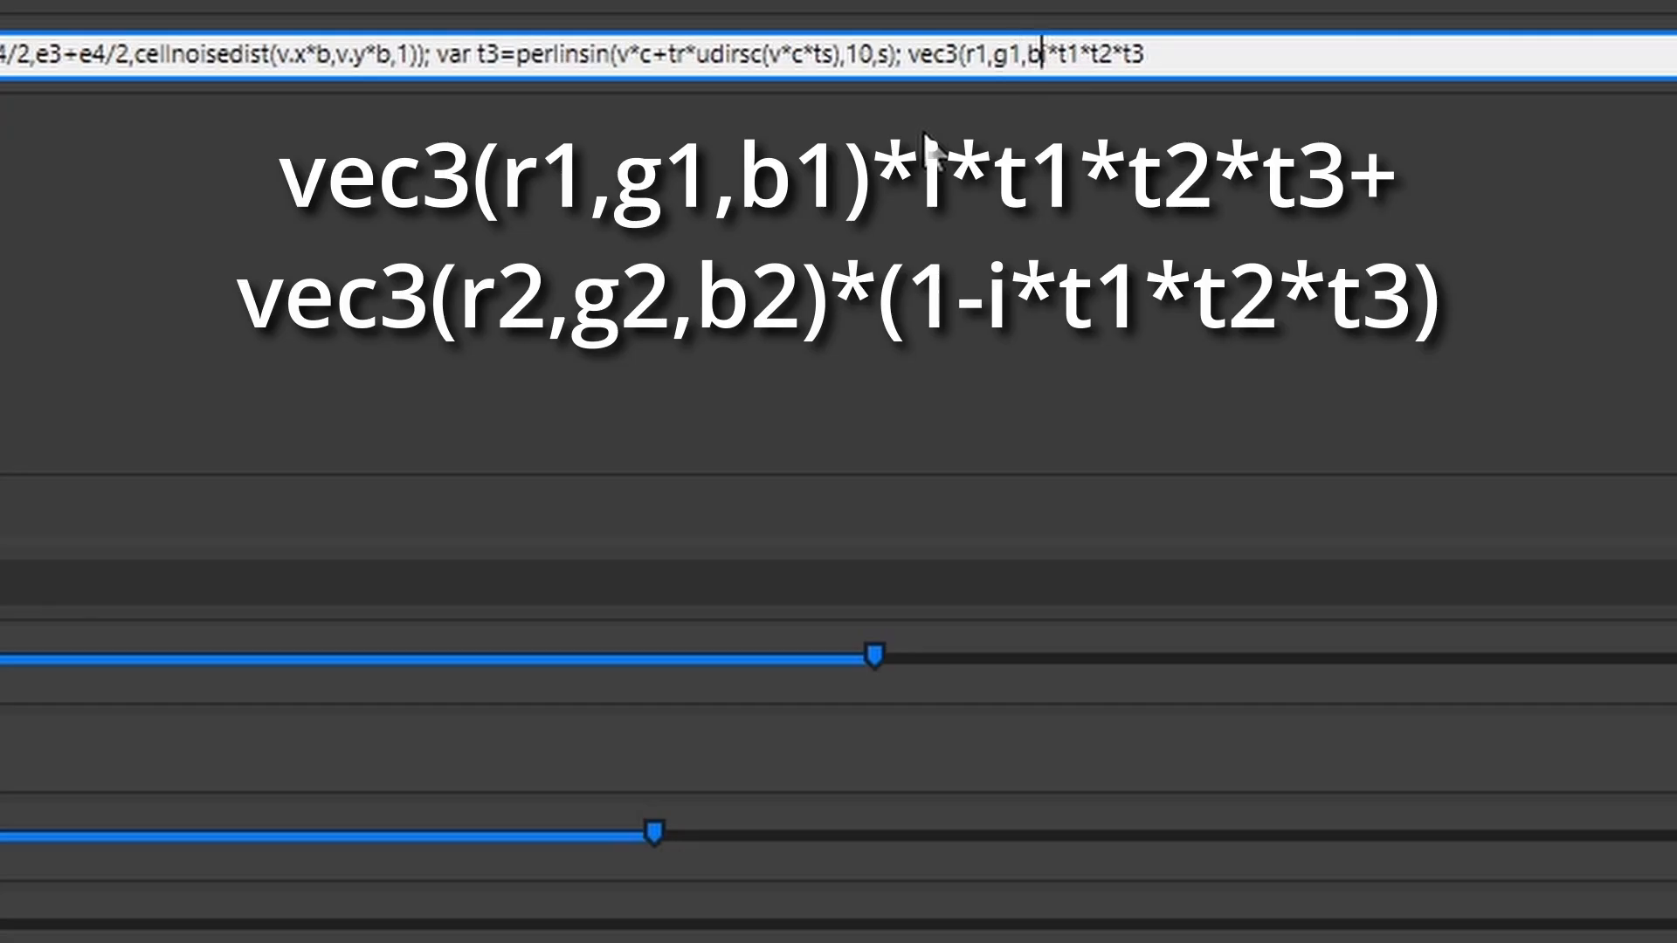
pyautogui.write('1)')
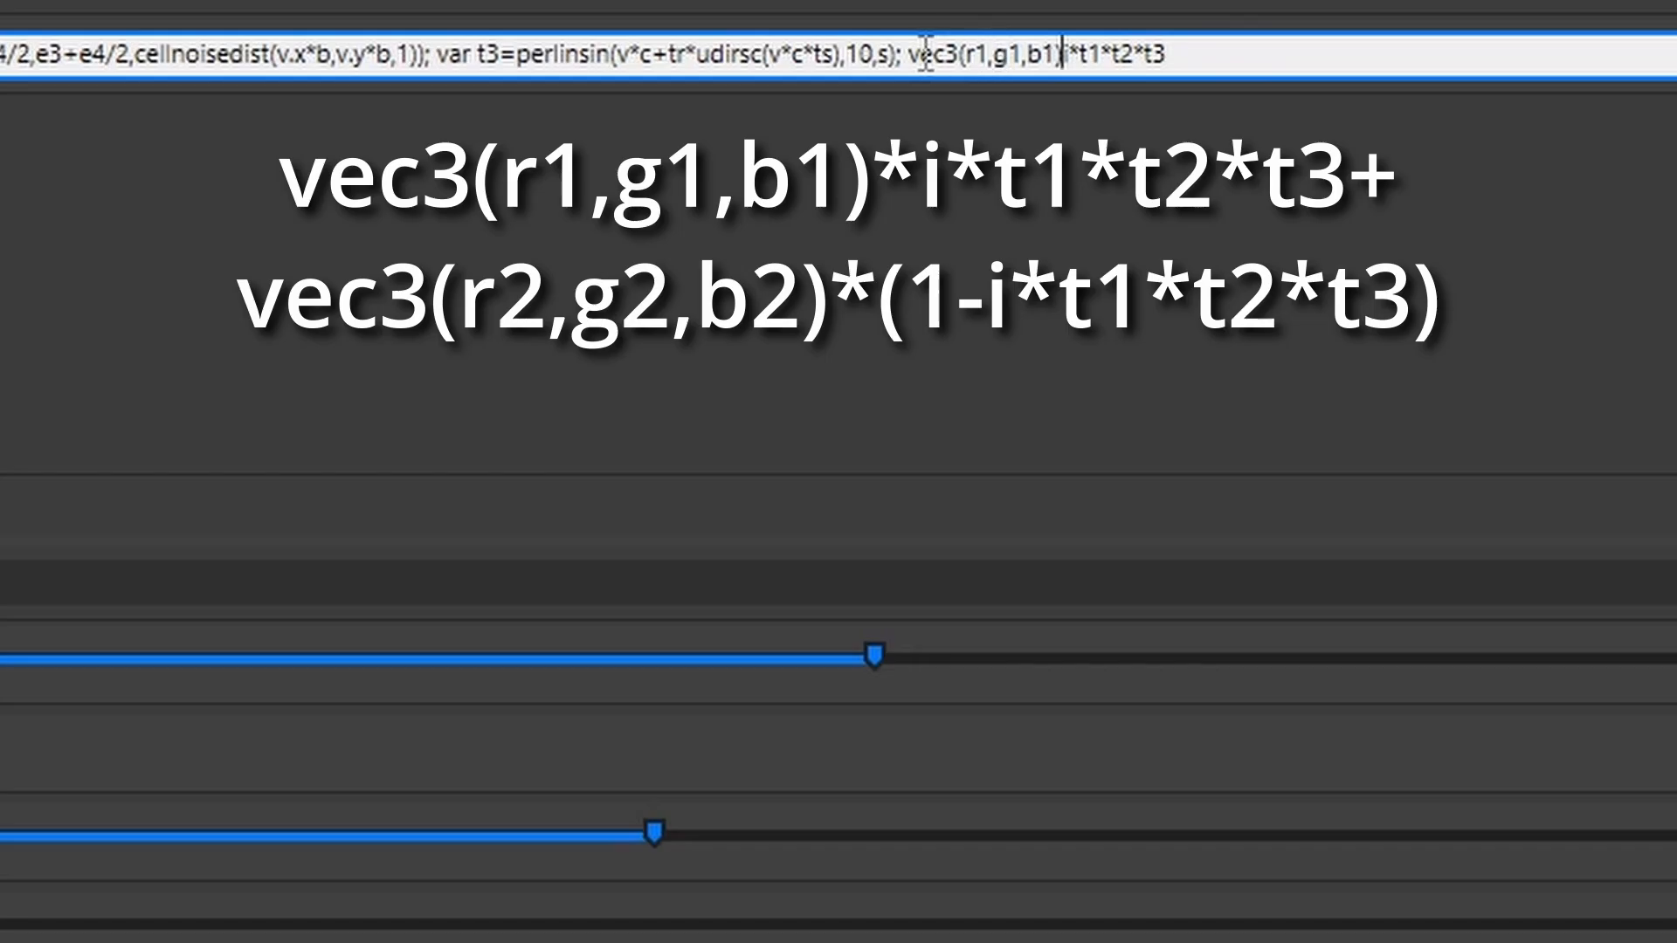
# Append a plus sign and a copy of the vec3(r1,g1,b1)i*t1*t2*t3 term to the equation
pyautogui.moveTo(909, 54); pyautogui.dragTo(1182, 52)
pyautogui.hotkey('ctrl', 'c')
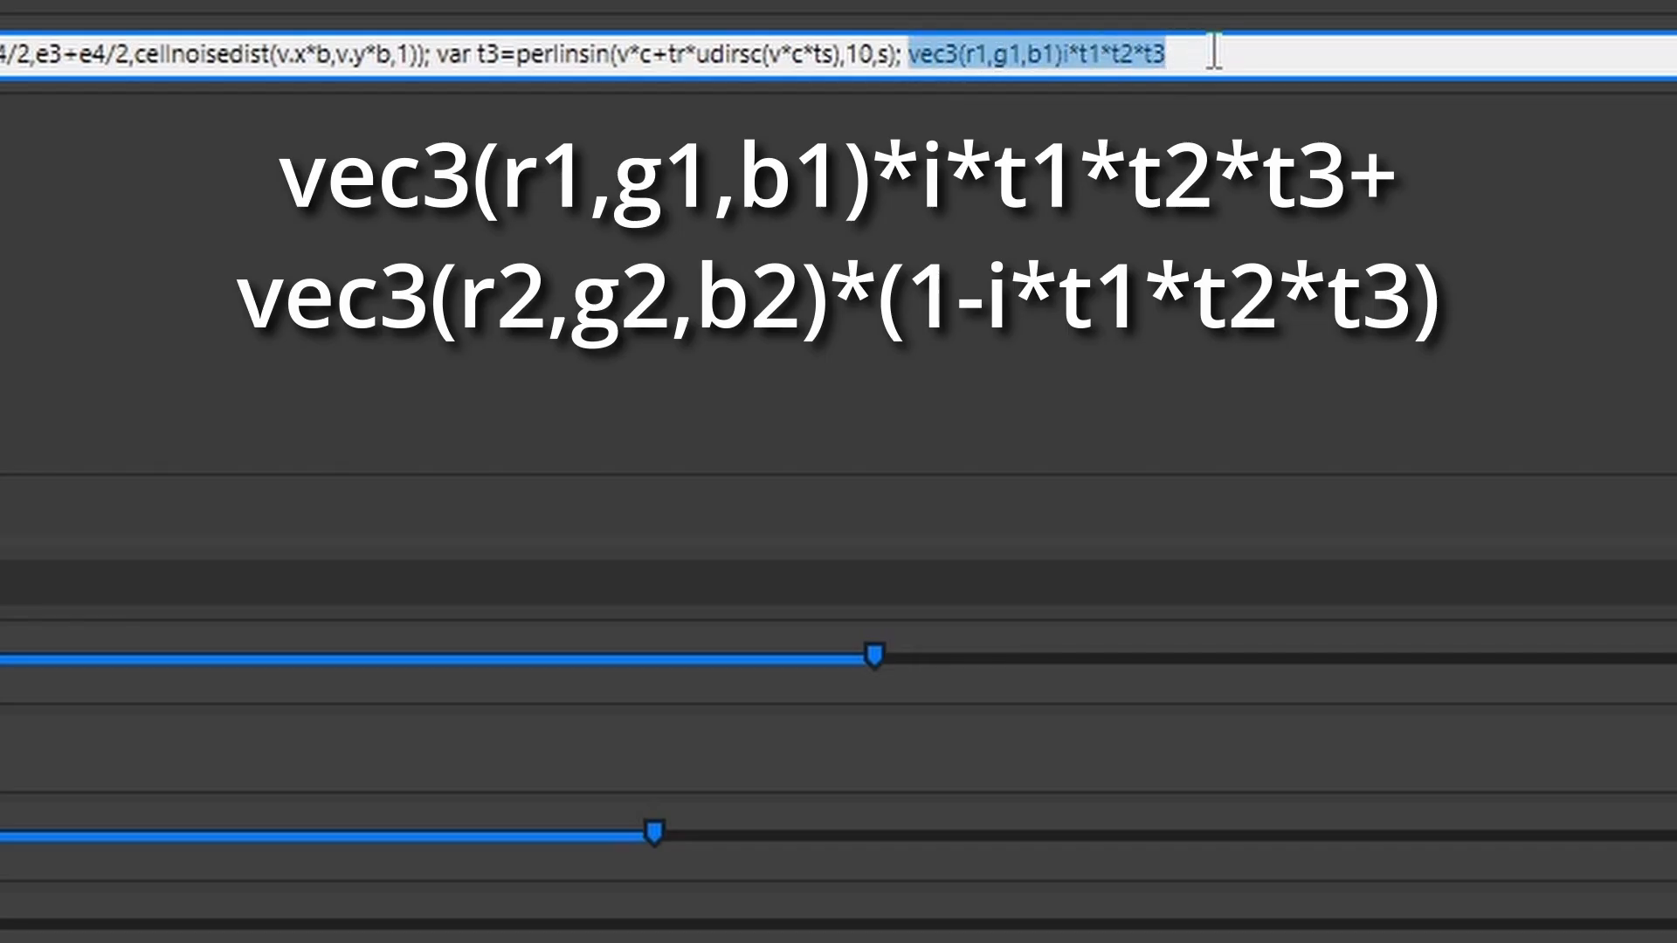
pyautogui.click(1214, 52)
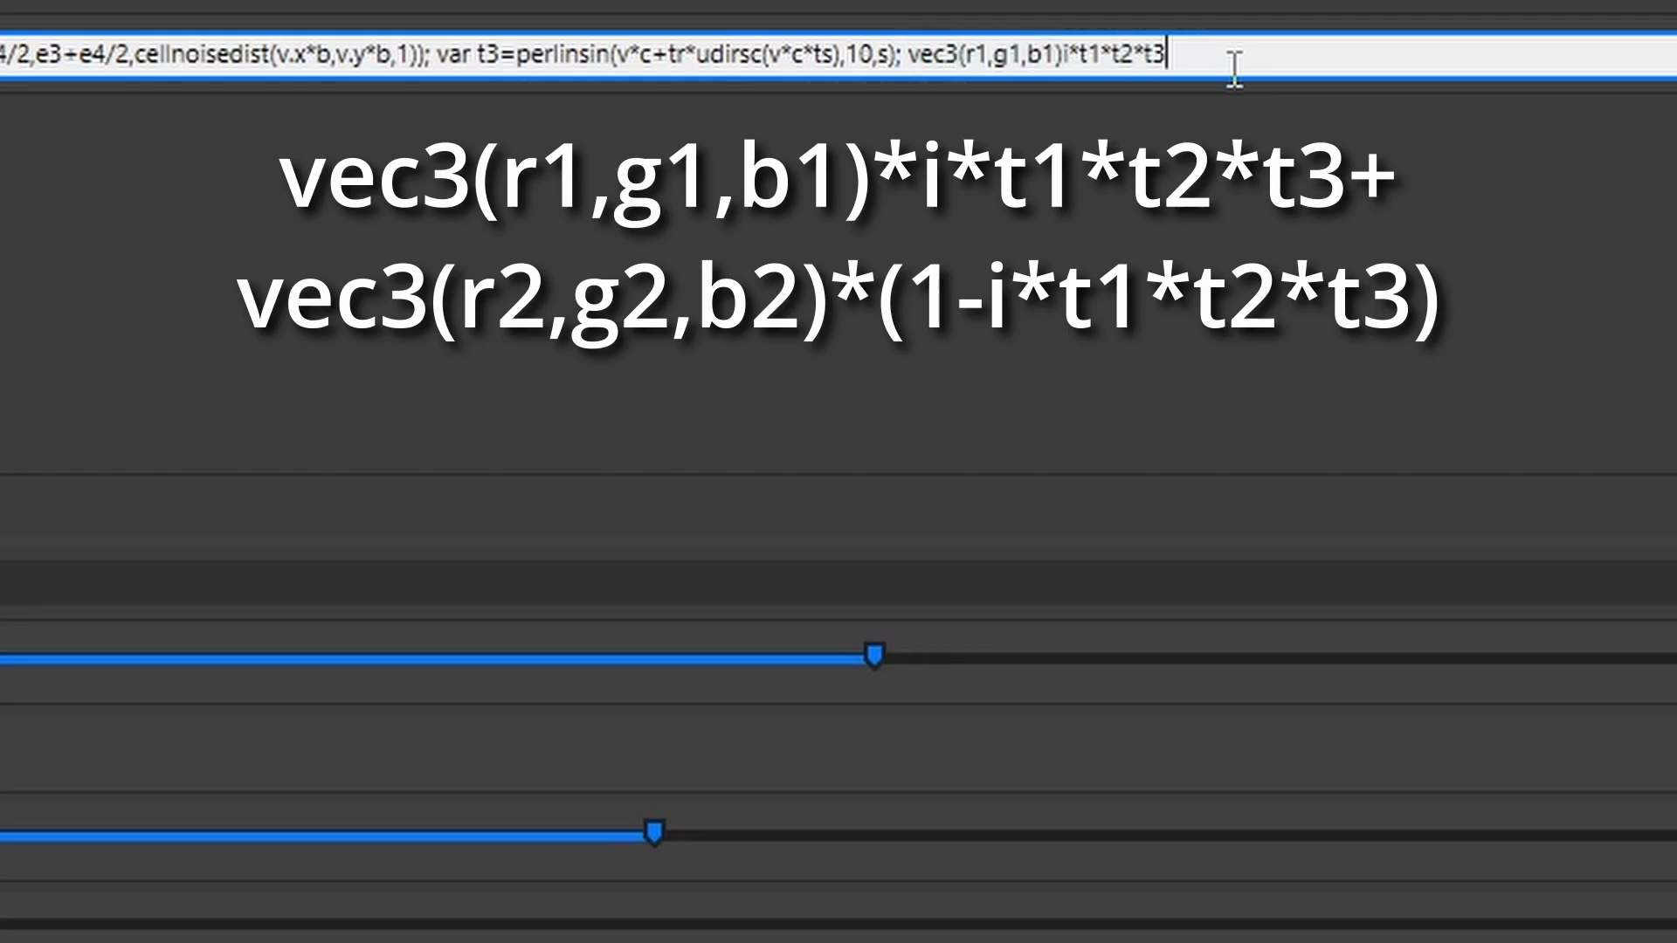
pyautogui.write('+')
pyautogui.hotkey('ctrl', 'v')
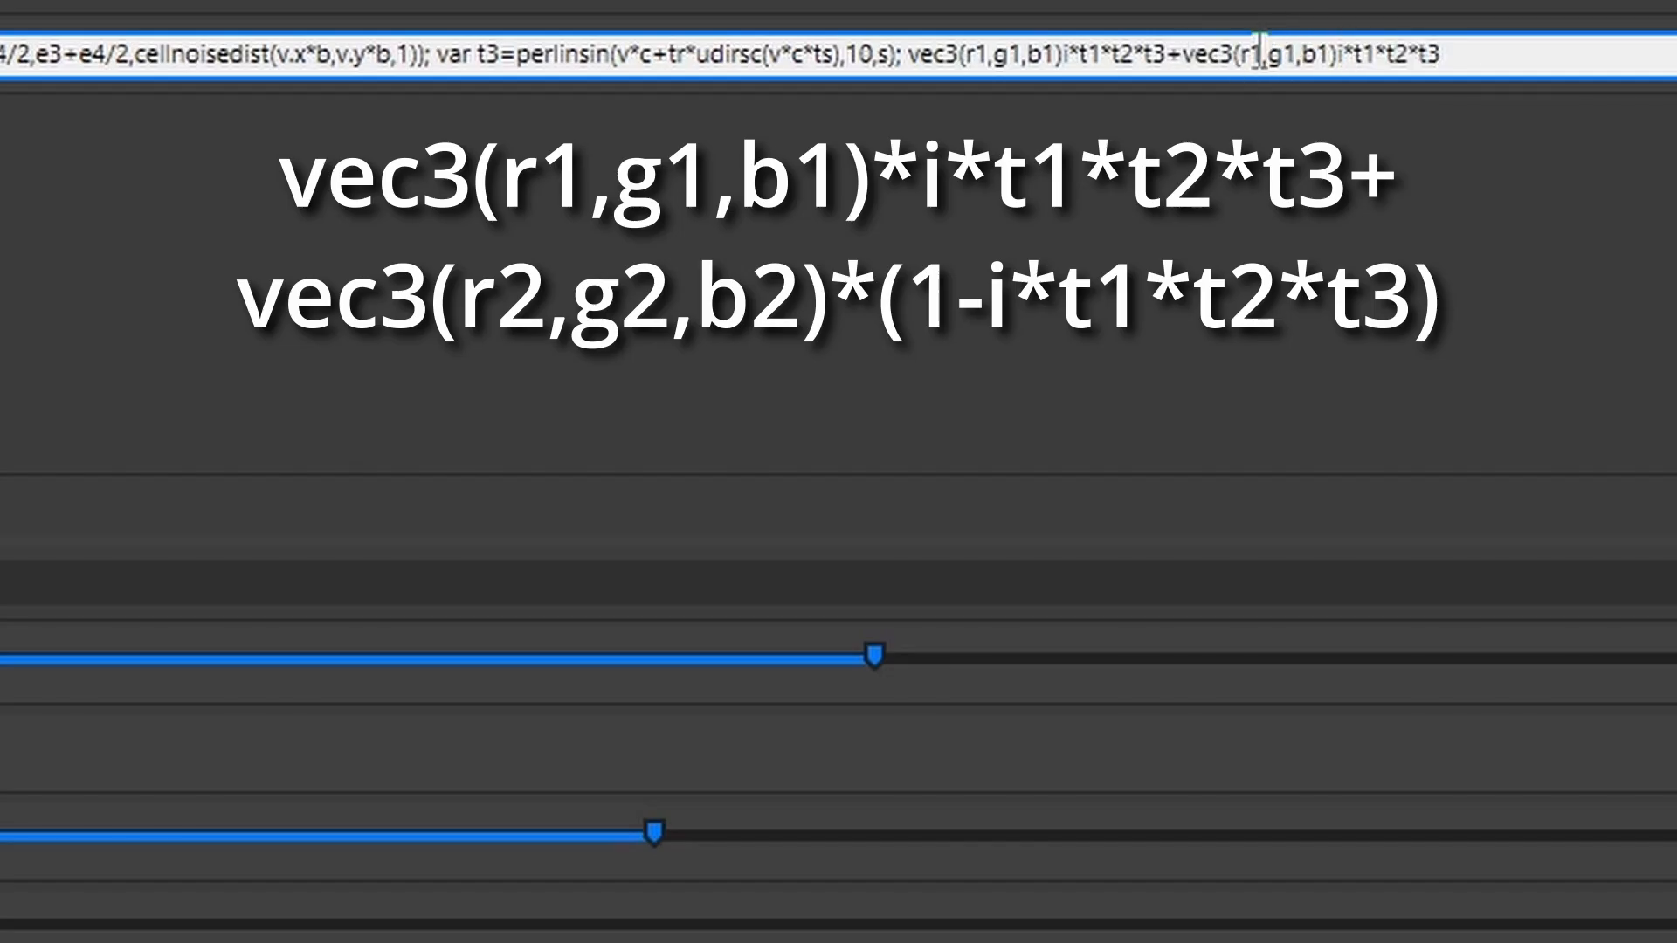
# Change the copied term to vec3(r2,g2,b2)*(1-i*t1*t2*t3)
pyautogui.click(1258, 54)
pyautogui.press('BackSpace')
pyautogui.write('2')
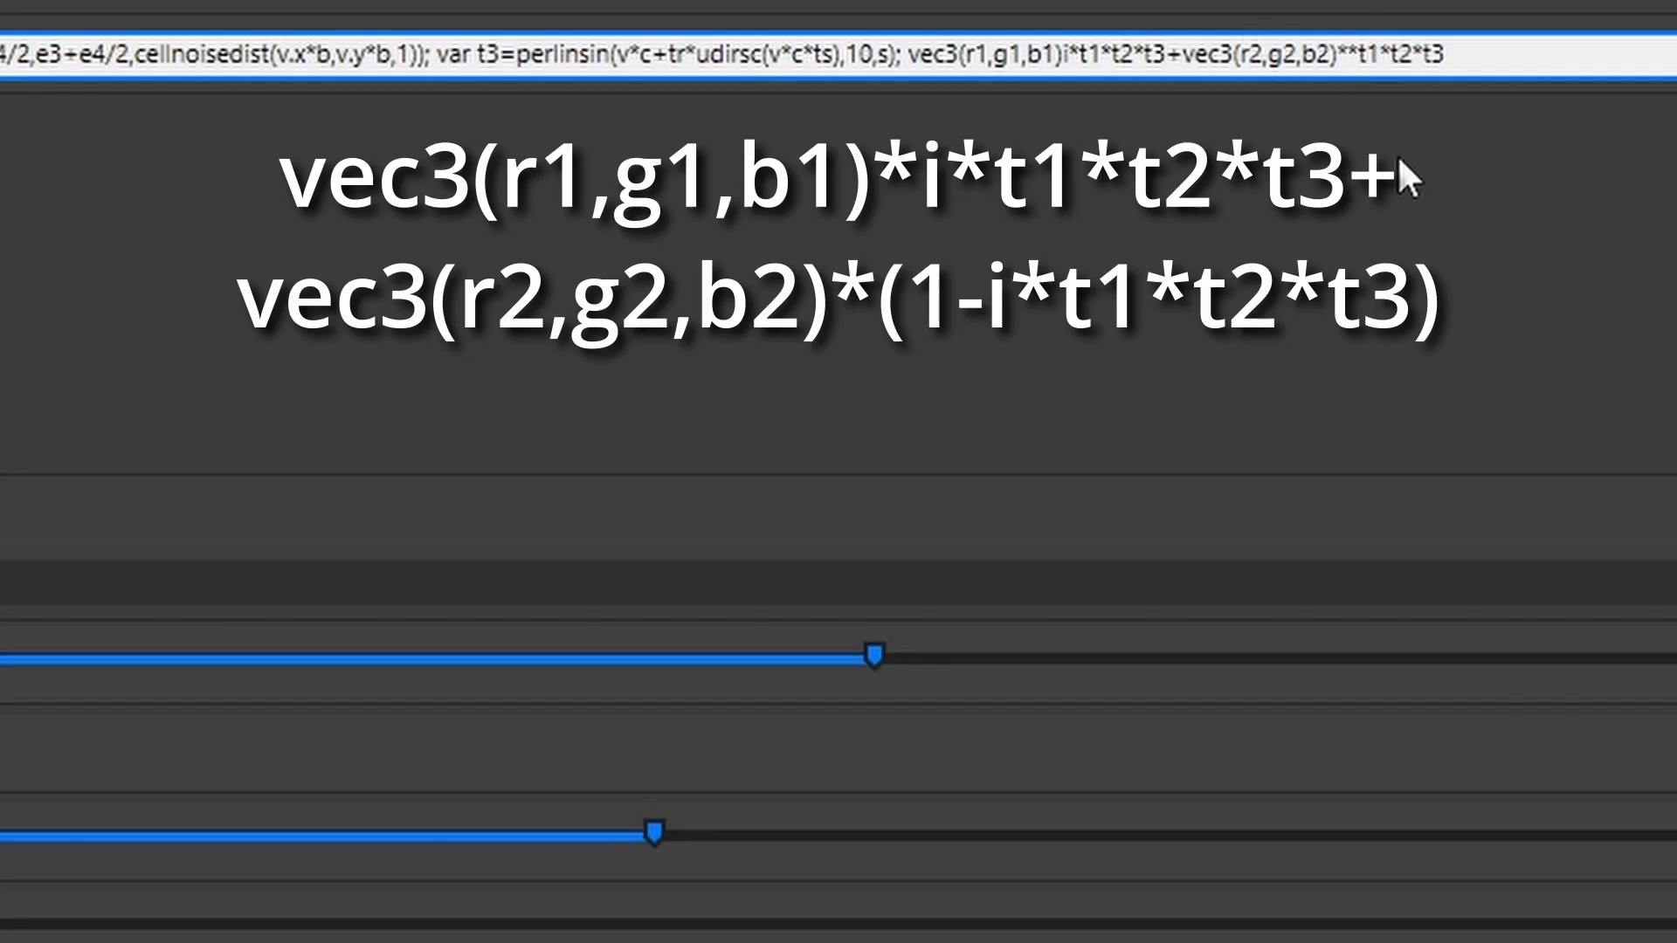
pyautogui.write('(1')
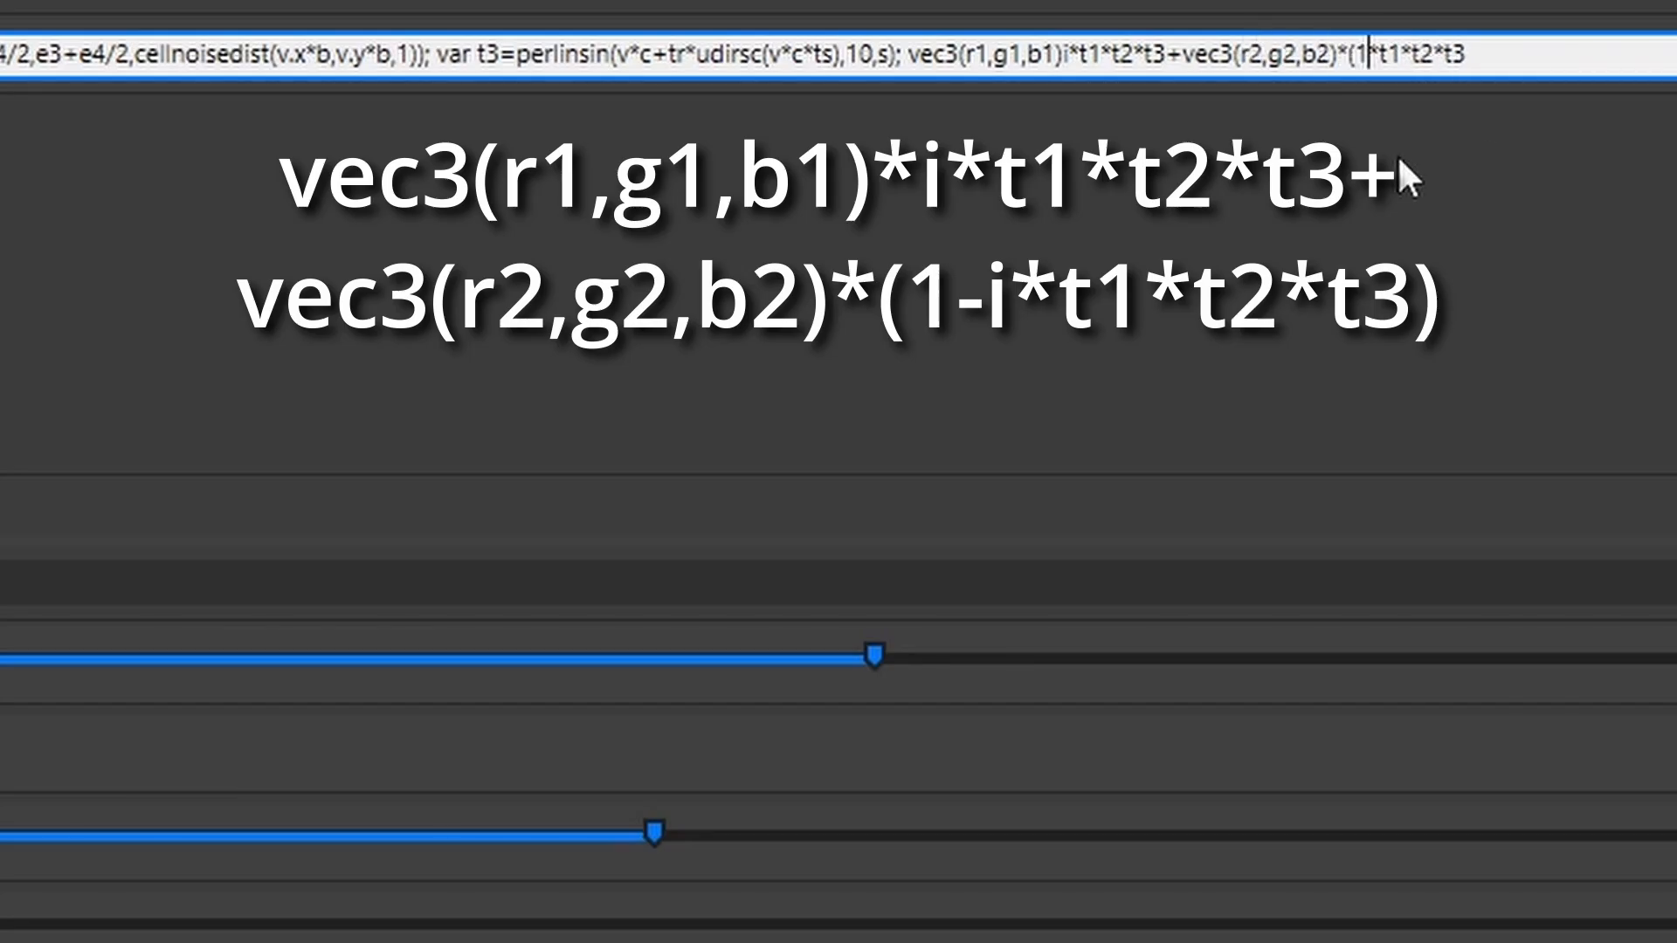
pyautogui.write('-i')
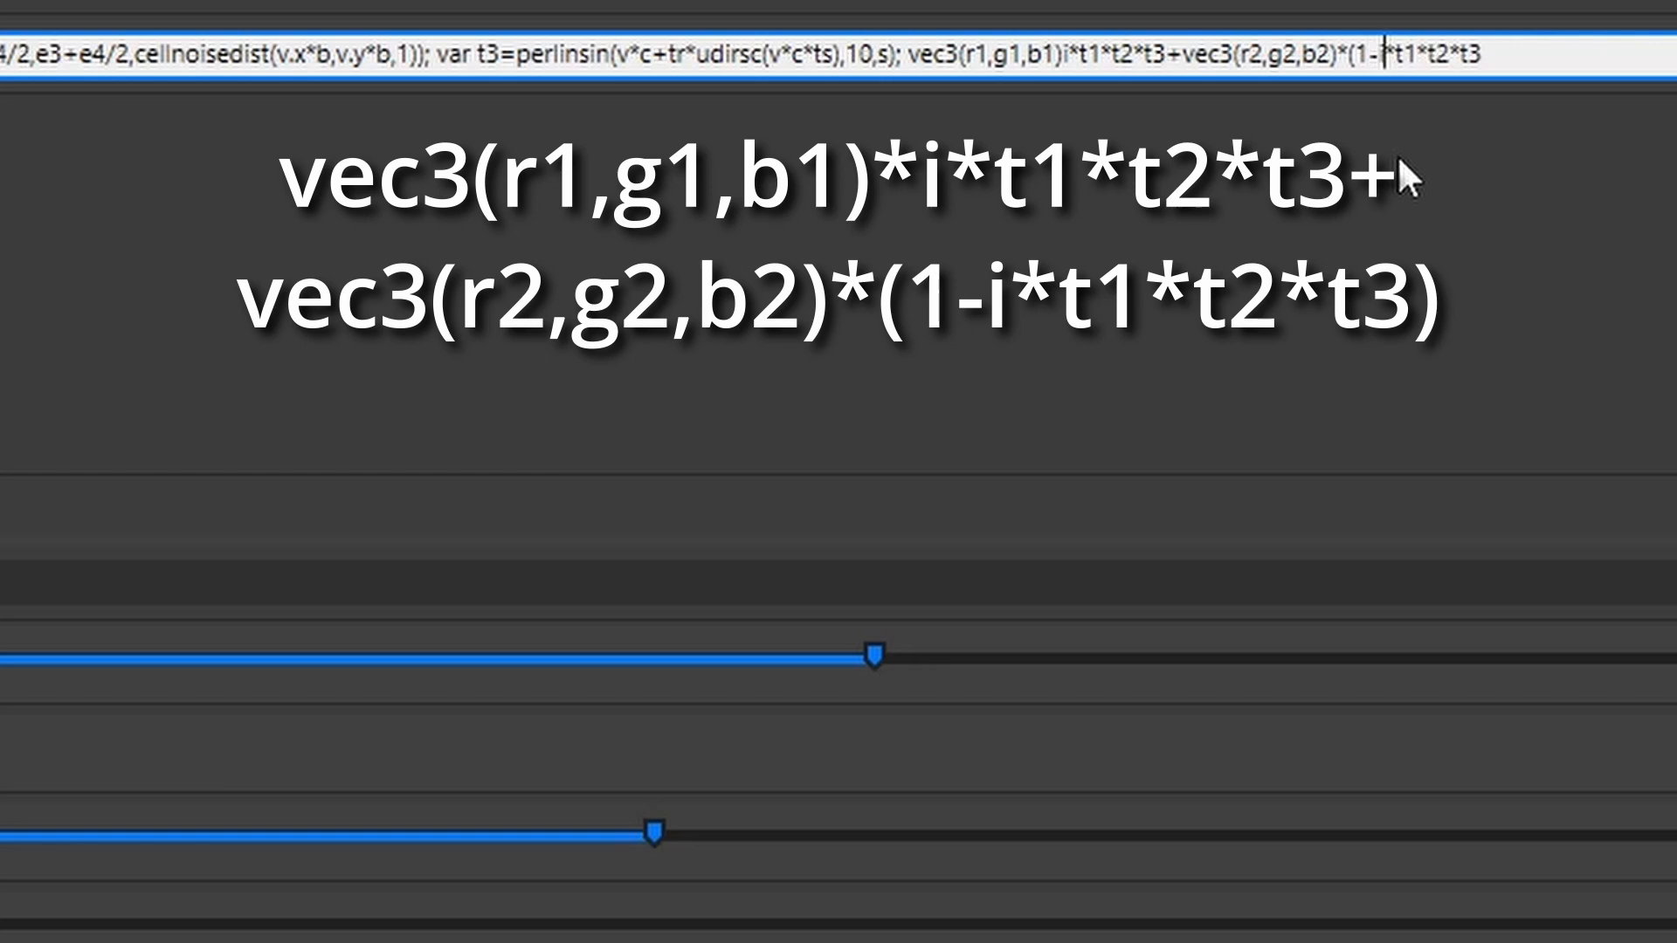
pyautogui.click(1541, 65)
pyautogui.write(')')
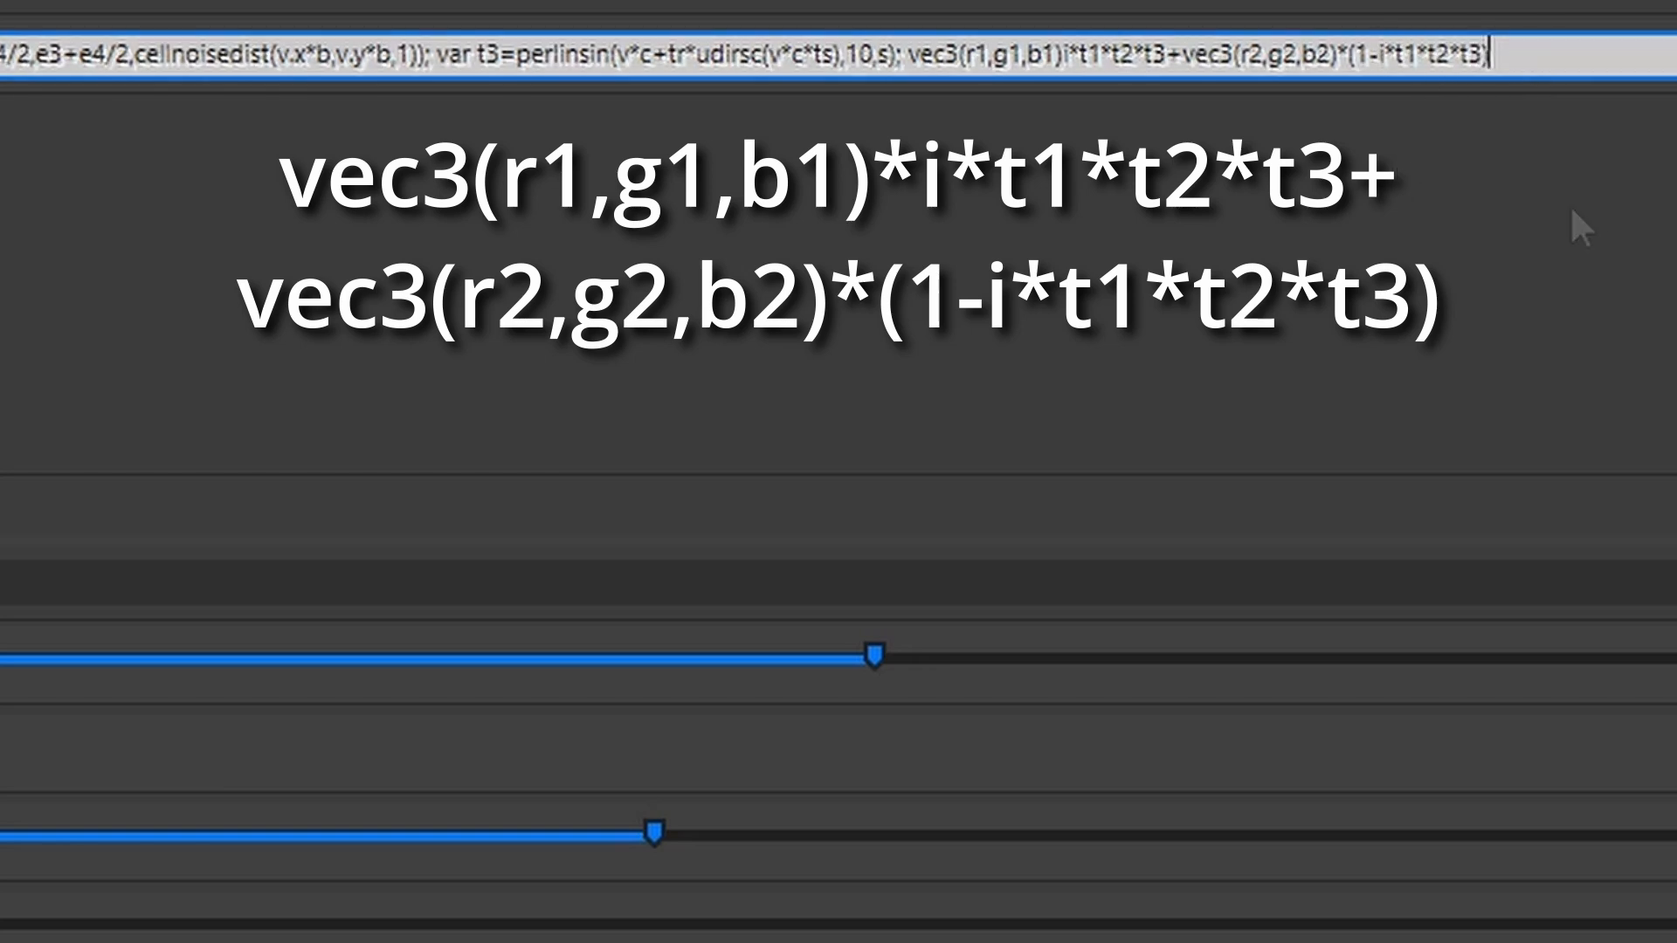
# Correct the first color term of the equation to vec3(r1,g1,b1)*i*t1*t2*t3
pyautogui.press('Return')
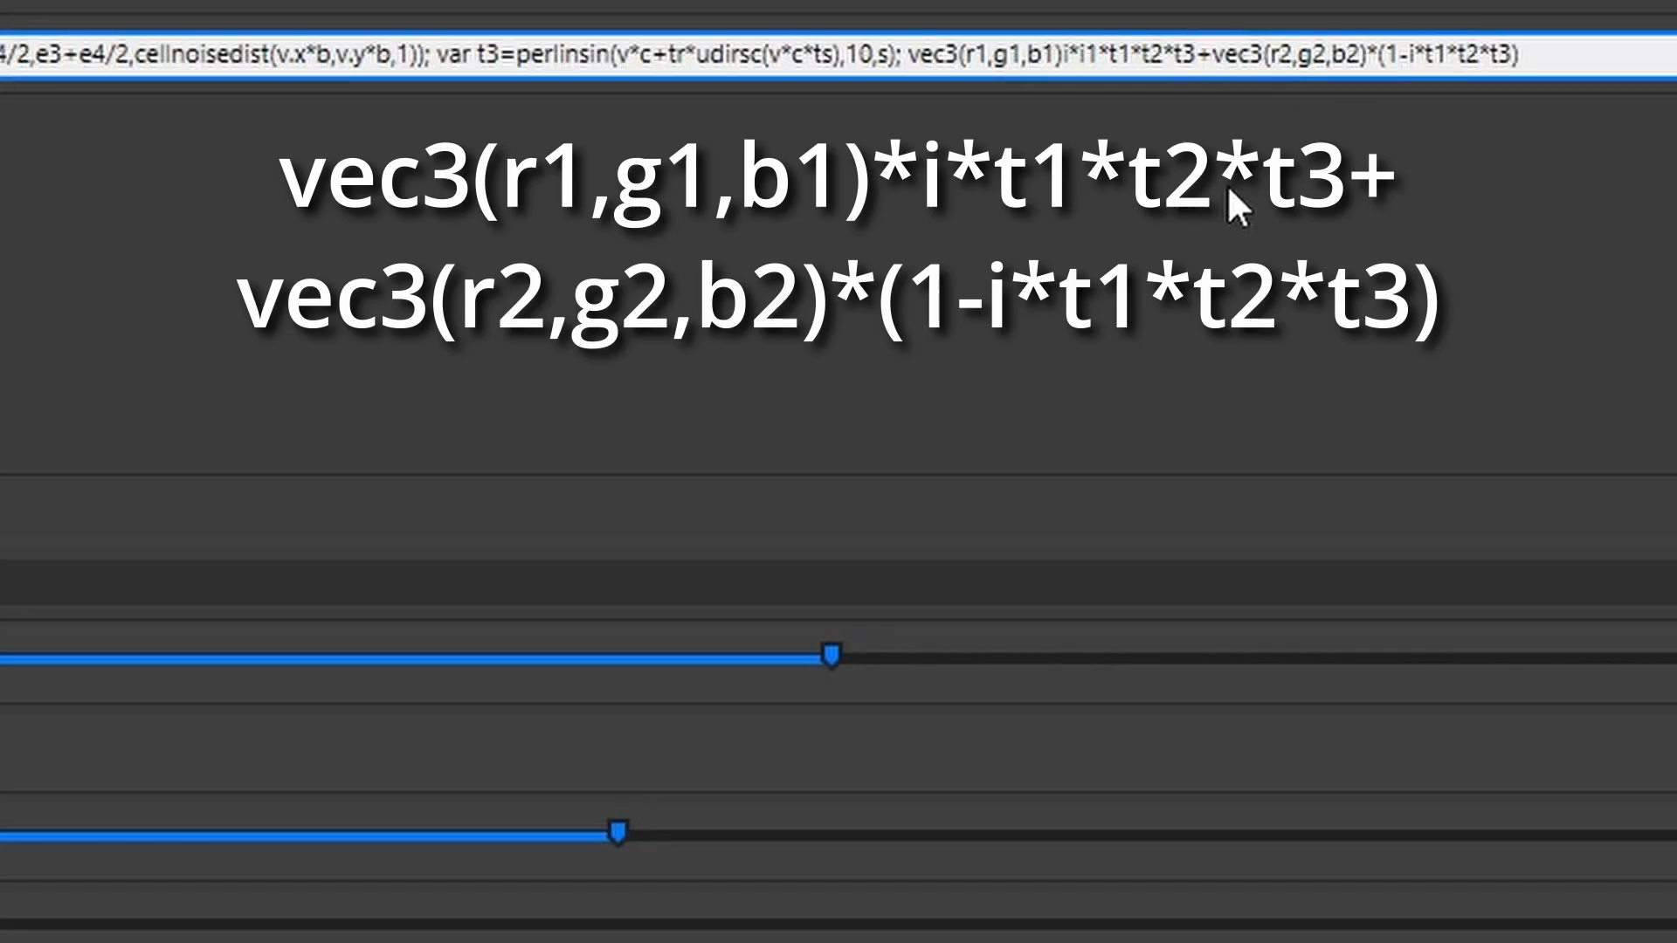
pyautogui.write(')')
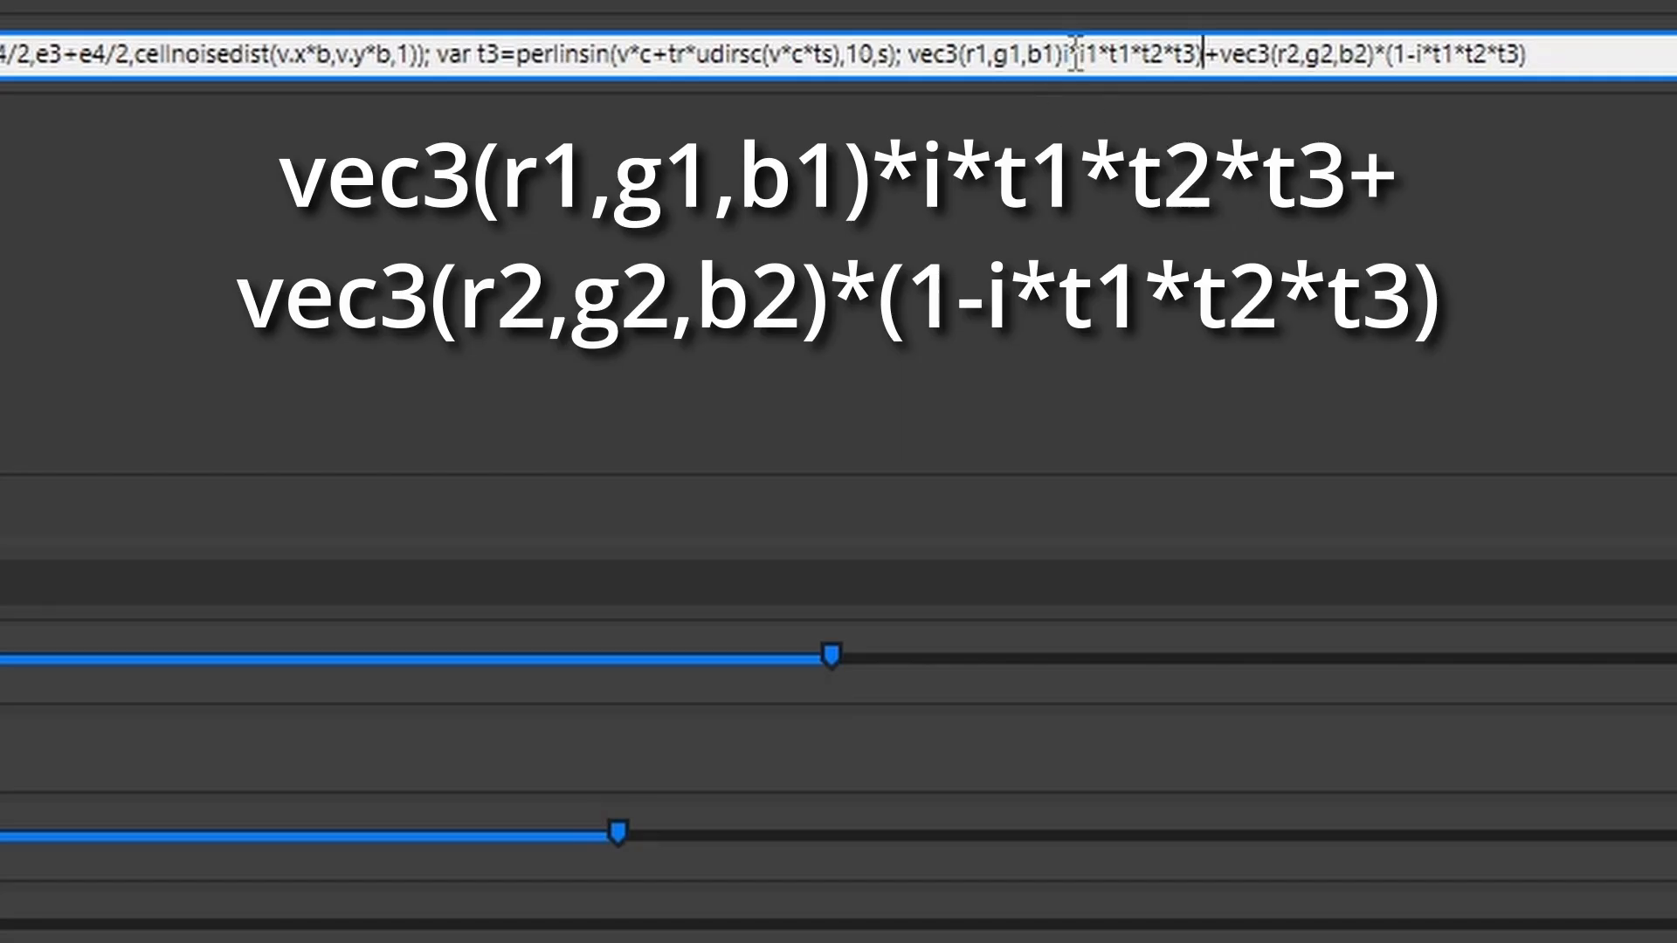
pyautogui.press('BackSpace')
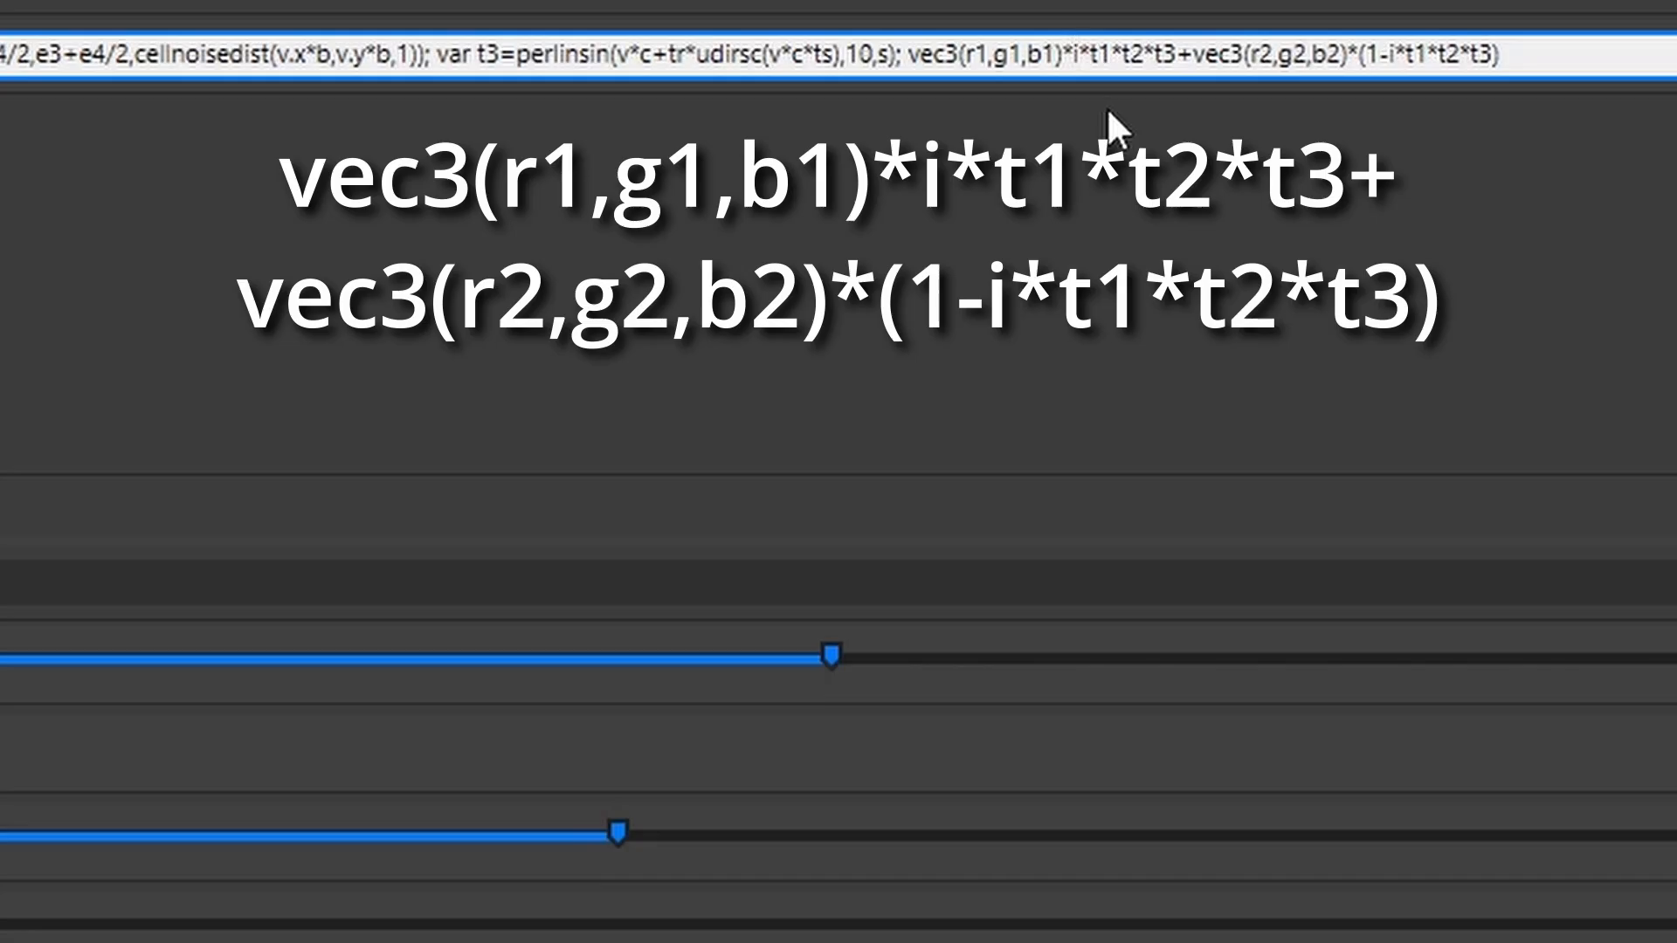
pyautogui.press('Return')
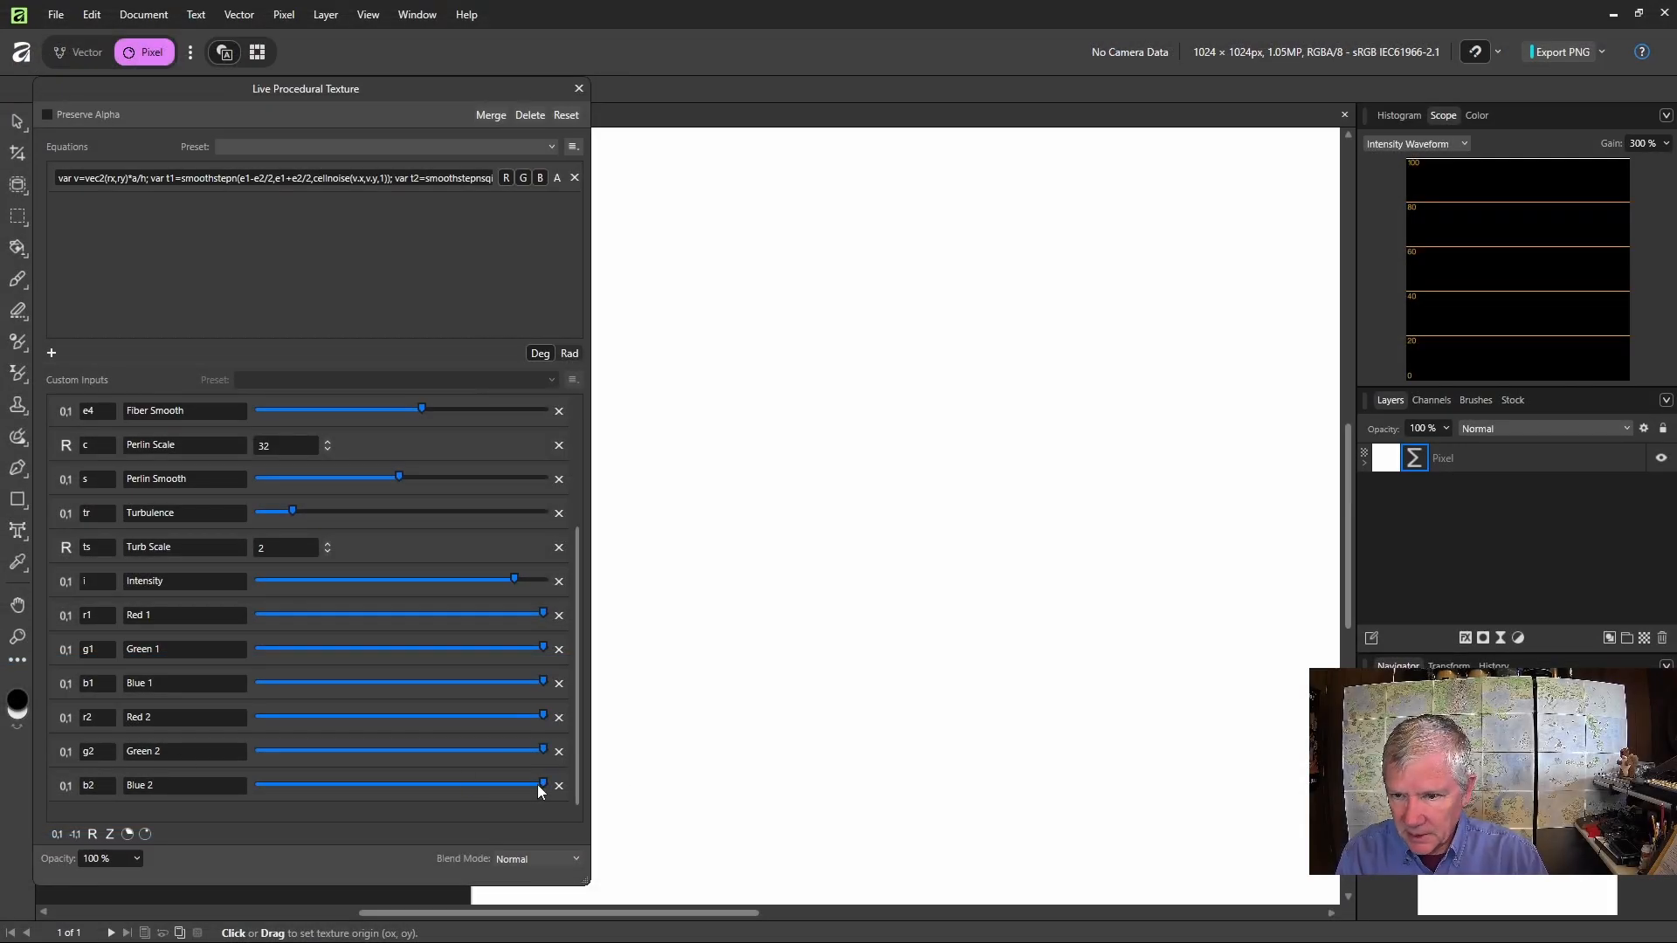
# Lower the Blue 2, Green 2 and Red 2 inputs to zero so the second color is black
pyautogui.moveTo(538, 785); pyautogui.dragTo(176, 780)
pyautogui.moveTo(543, 749); pyautogui.dragTo(222, 755)
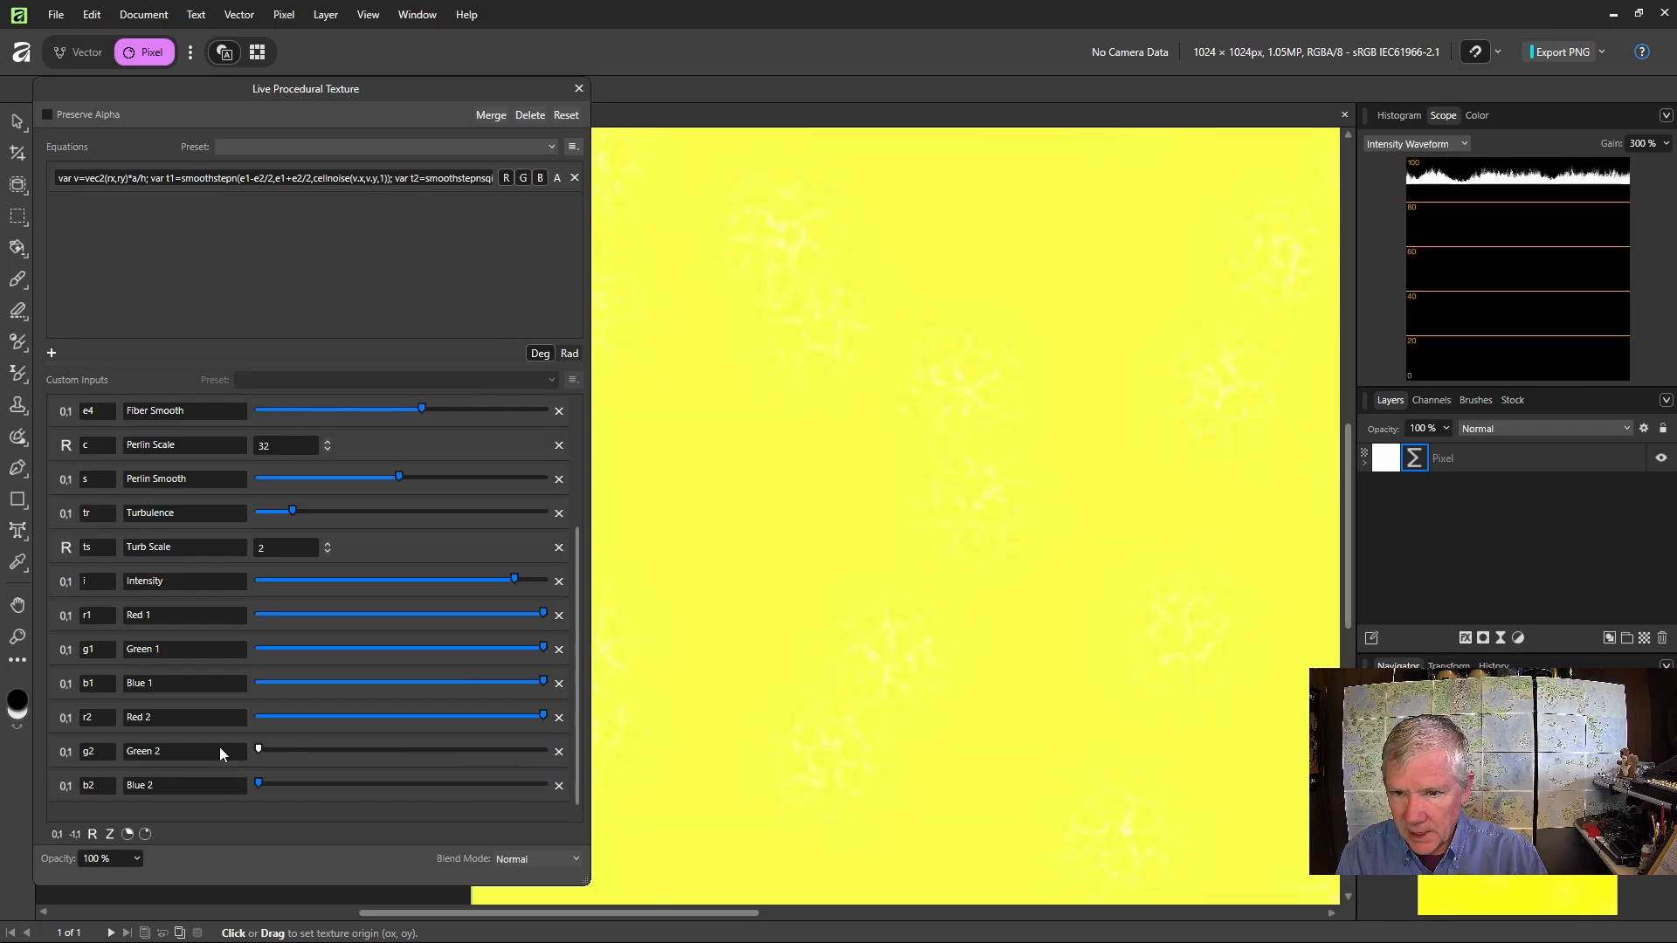
pyautogui.moveTo(543, 716); pyautogui.dragTo(186, 741)
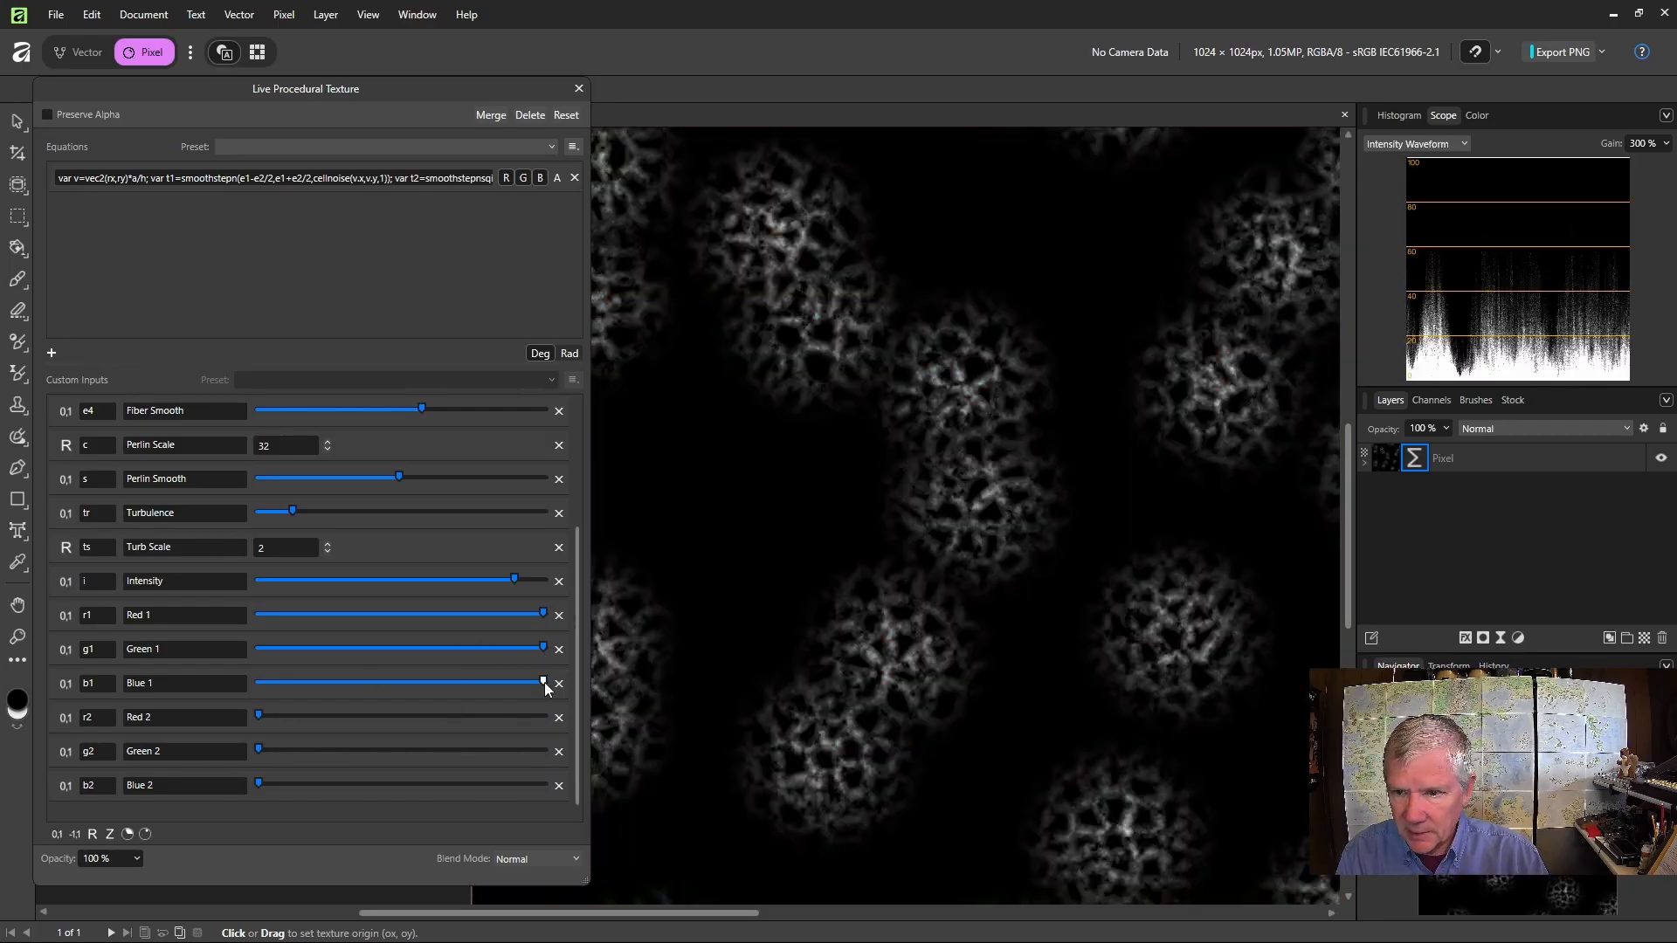
# Tint the texture yellow-green by lowering Blue 1 to about 17% and Red 1 to about 70%, with Red 2 and Green 2 just above zero
pyautogui.moveTo(543, 682); pyautogui.dragTo(325, 684)
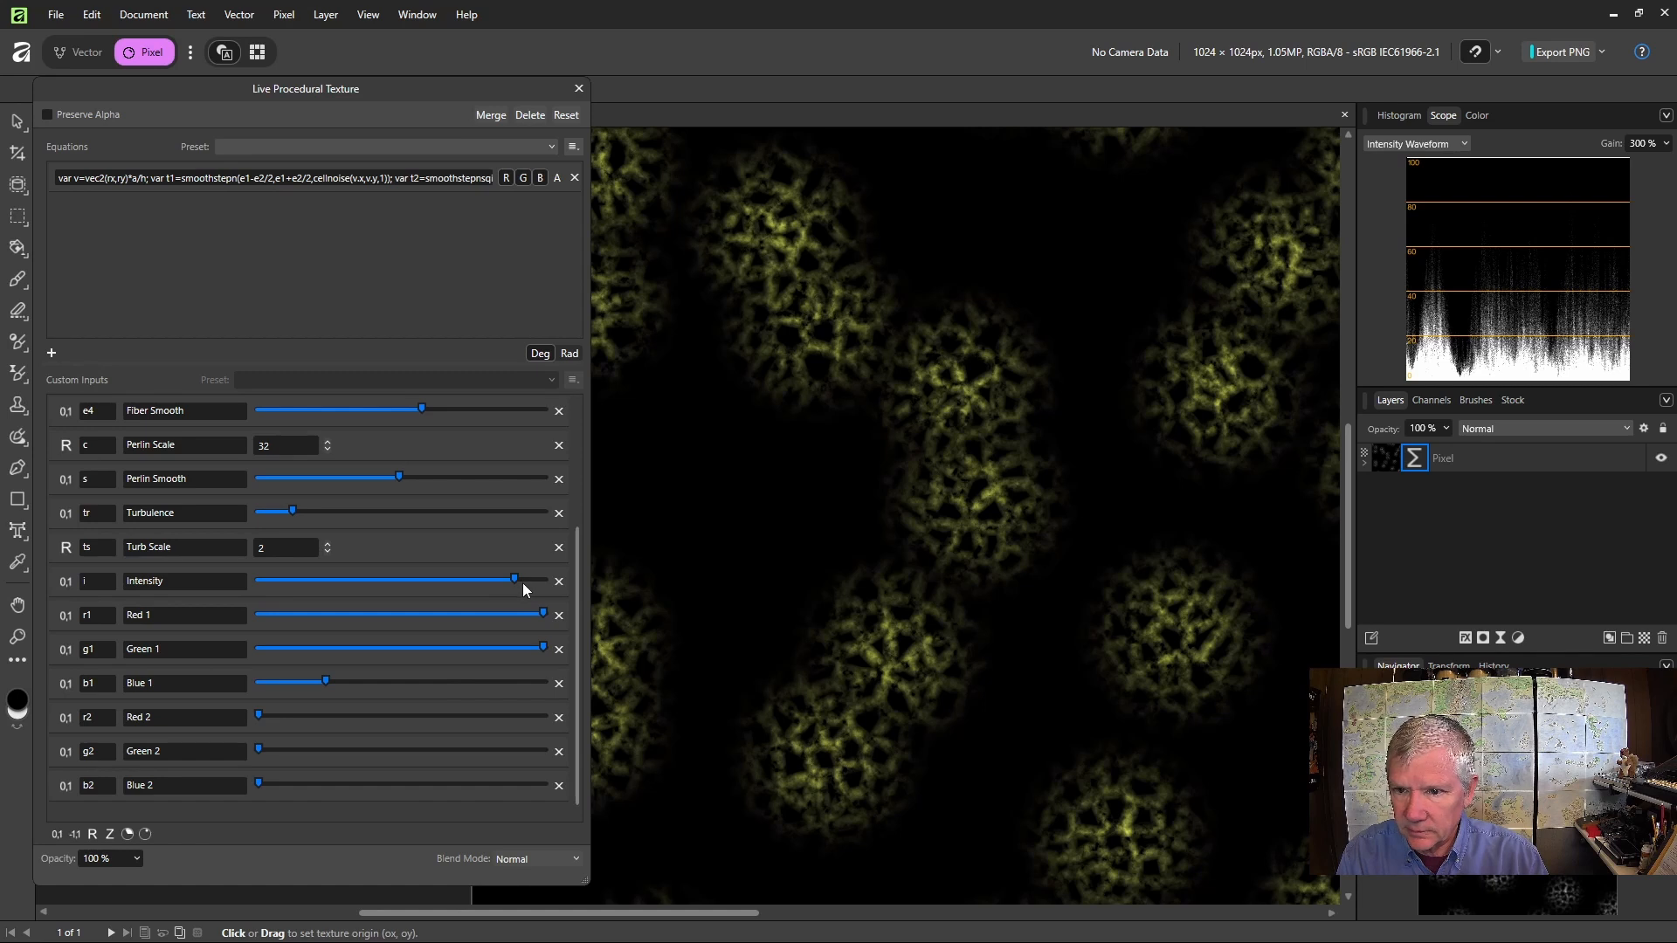
pyautogui.moveTo(544, 613); pyautogui.dragTo(447, 614)
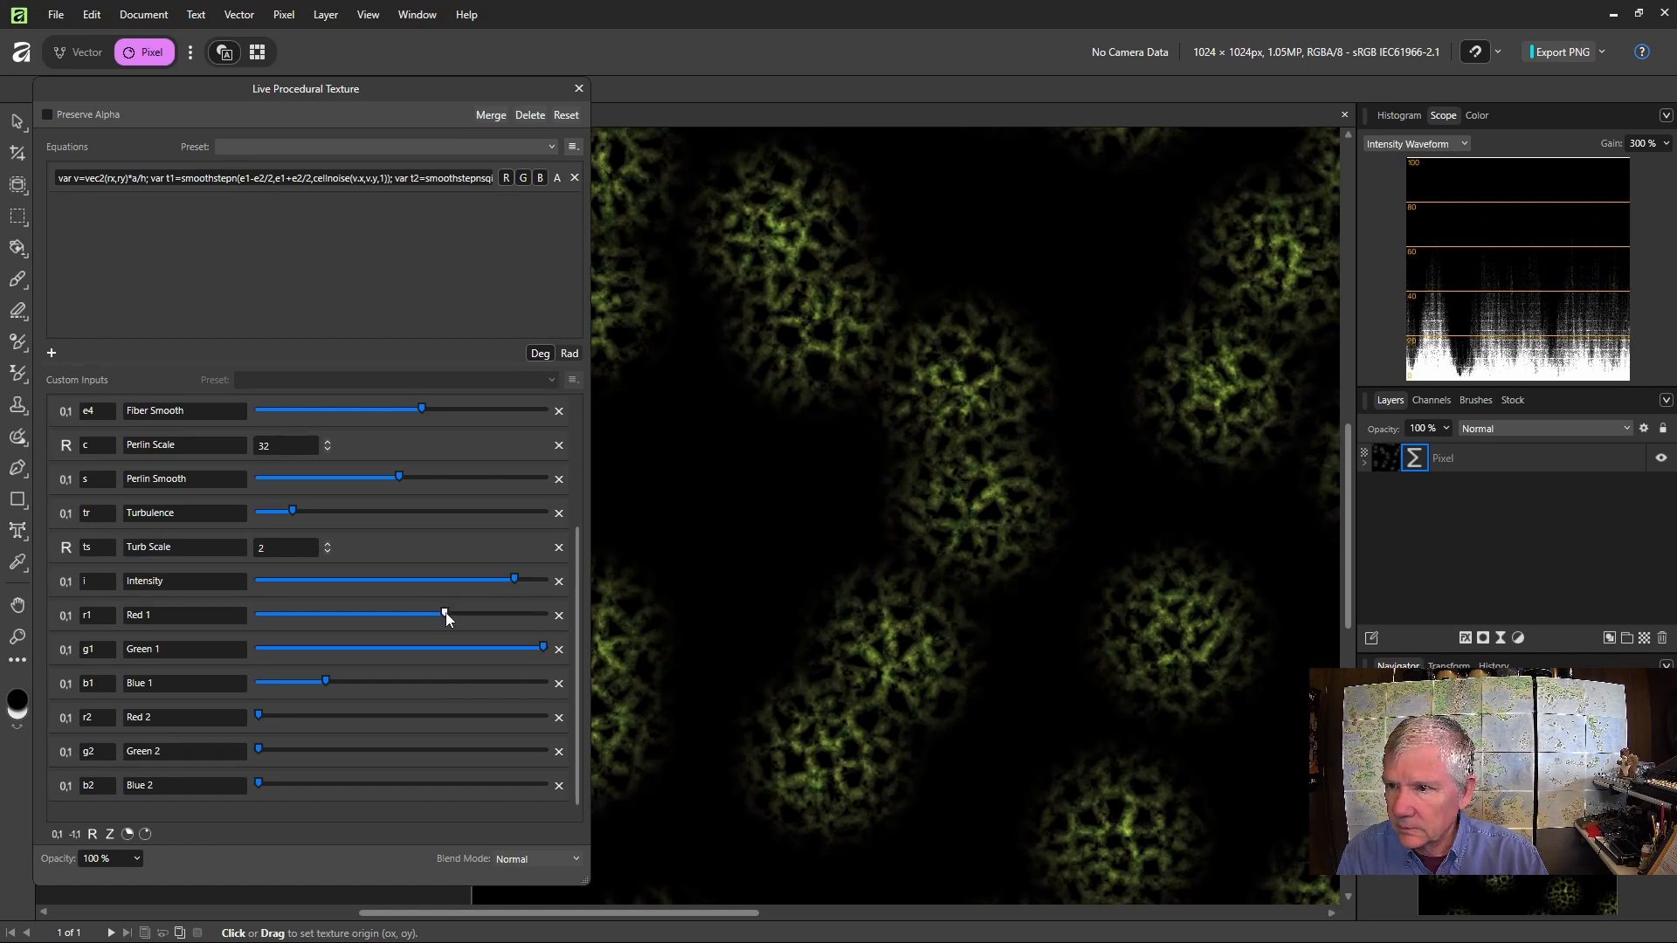
pyautogui.moveTo(463, 616); pyautogui.dragTo(467, 617)
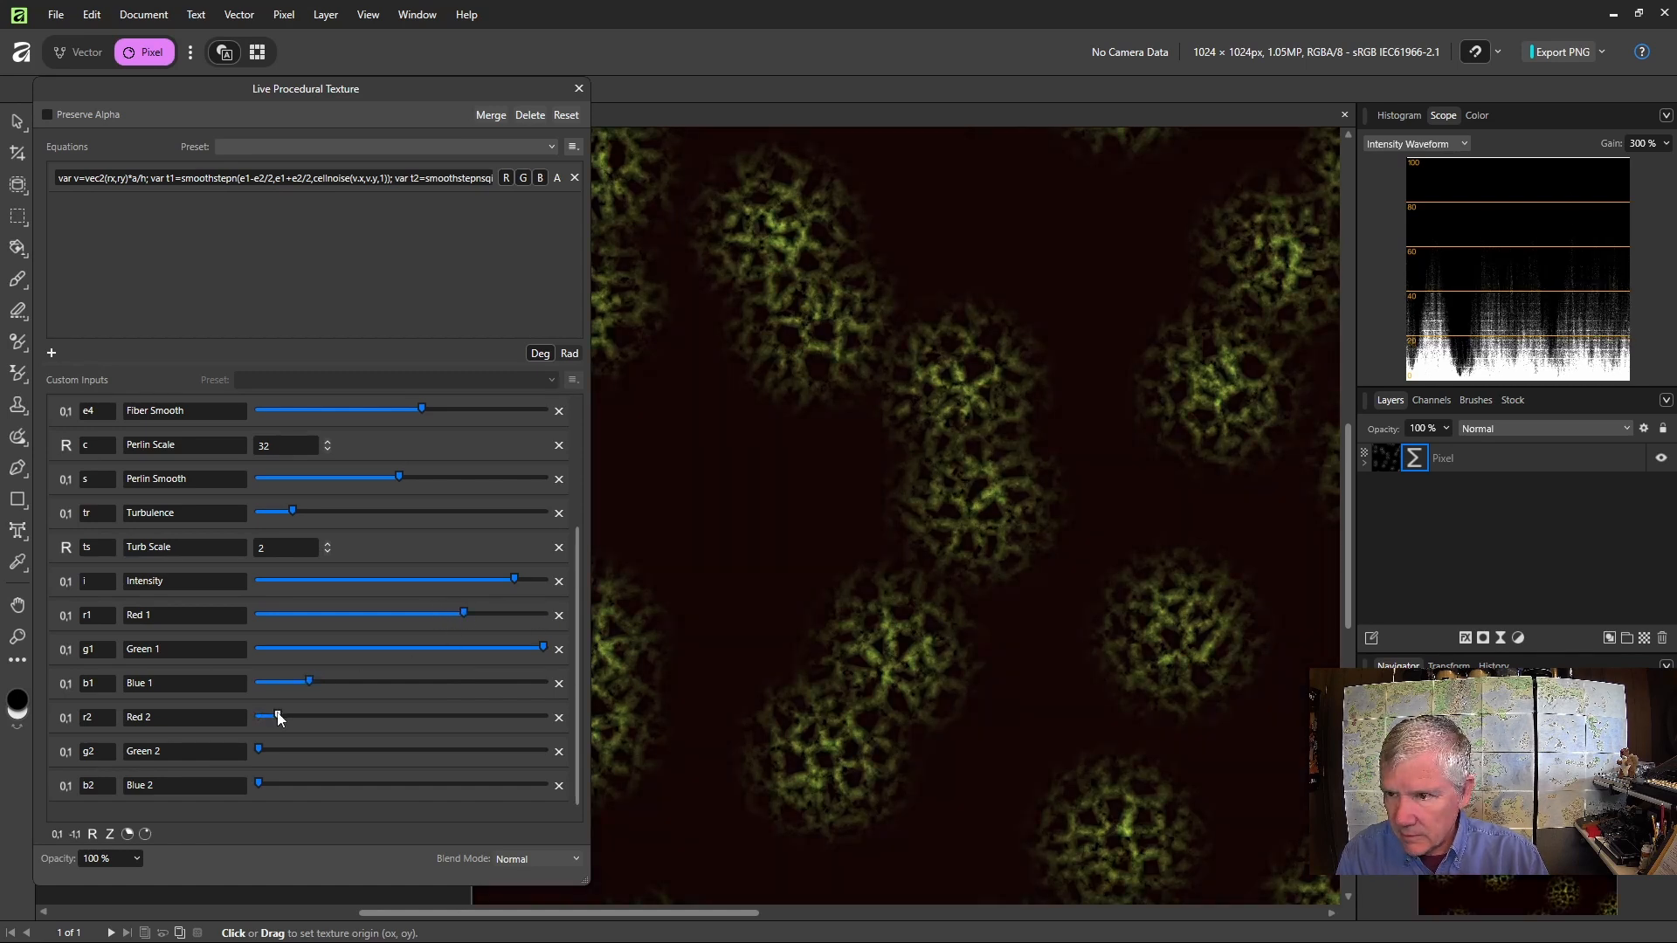
pyautogui.moveTo(279, 716); pyautogui.dragTo(269, 749)
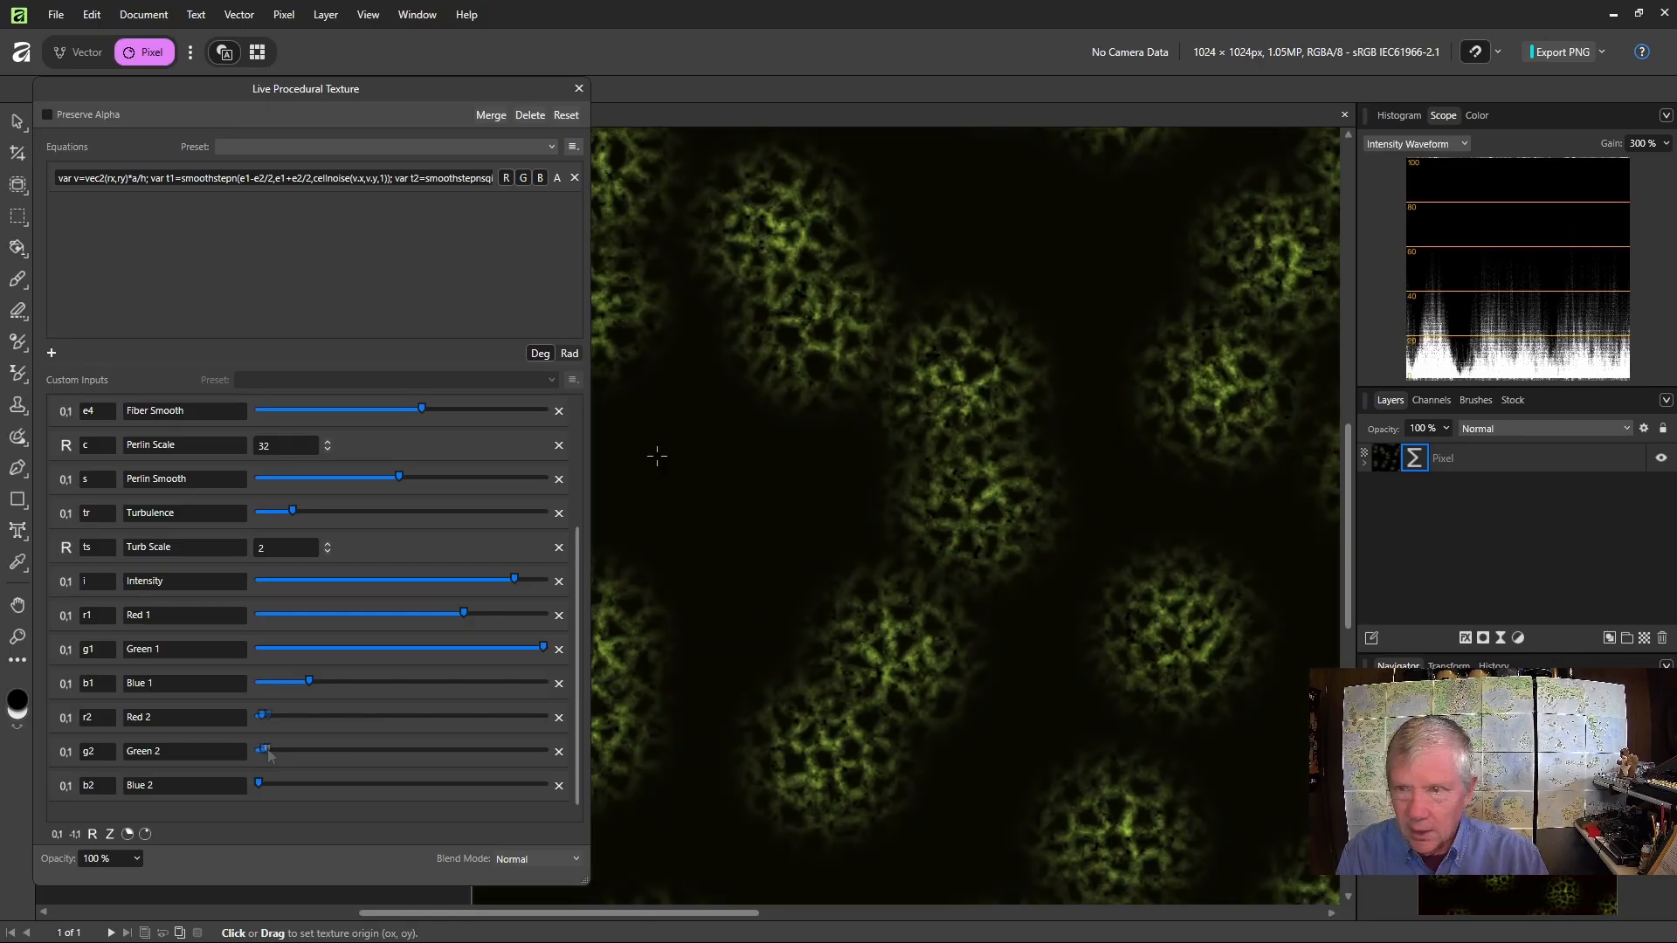
# Spread the clumps over the whole canvas by raising Clump Smooth to about 85% and Clump Edge to about 35%
pyautogui.scroll(-2, 880, 483)
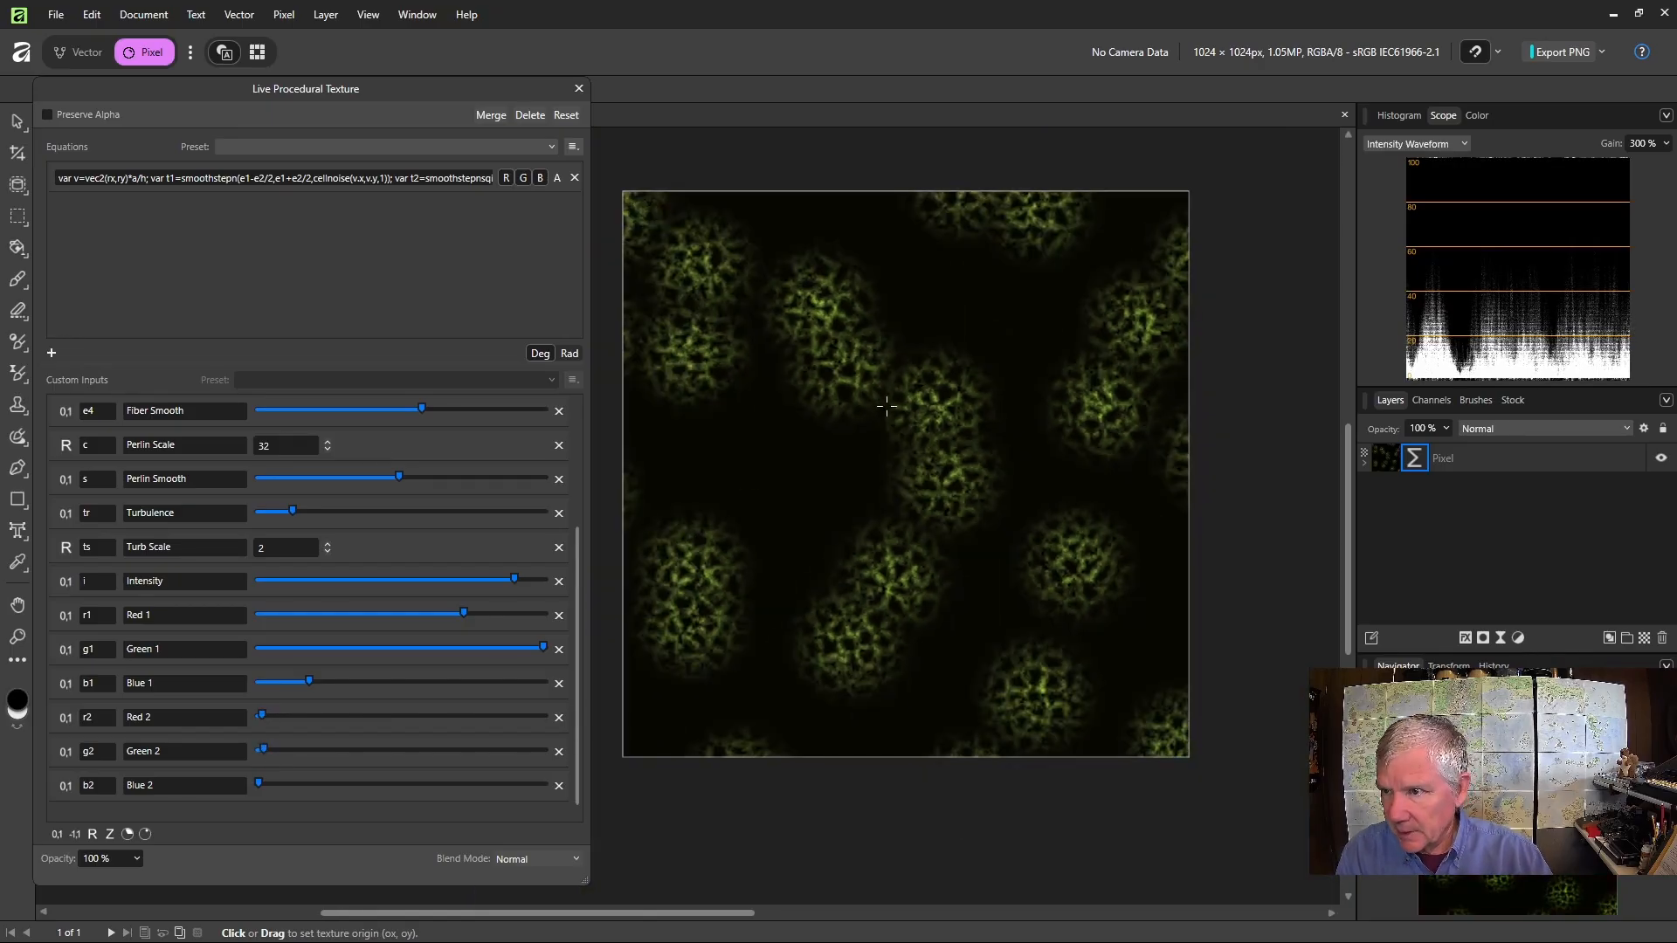
pyautogui.moveTo(730, 914); pyautogui.dragTo(690, 914)
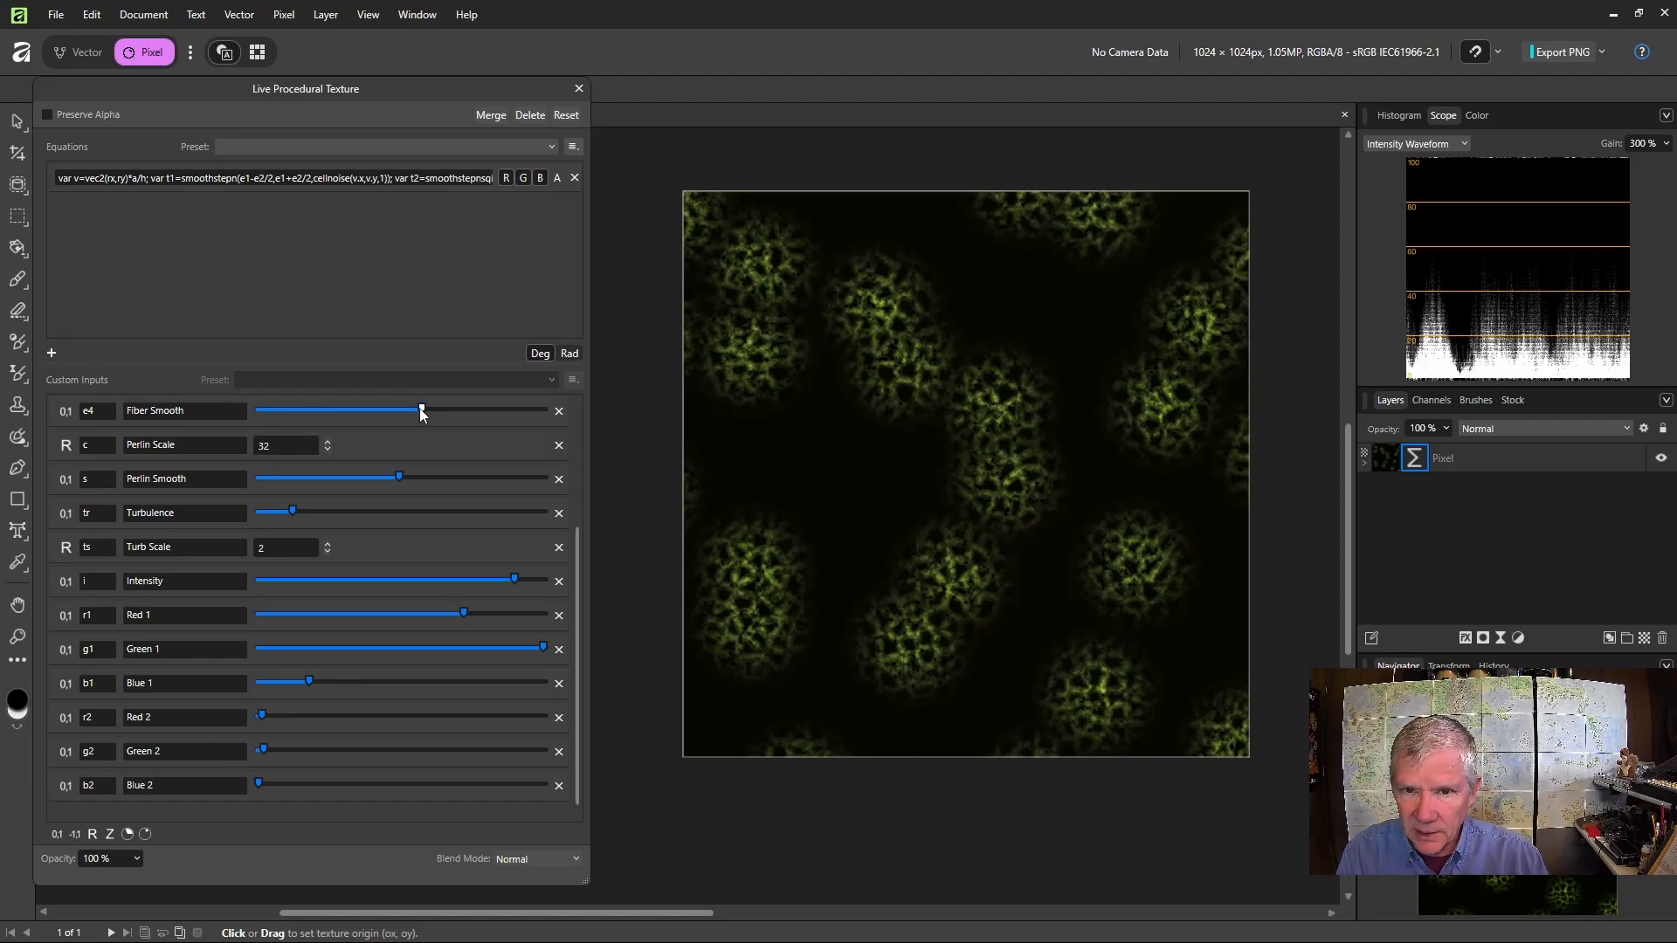
pyautogui.scroll(5, 436, 445)
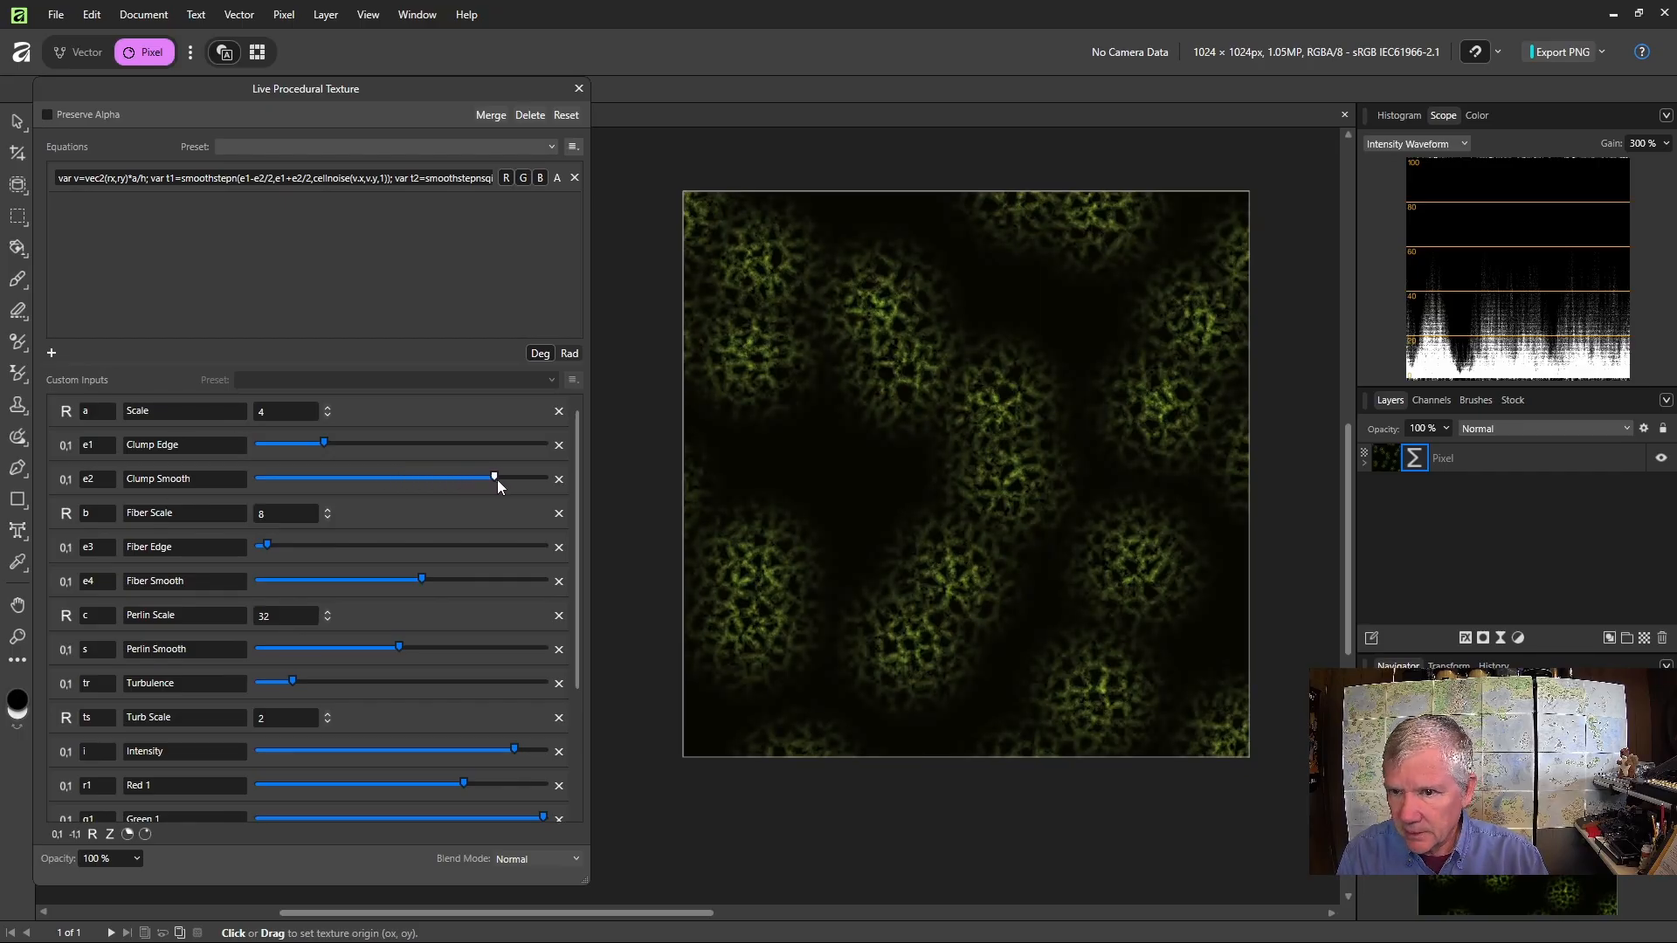
pyautogui.moveTo(527, 478)
pyautogui.mouseDown()
pyautogui.moveTo(559, 481)
pyautogui.moveTo(505, 463)
pyautogui.mouseUp()
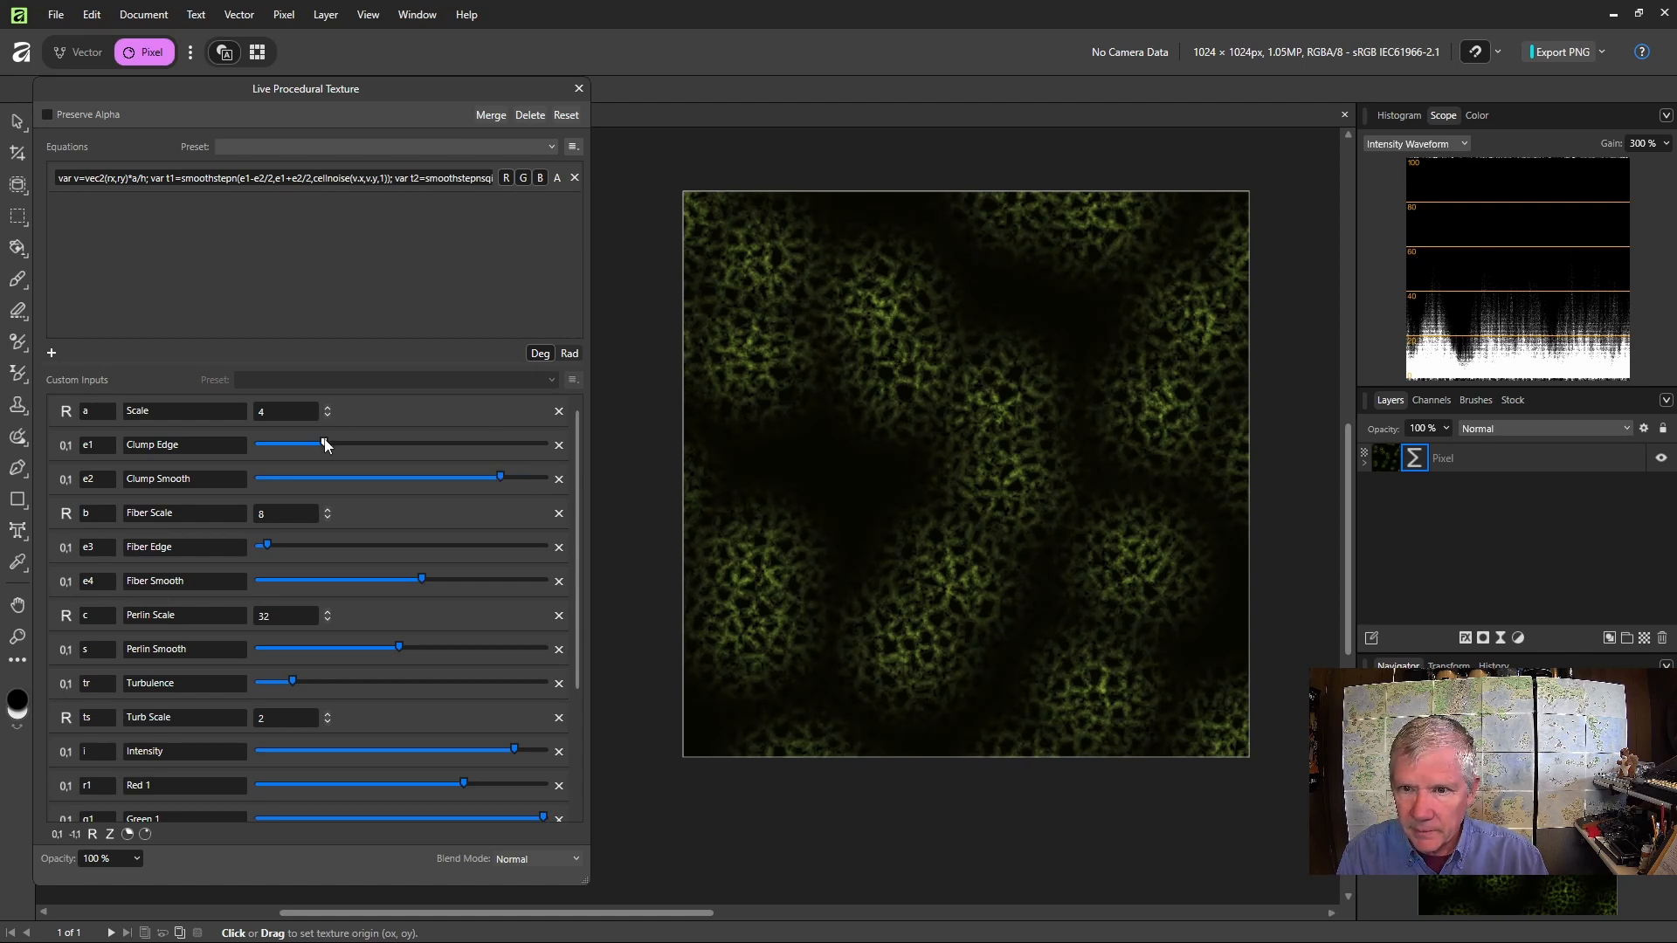
pyautogui.moveTo(344, 442); pyautogui.dragTo(359, 446)
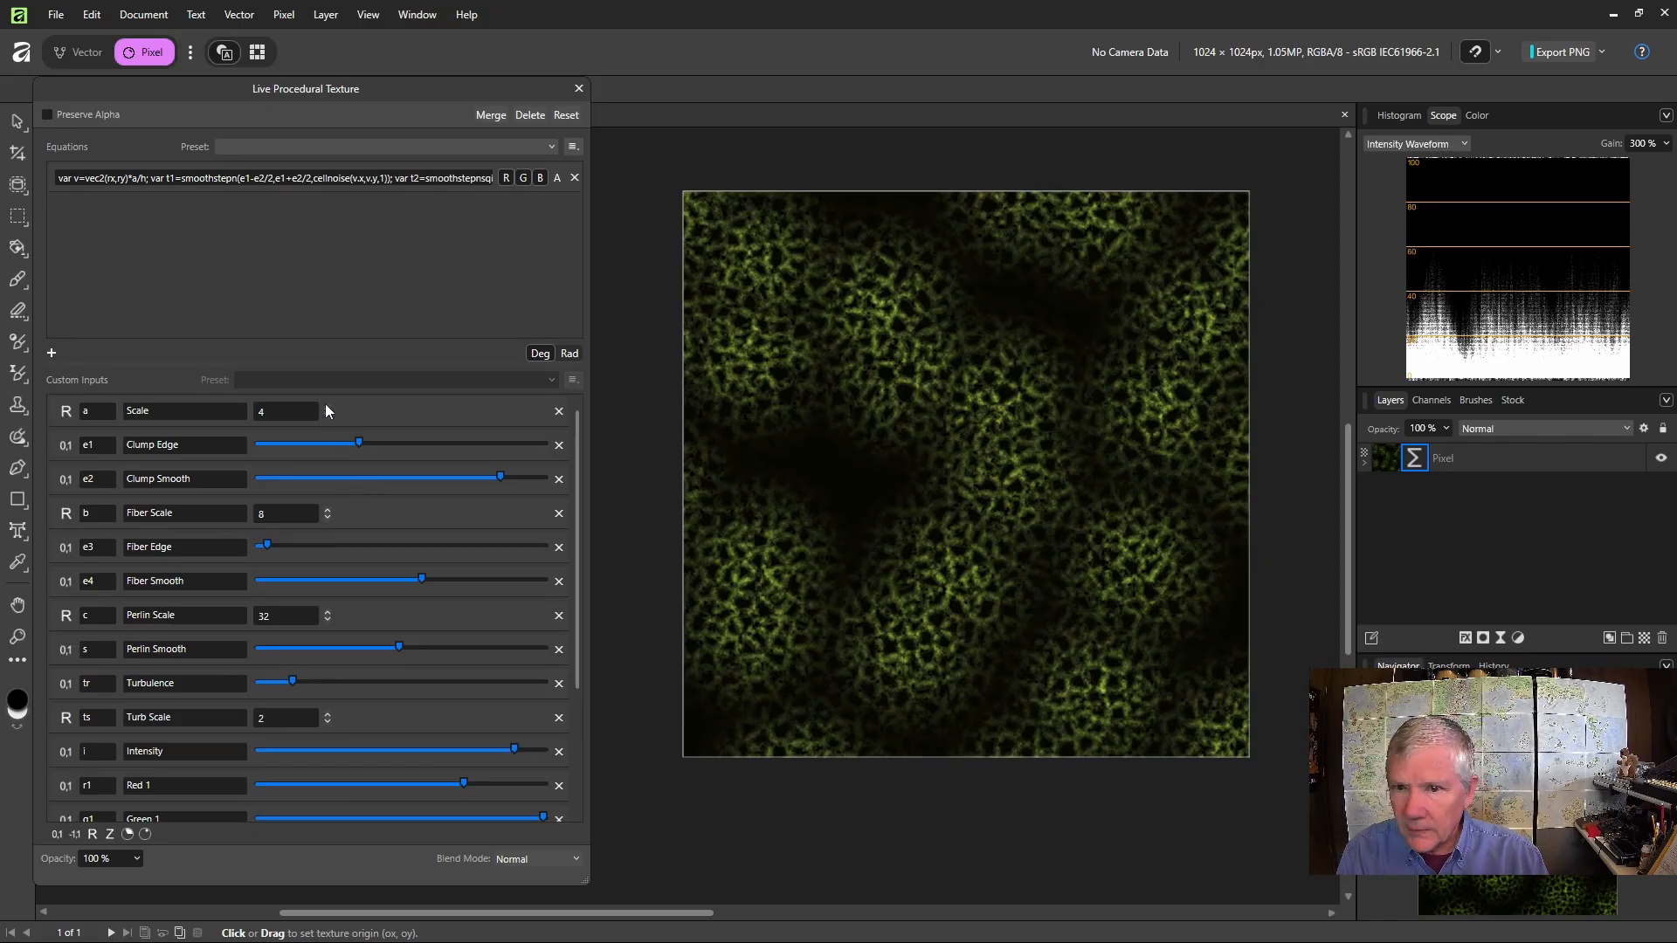
# Set Fiber Scale to 15 and raise Fiber Smooth to about 77% and Perlin Smooth to about 64%
pyautogui.click(327, 511)
pyautogui.click(327, 511)
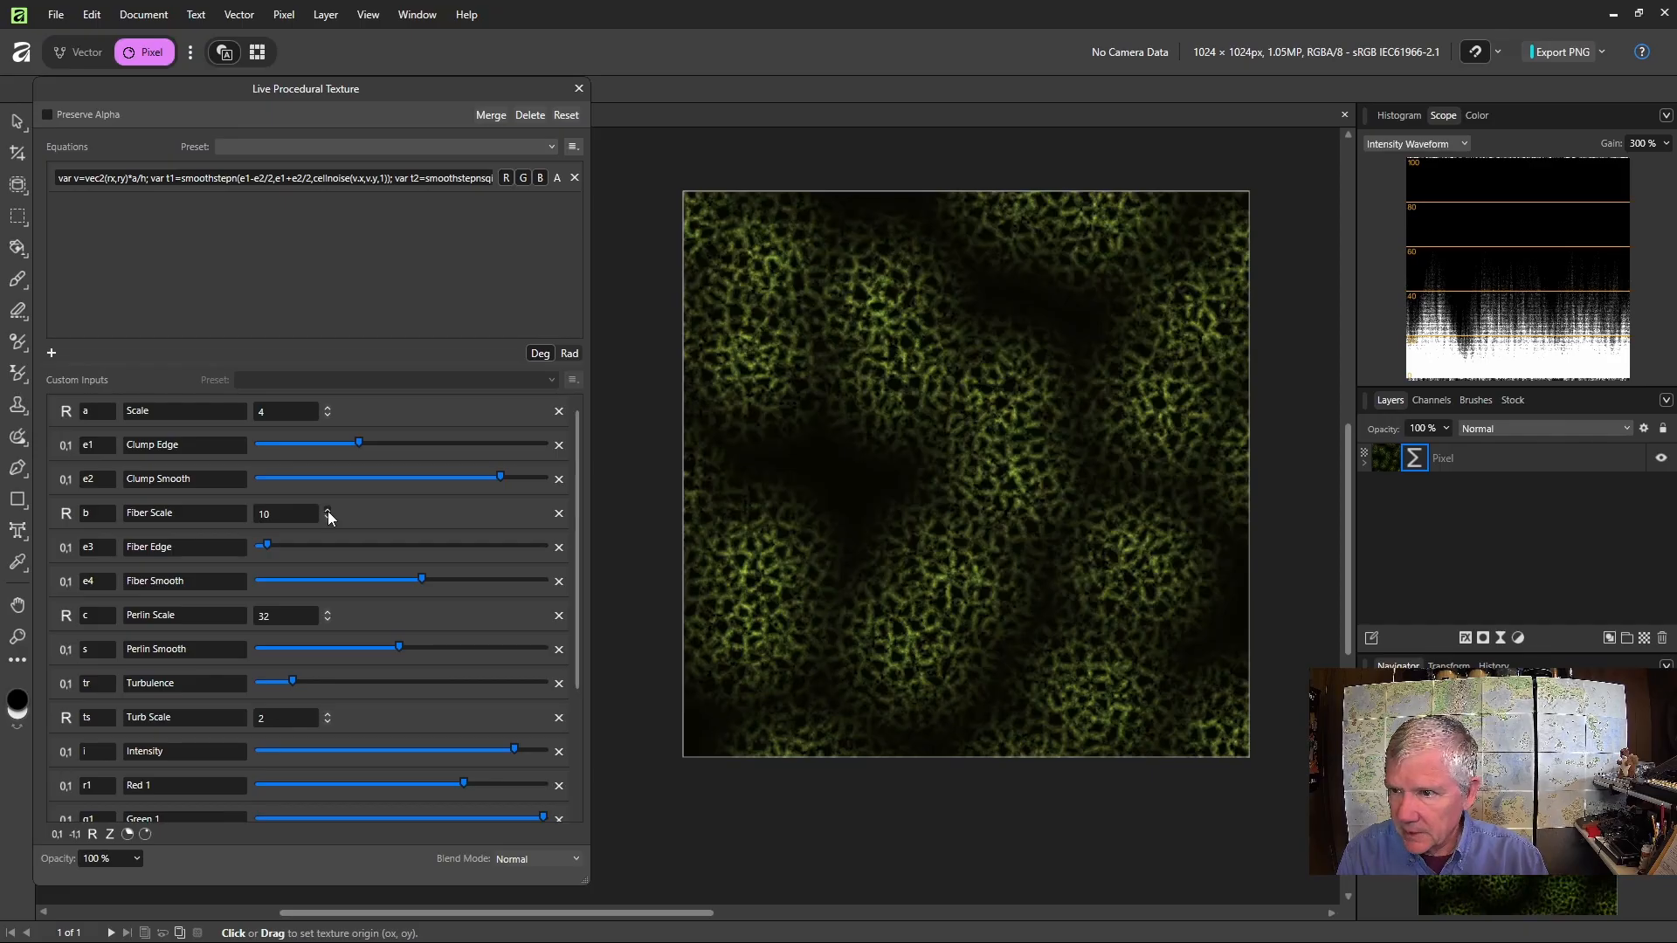
pyautogui.click(328, 511)
pyautogui.click(327, 510)
pyautogui.click(328, 511)
pyautogui.click(327, 511)
pyautogui.click(328, 507)
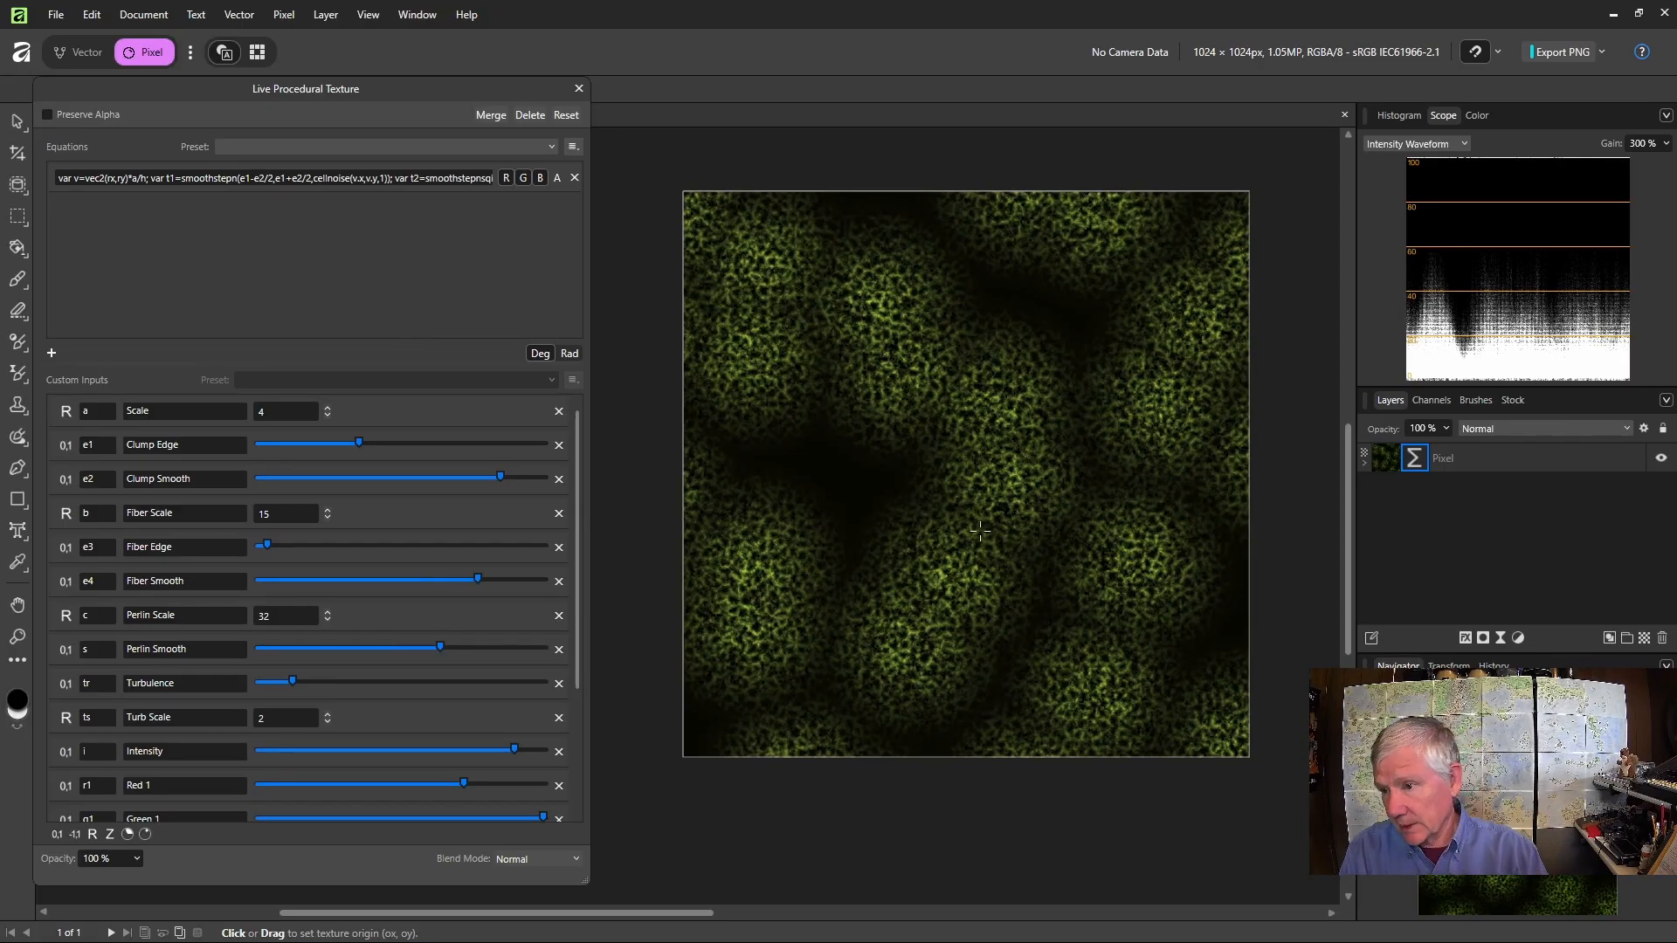
# Expand the Pixel layer and duplicate its nested Procedural Texture filter
pyautogui.click(1363, 463)
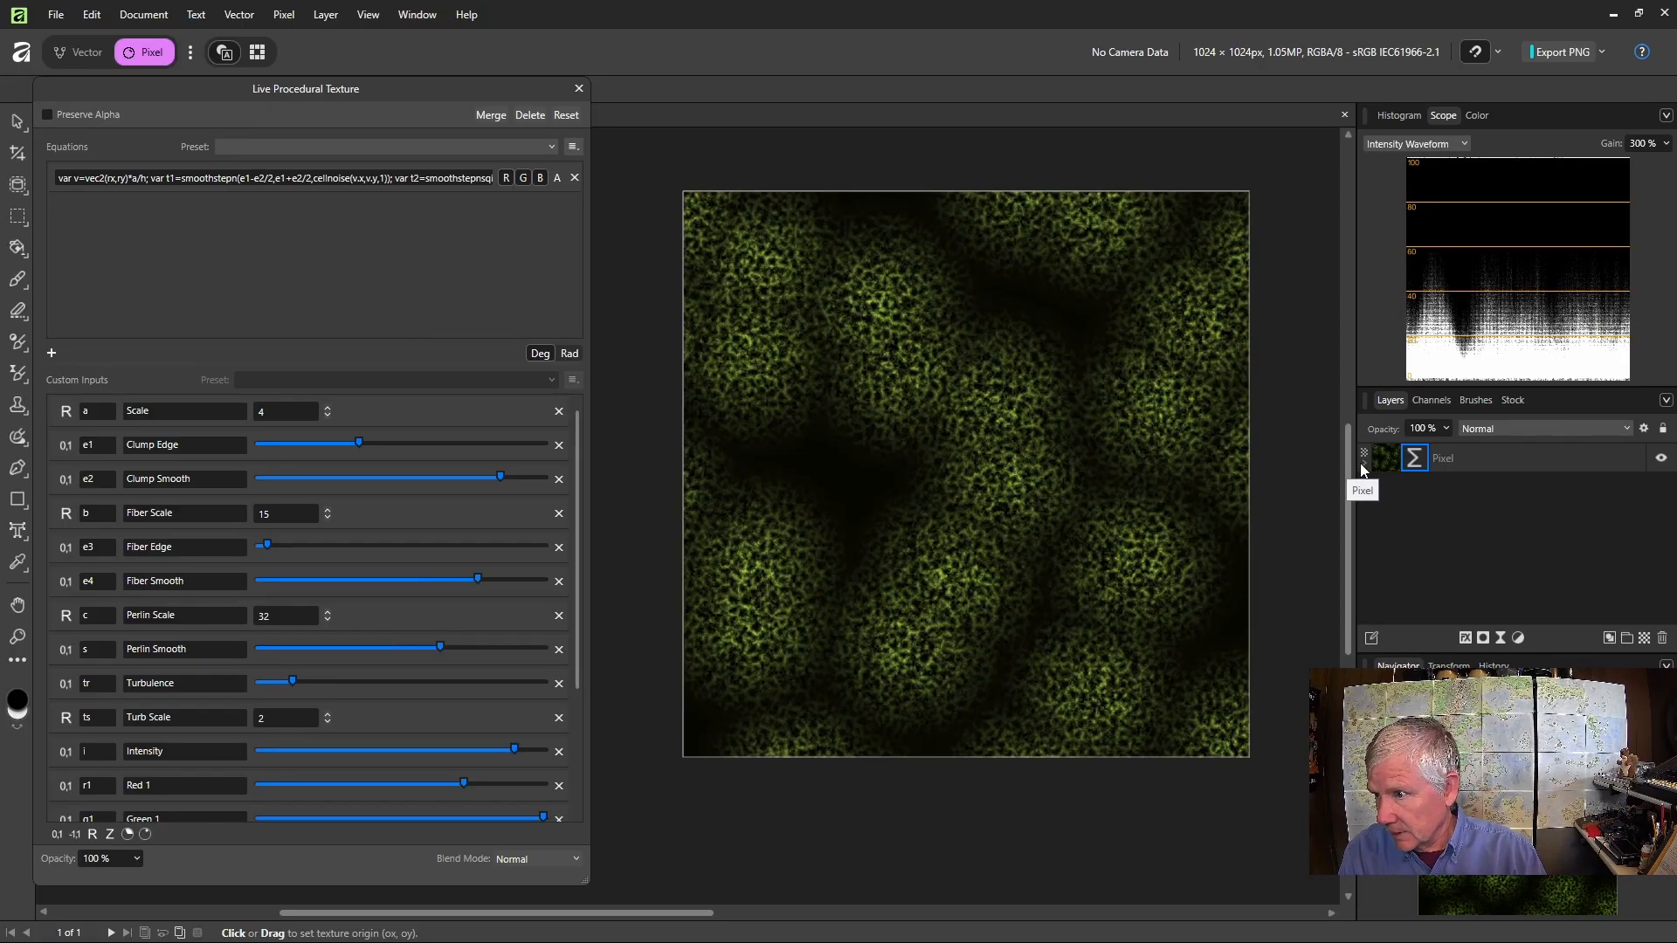
pyautogui.click(1390, 489)
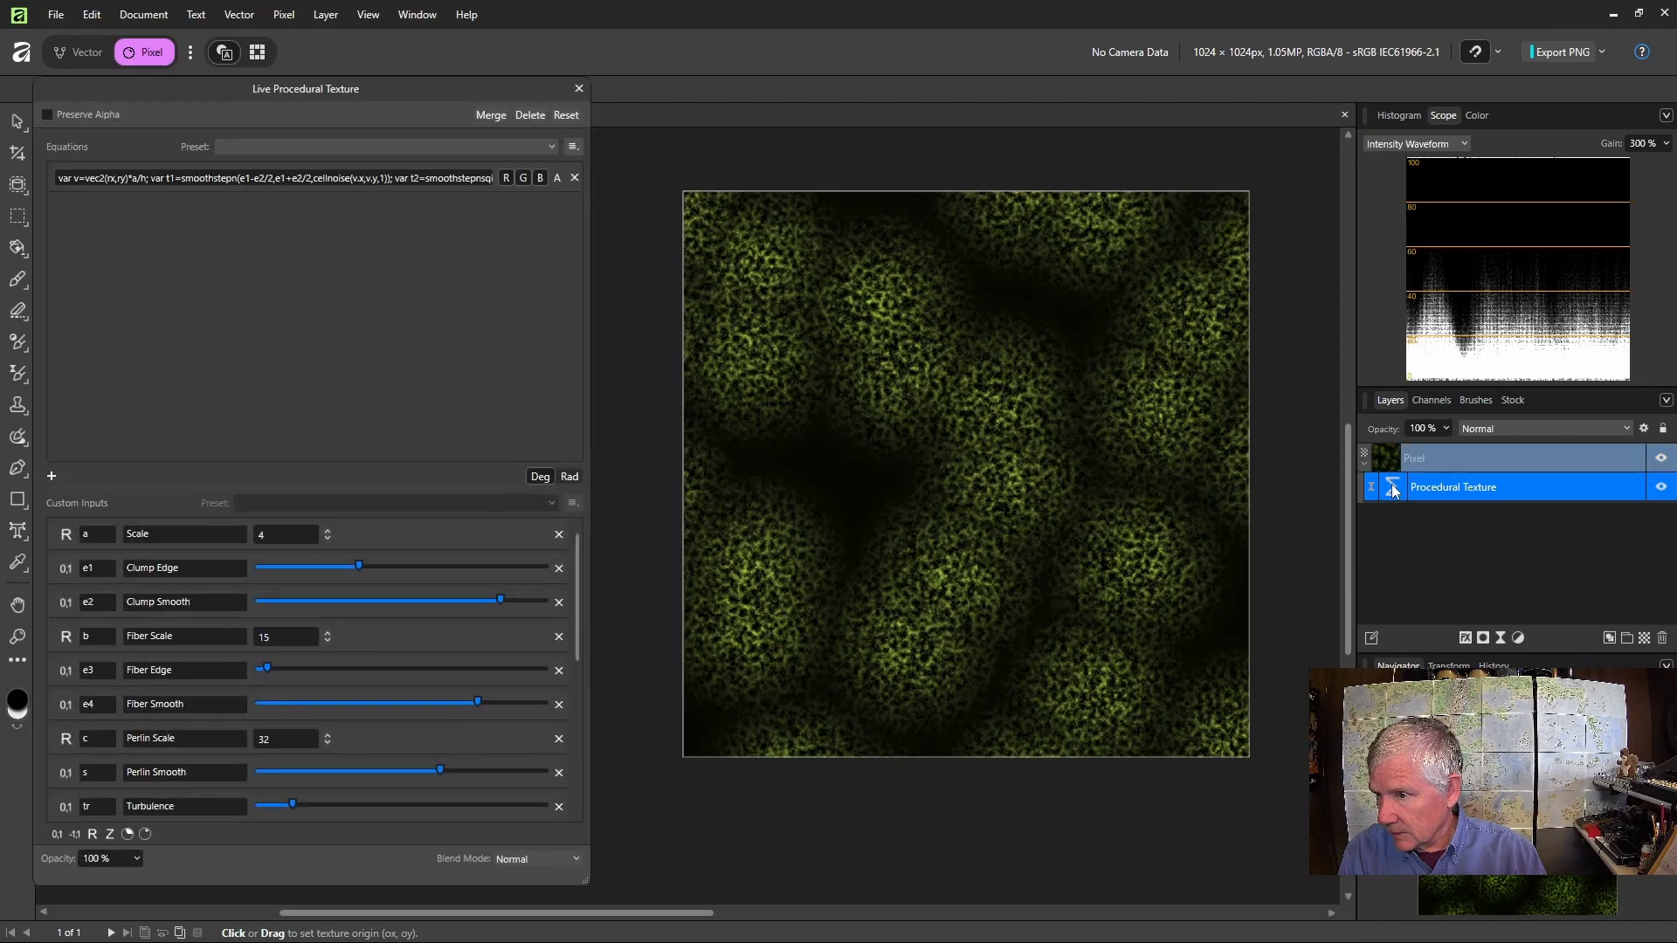
pyautogui.rightClick(1391, 492)
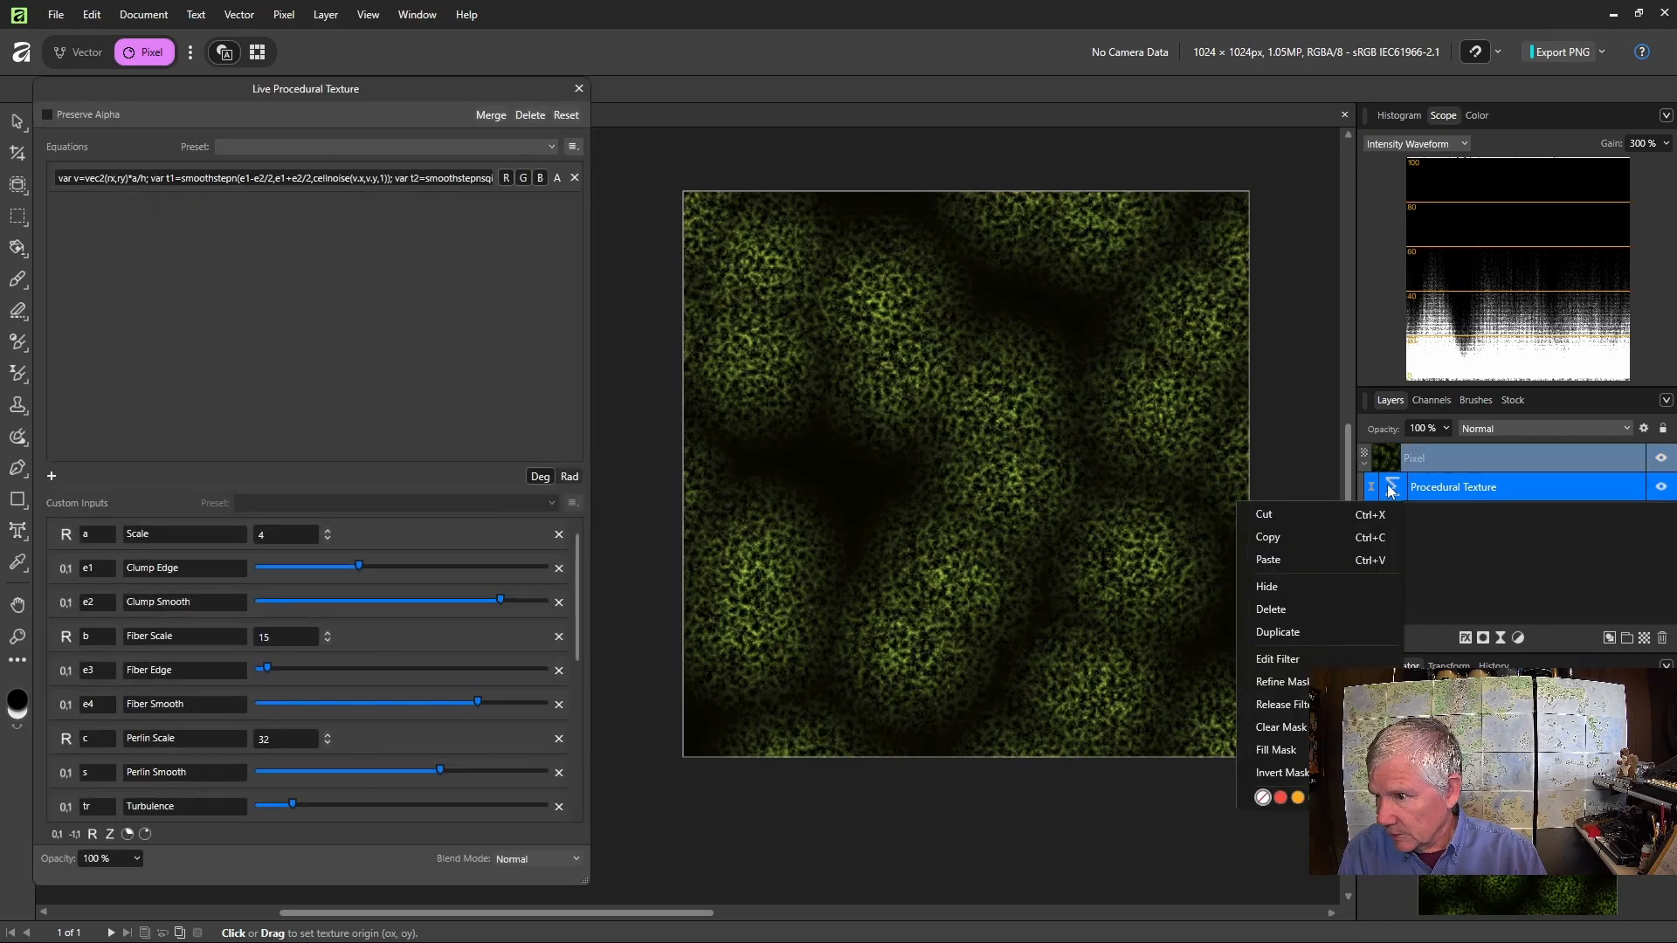
pyautogui.click(1277, 632)
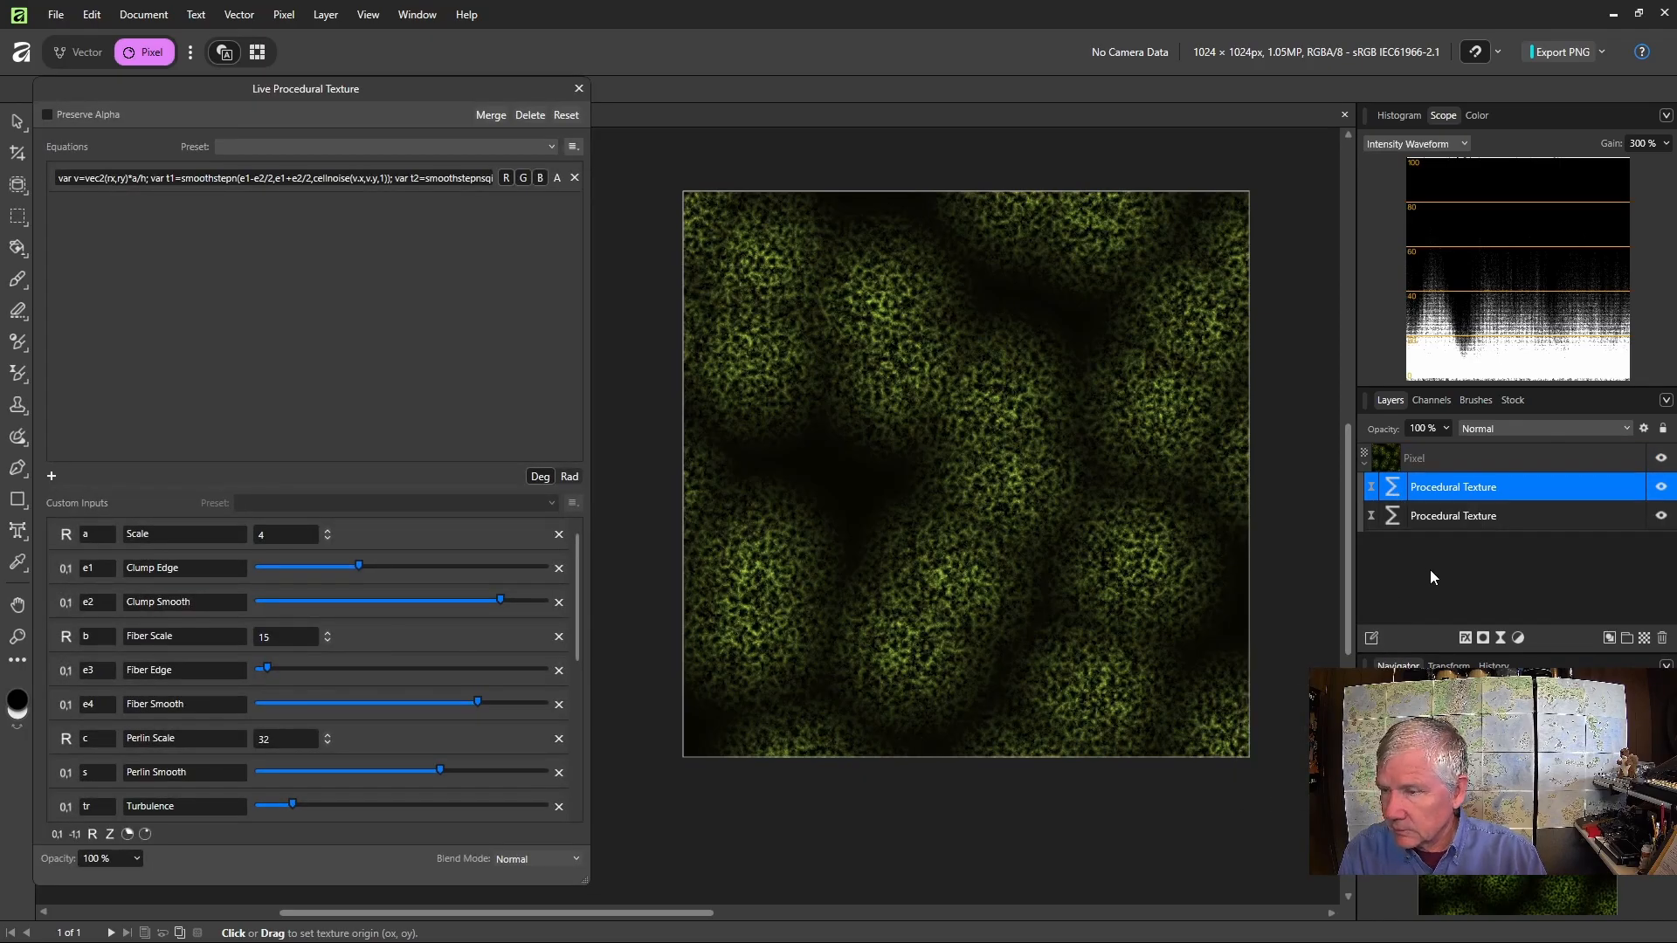
# Shift the texture origin on the canvas and set the upper Procedural Texture's blend mode to Lighten
pyautogui.moveTo(1120, 382); pyautogui.dragTo(821, 468)
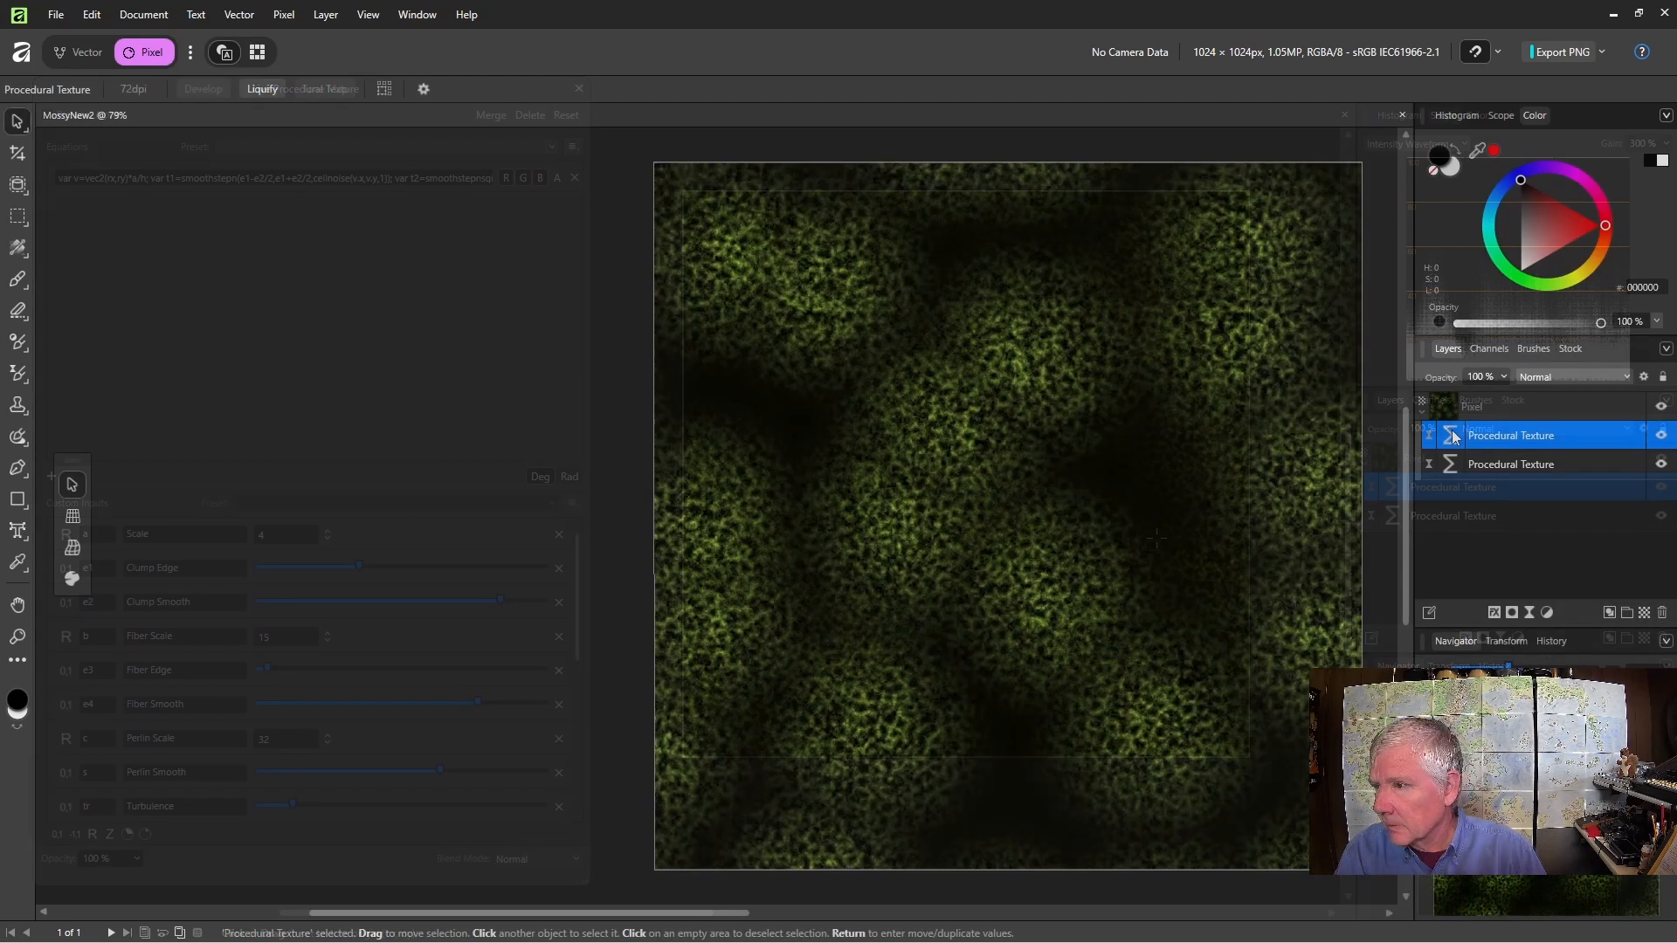
pyautogui.click(1630, 377)
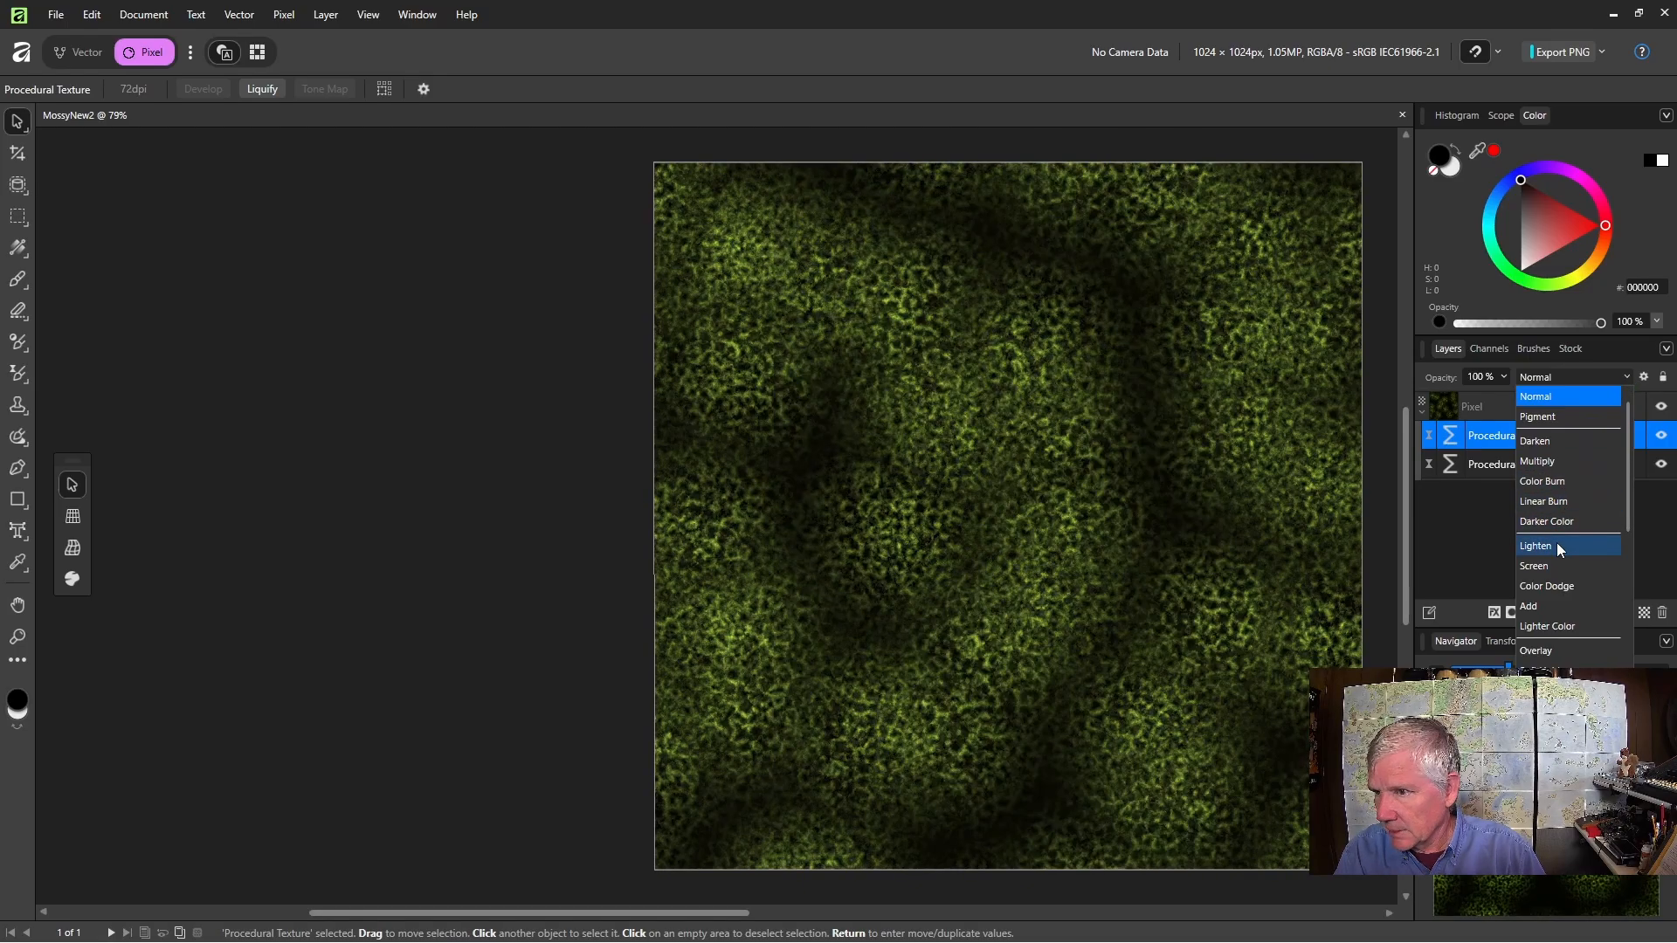
pyautogui.click(1557, 543)
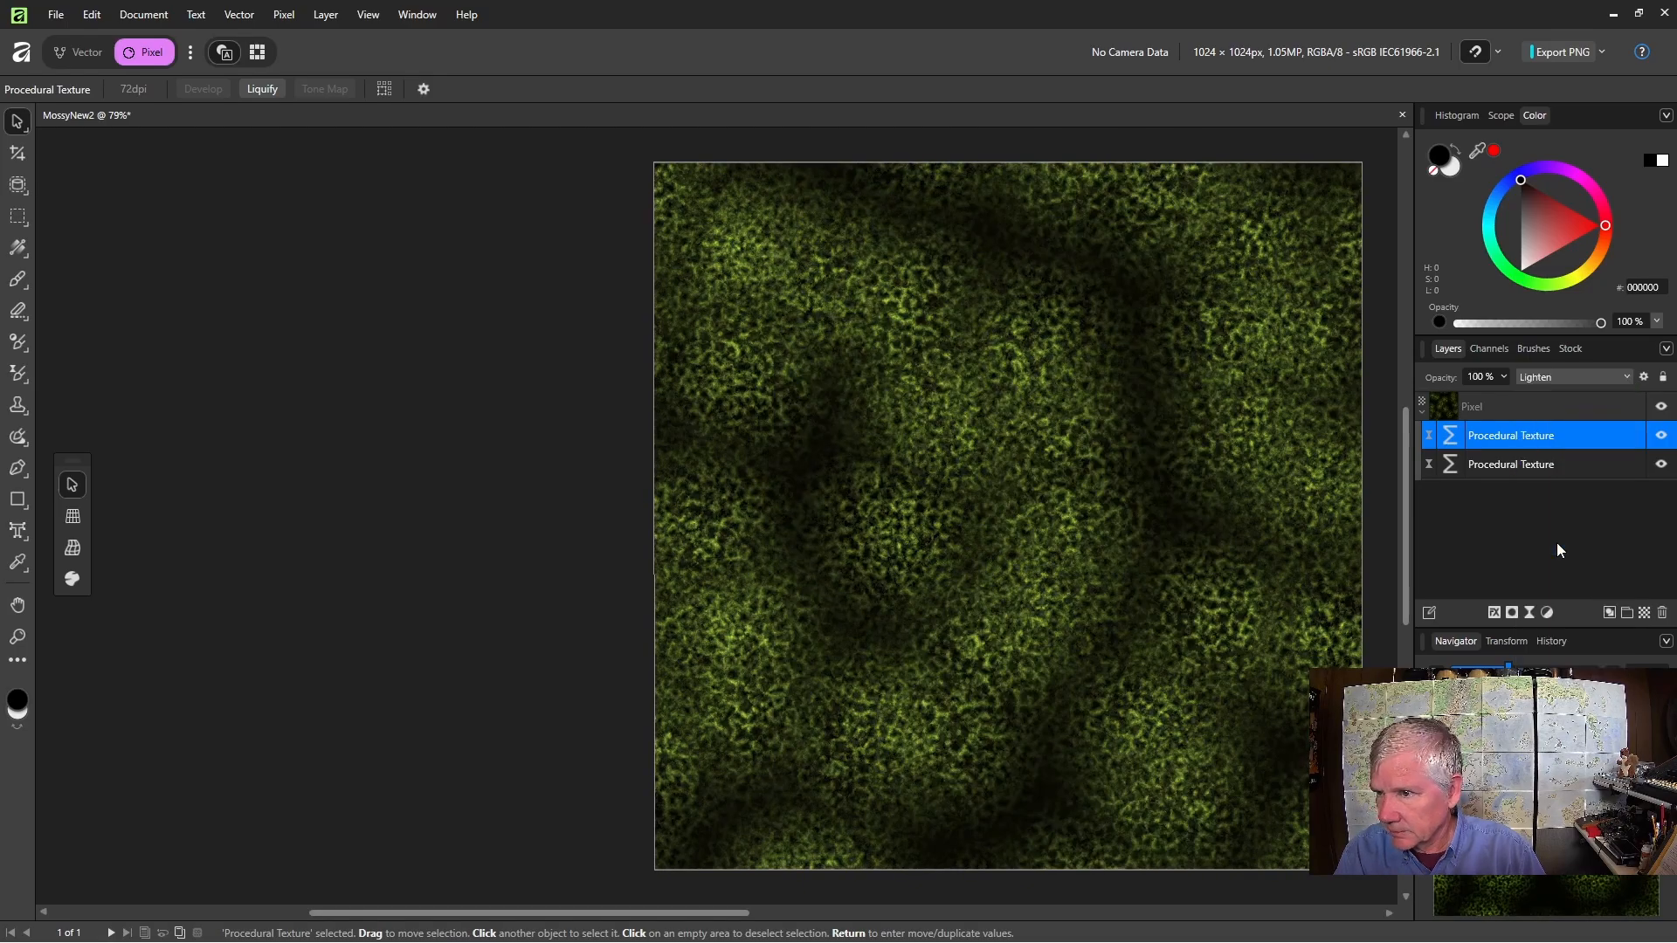
# Open the upper Procedural Texture's settings beside the canvas, enlarge its custom inputs area and set Fiber Scale to 9
pyautogui.click(1450, 435)
pyautogui.moveTo(1160, 120); pyautogui.dragTo(397, 118)
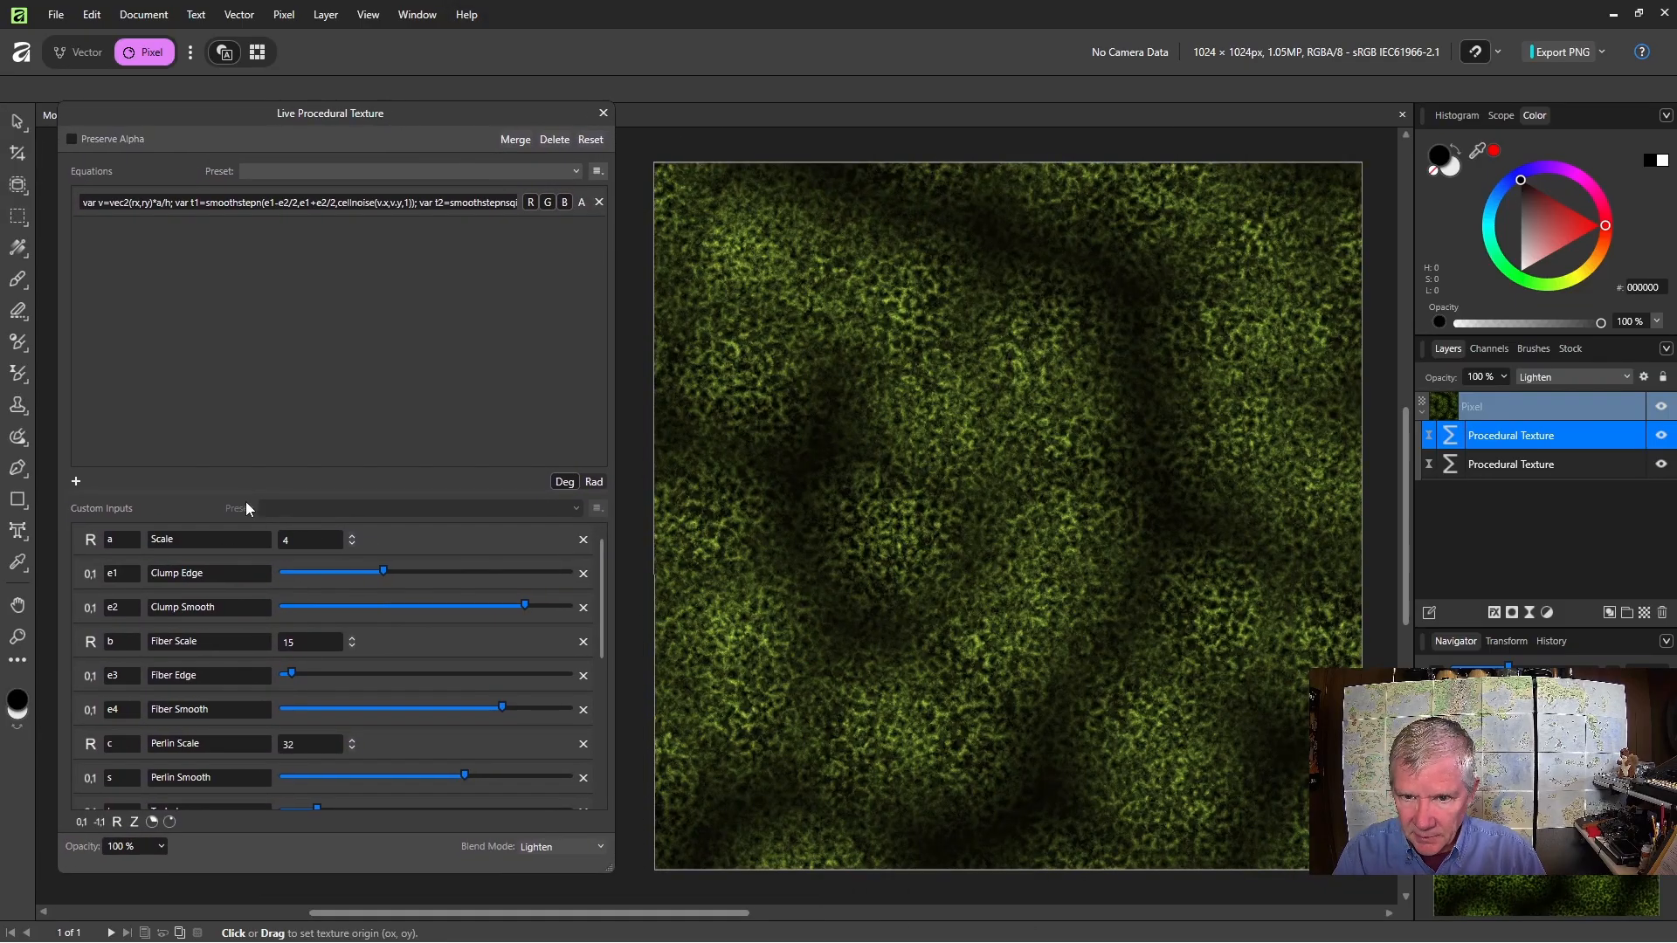
pyautogui.moveTo(244, 489); pyautogui.dragTo(237, 249)
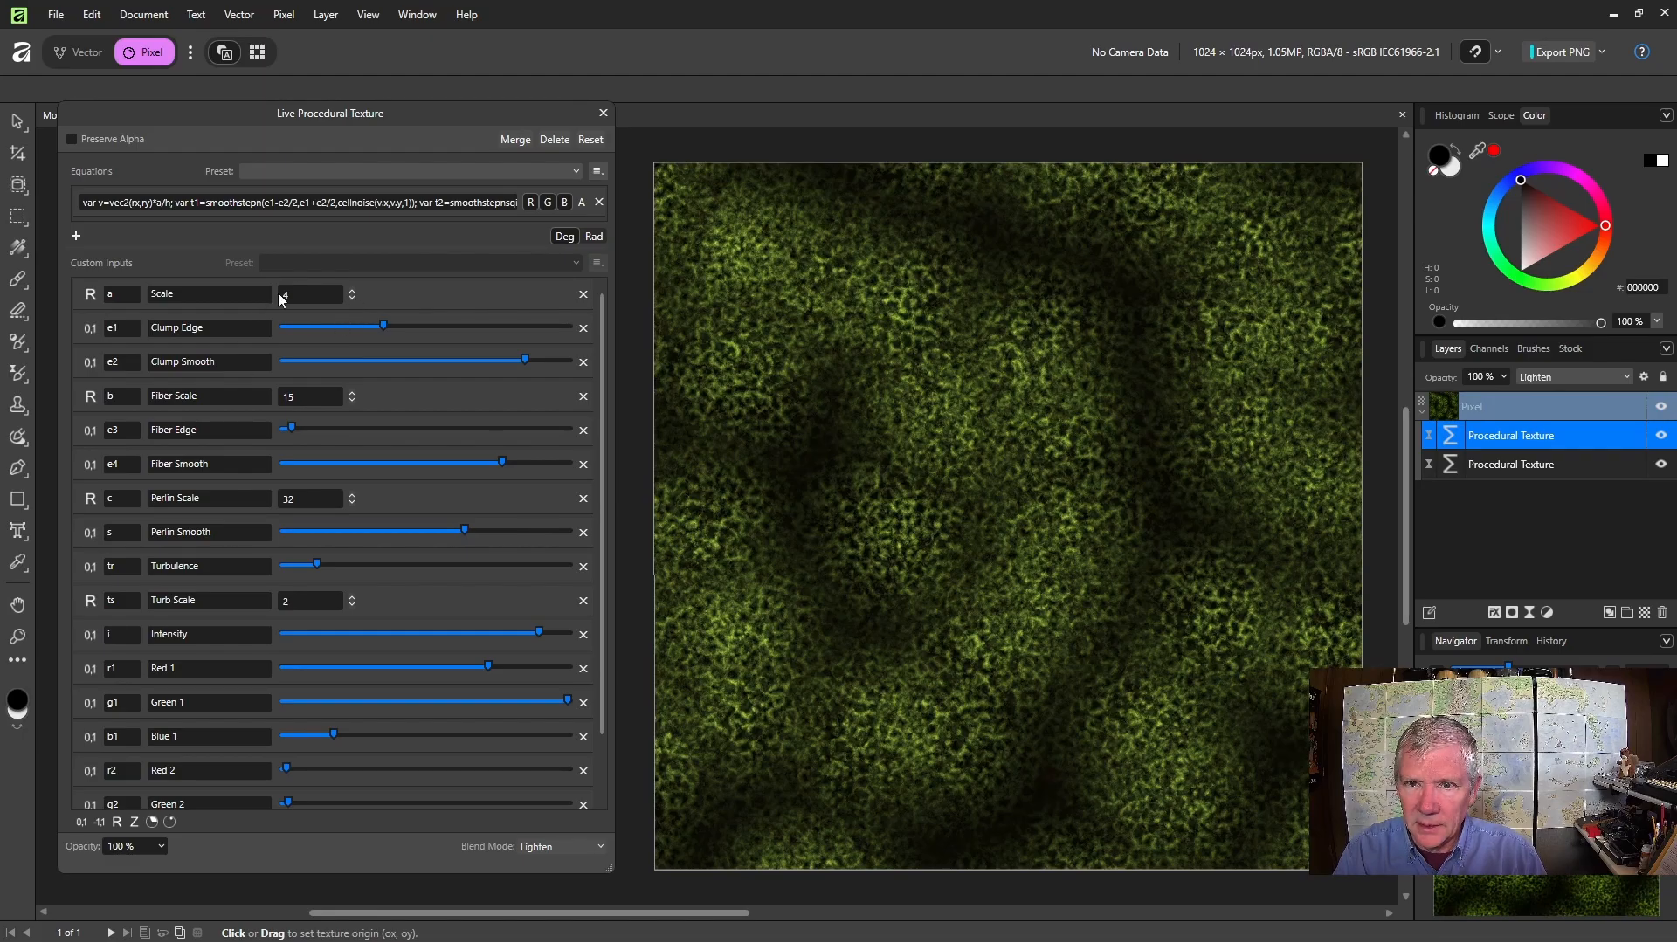
pyautogui.click(352, 394)
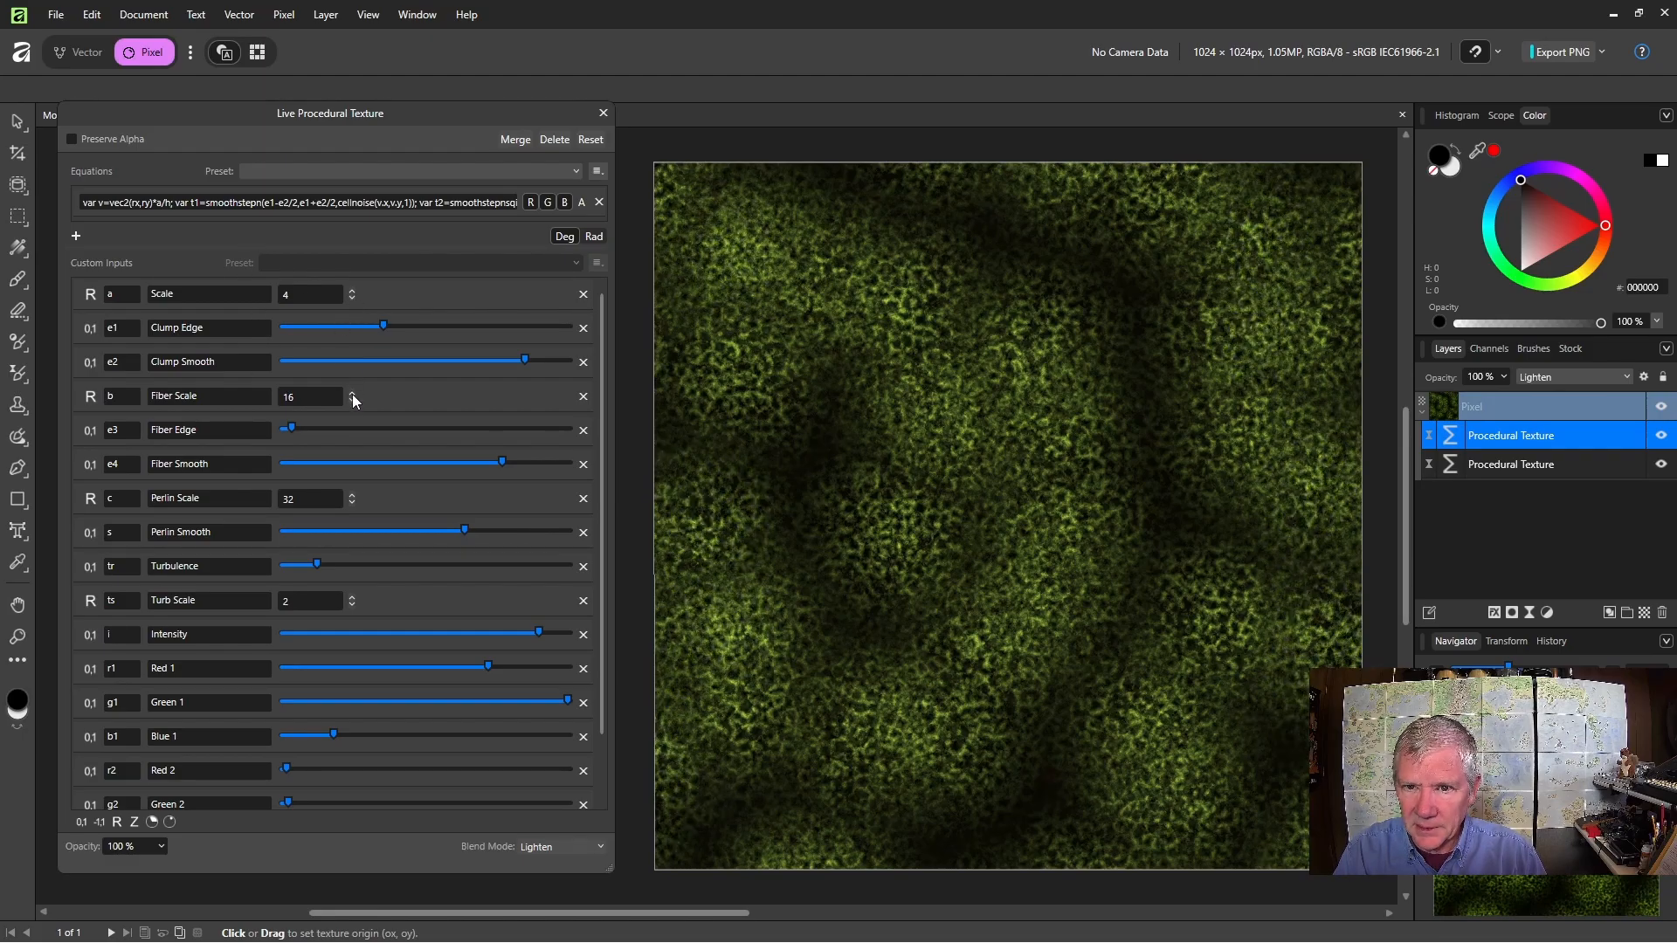
pyautogui.click(353, 402)
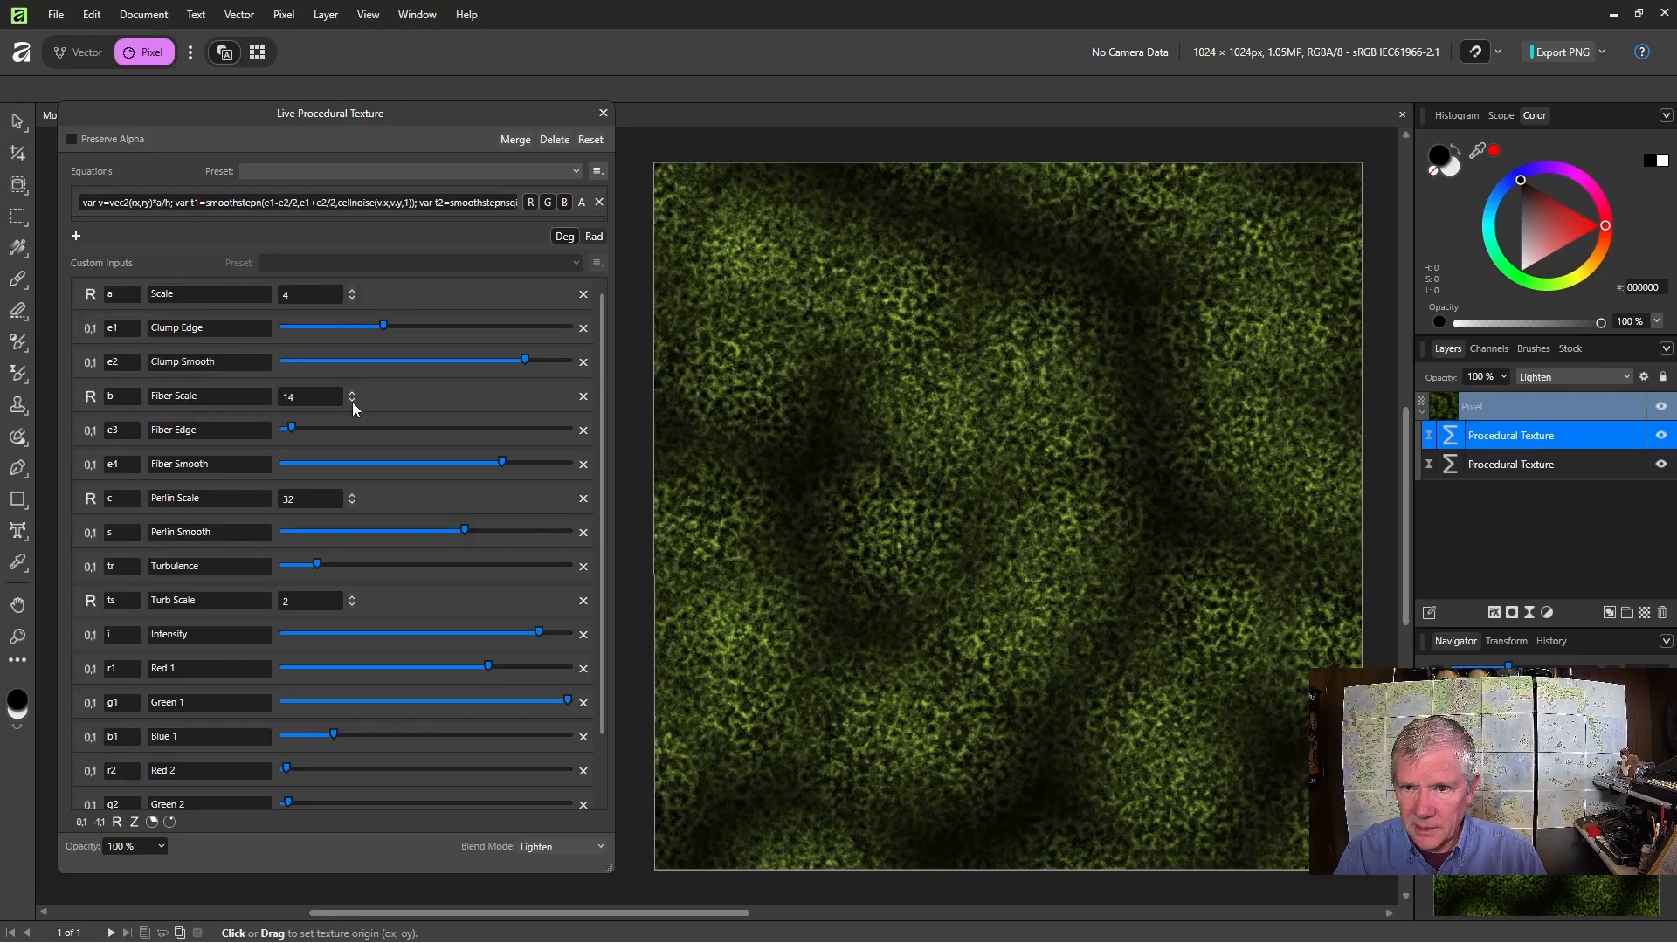
pyautogui.click(353, 402)
pyautogui.click(353, 402)
pyautogui.click(353, 401)
pyautogui.click(353, 402)
pyautogui.click(353, 401)
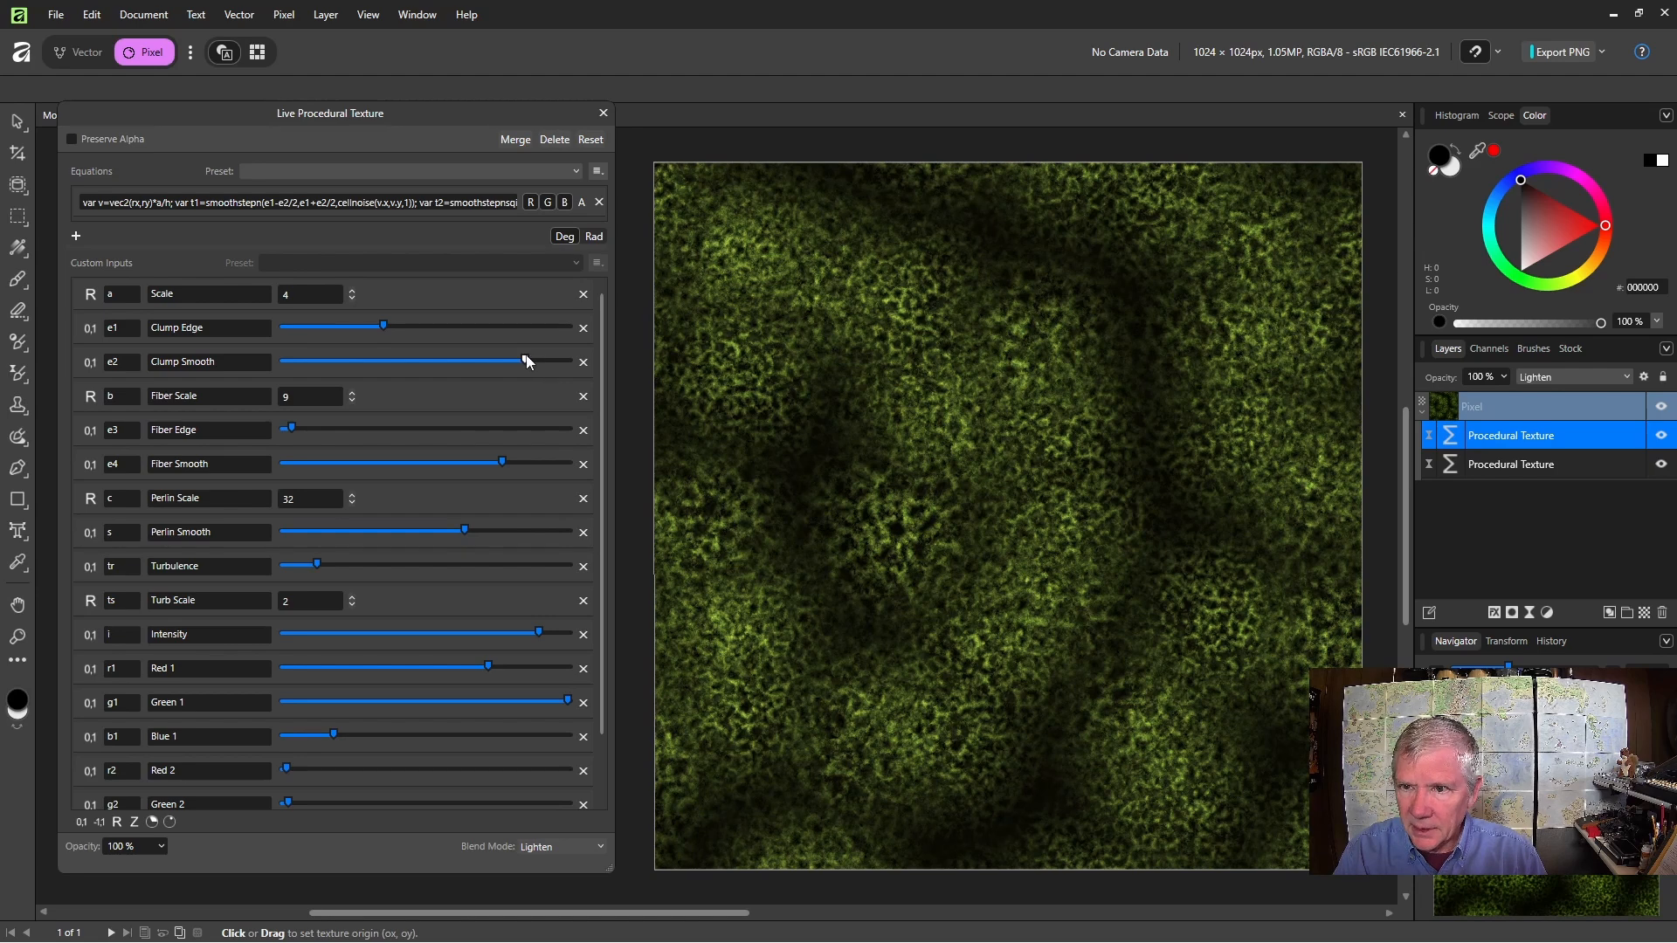
# Lower the upper texture's Clump Smooth to about half and check the fibers up close
pyautogui.moveTo(527, 360); pyautogui.dragTo(420, 362)
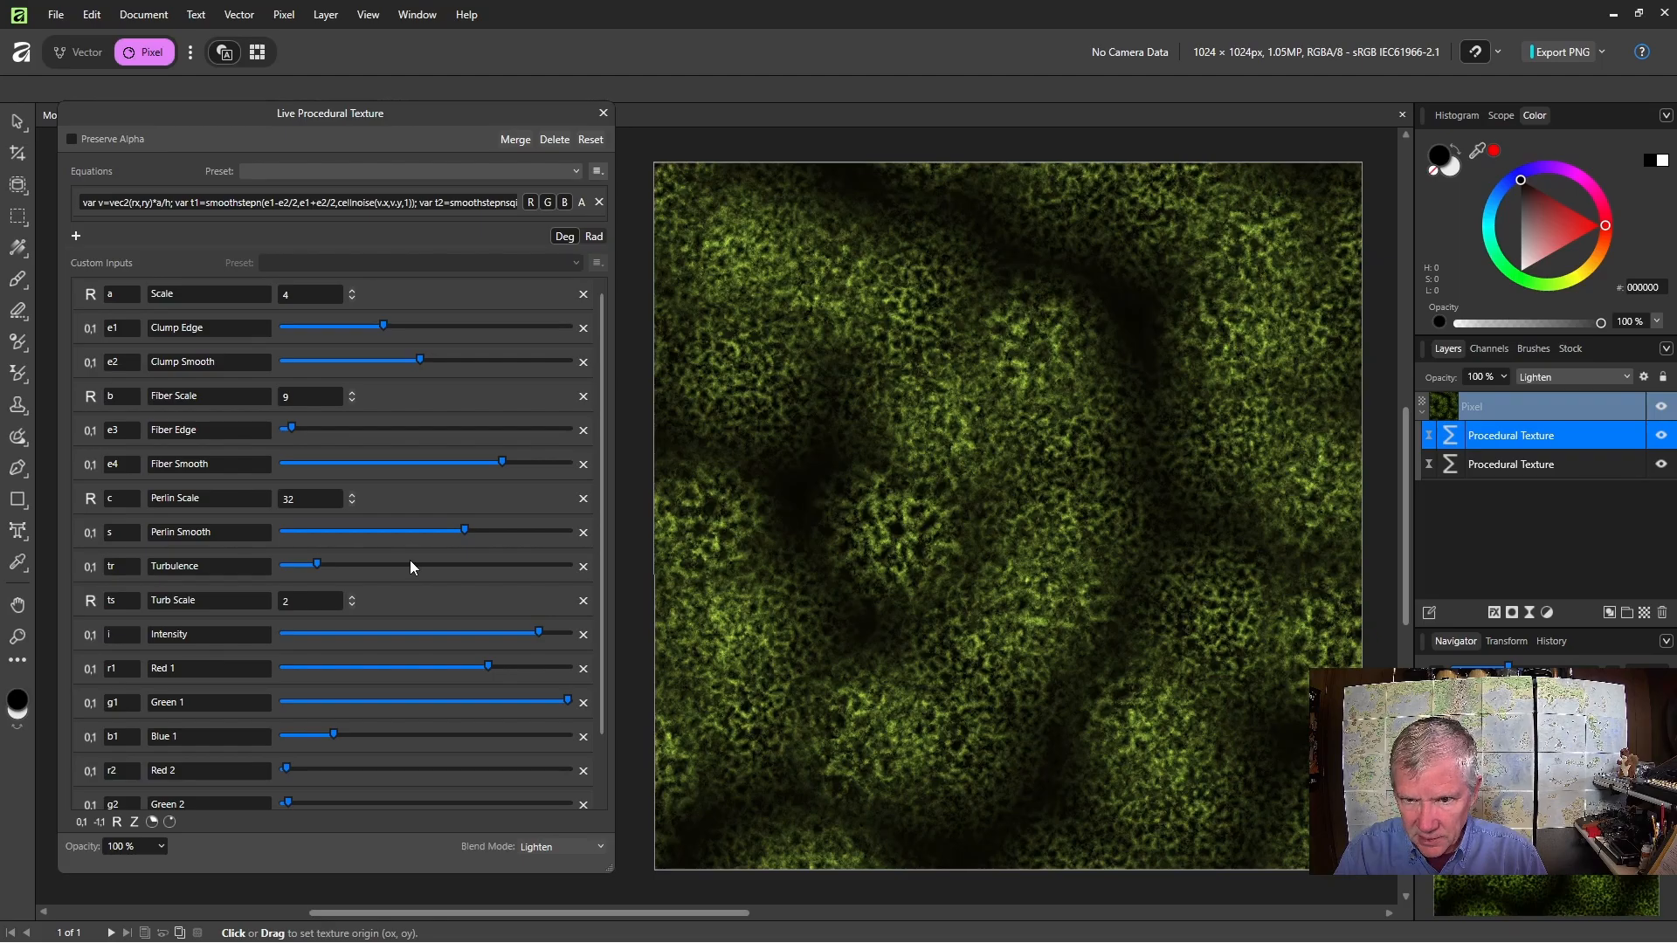
pyautogui.scroll(6, 899, 510)
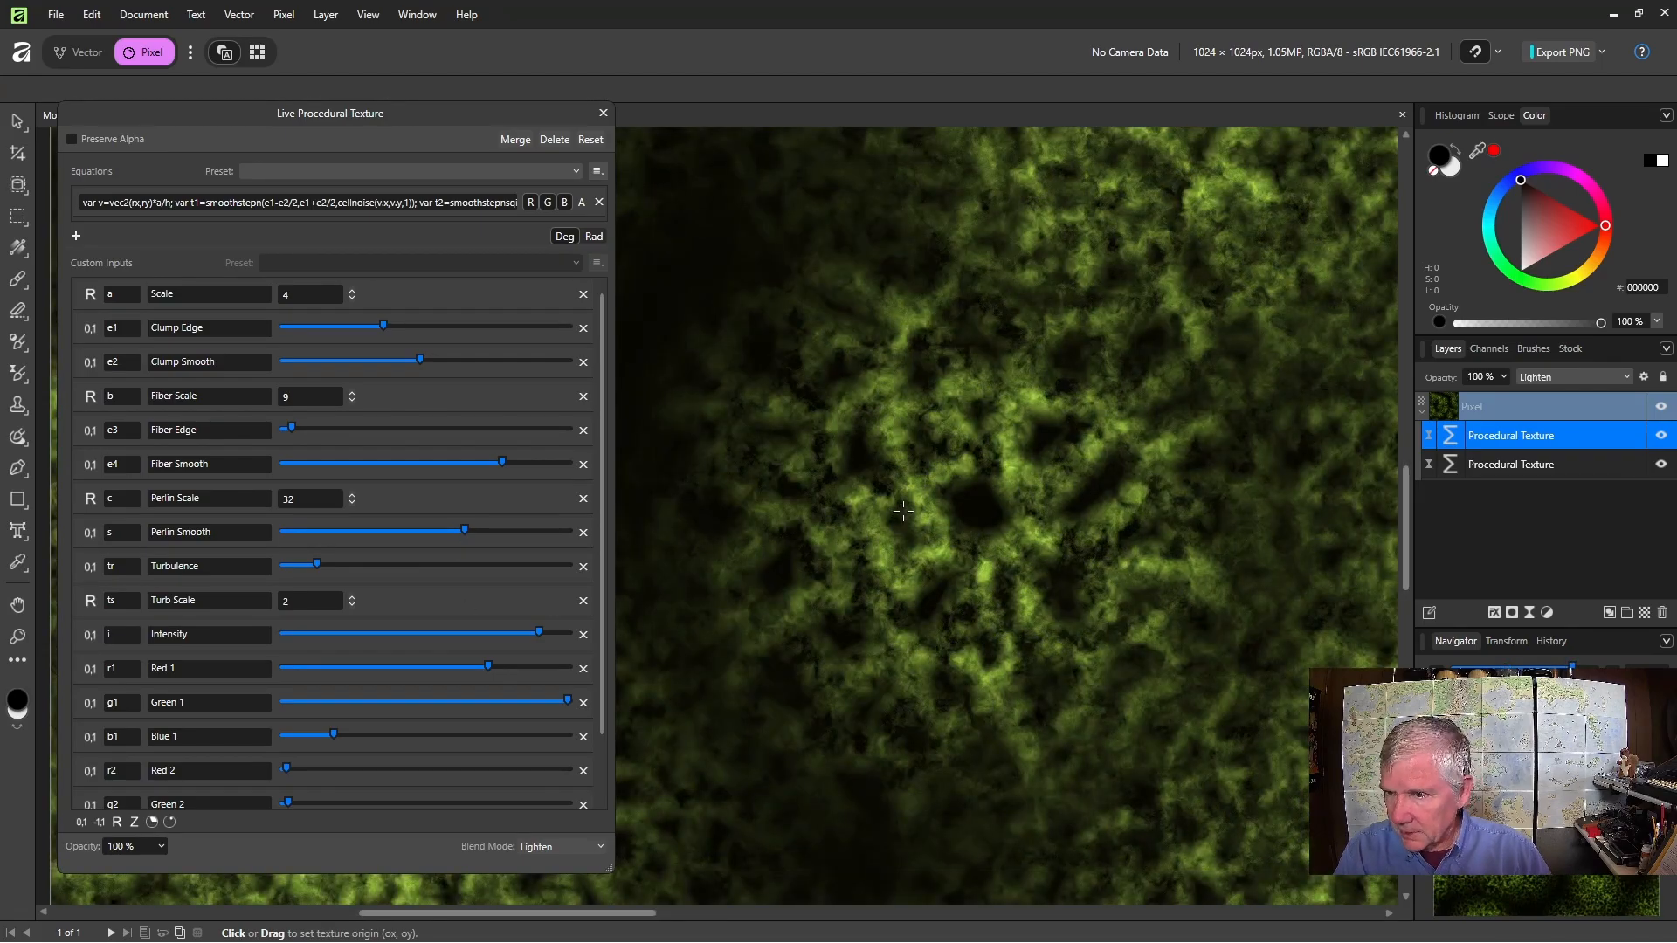
pyautogui.scroll(-6, 903, 499)
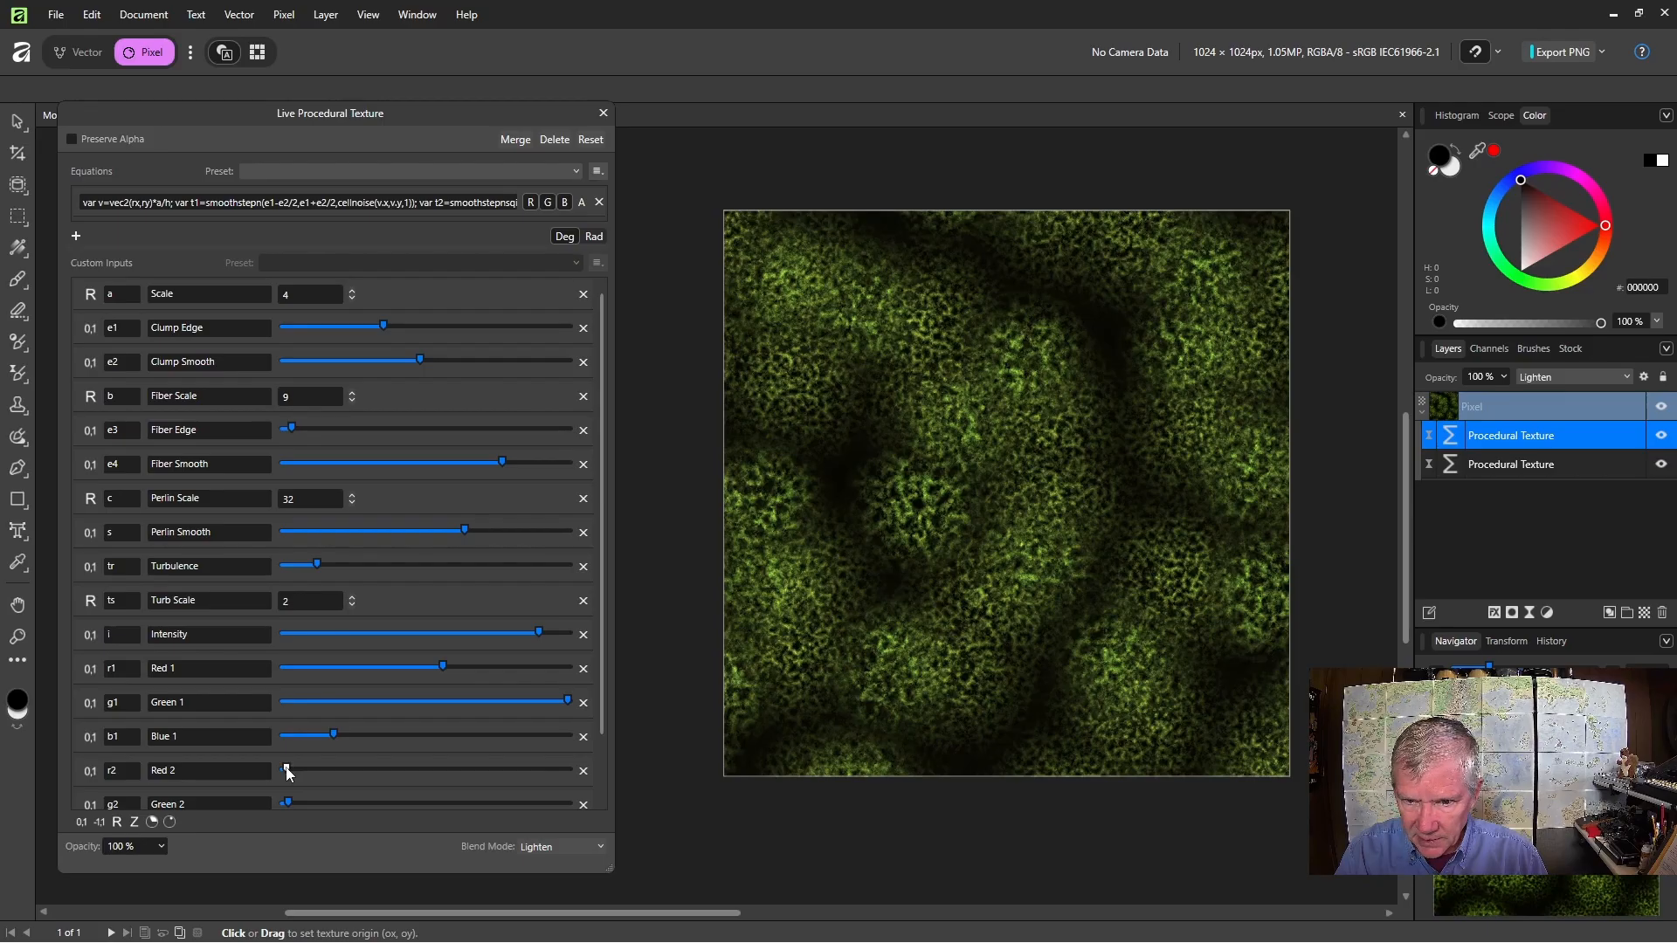
# Vary the upper texture's color with Red 2 at zero, Green 1 at about 80% and Red 1 at about 65%
pyautogui.moveTo(288, 769); pyautogui.dragTo(292, 769)
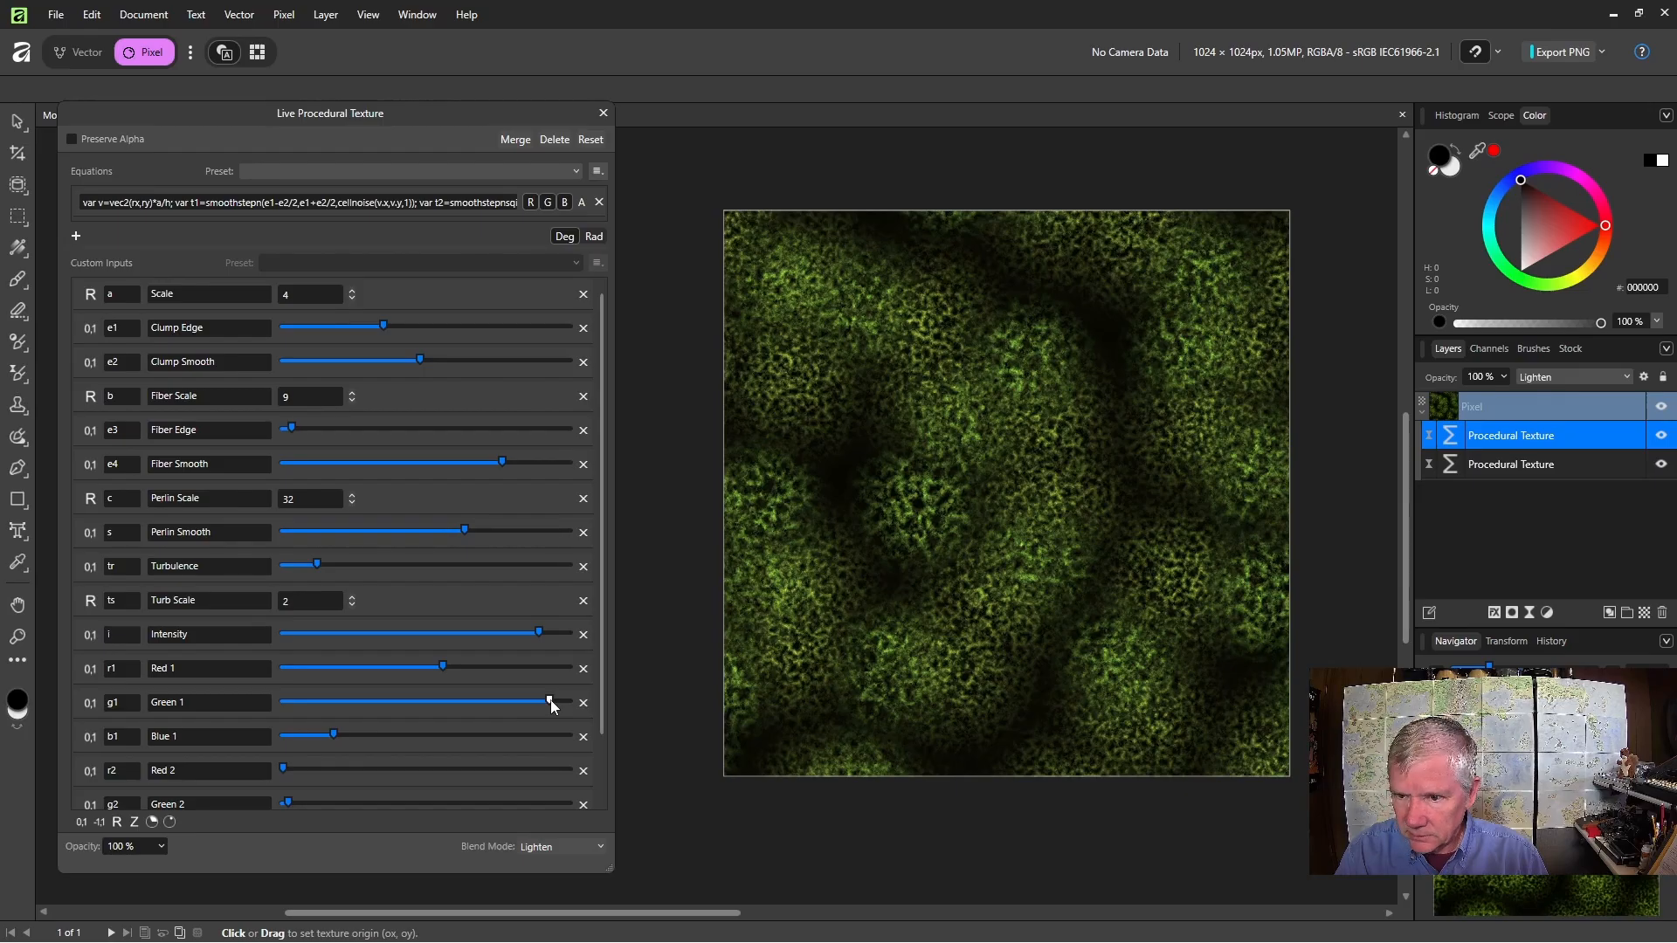
pyautogui.moveTo(551, 700); pyautogui.dragTo(516, 700)
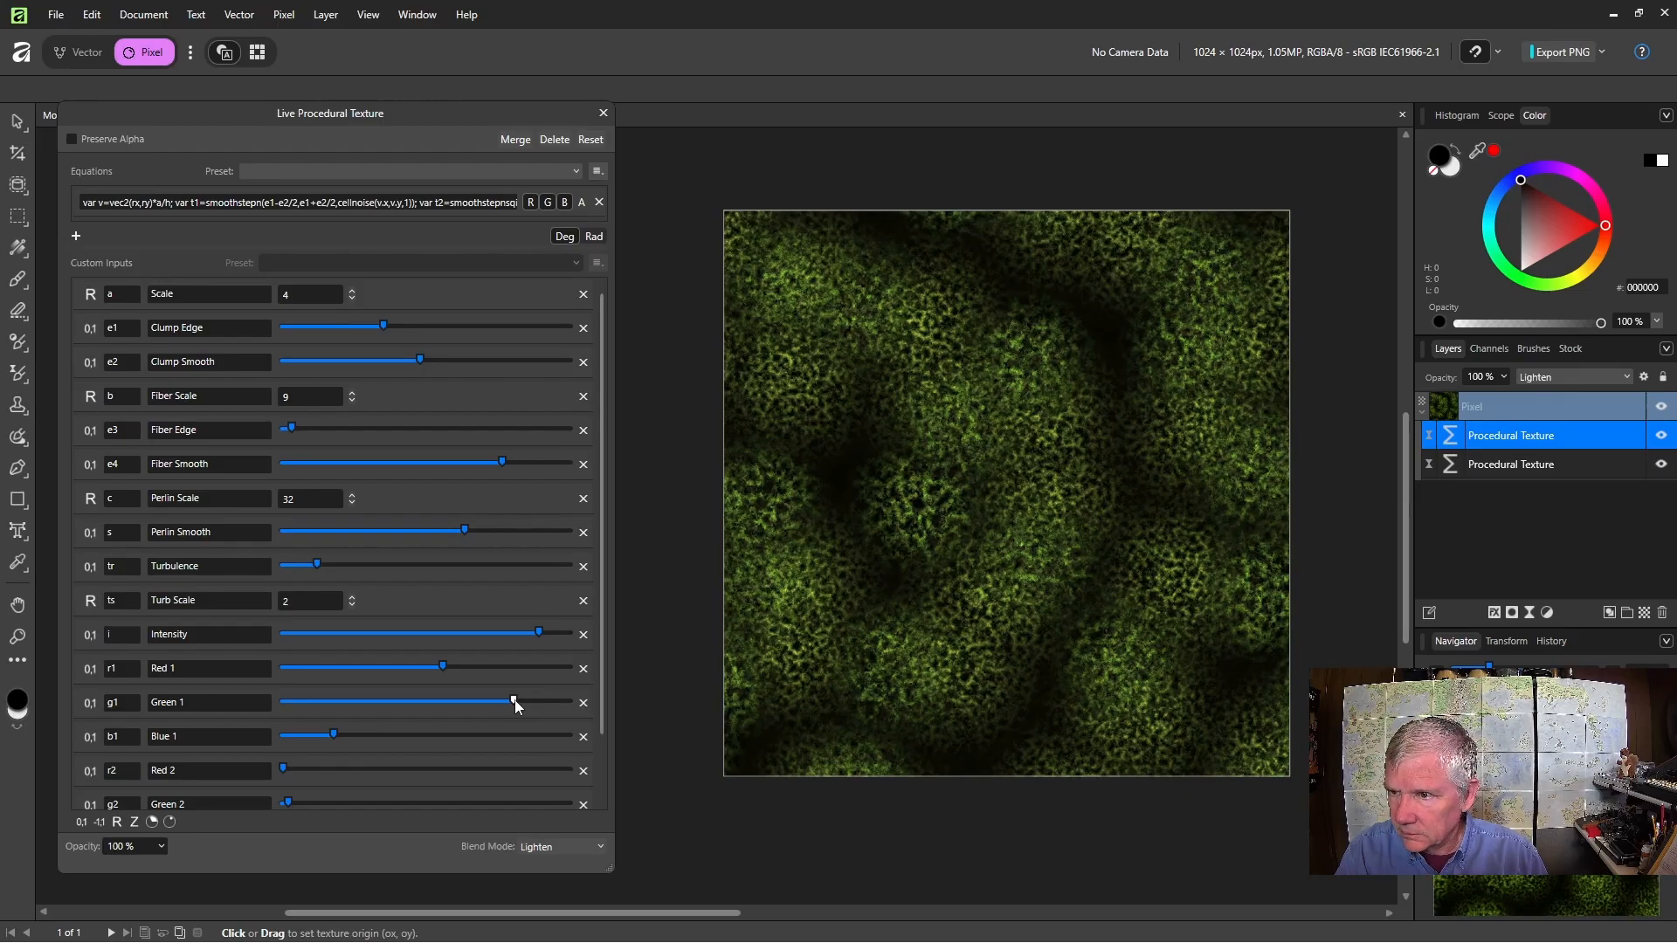
pyautogui.scroll(4, 944, 580)
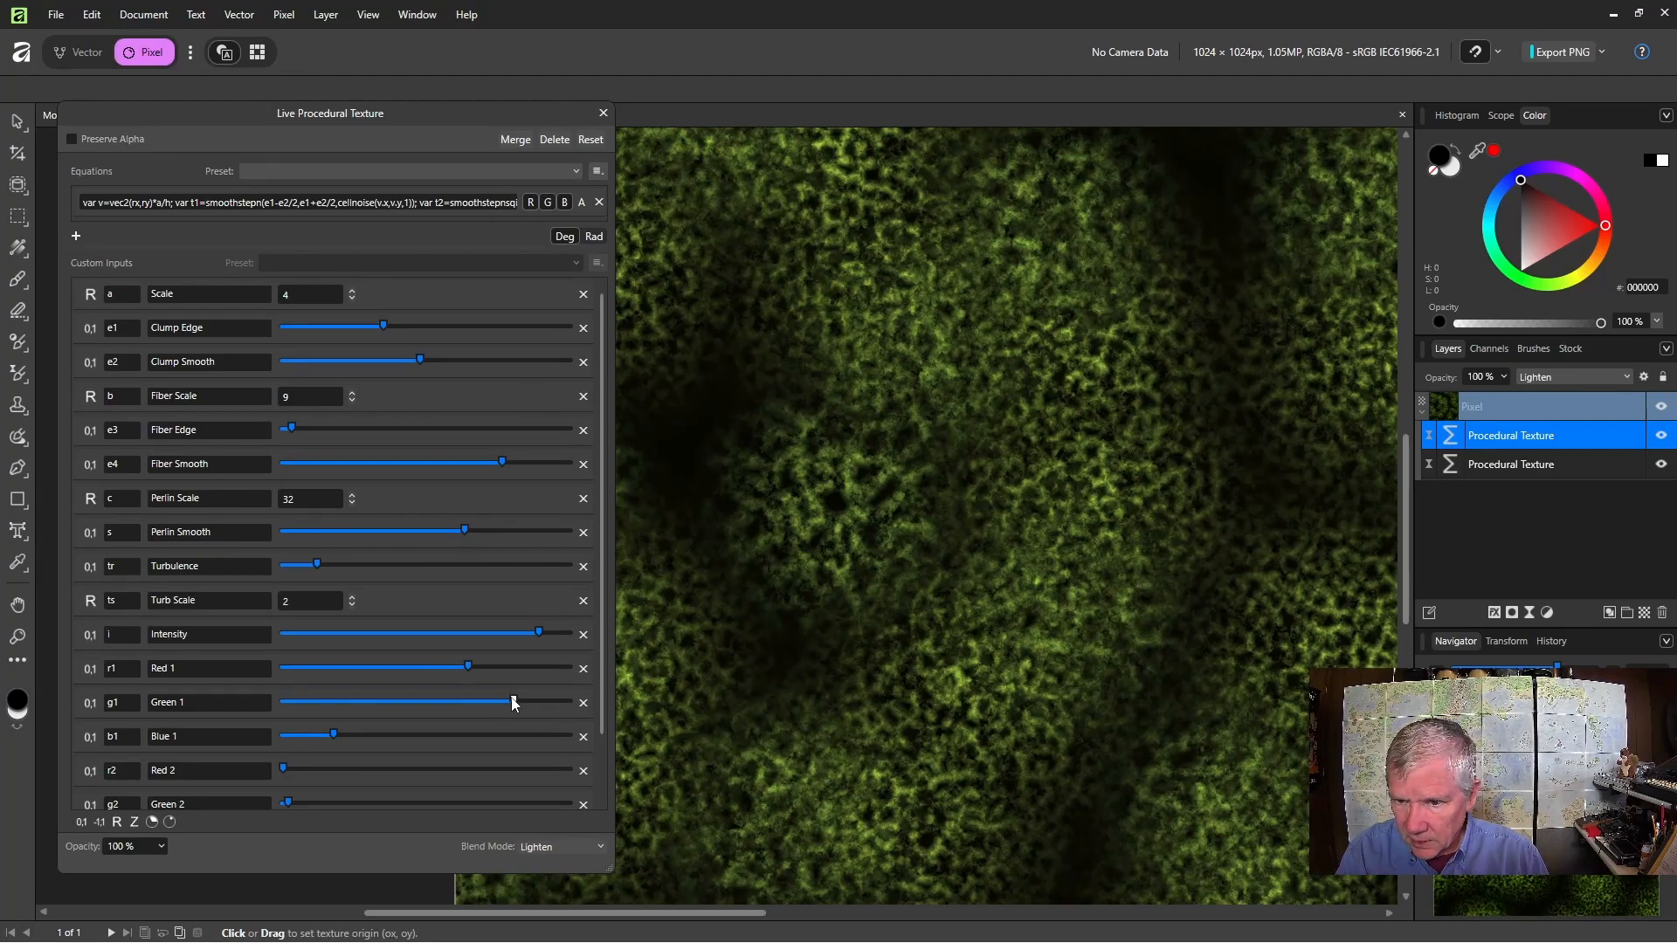
# Raise the upper Procedural Texture's Green 1 to nearly full and duplicate that layer
pyautogui.moveTo(513, 699); pyautogui.dragTo(537, 703)
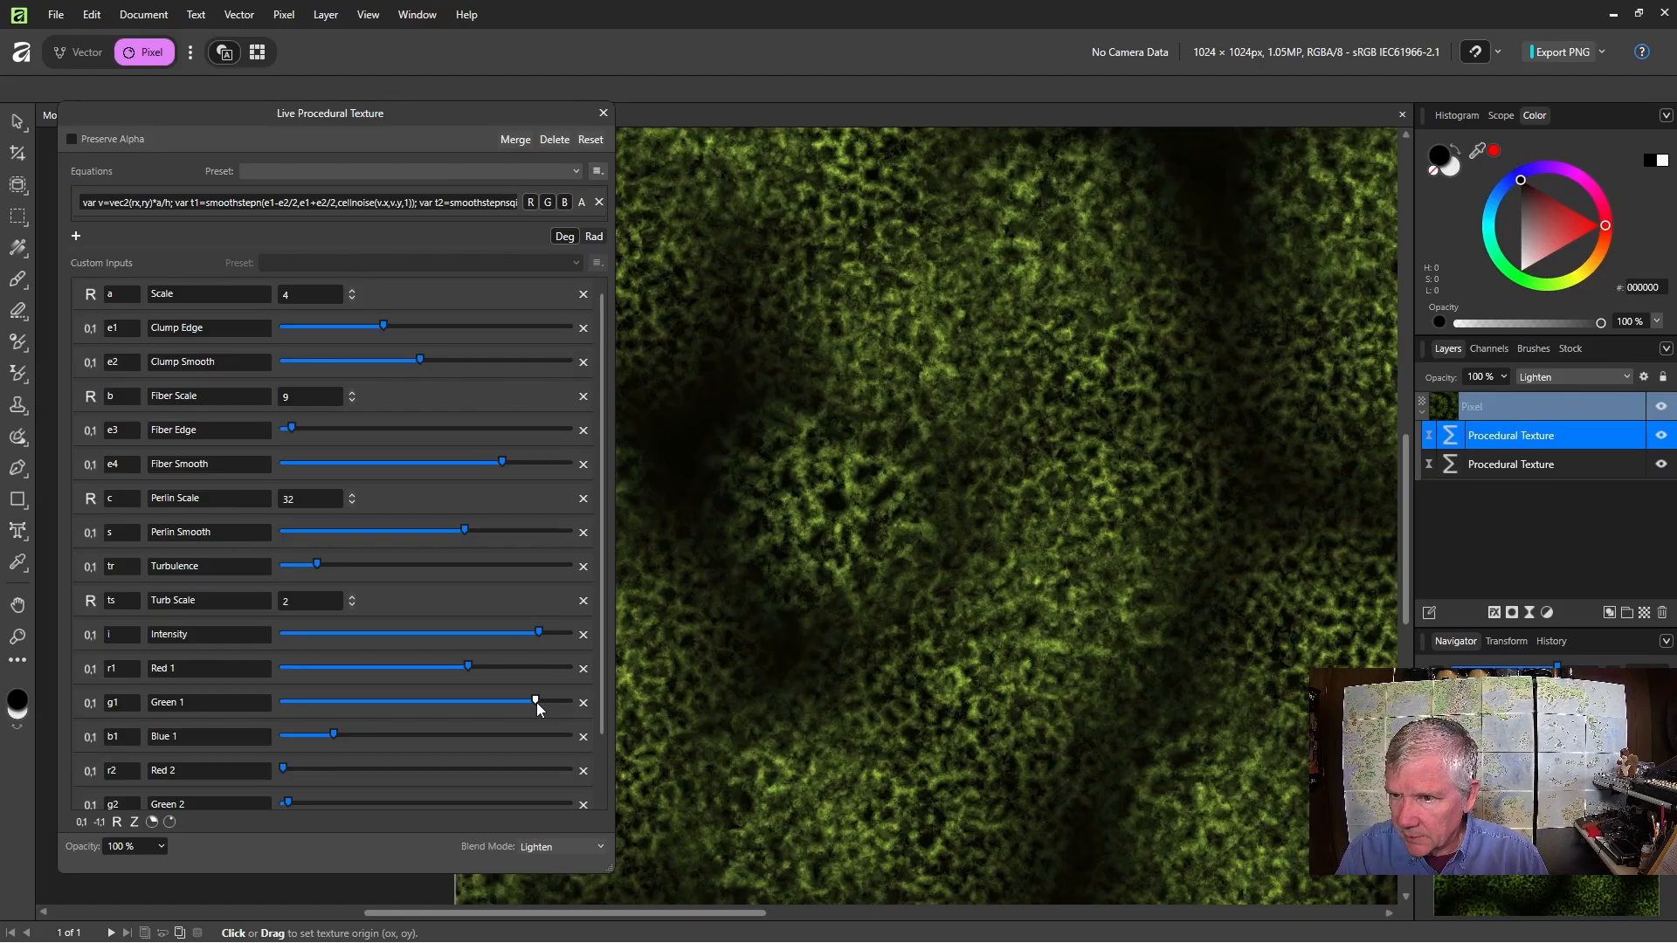
pyautogui.press('v')
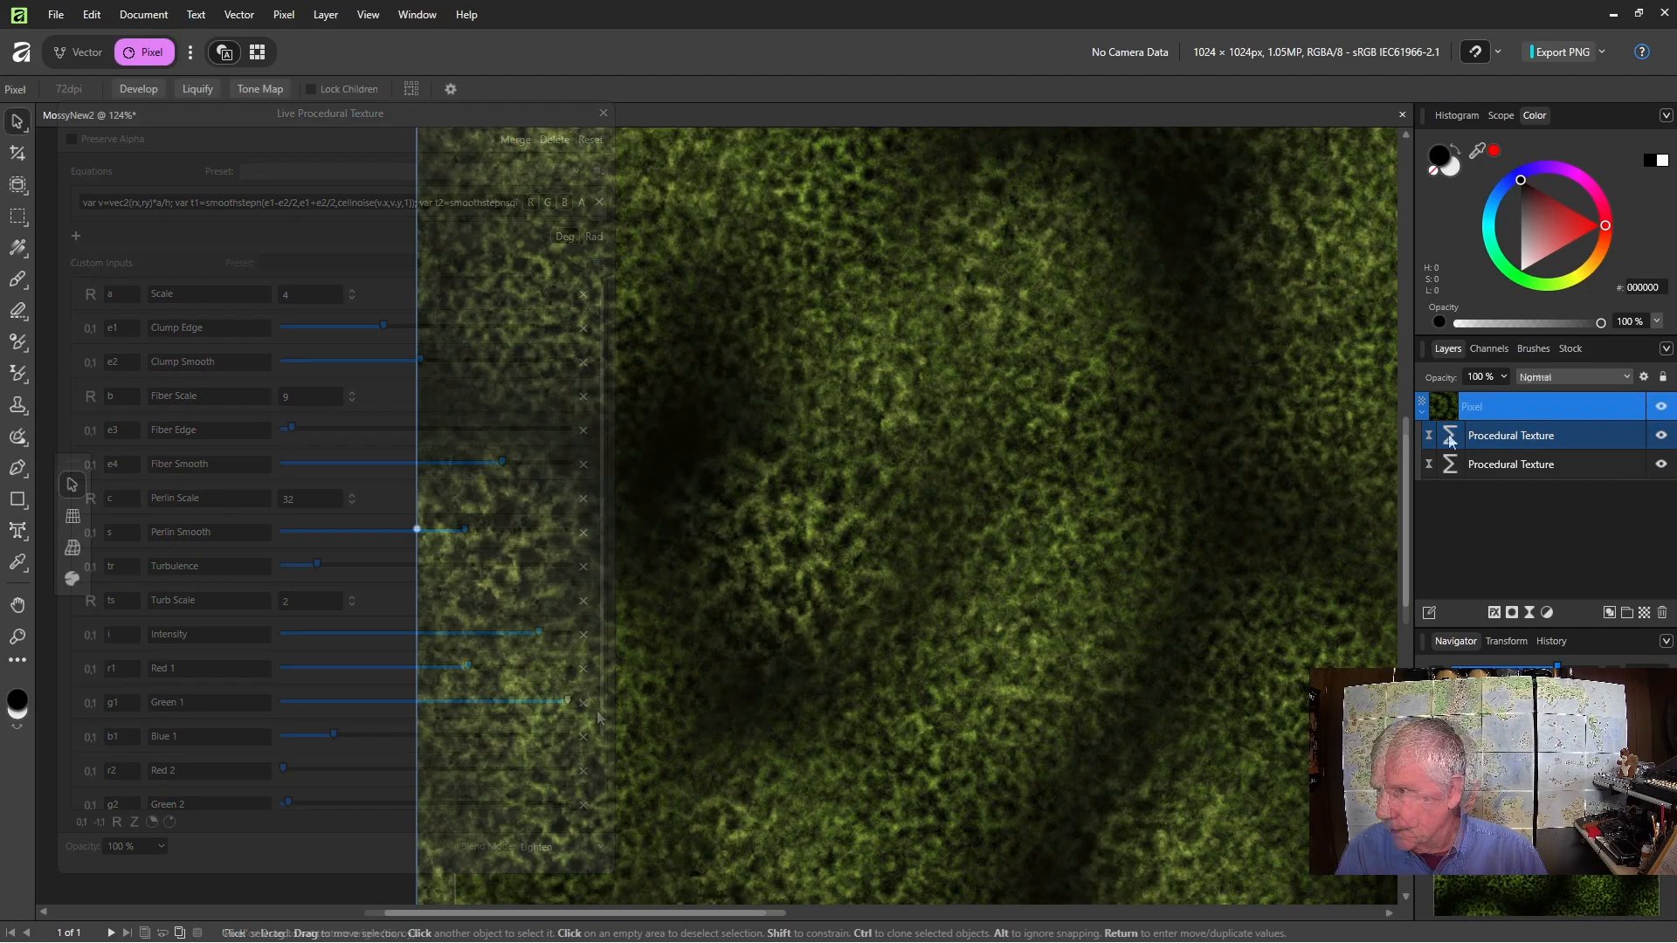
pyautogui.doubleClick(1454, 440)
pyautogui.rightClick(1454, 439)
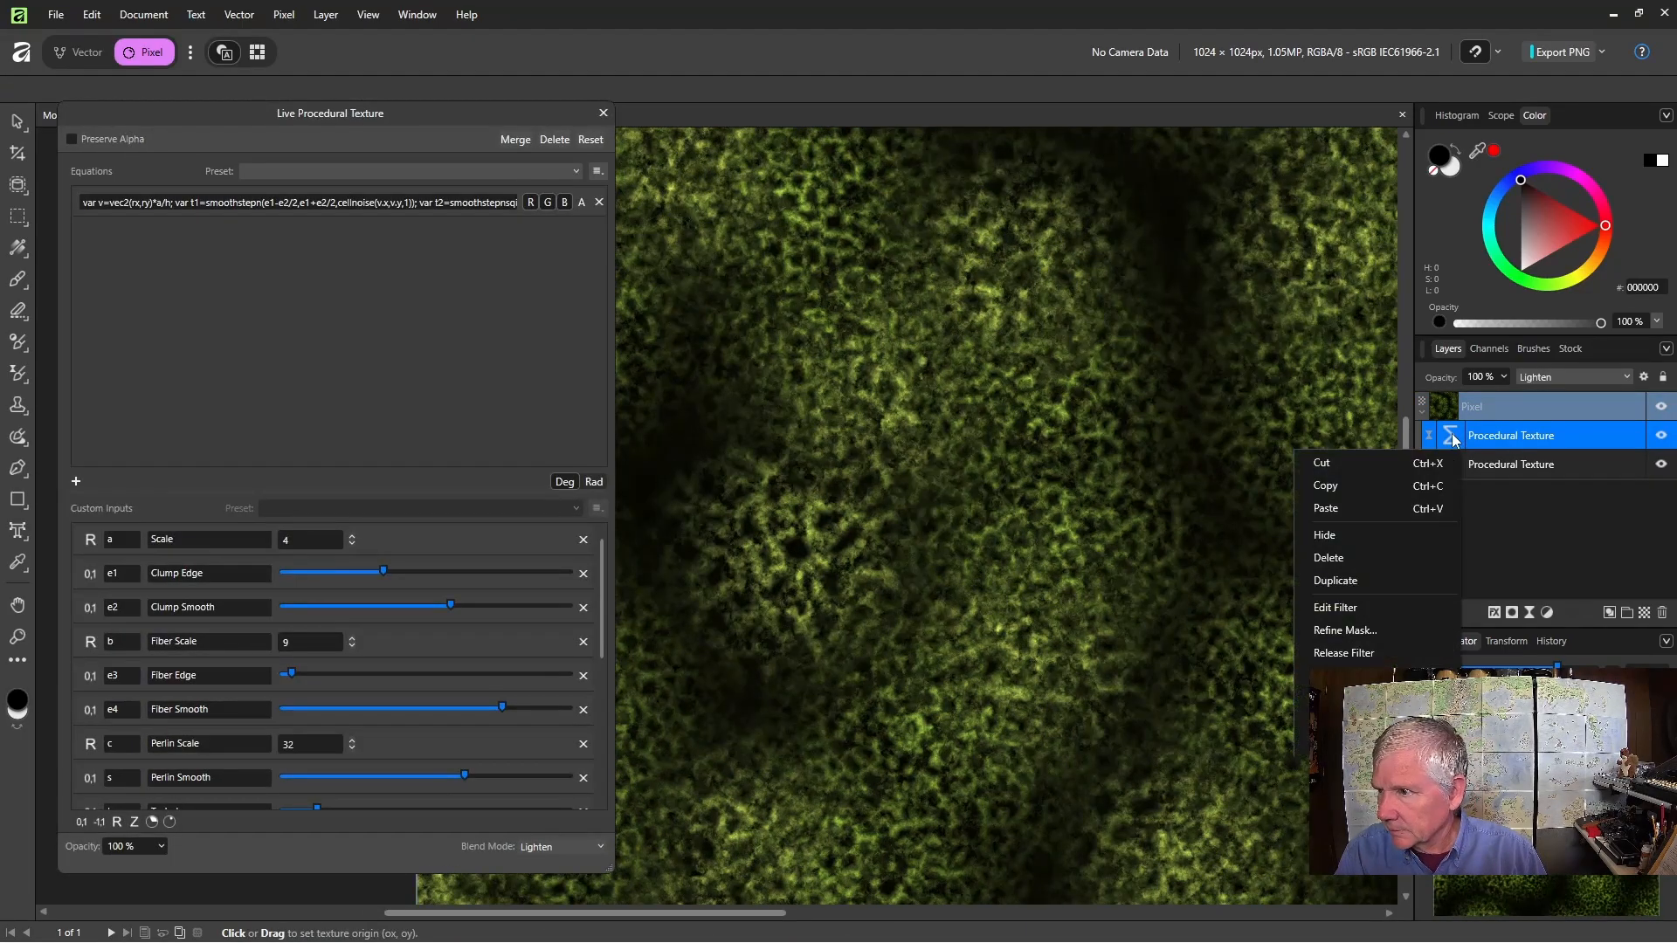
pyautogui.click(1360, 580)
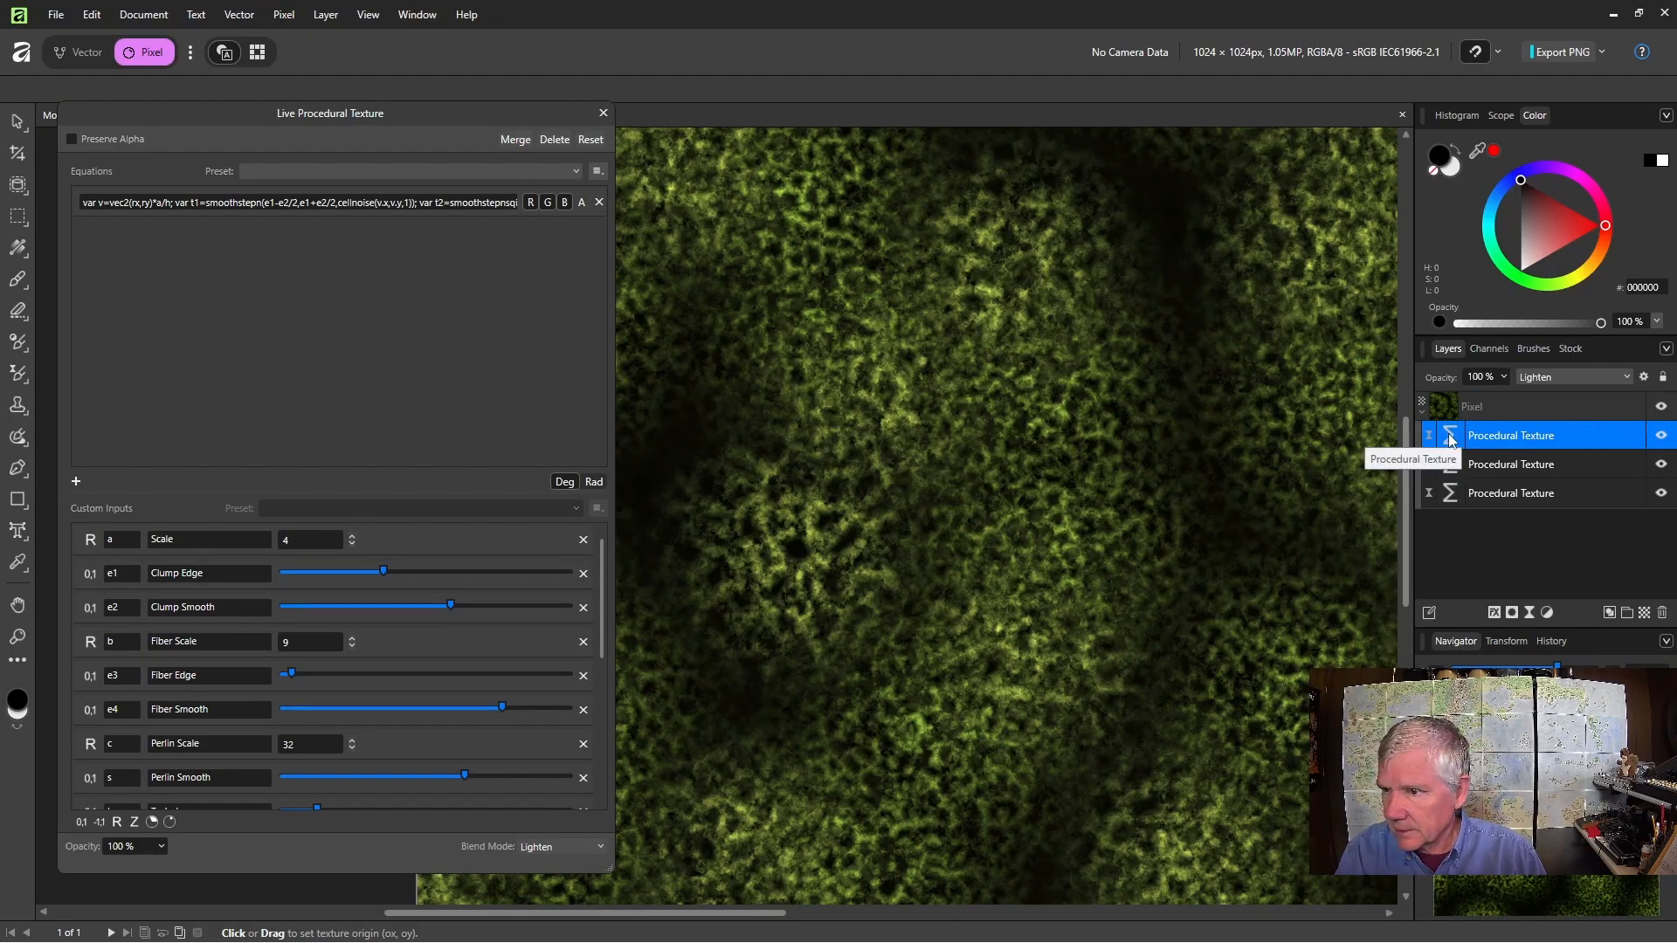
# Set the topmost Procedural Texture's blend mode to Soft Light and check the result across the canvas
pyautogui.click(1626, 377)
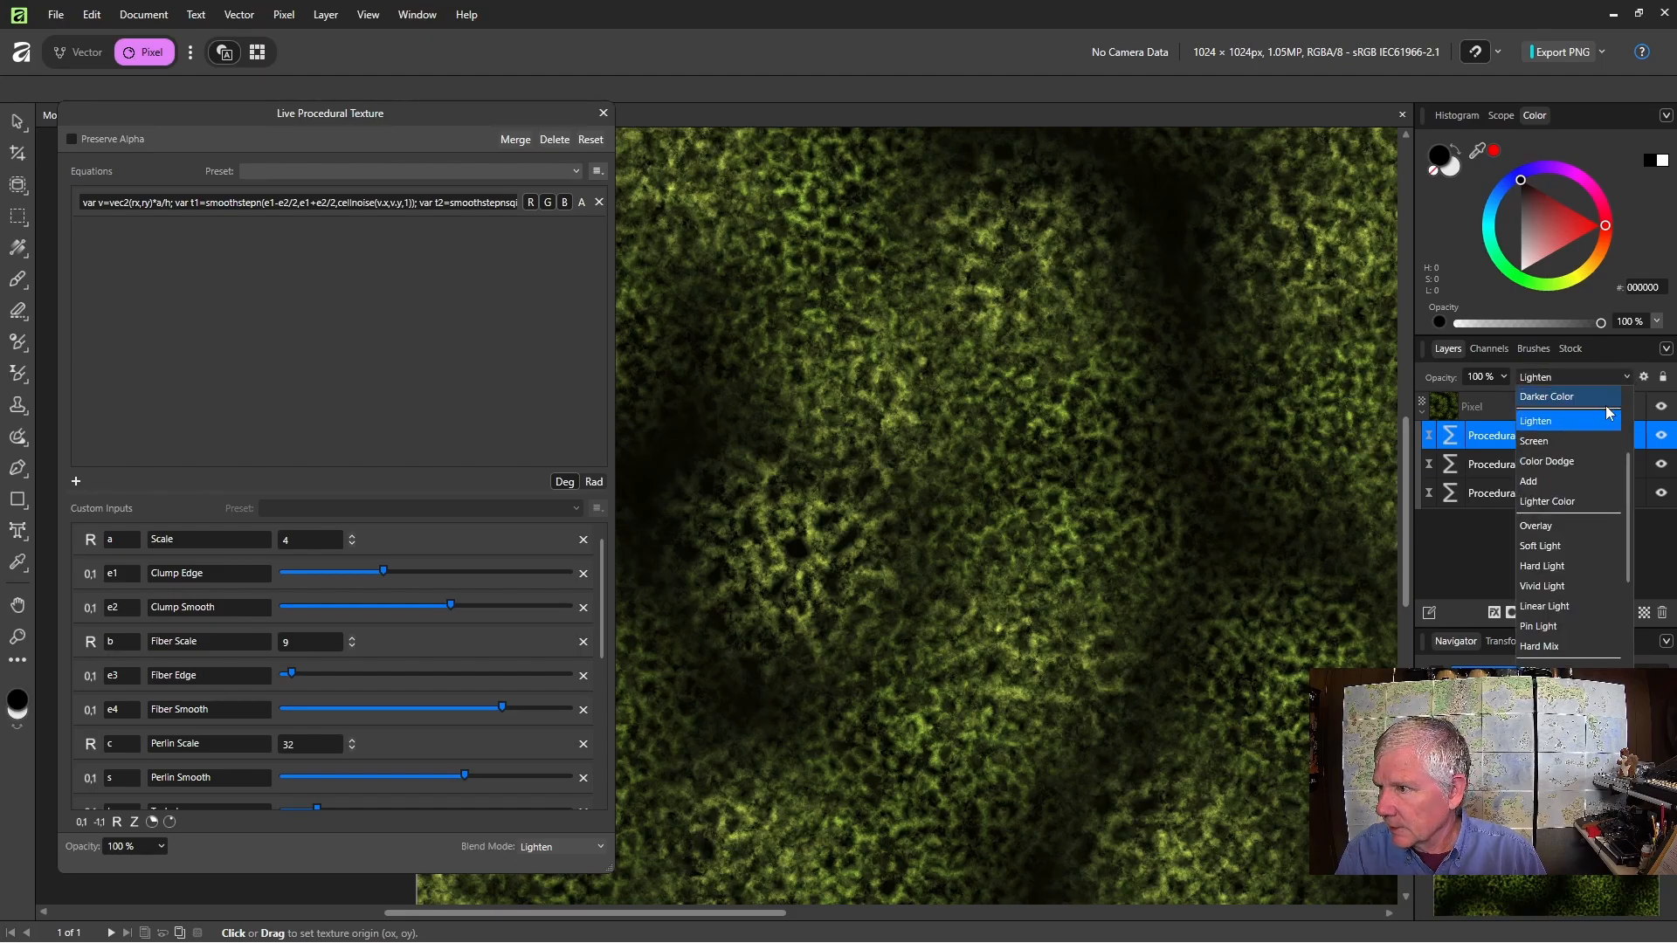
pyautogui.click(1554, 547)
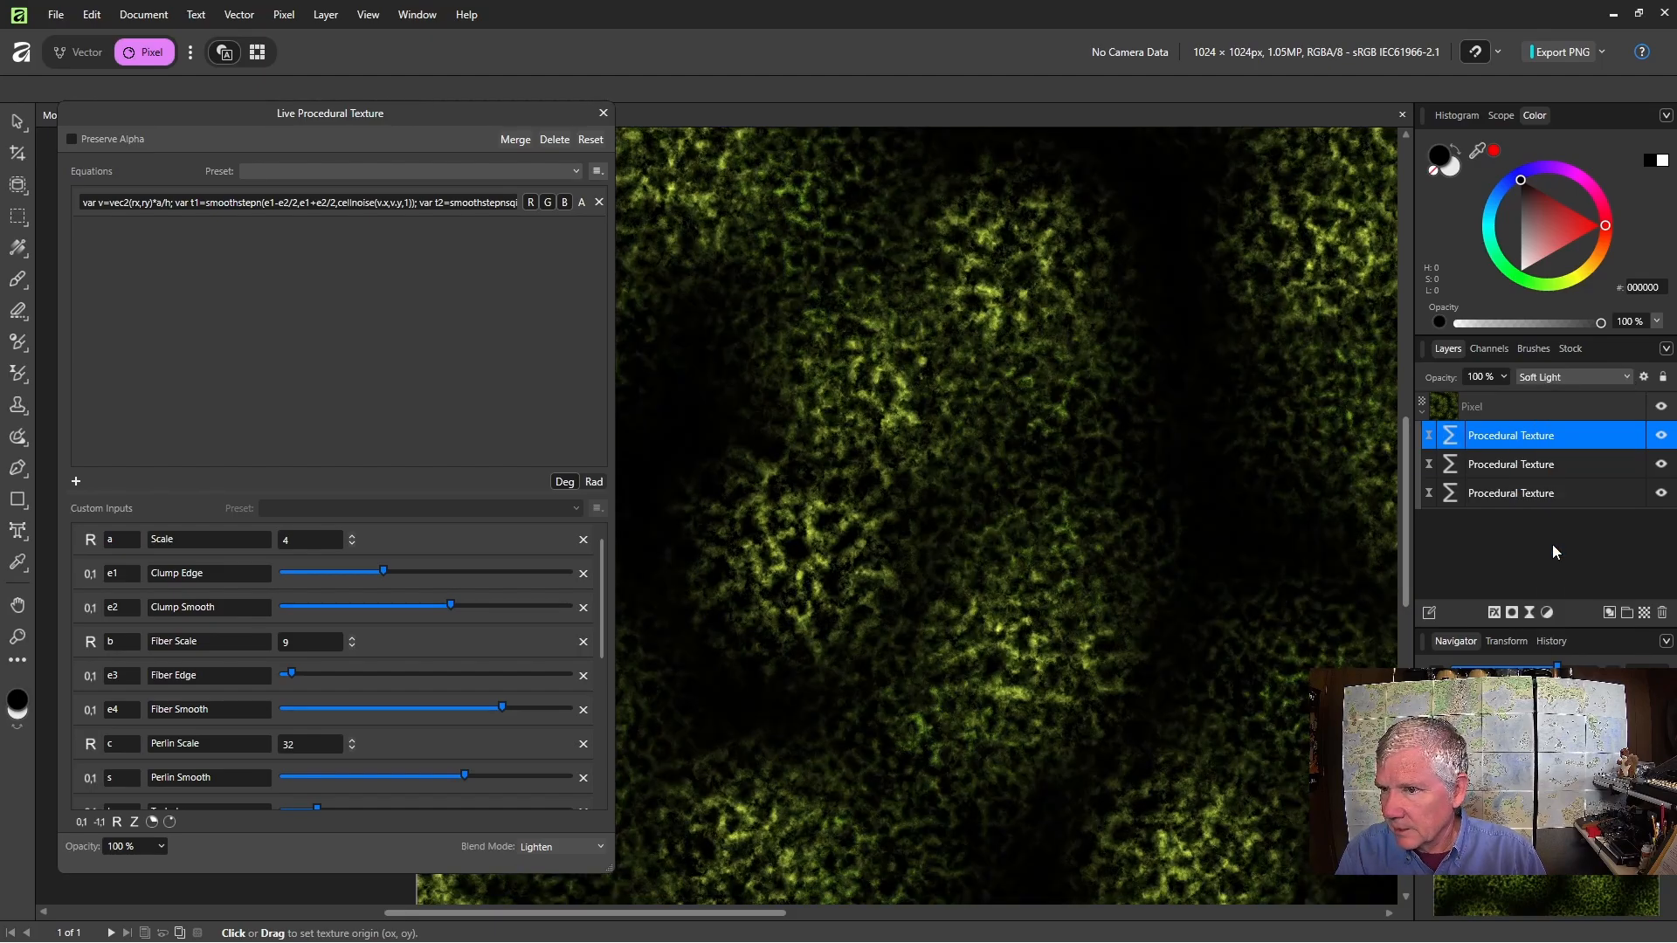
pyautogui.scroll(-2, 900, 428)
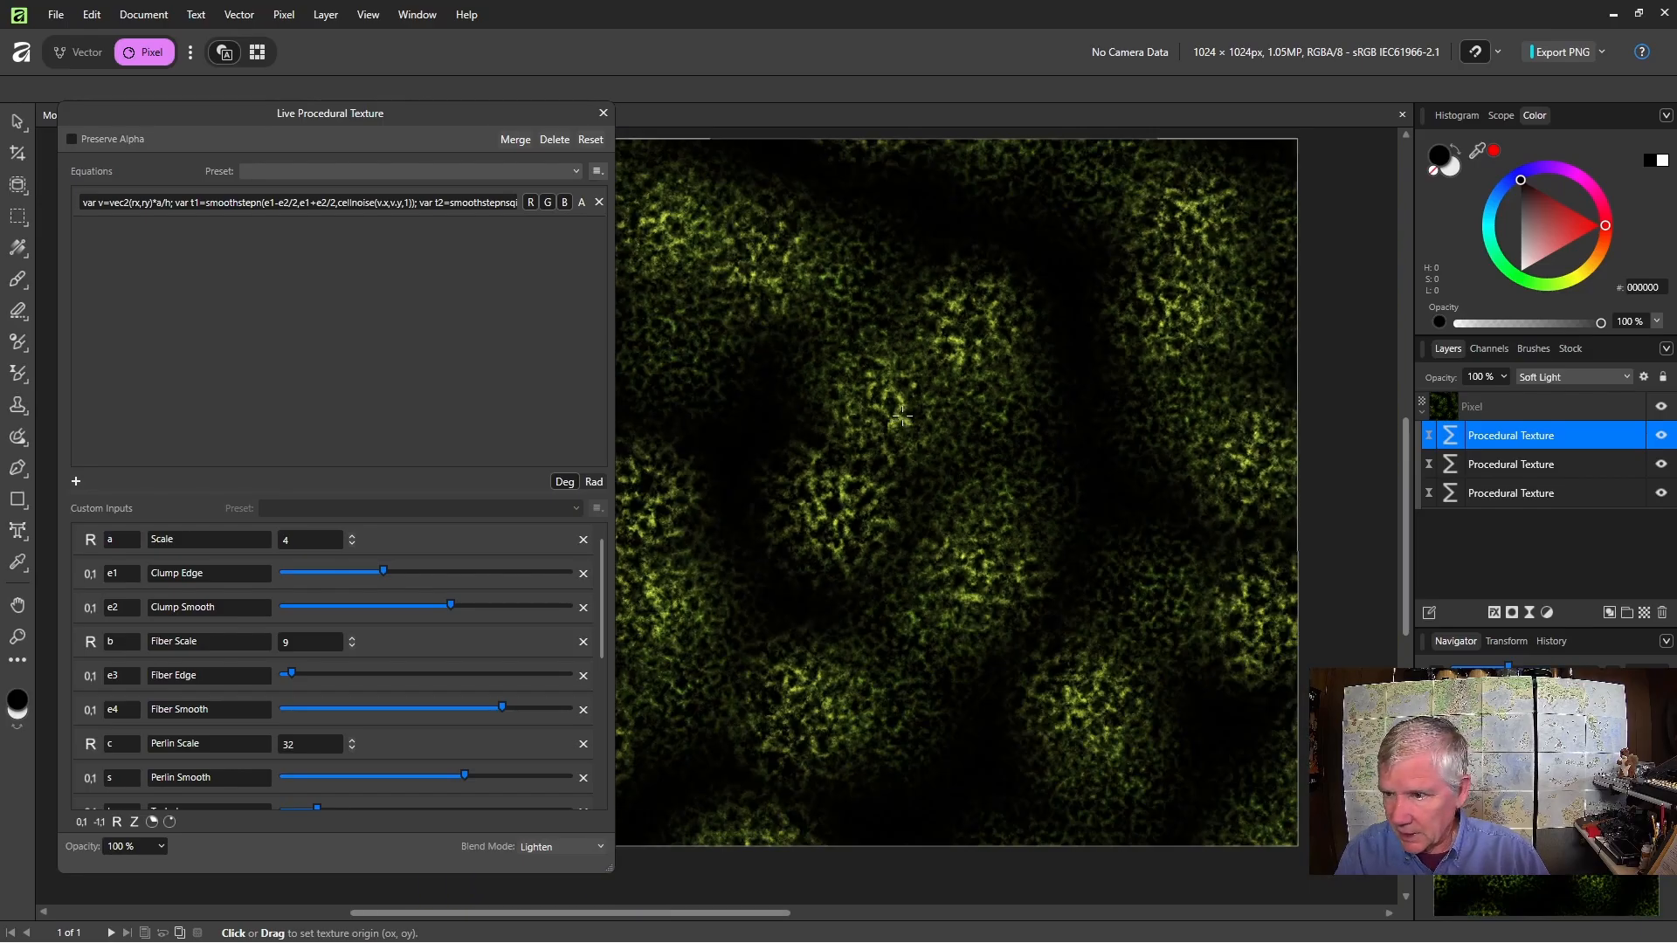
pyautogui.scroll(1, 905, 429)
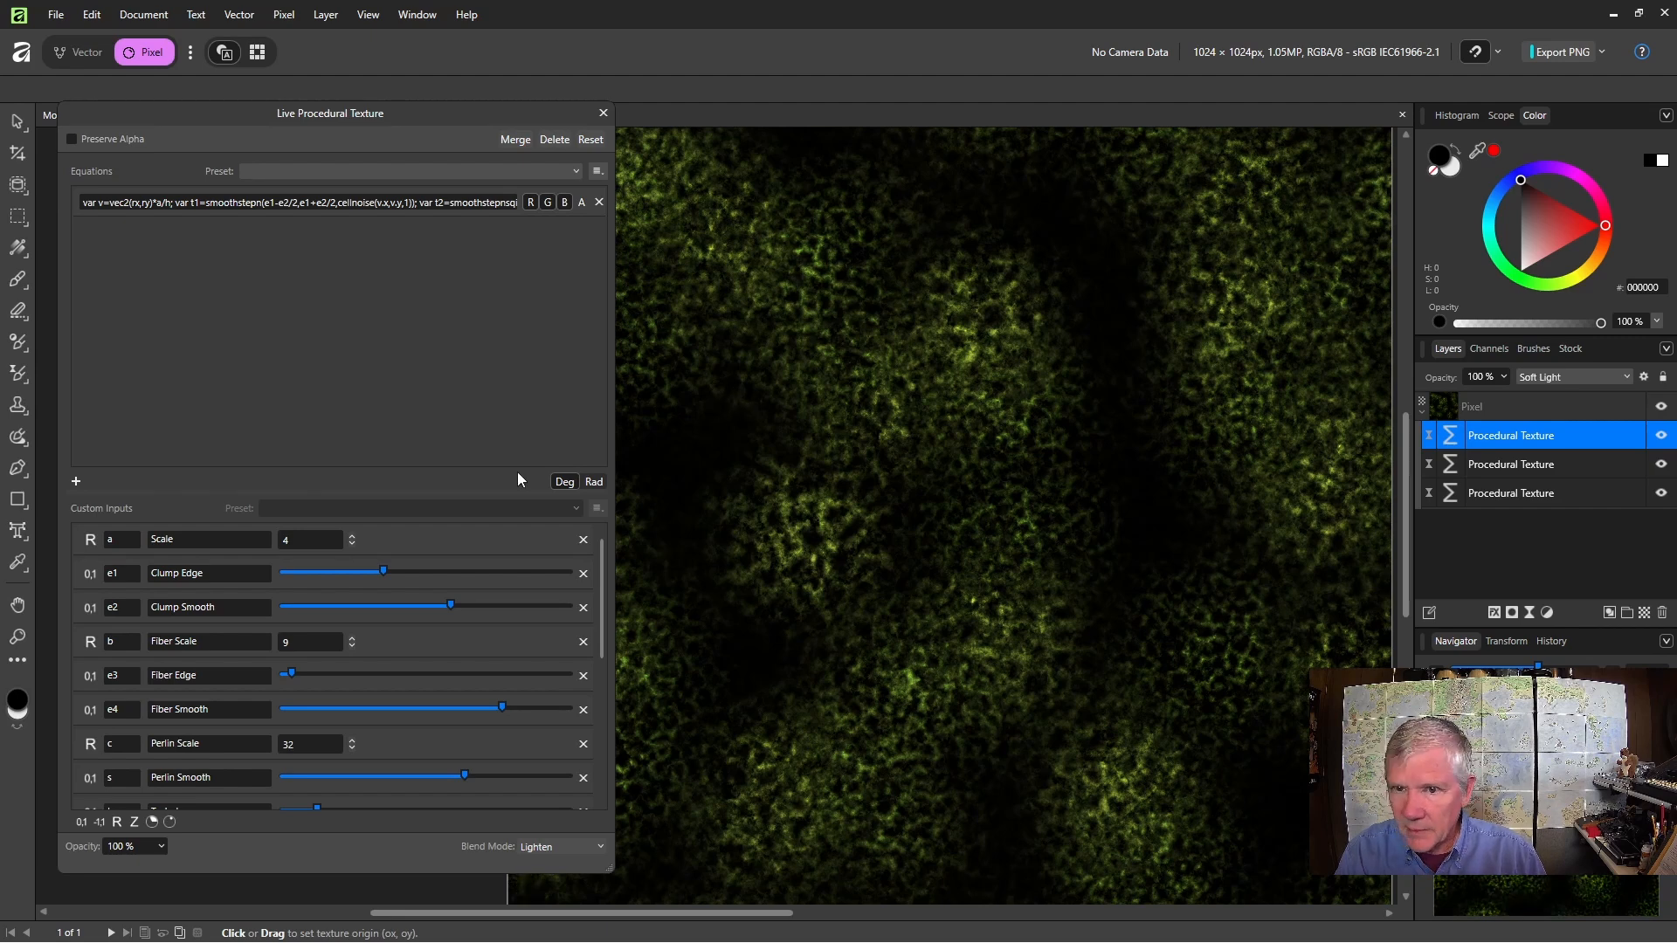
# Set the topmost texture's Scale to 14 and Fiber Scale to 18, shifting its origin on the canvas
pyautogui.click(352, 536)
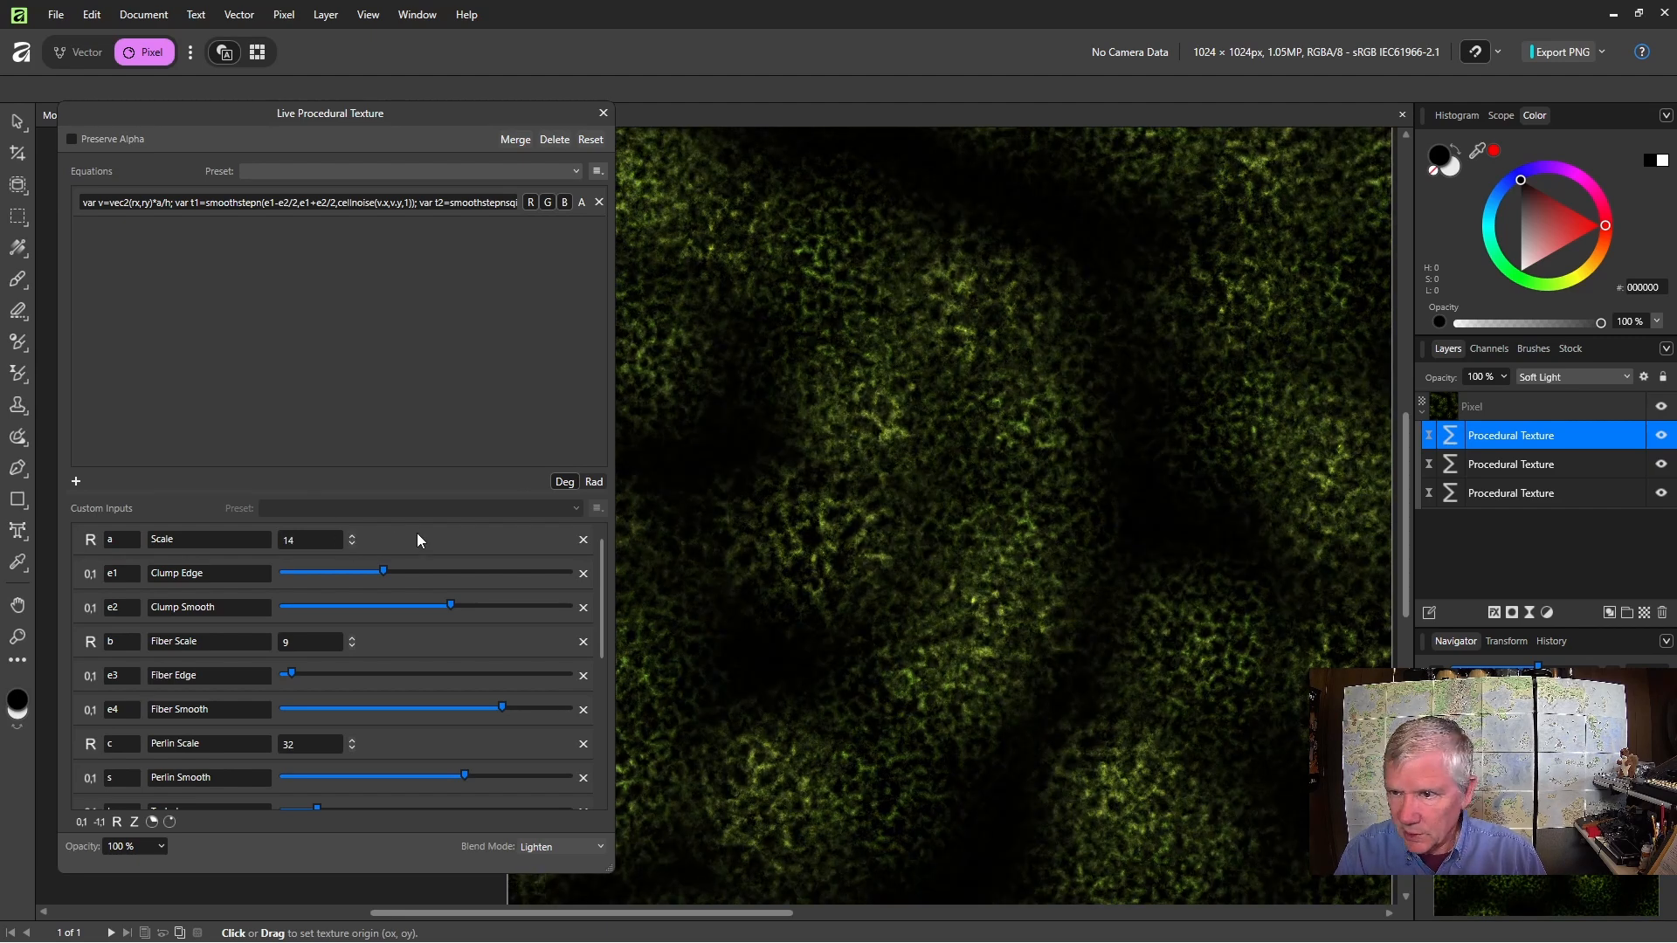
pyautogui.click(753, 469)
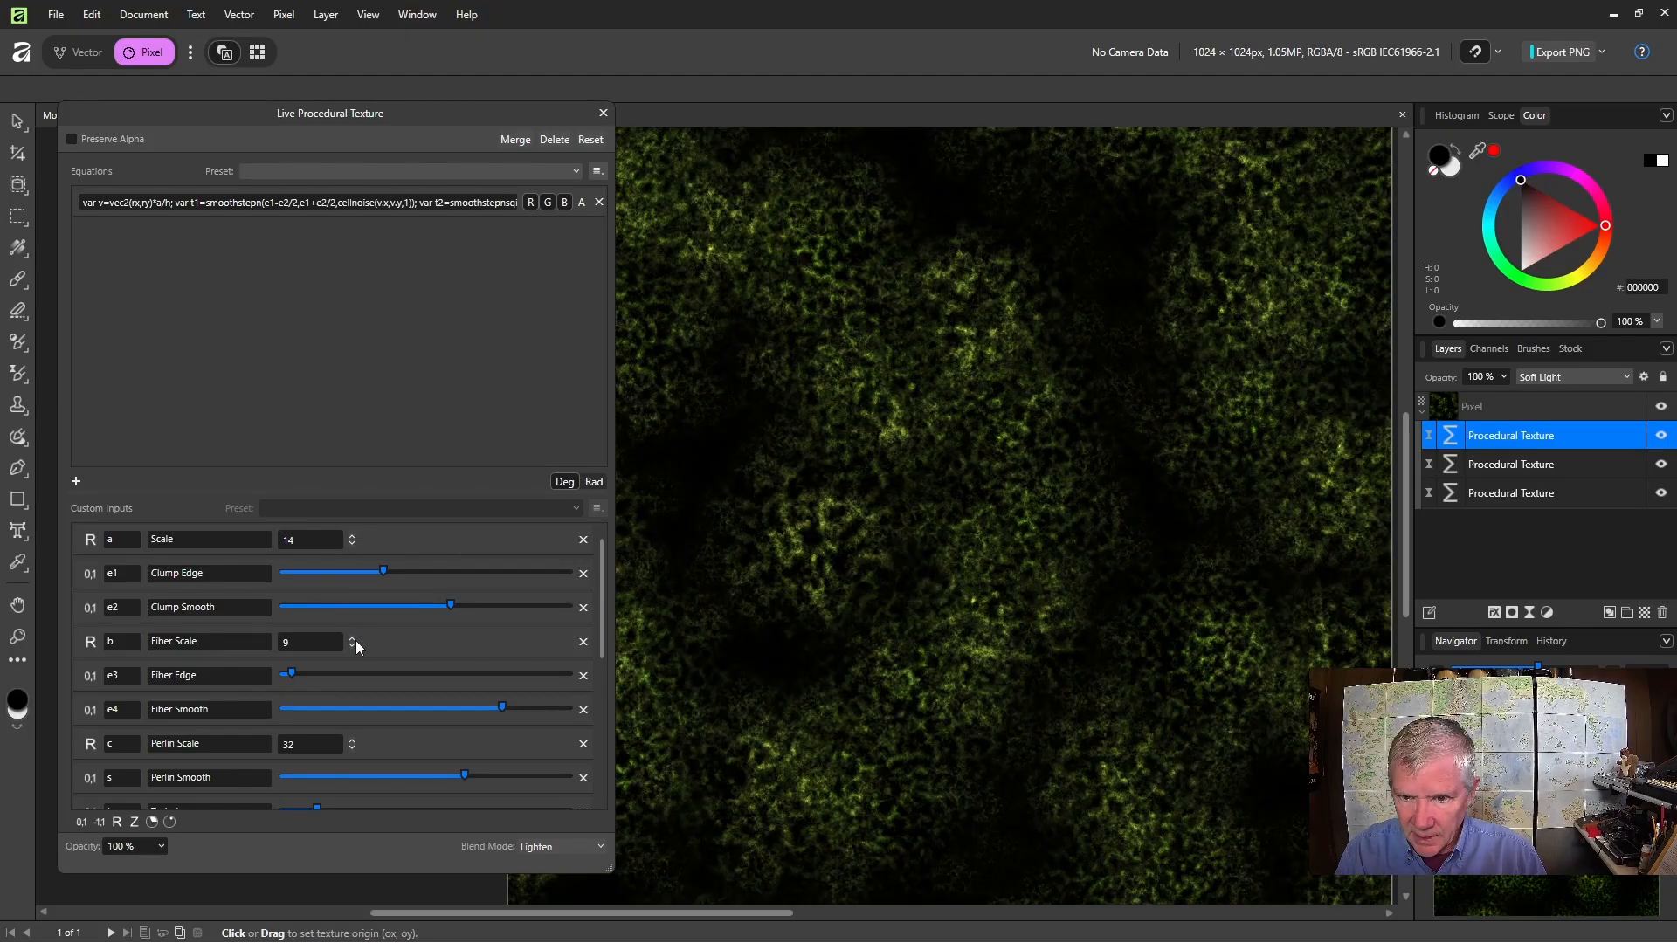
pyautogui.click(351, 637)
pyautogui.click(350, 637)
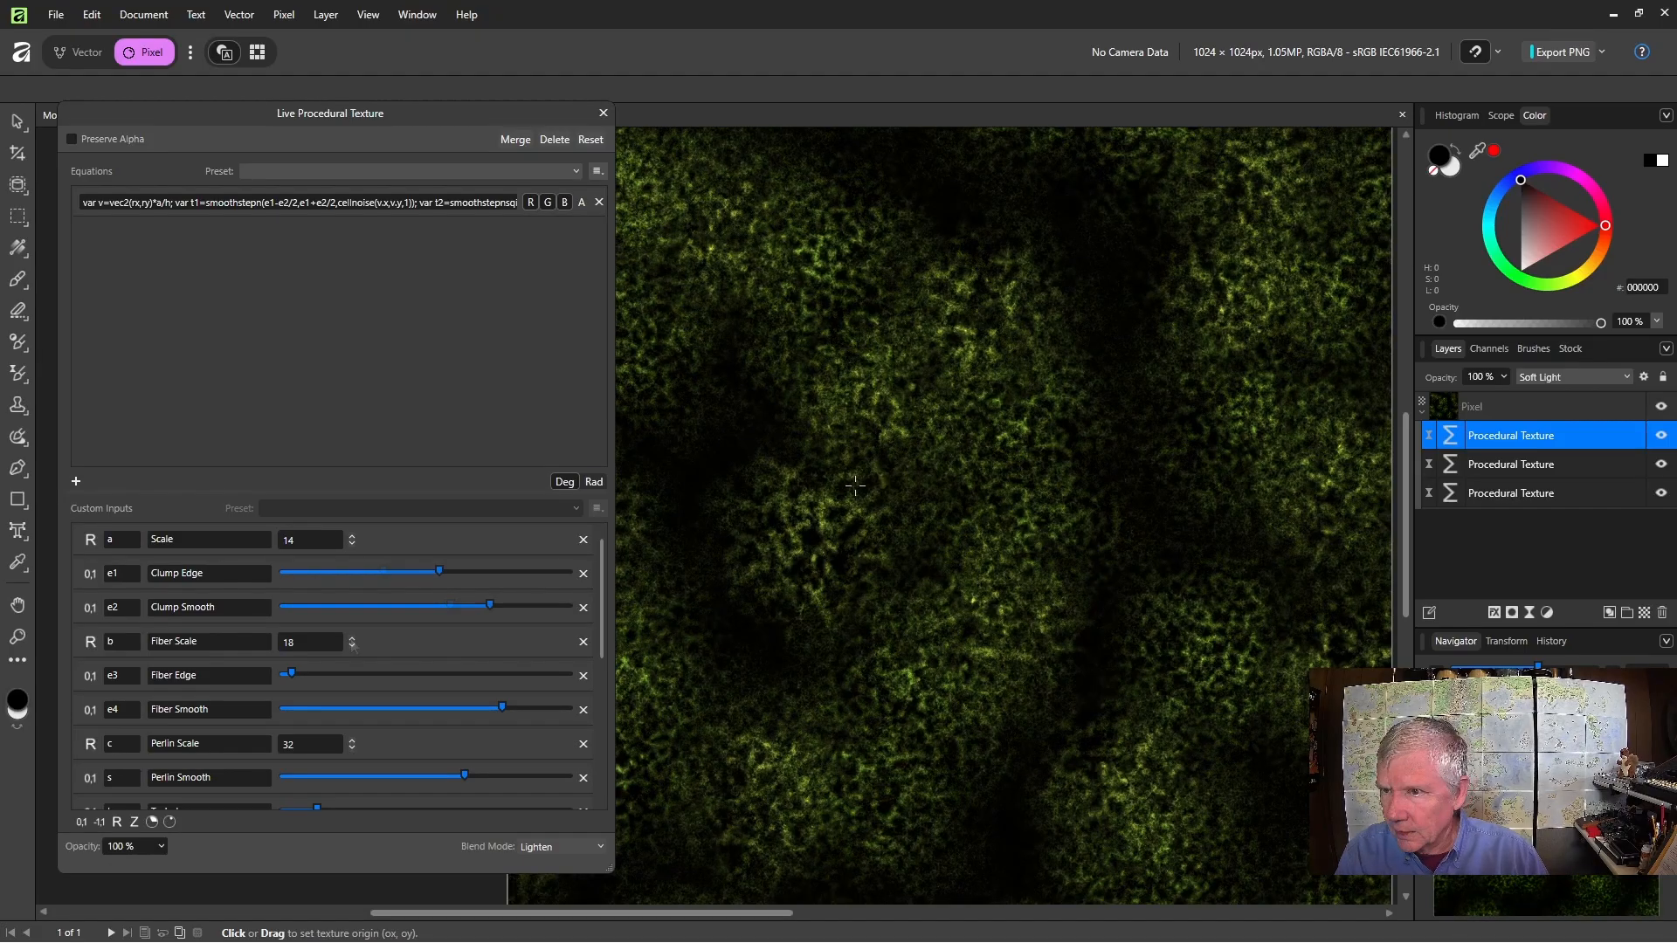
# Adjust the topmost texture's clumps and fibers, with Fiber Edge at about 18%, Fiber Smooth at about 58% and Clump Edge at about 33%
pyautogui.scroll(3, 855, 485)
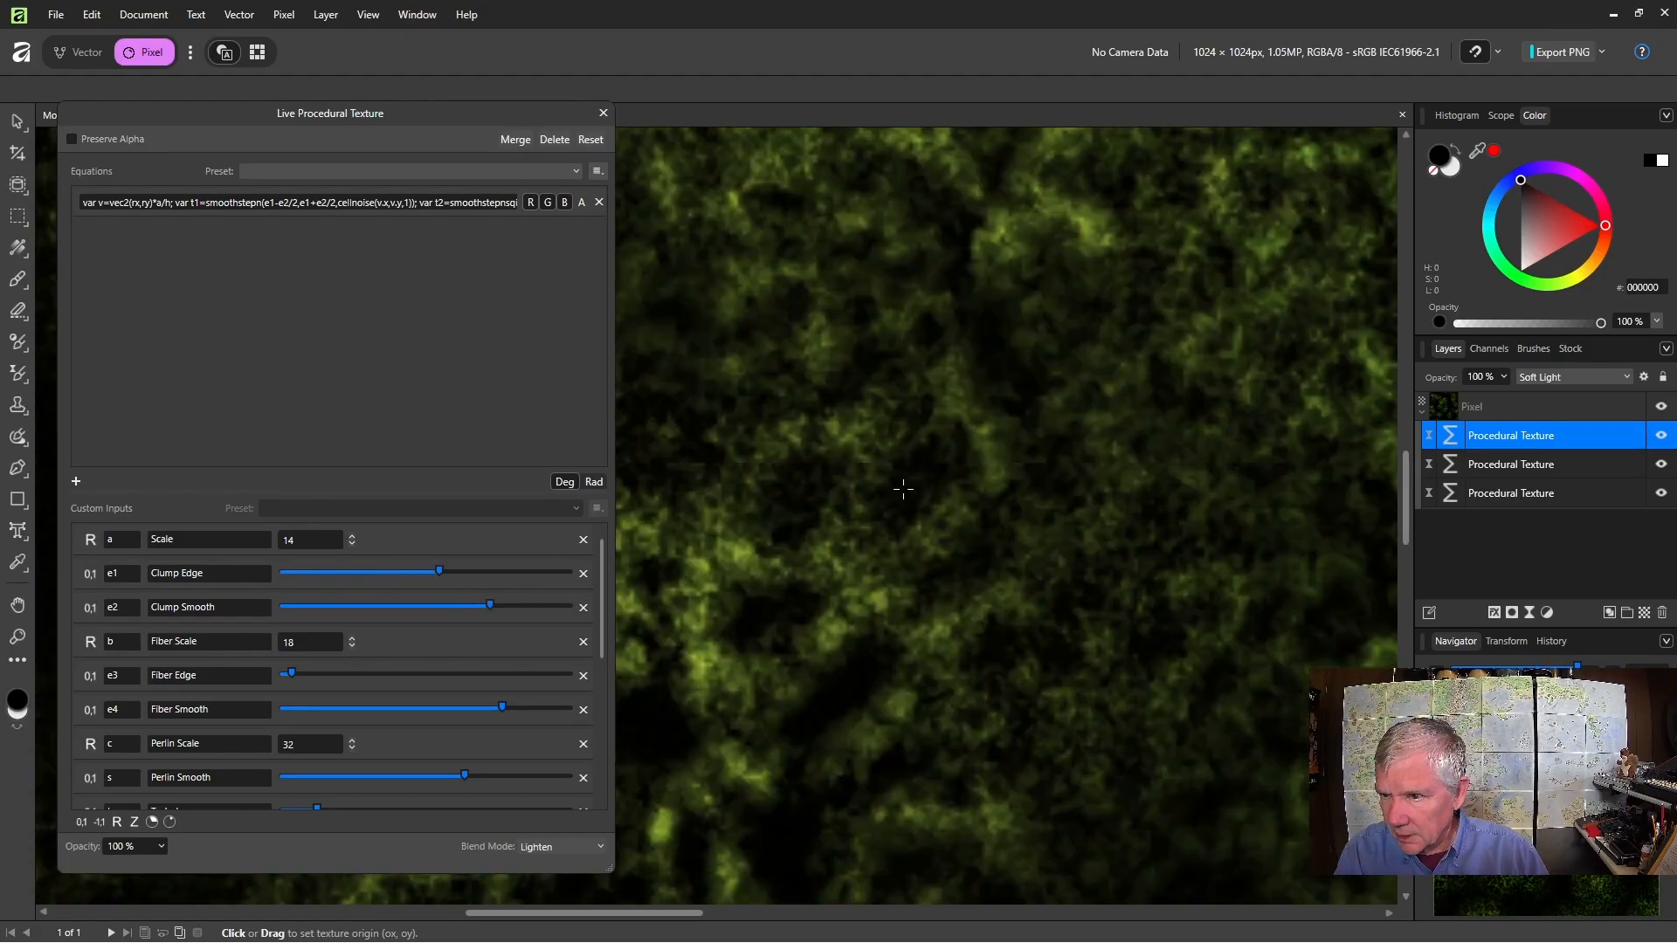
pyautogui.scroll(-4, 903, 489)
pyautogui.scroll(3, 907, 476)
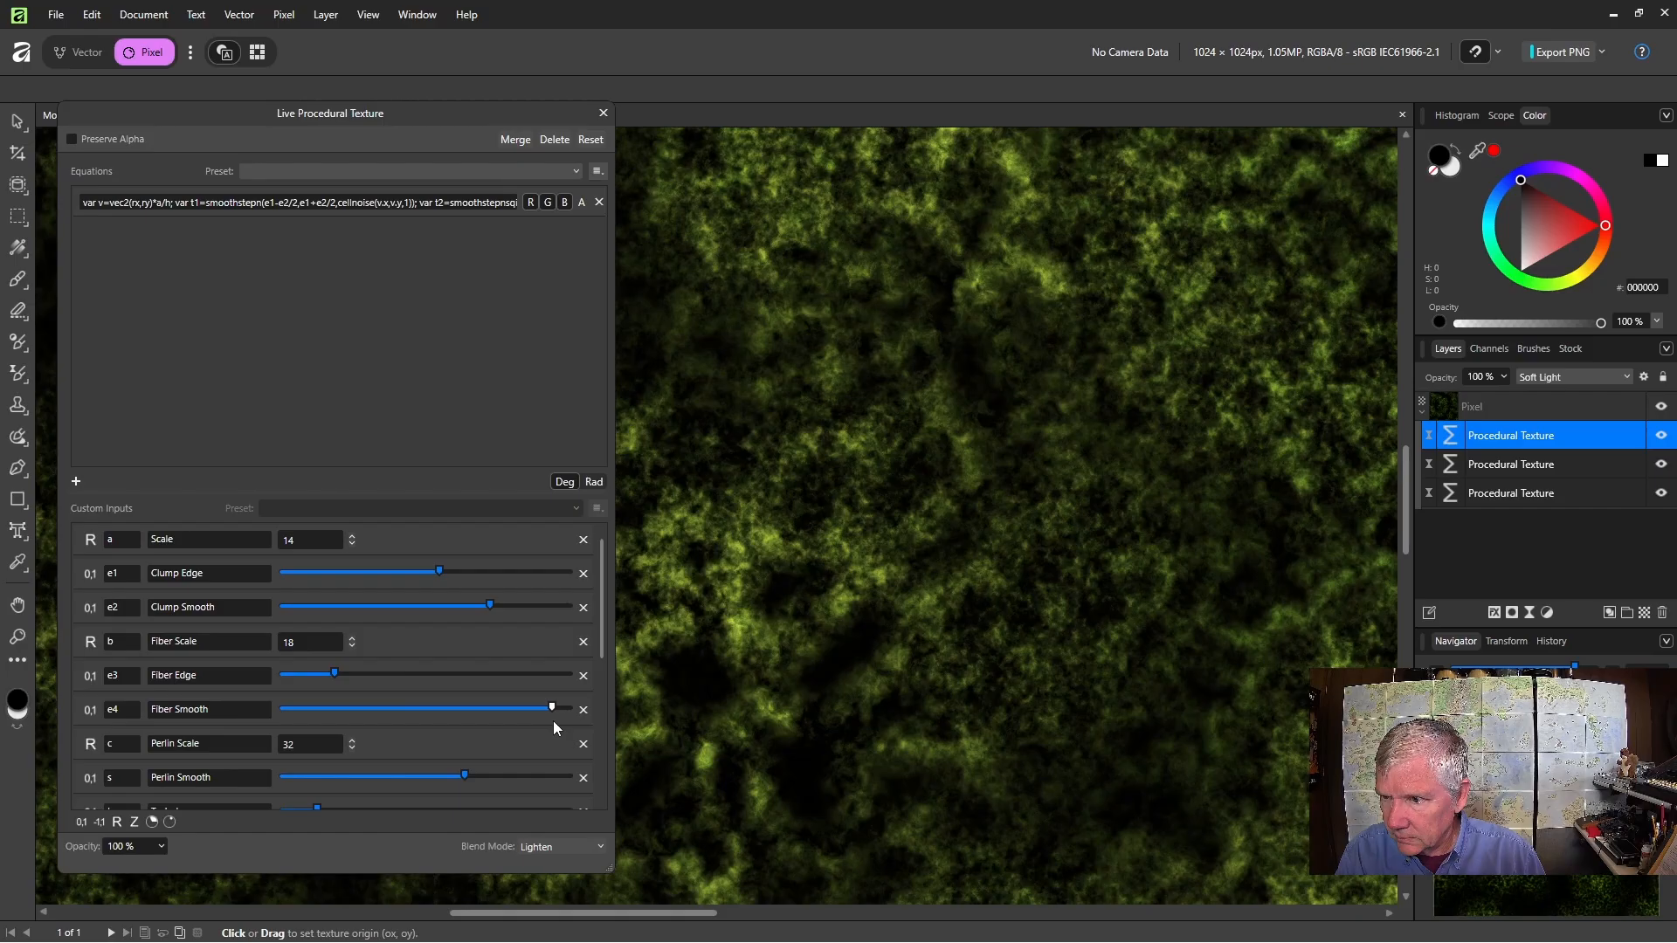
pyautogui.moveTo(551, 707); pyautogui.dragTo(384, 710)
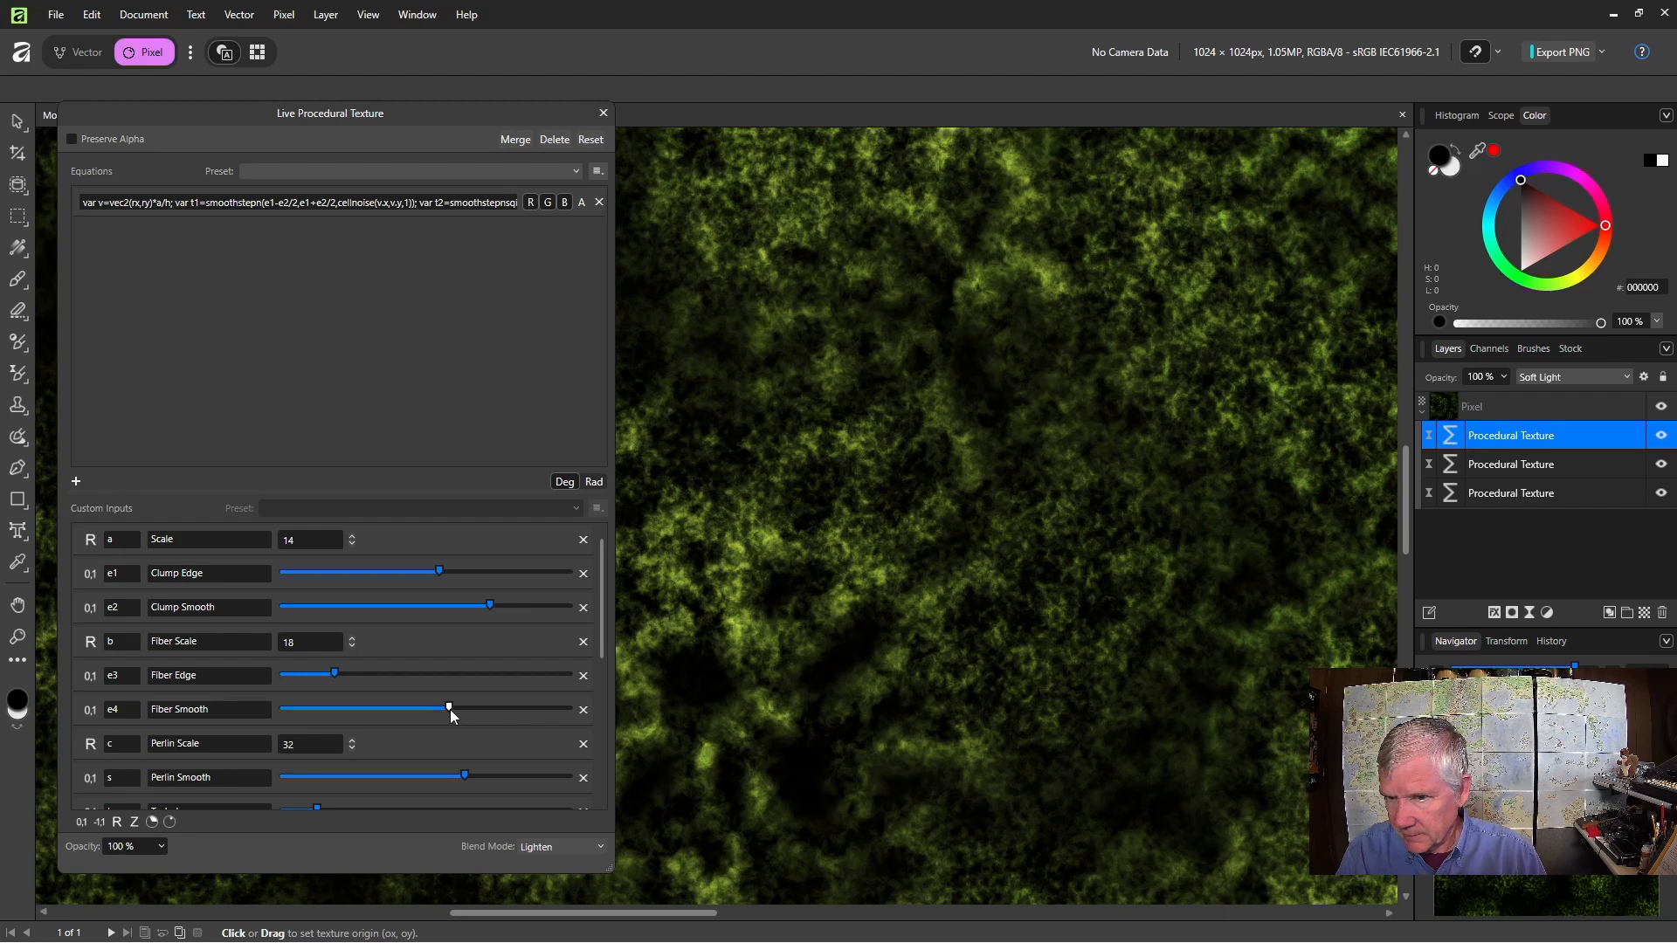
pyautogui.moveTo(438, 572); pyautogui.dragTo(376, 572)
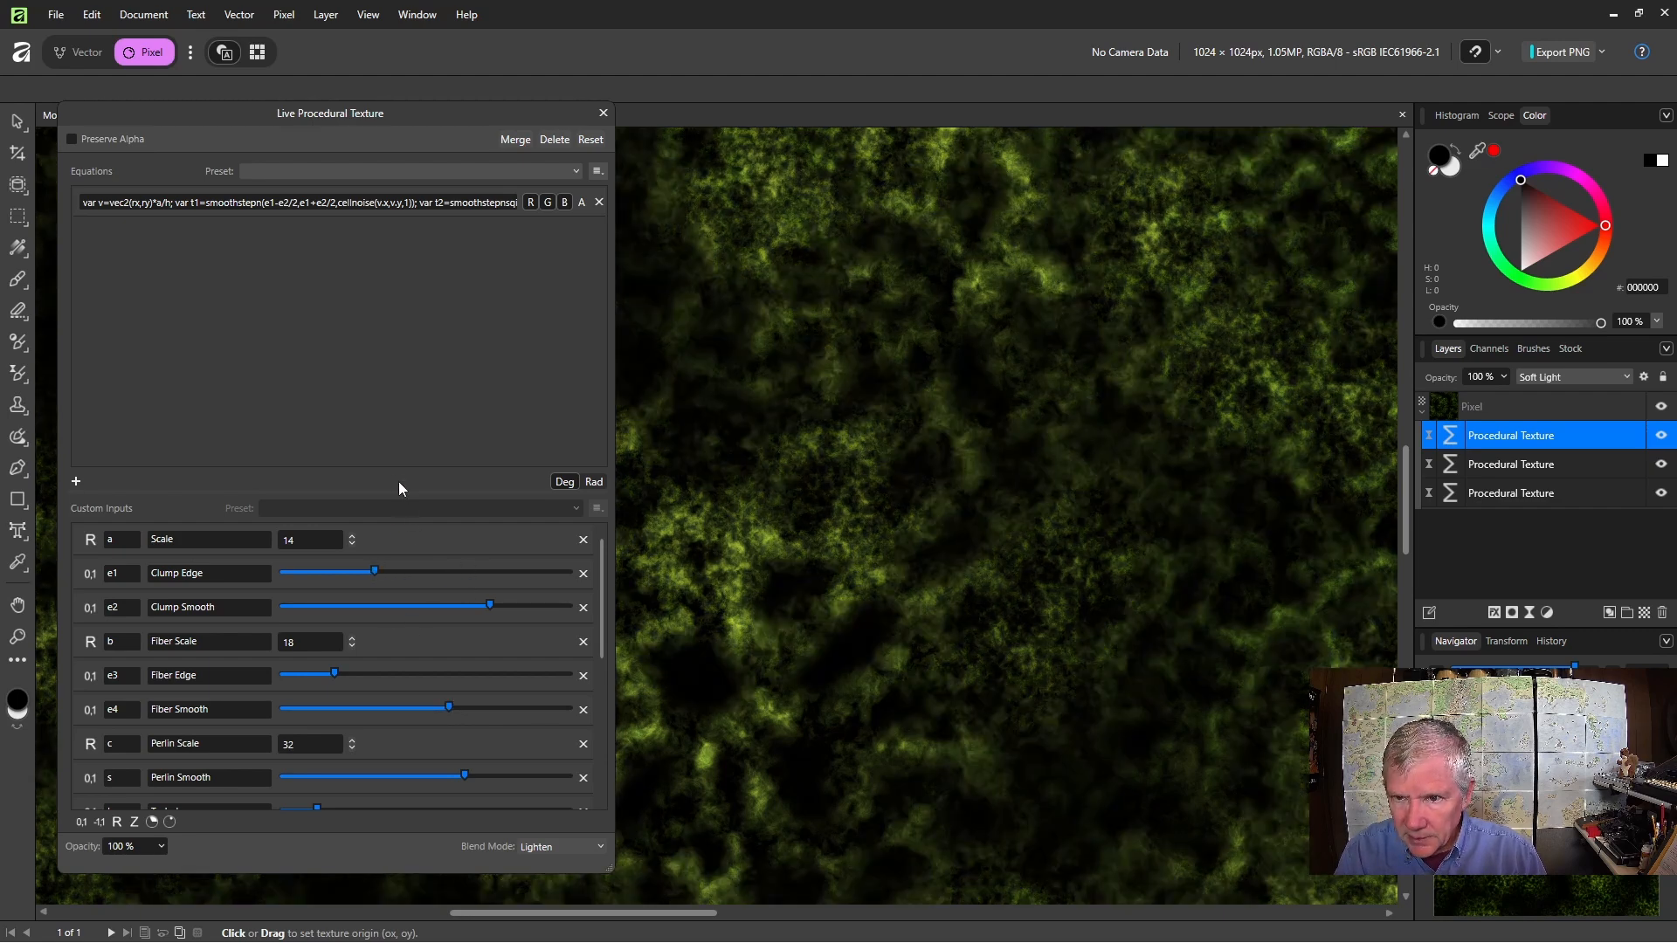
# Recolor the topmost texture with Red 1 at about 47%, Green 1 at about 88%, Blue 1 at about 27% and Intensity at maximum
pyautogui.moveTo(416, 494); pyautogui.dragTo(414, 246)
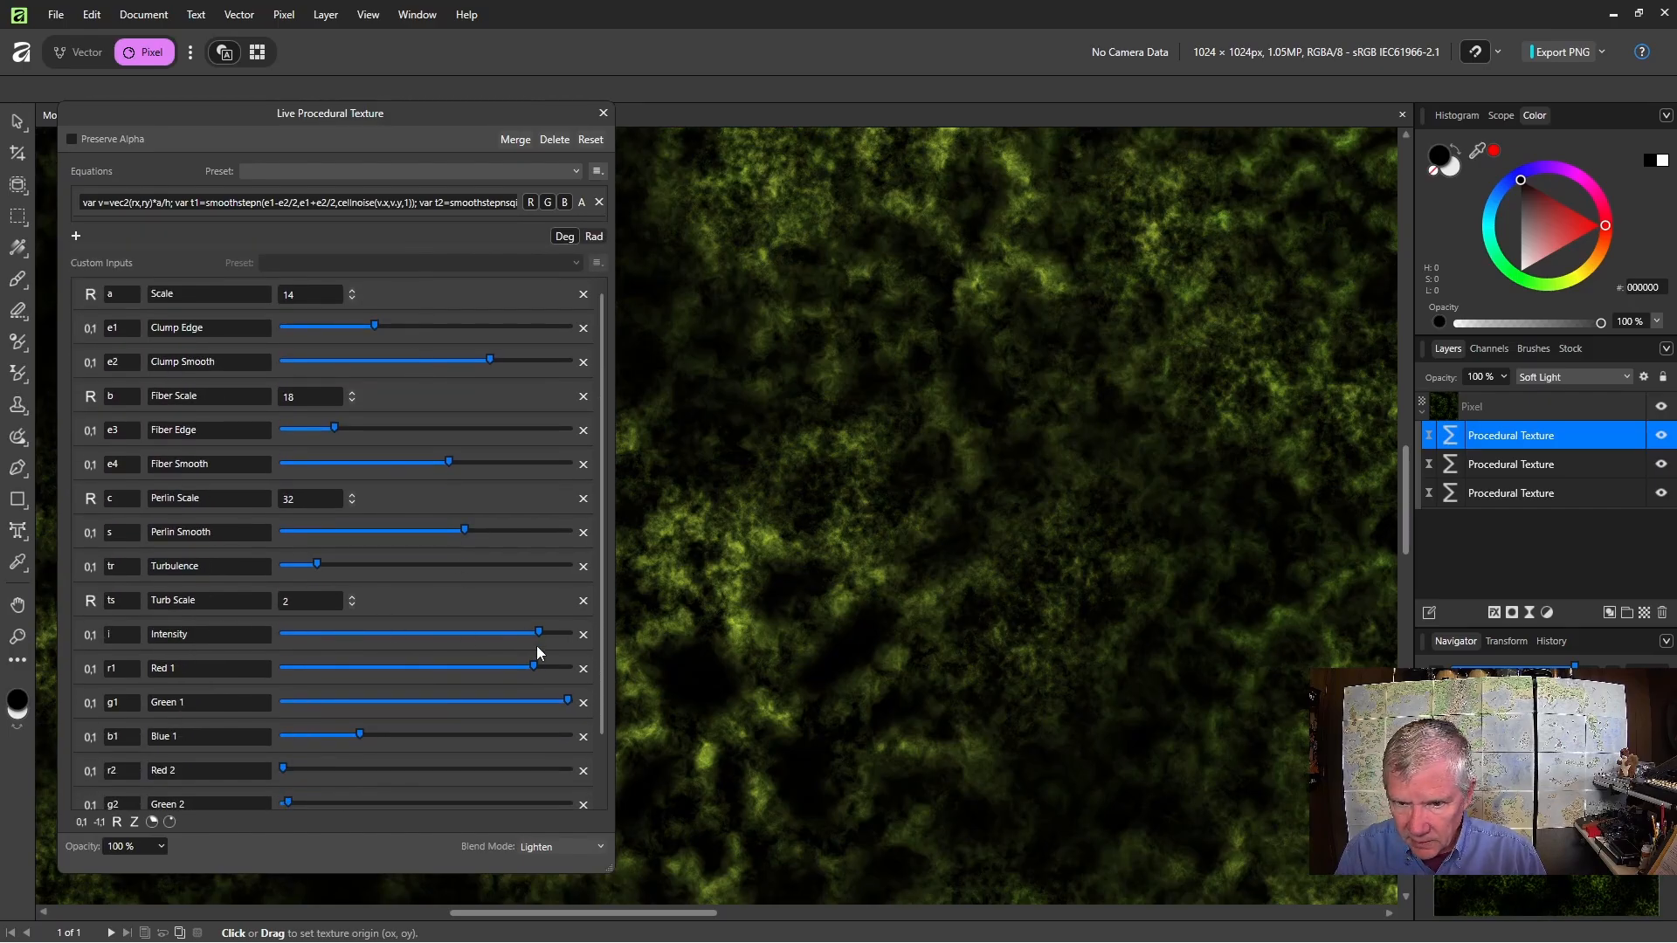
pyautogui.moveTo(536, 667); pyautogui.dragTo(377, 674)
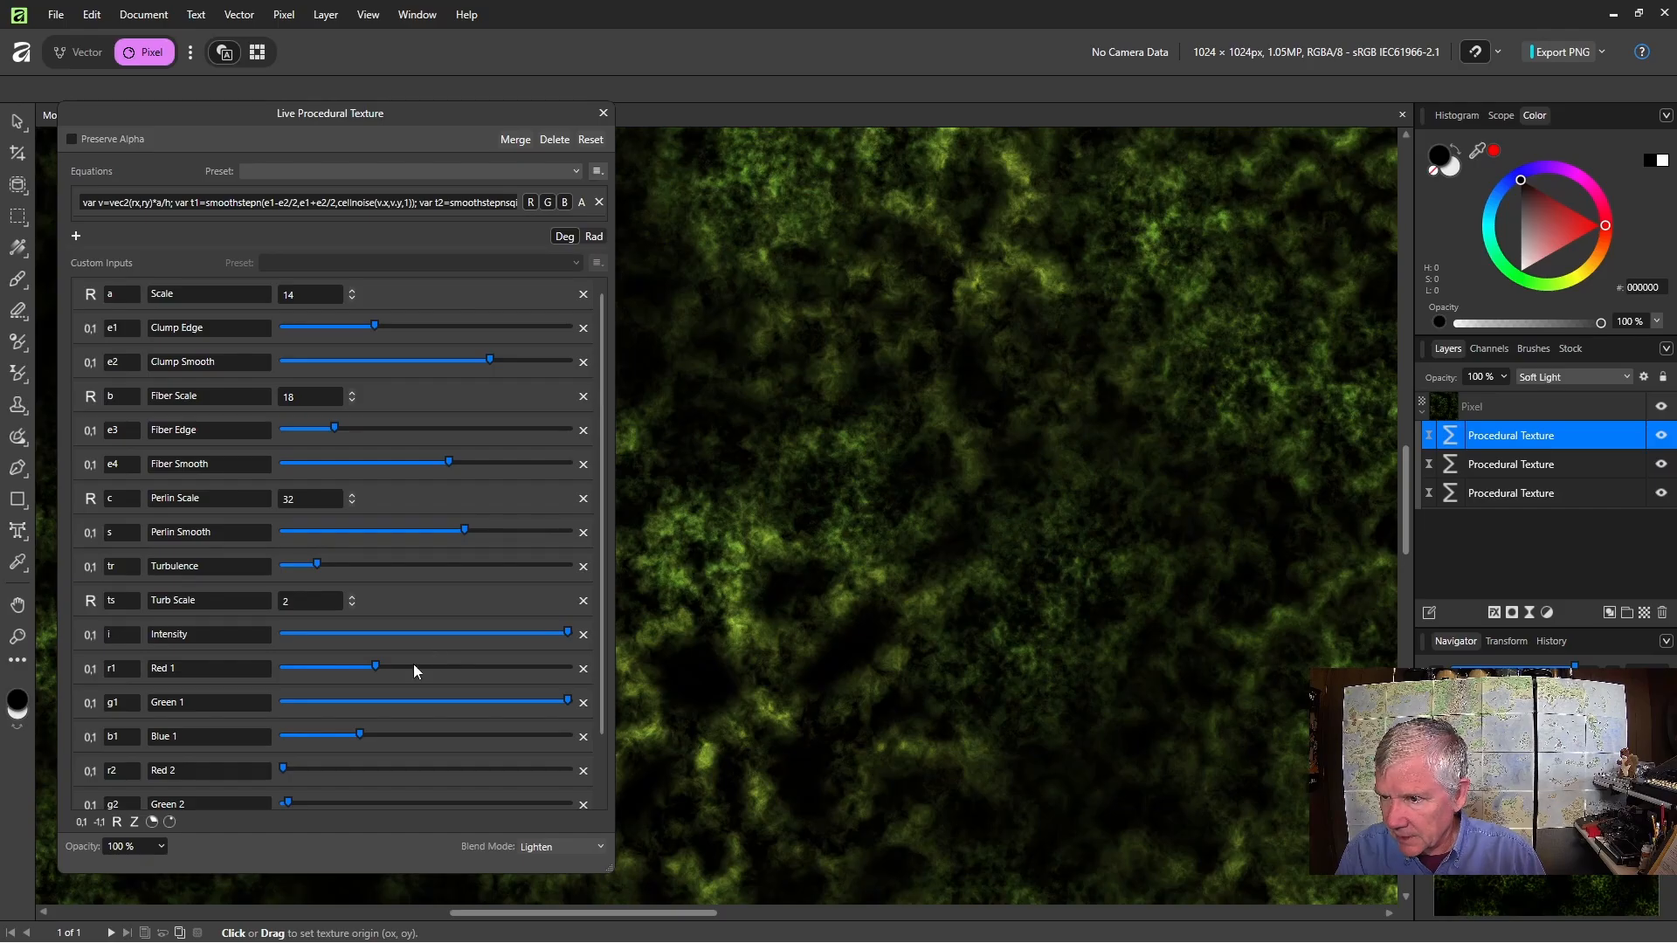
pyautogui.moveTo(364, 668); pyautogui.dragTo(375, 671)
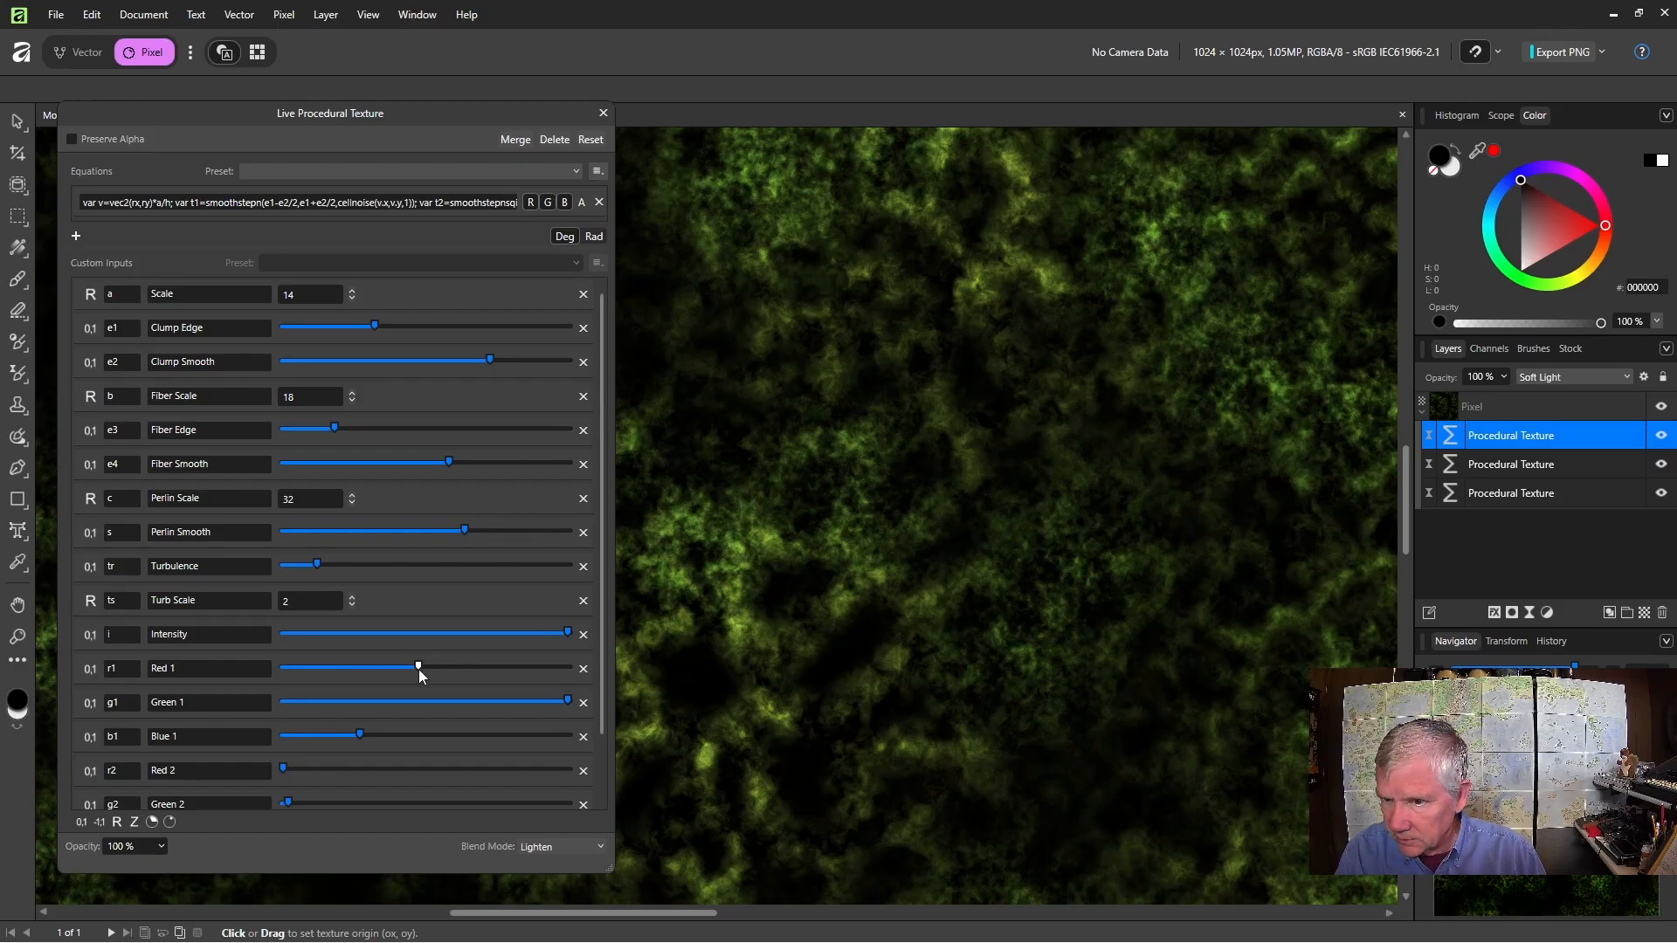
pyautogui.moveTo(563, 707); pyautogui.dragTo(534, 702)
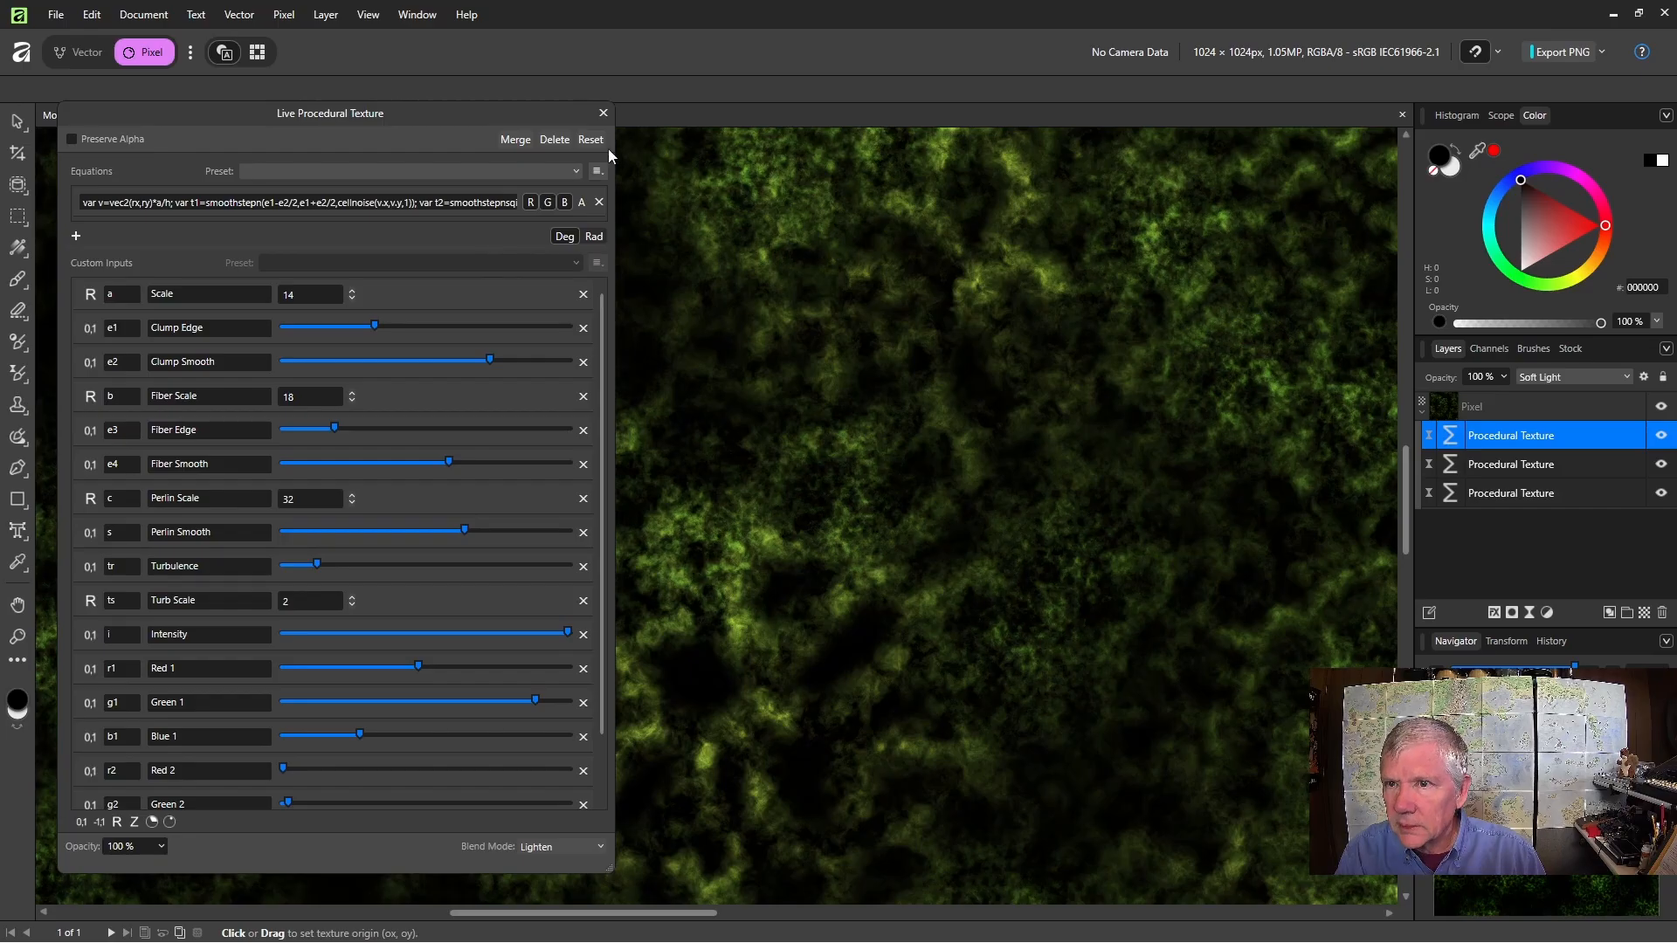
pyautogui.click(602, 113)
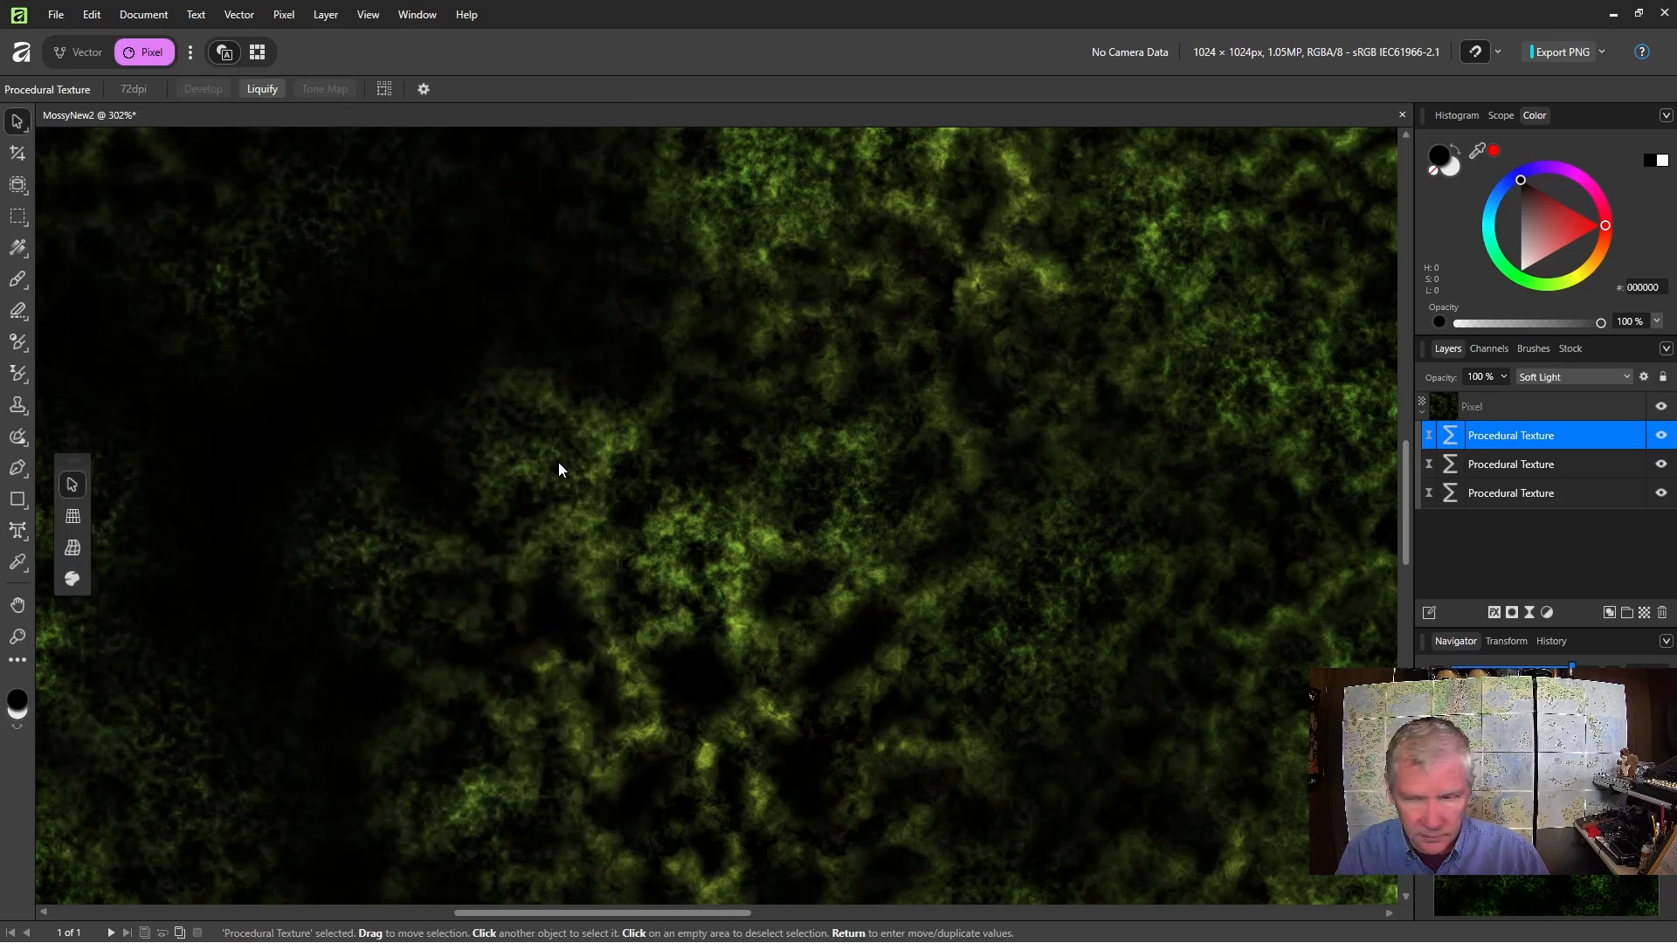
# Review the whole texture, open the lowest Procedural Texture's settings and raise its Clump Edge to about half
pyautogui.scroll(-6, 558, 463)
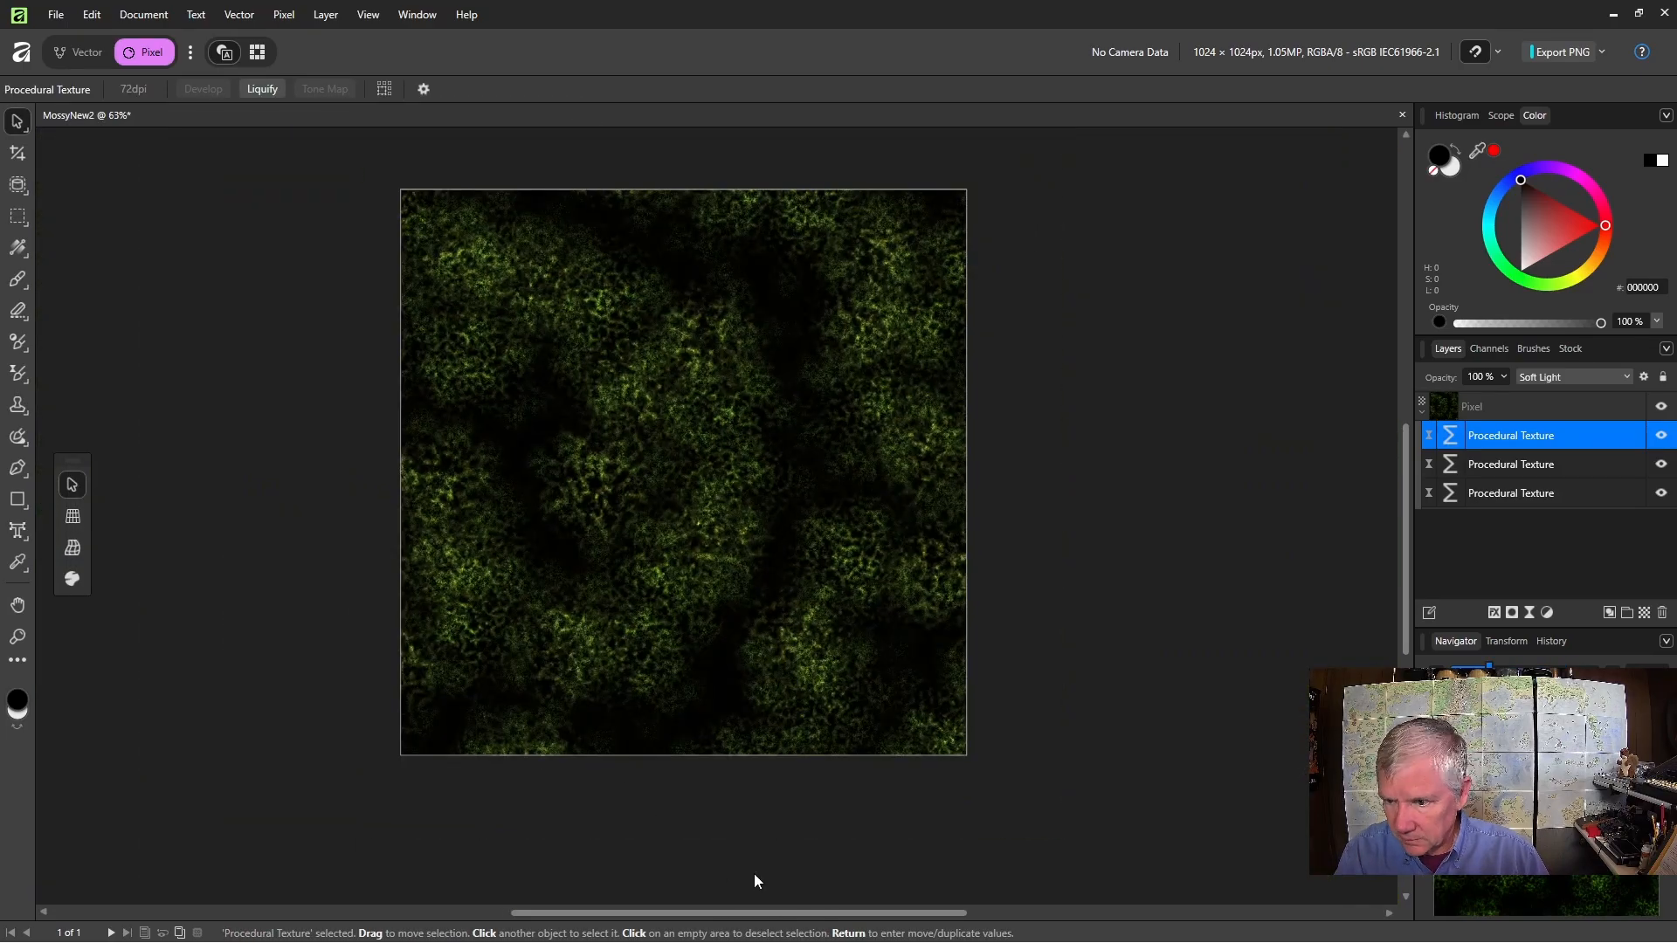
pyautogui.moveTo(781, 913); pyautogui.dragTo(622, 914)
pyautogui.scroll(2, 845, 485)
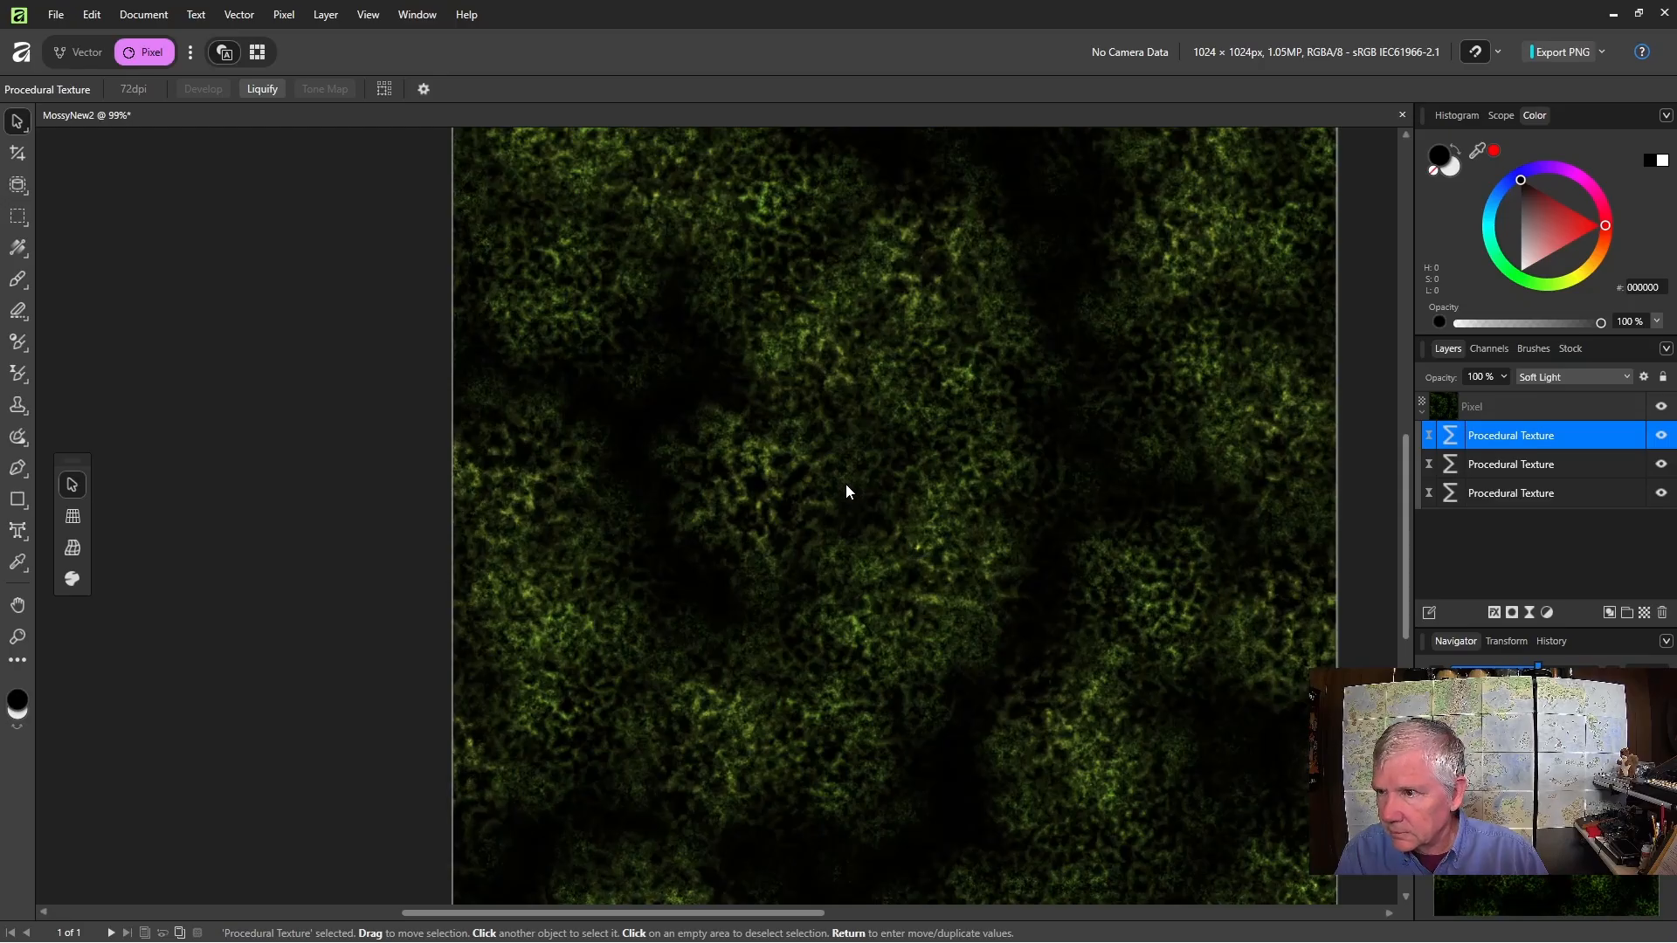
pyautogui.scroll(-1, 845, 483)
pyautogui.click(1452, 487)
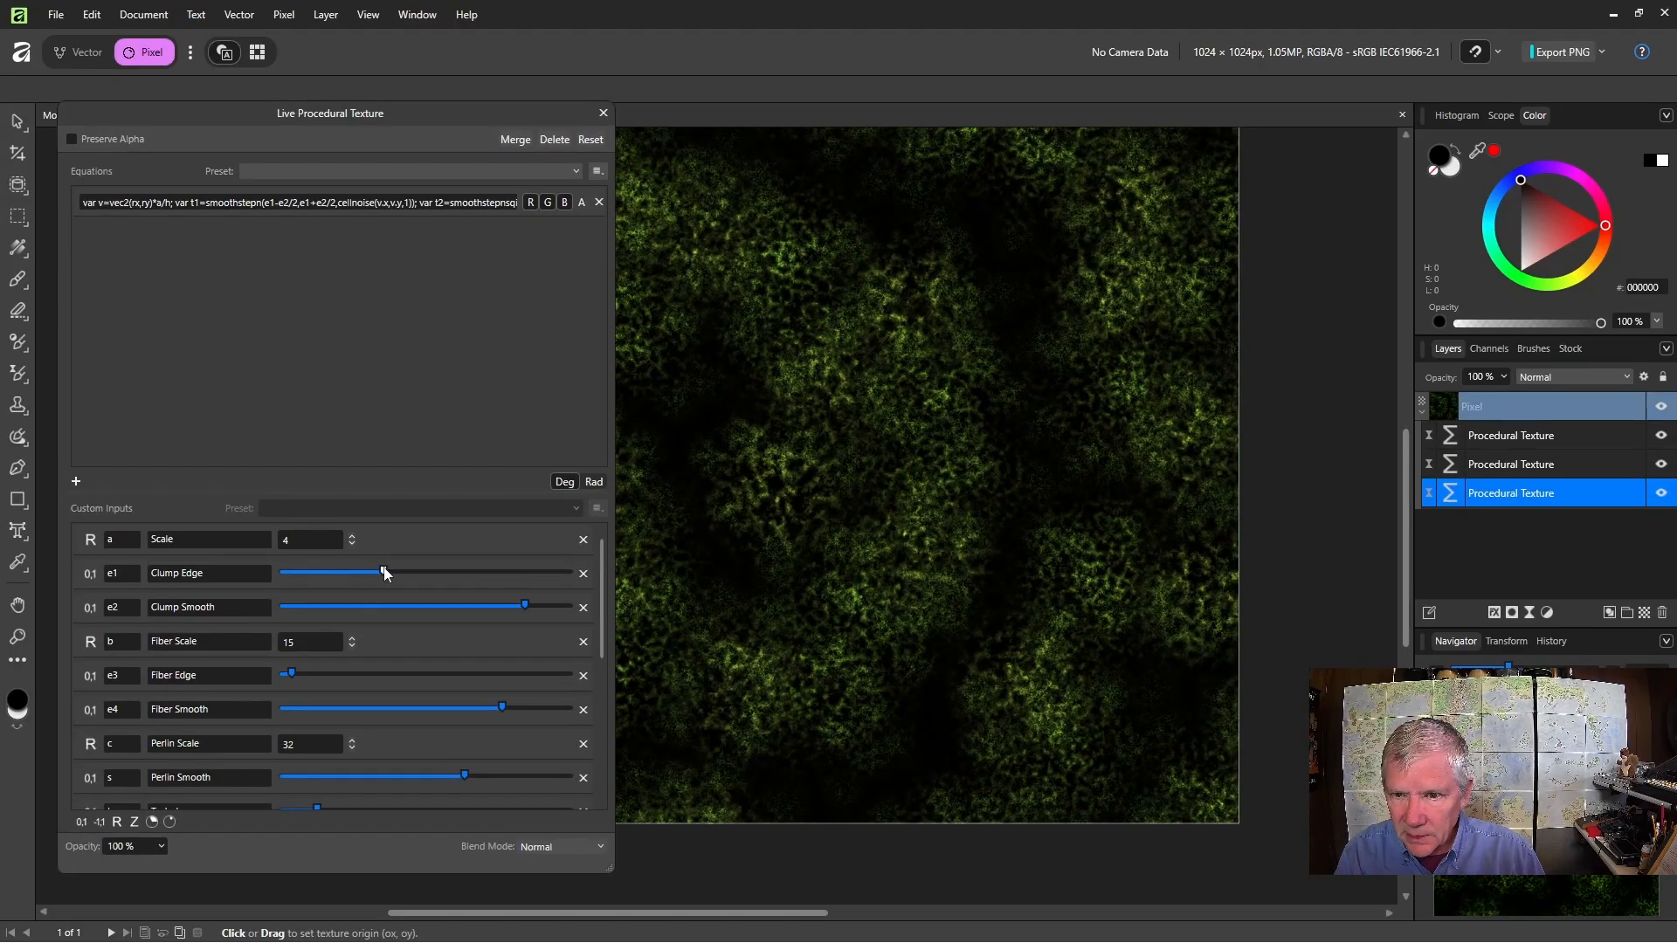
pyautogui.moveTo(385, 573); pyautogui.dragTo(430, 574)
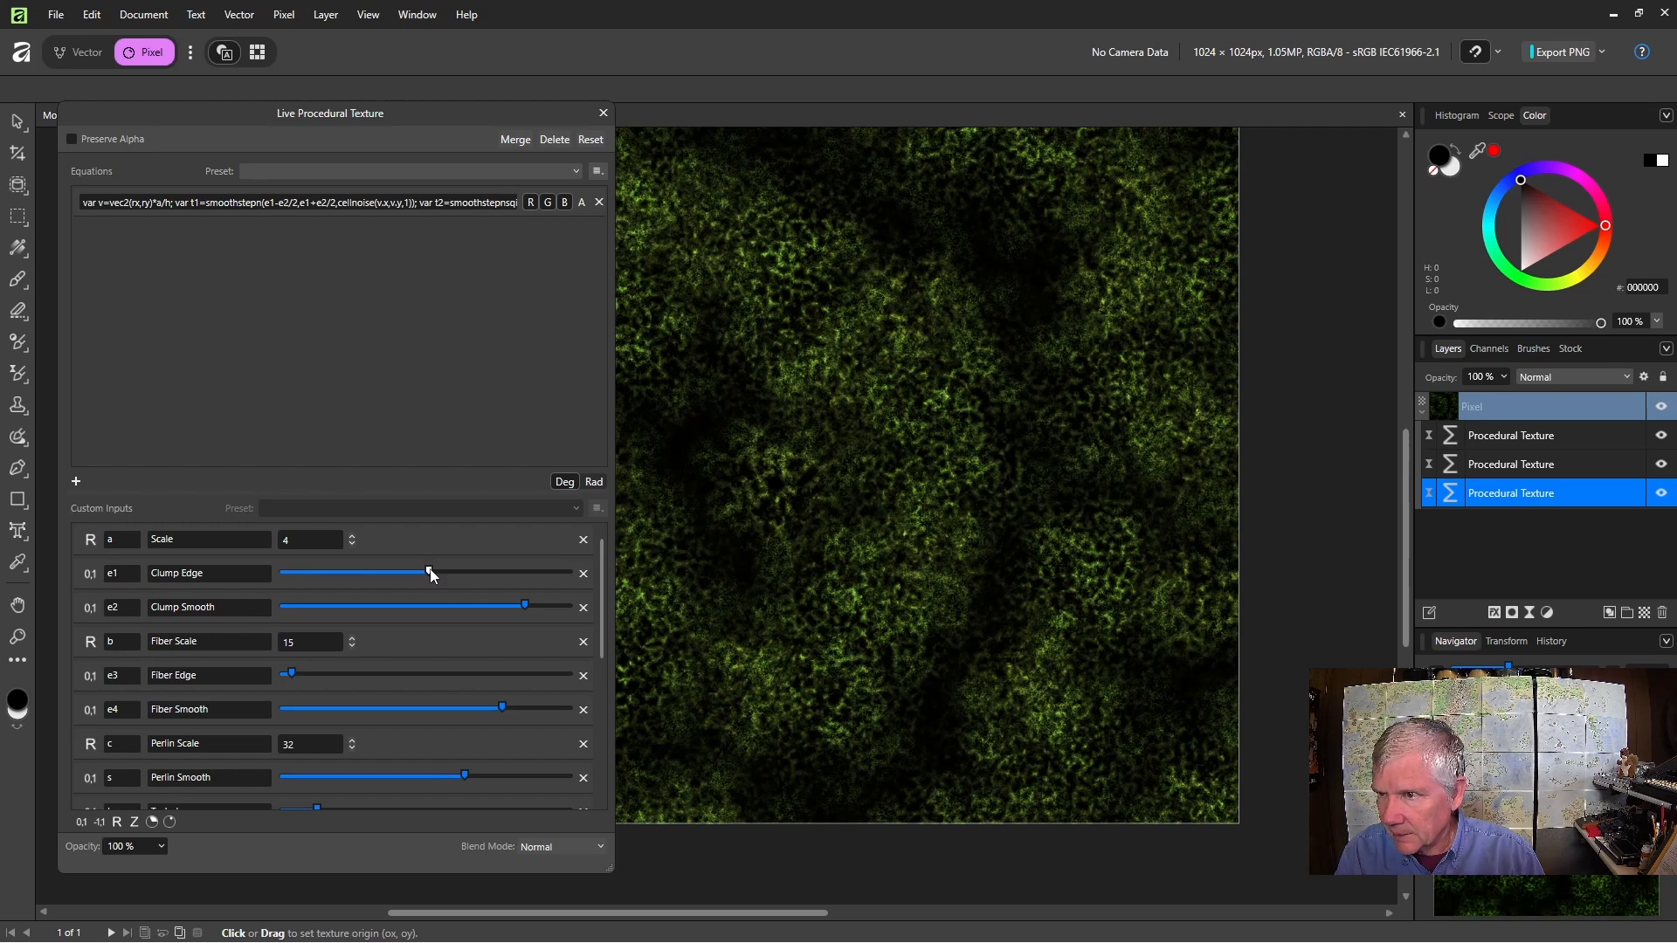
pyautogui.moveTo(430, 574); pyautogui.dragTo(427, 574)
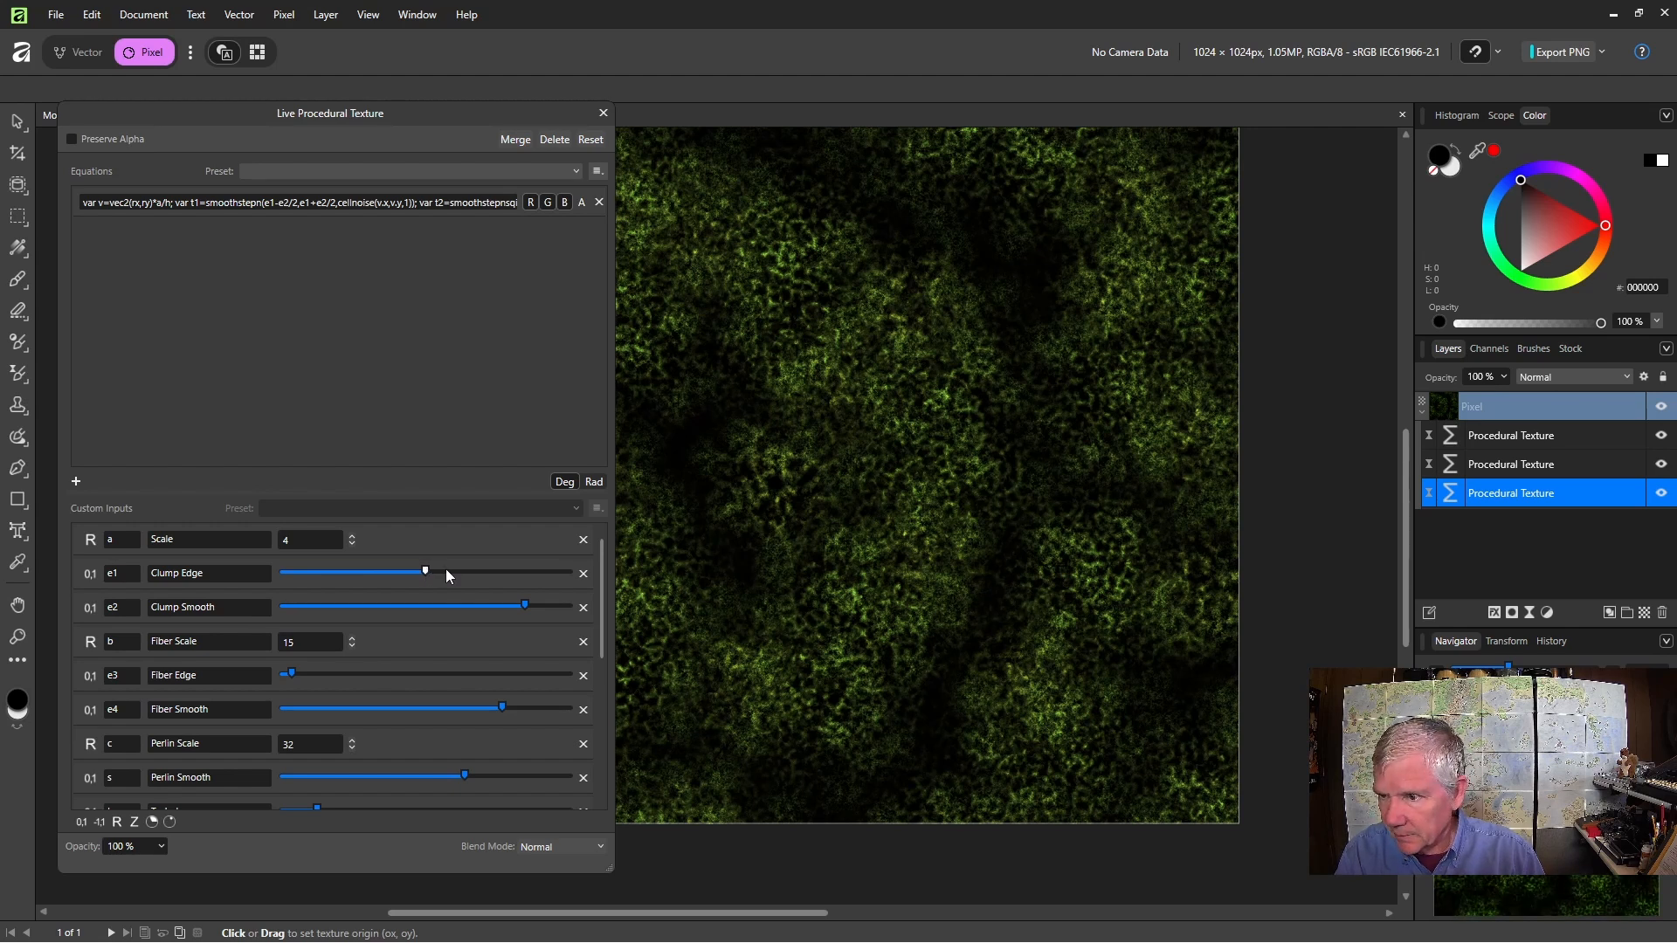
# Shift the lowest texture's origin on the canvas to redistribute its moss clumps
pyautogui.click(888, 568)
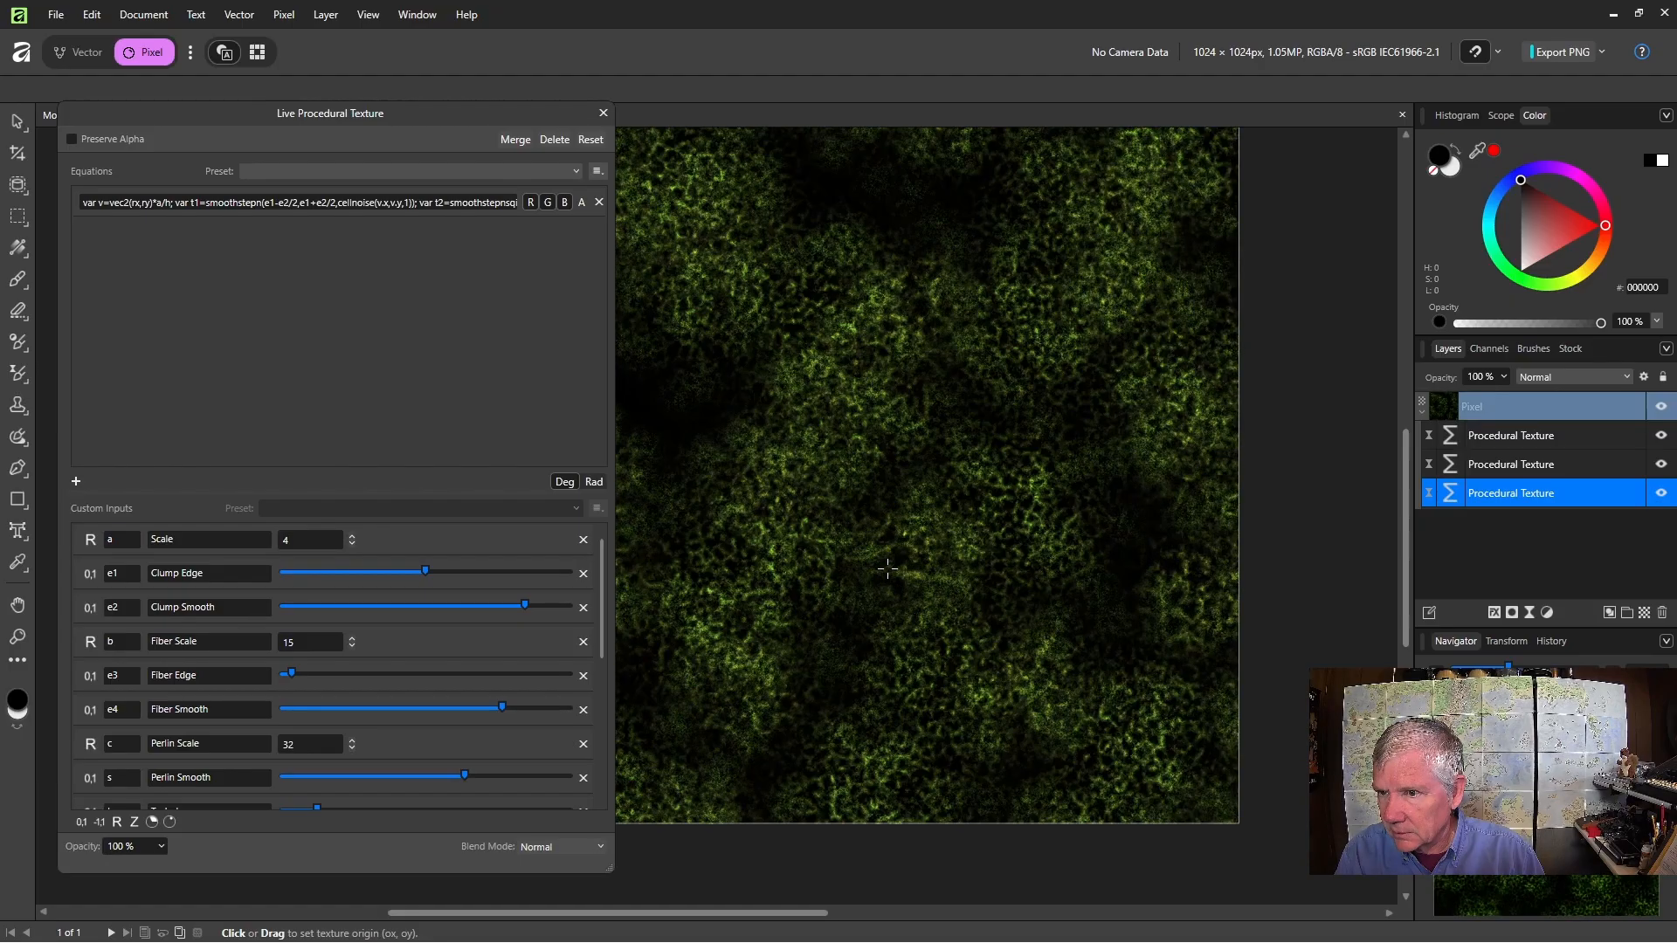
pyautogui.click(741, 457)
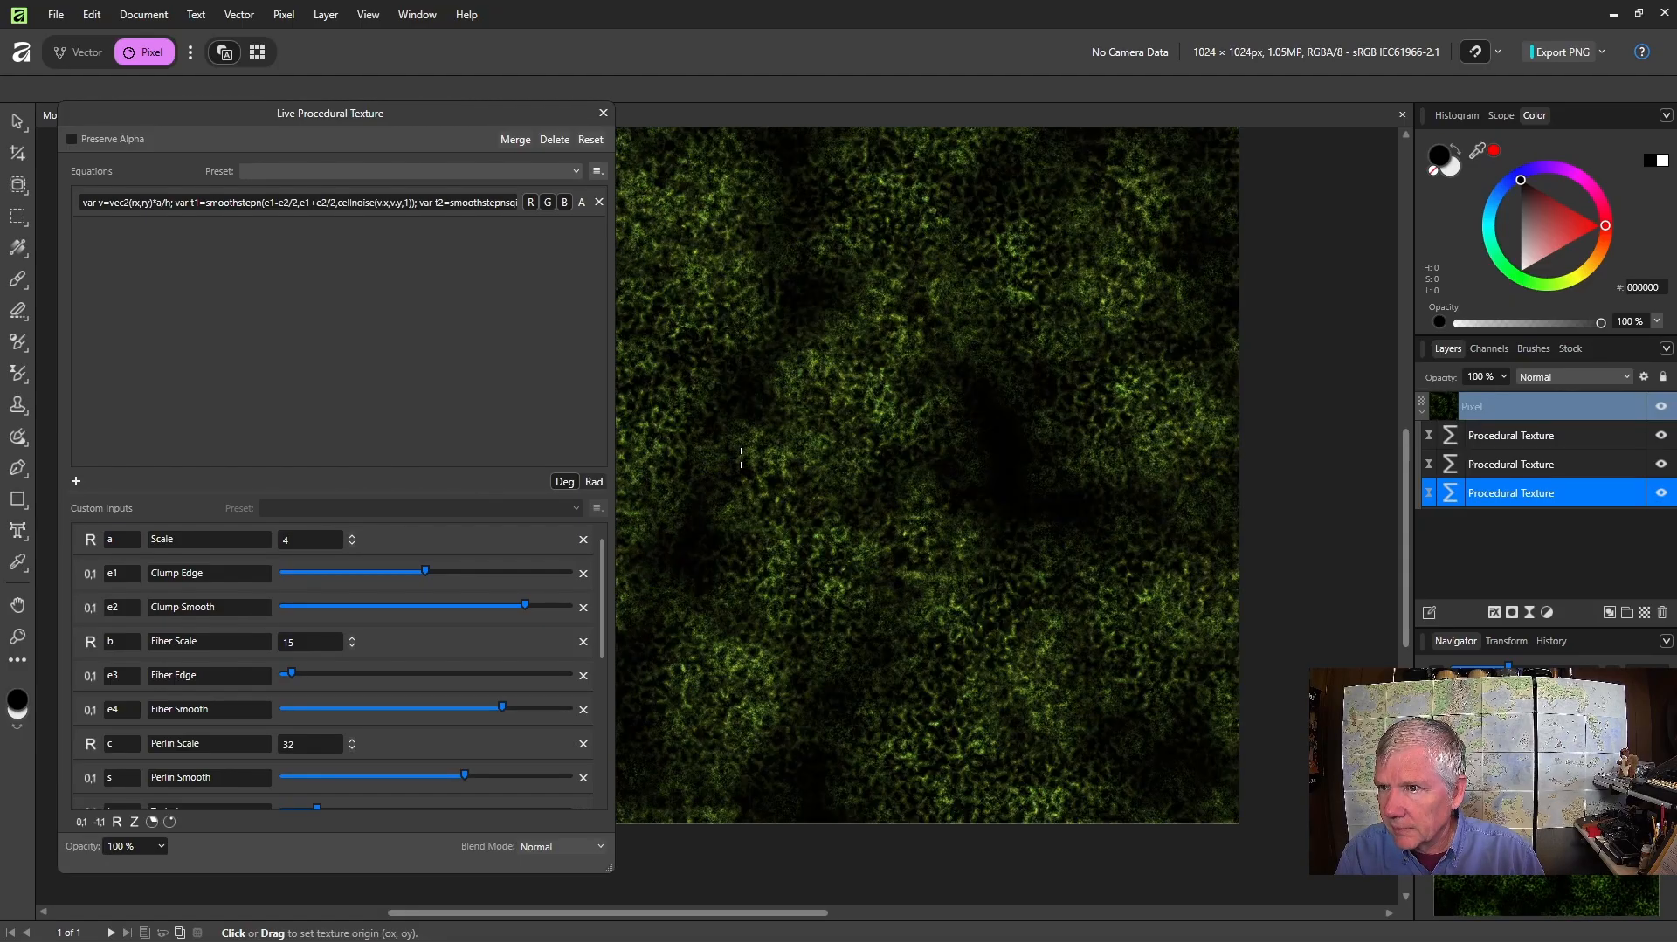
pyautogui.click(1012, 488)
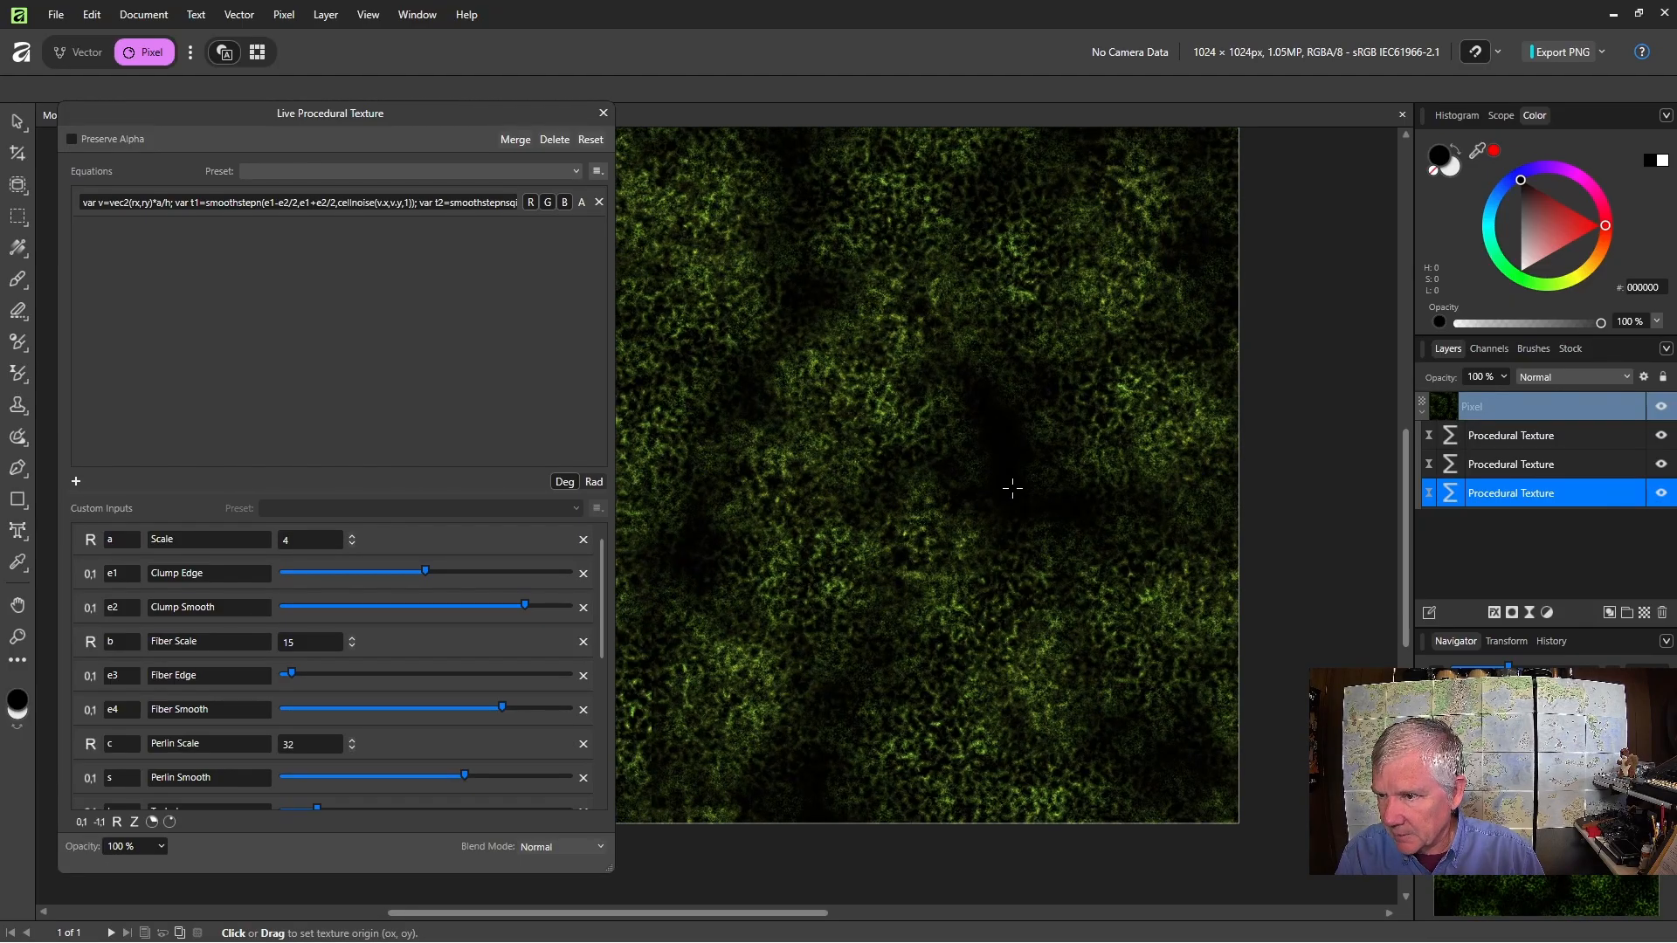